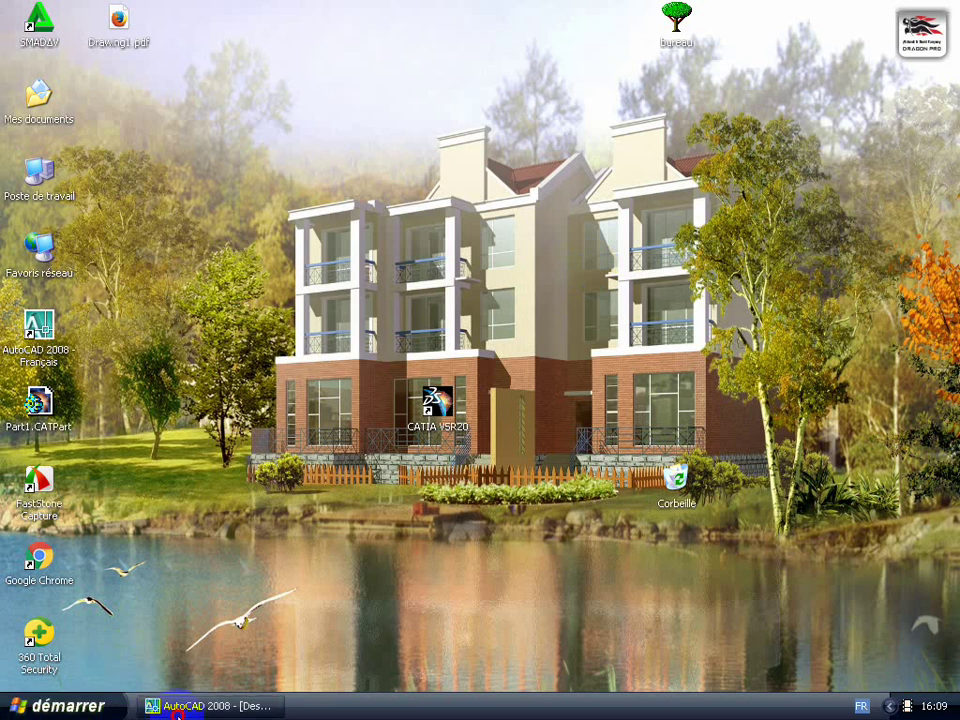
- Restore AutoCAD from the taskbar and float the Layers (Calques) toolbar over the drawing area
left_click(180, 707)
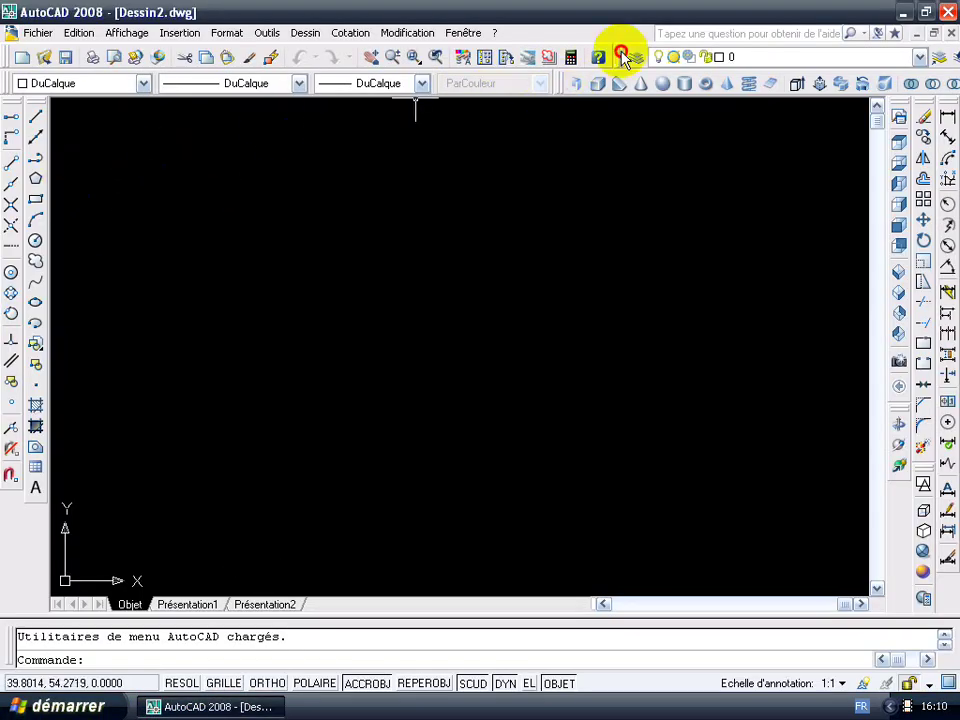
left_click_drag(622, 57, 564, 146)
left_click(568, 135)
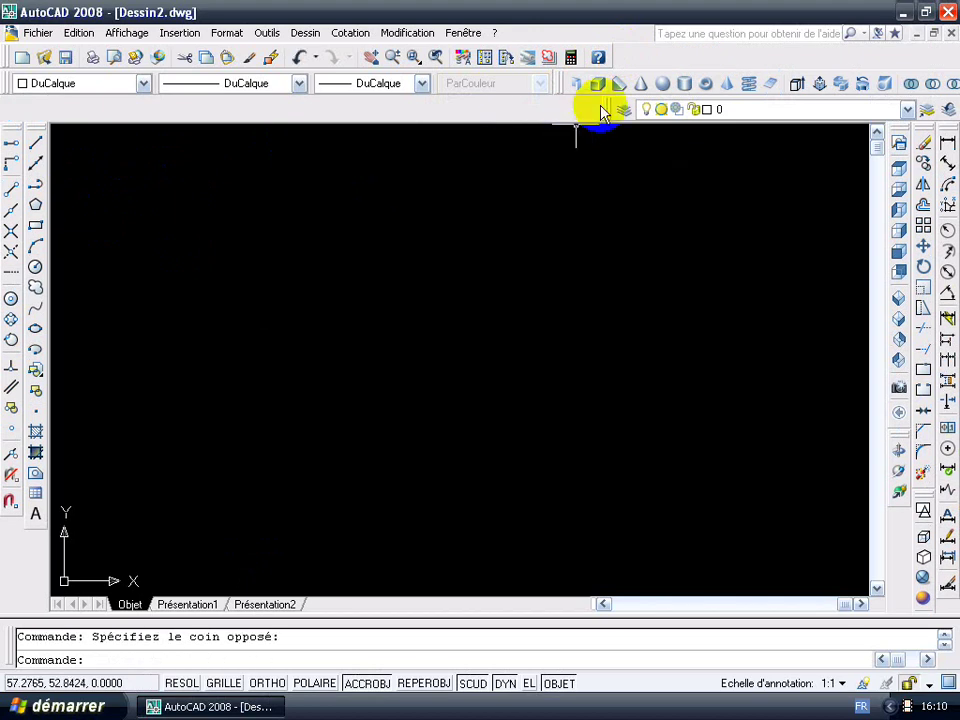
mouse_move(602, 112)
left_mouse_down()
mouse_move(405, 183)
mouse_move(186, 197)
left_mouse_up()
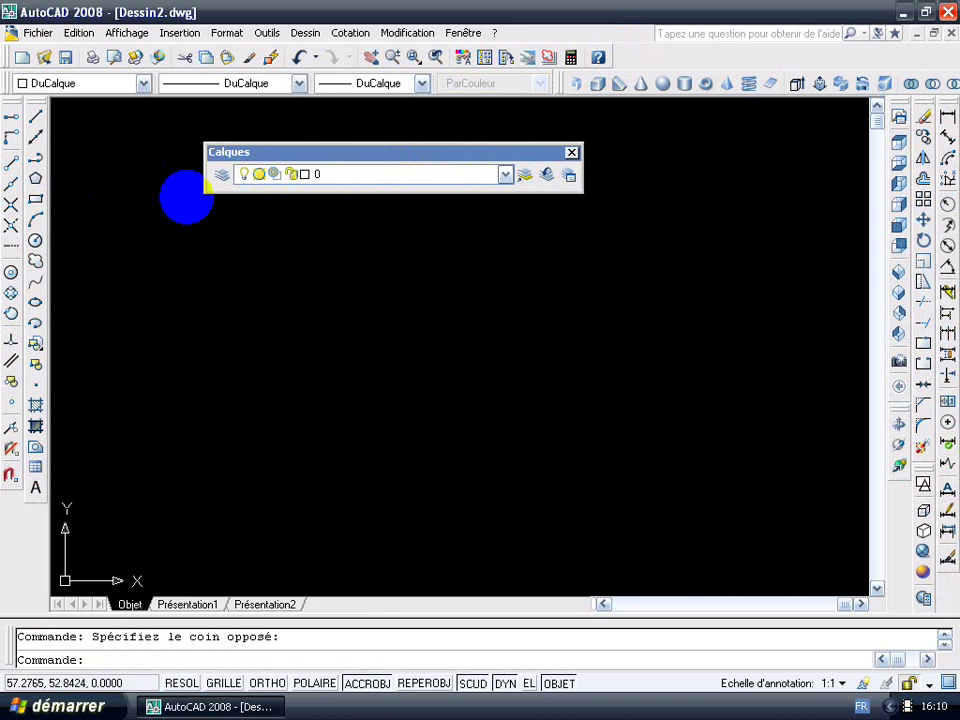
- Draw a 200-unit vertical line with Ortho on, then zoom to extents
left_click(38, 127)
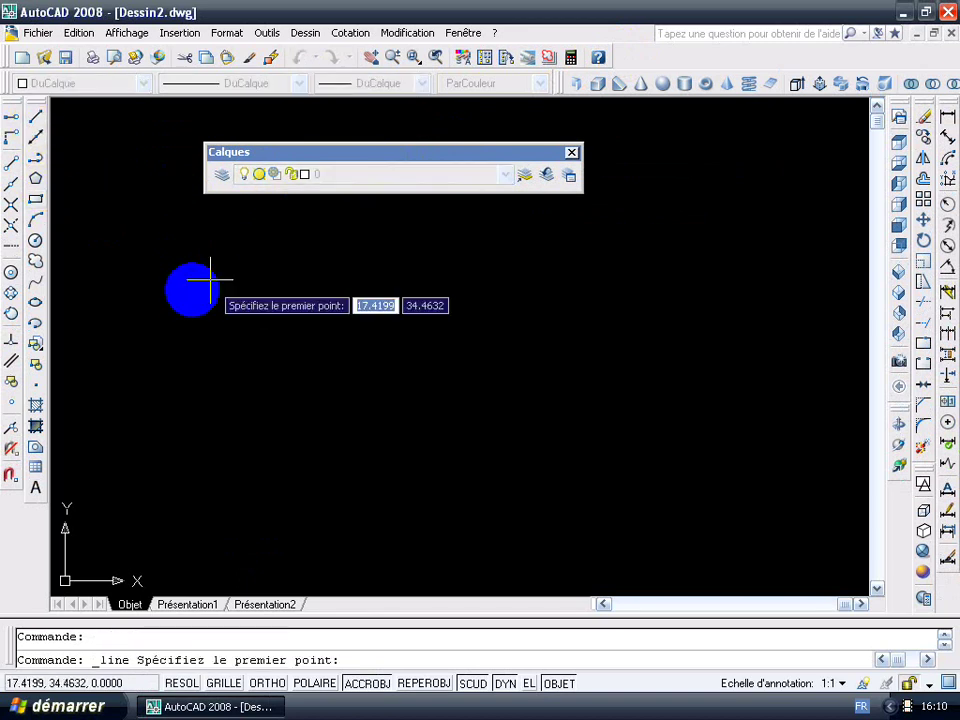
left_click(165, 305)
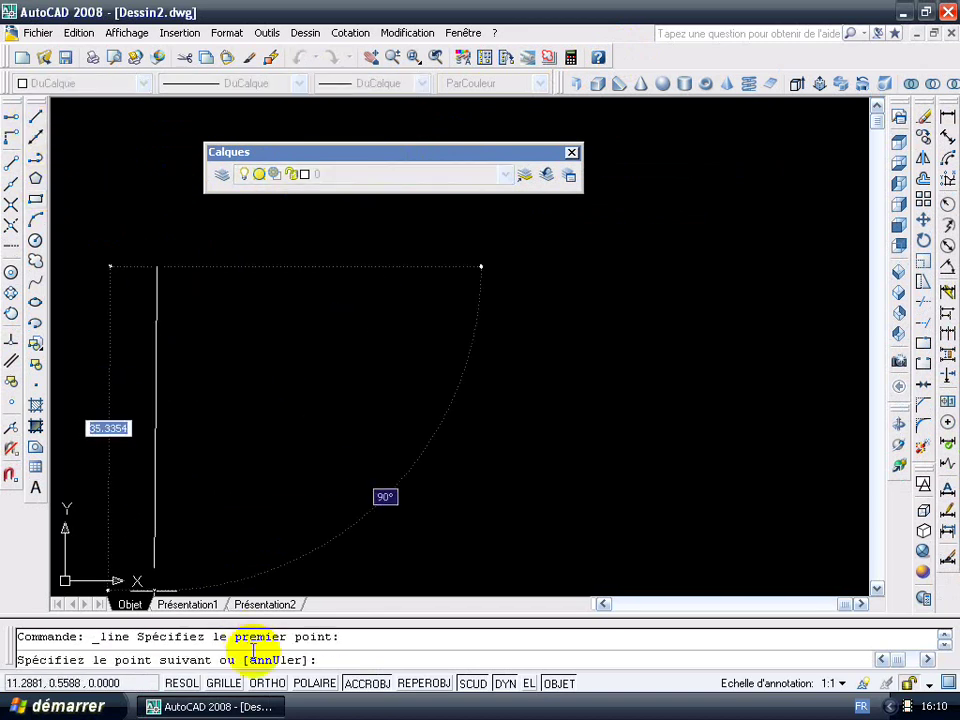
left_click(270, 683)
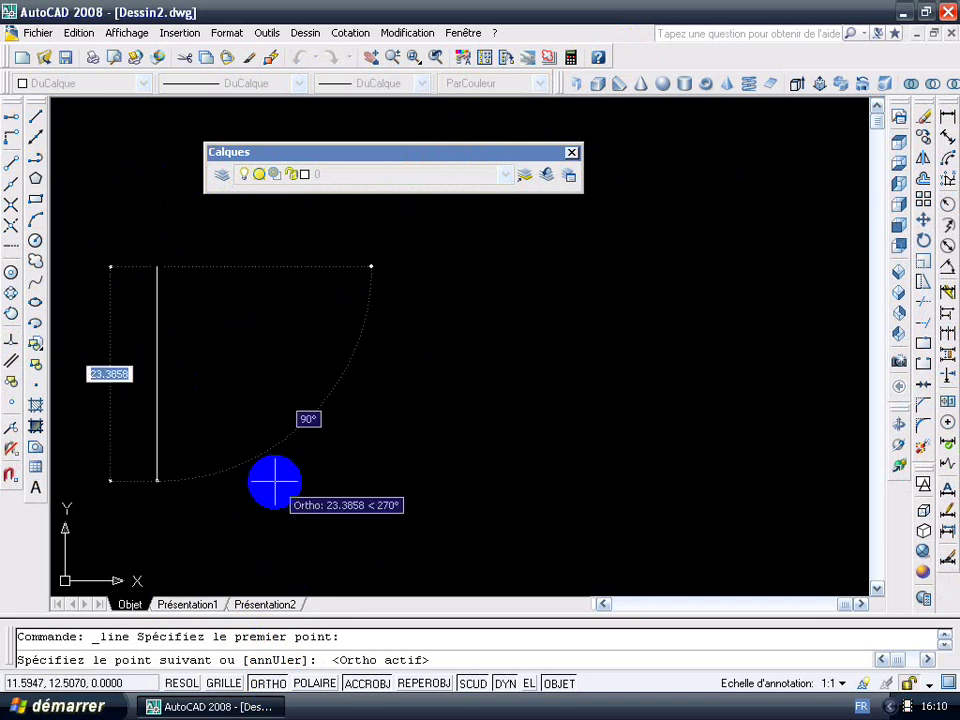
type("200")
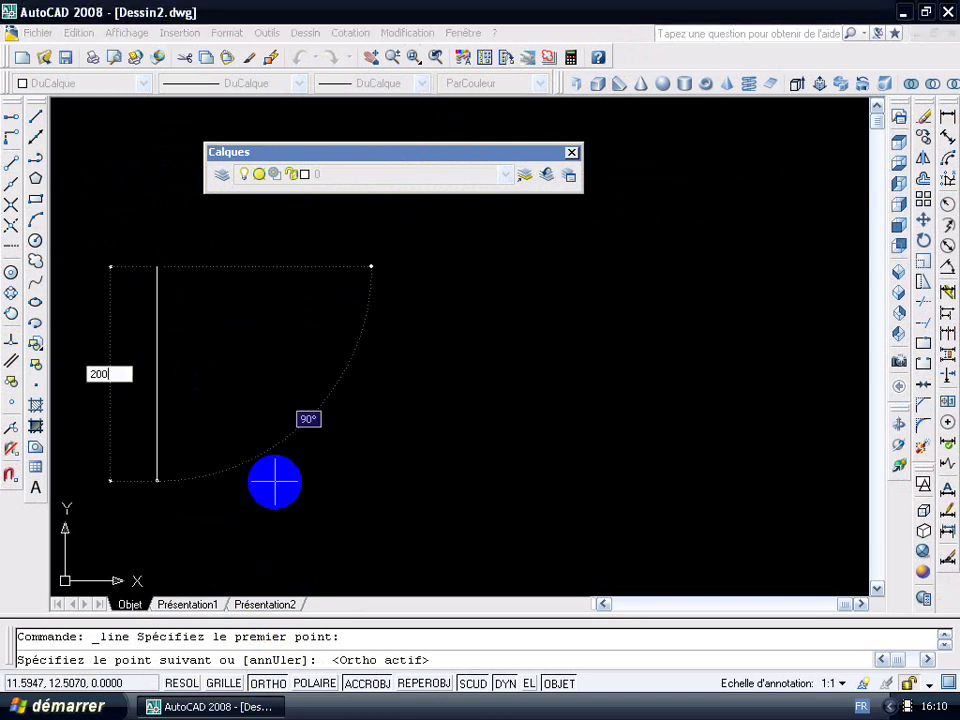
key("Return")
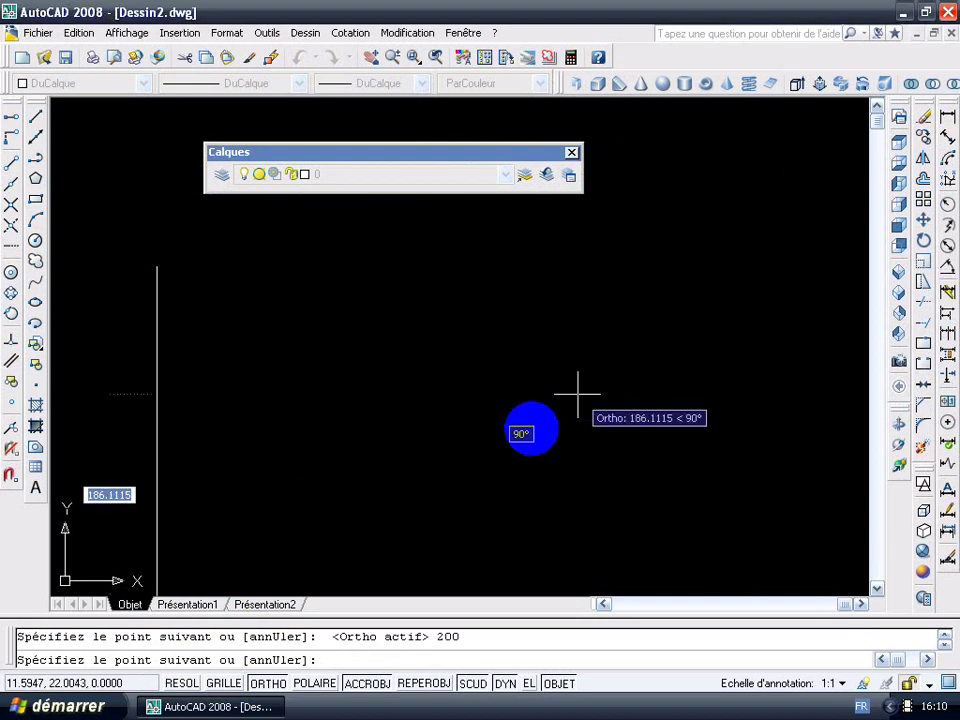
scroll(520, 395, "down", 1)
scroll(457, 480, "down", 1)
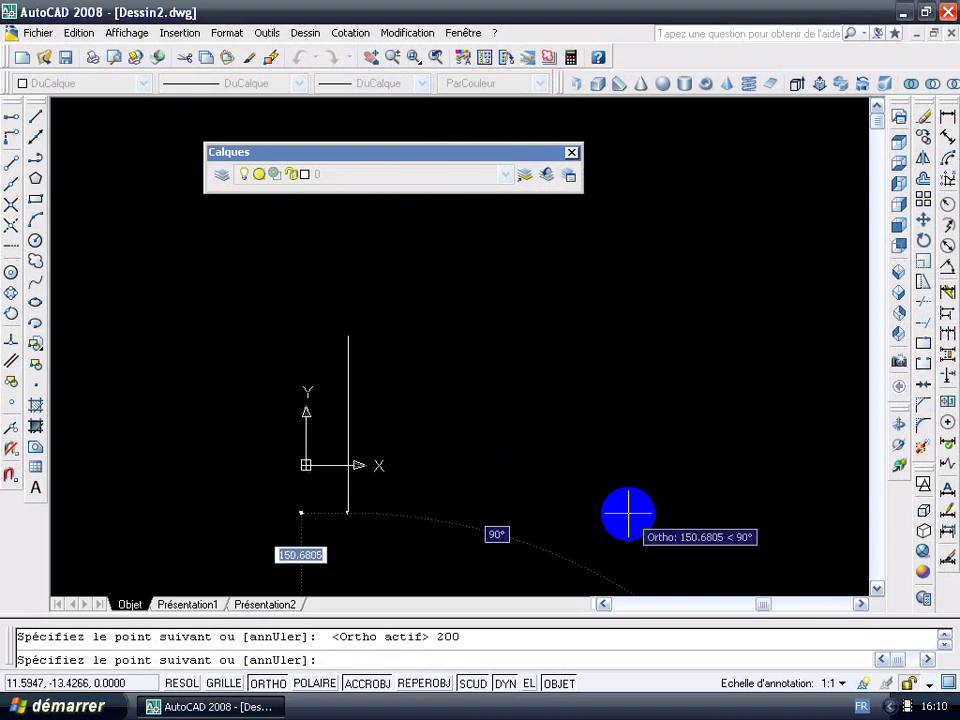
key("Escape")
middle_click(516, 525)
middle_click(516, 525)
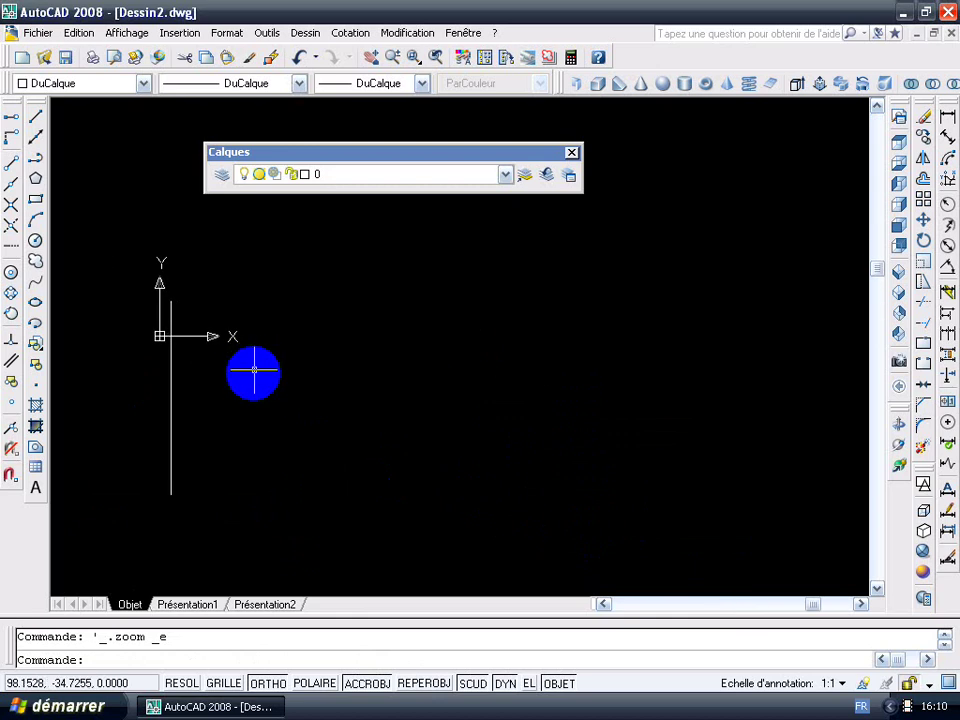
- Switch off the UCS icon via Affichage > Icône SCU > Actif
left_click(128, 33)
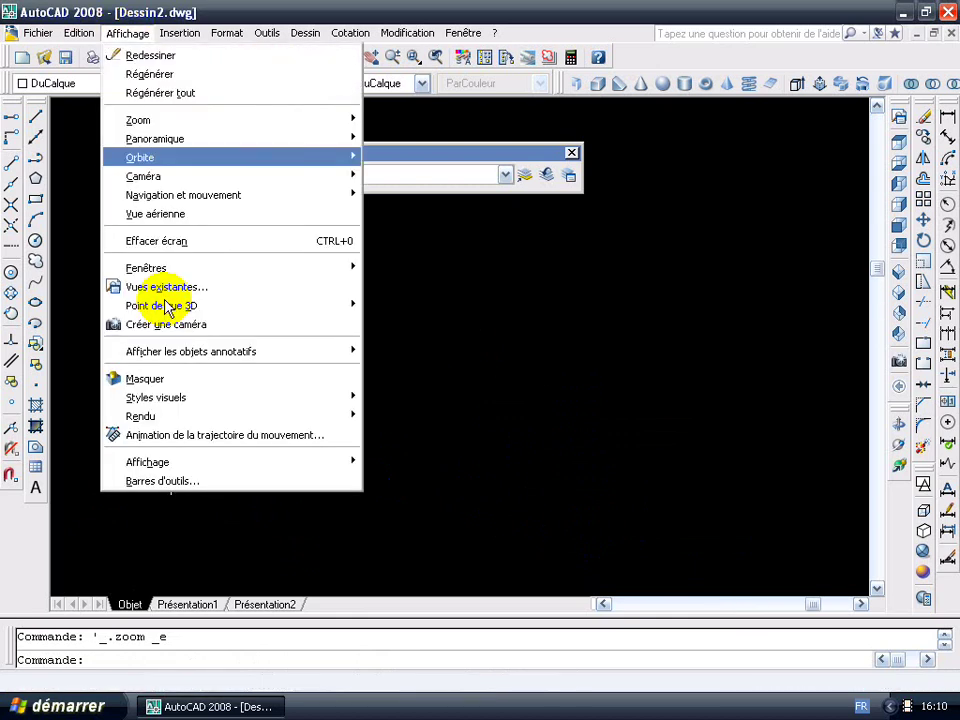
left_click(204, 464)
mouse_move(407, 462)
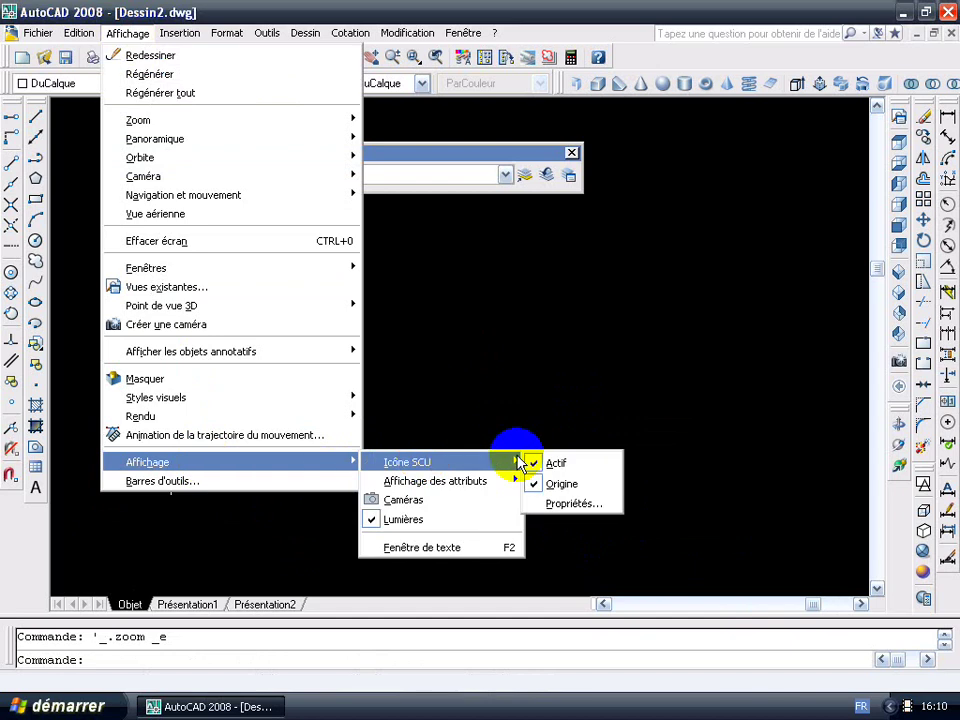
left_click(540, 463)
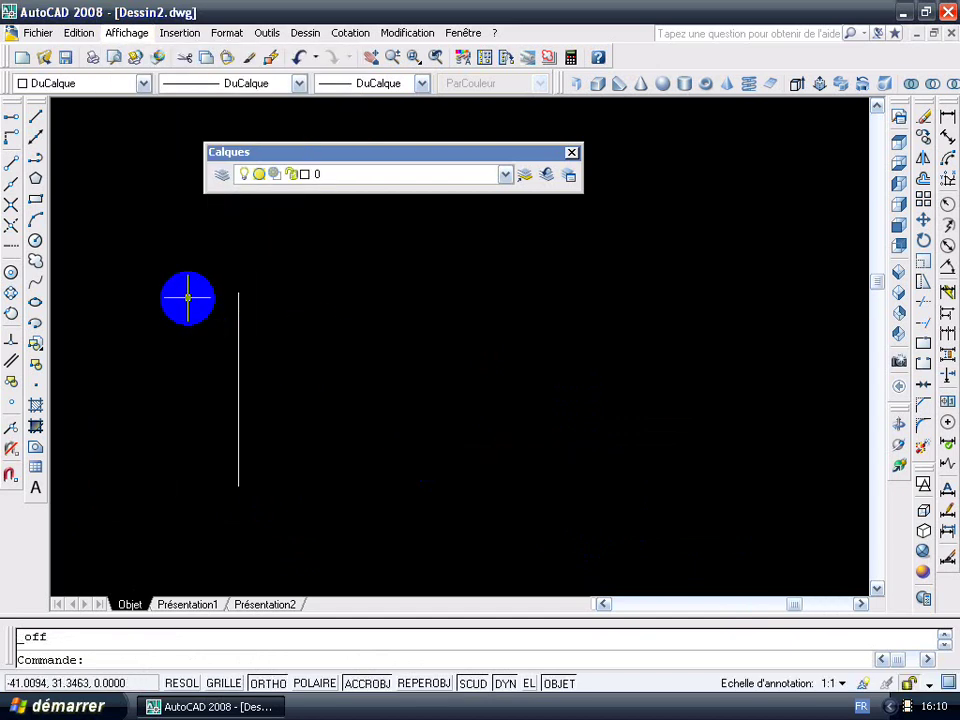
left_click(127, 33)
mouse_move(147, 462)
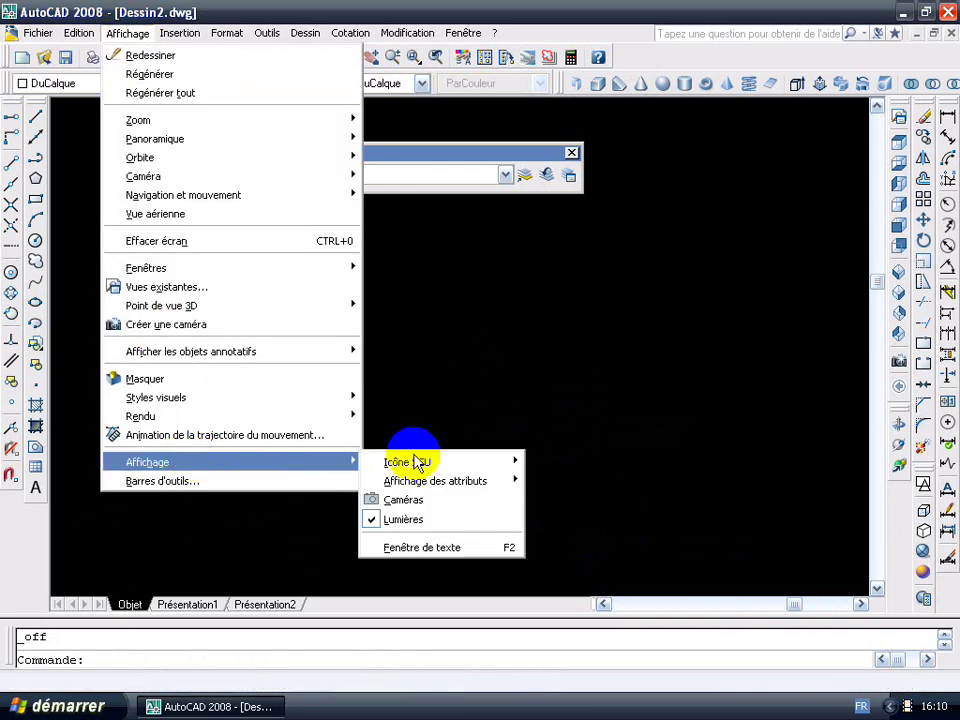
mouse_move(420, 462)
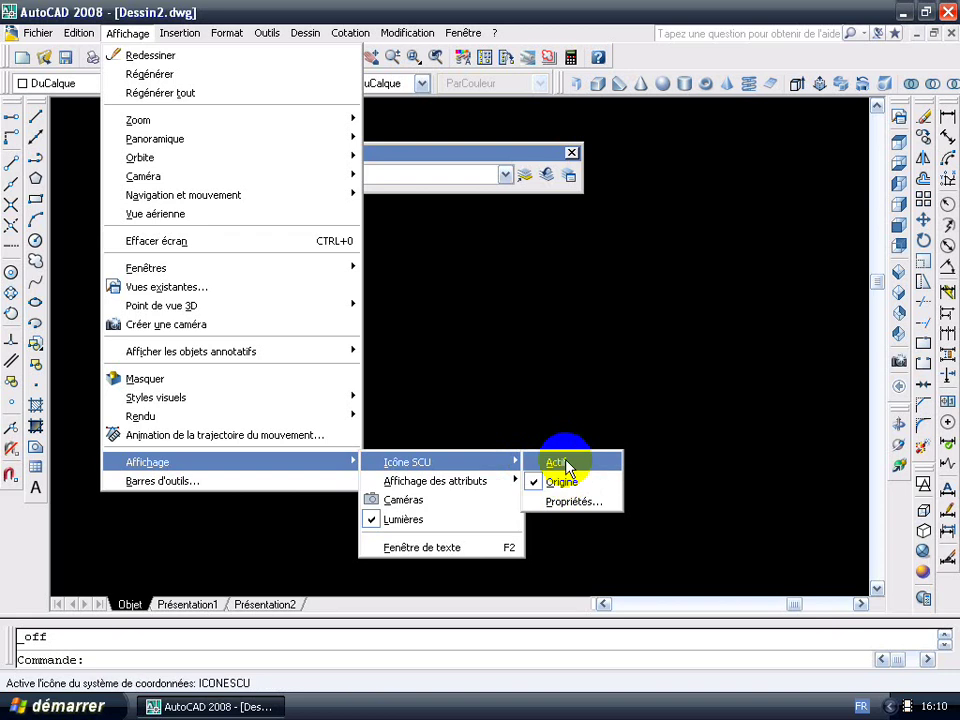
left_click(561, 460)
left_click(425, 385)
key("Escape")
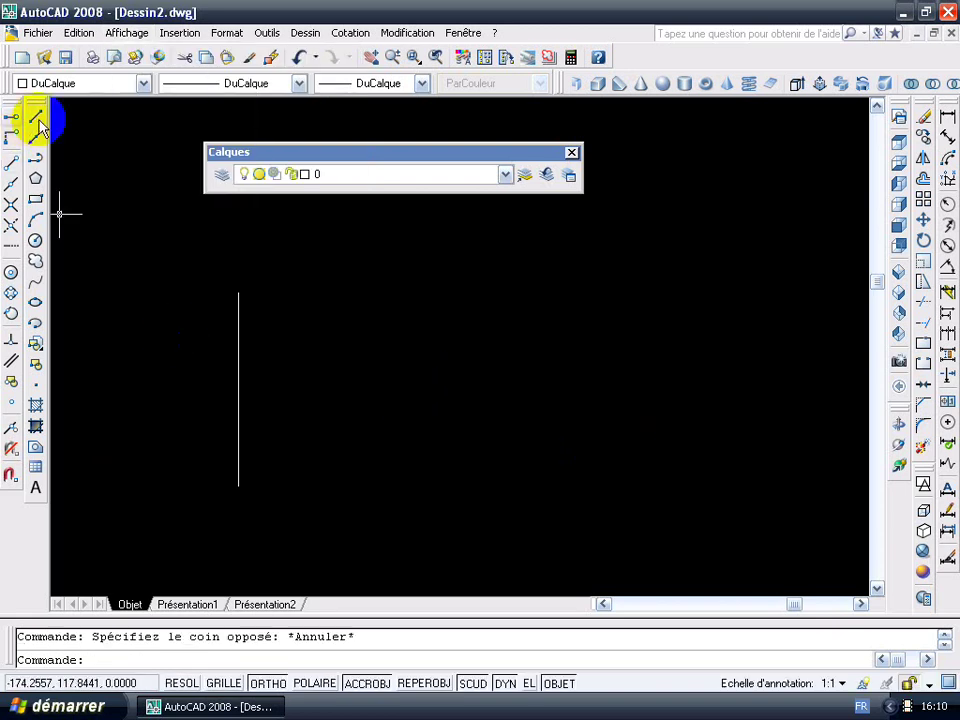
- Draw a 50-unit horizontal line from the vertical line's top, then a 75-unit segment downward
left_click(36, 118)
left_click(238, 293)
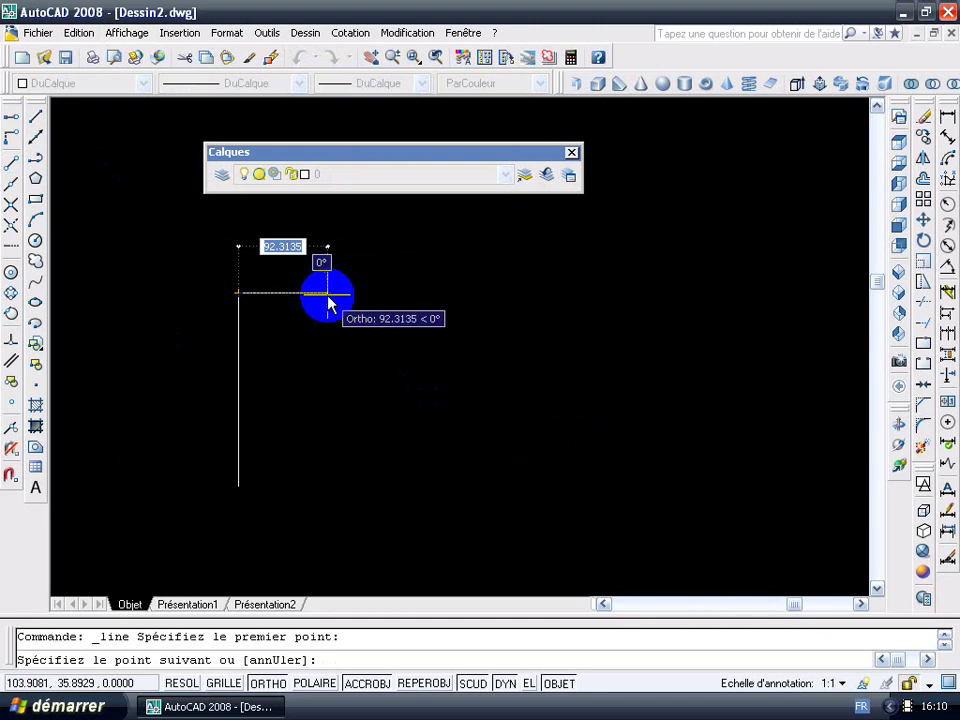
type("50")
key("Return")
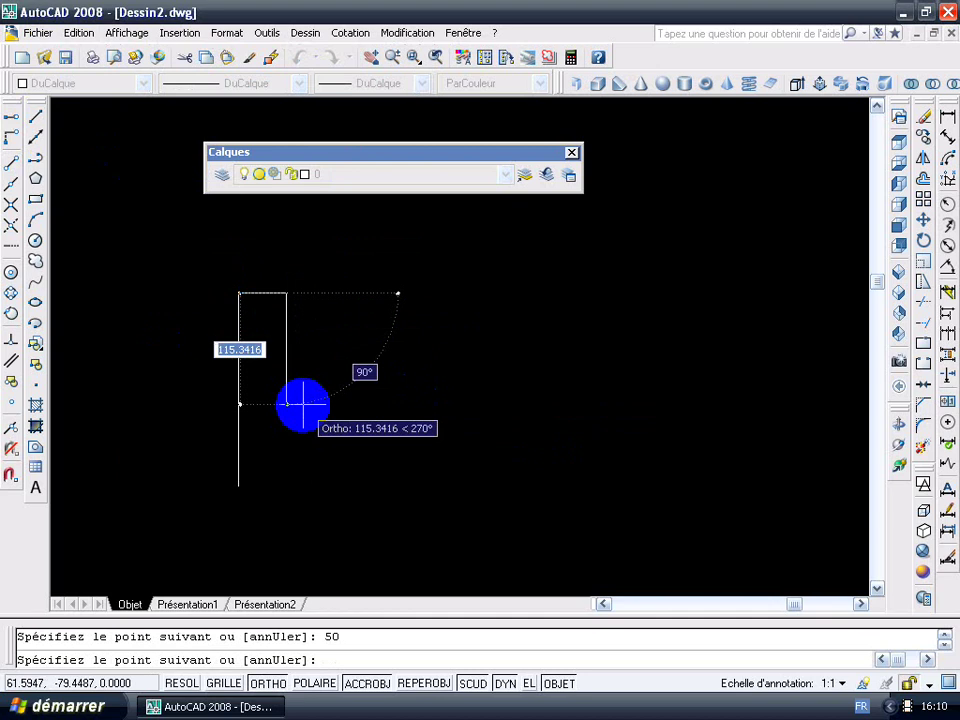
key("Escape")
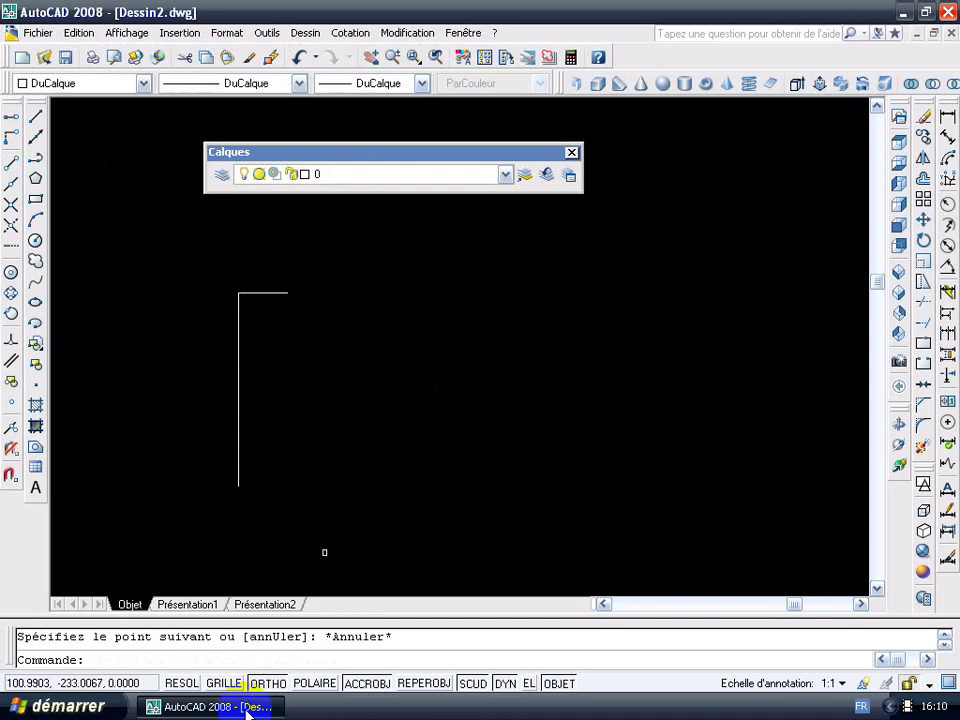
left_click(910, 712)
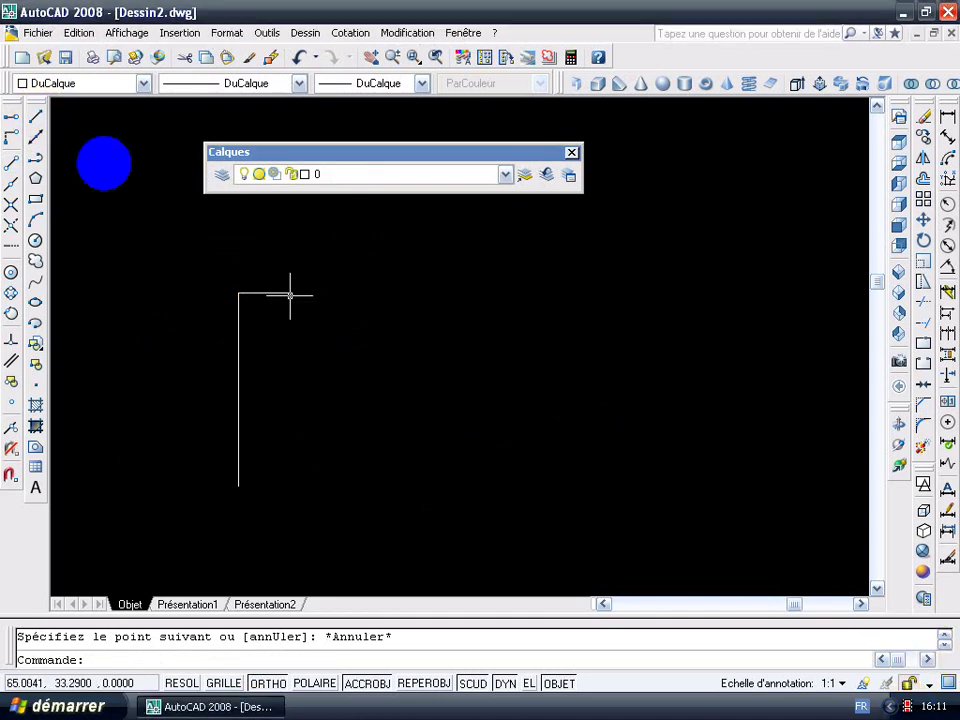
left_click(35, 117)
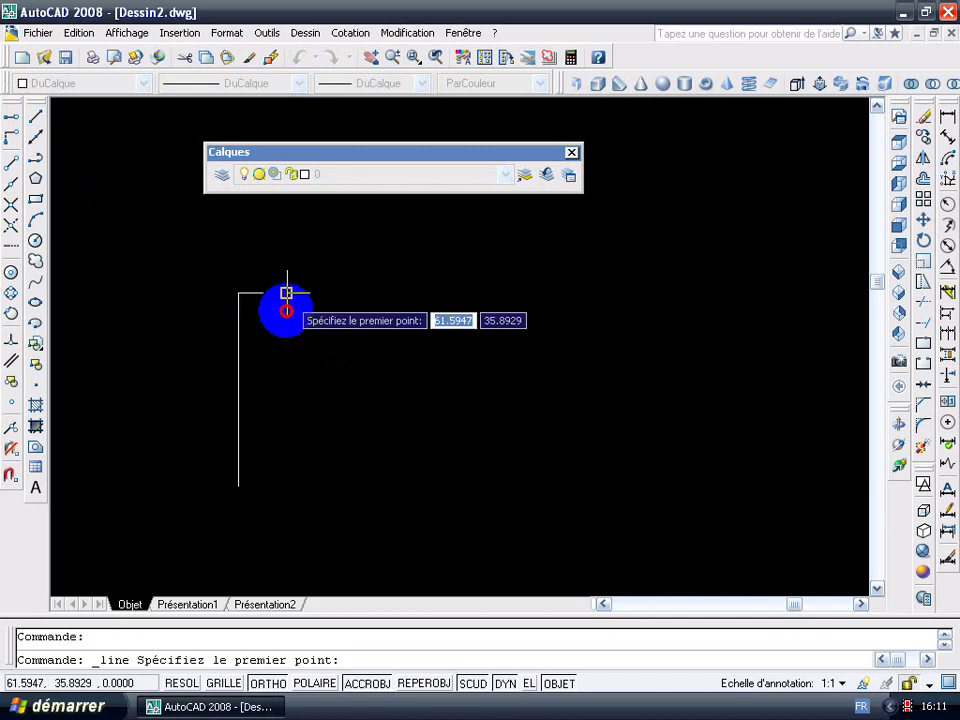
left_click(287, 293)
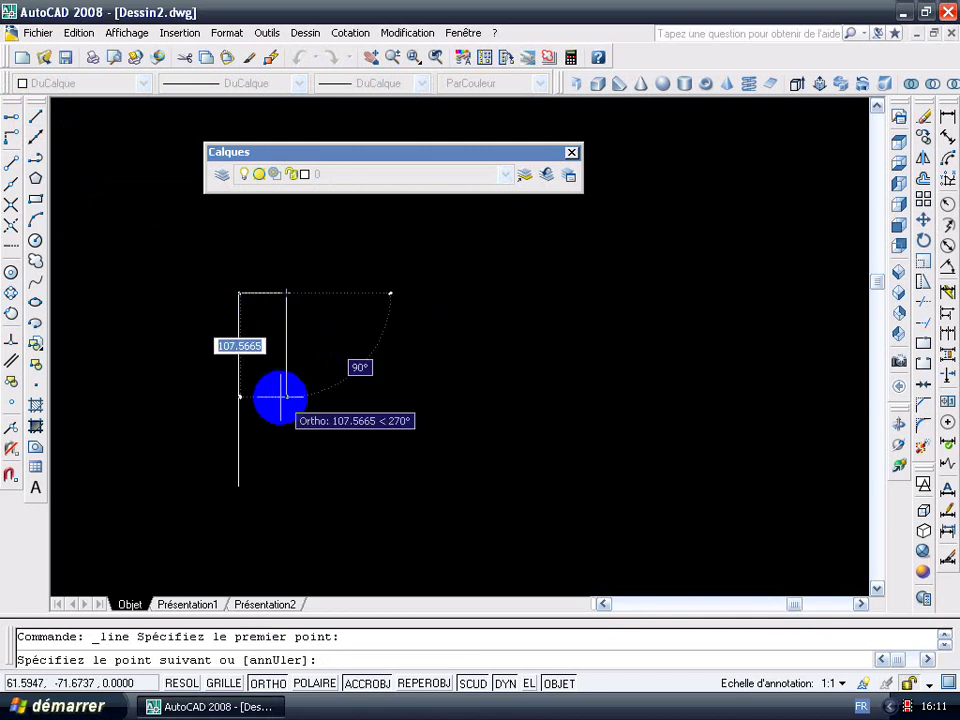
type("75")
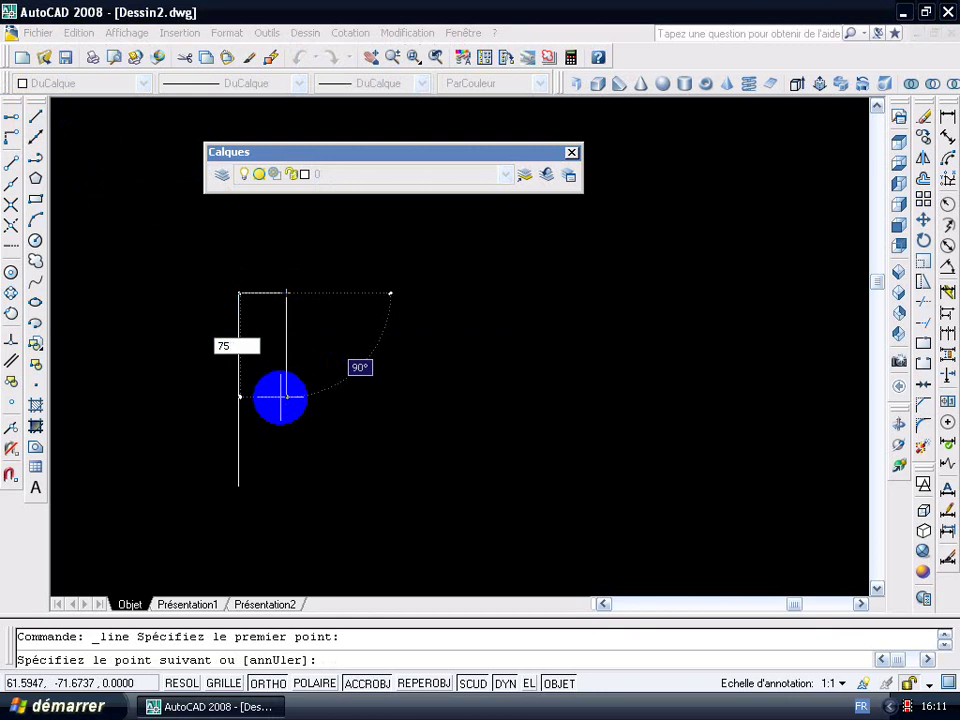
key("Return")
key("Return")
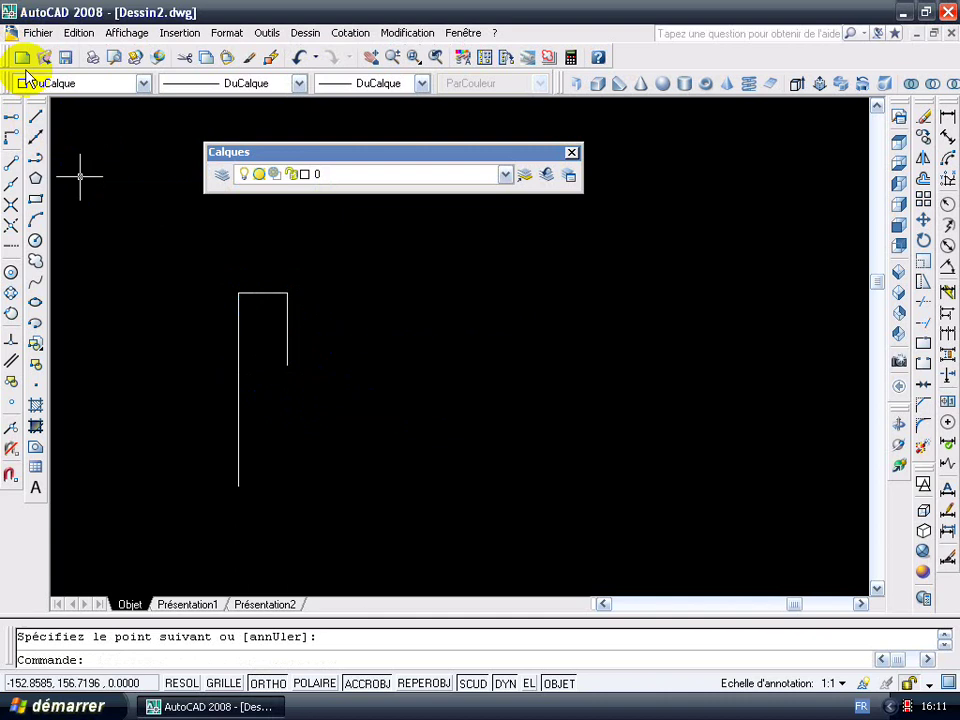
- Draw a 50-unit bottom segment from the vertical line's base and a 75-unit segment upward
left_click(37, 117)
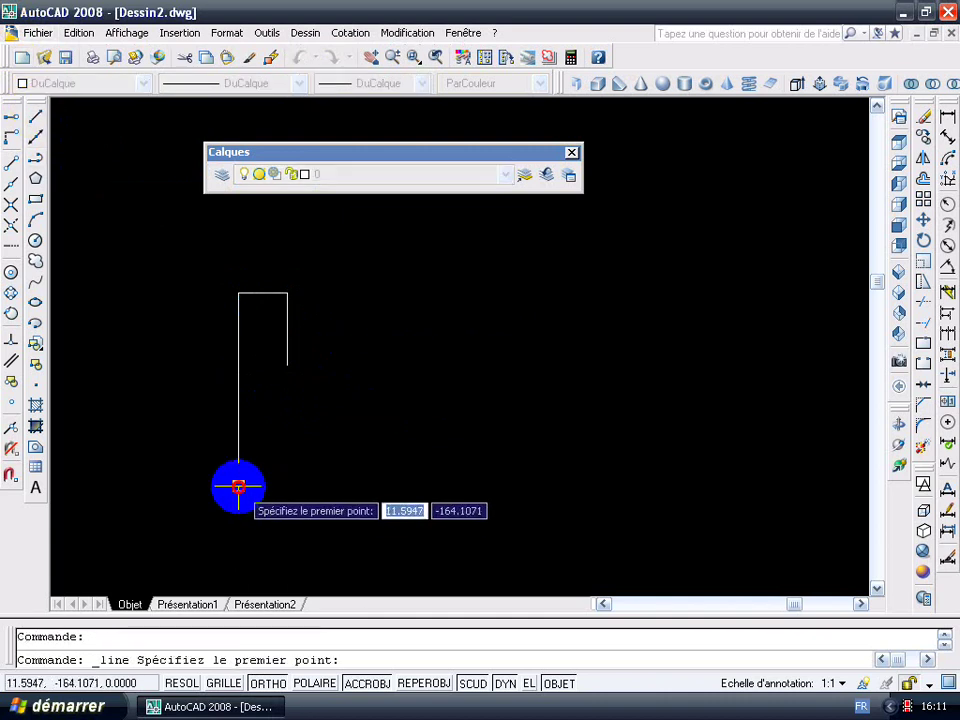
left_click(238, 486)
type("50")
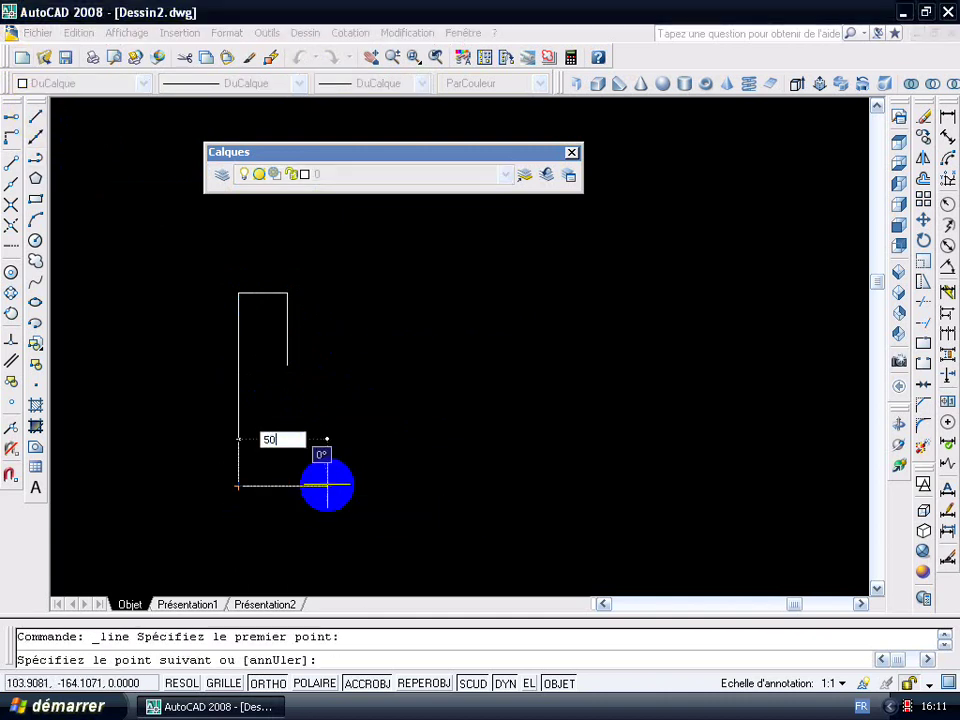
key("Return")
type("75")
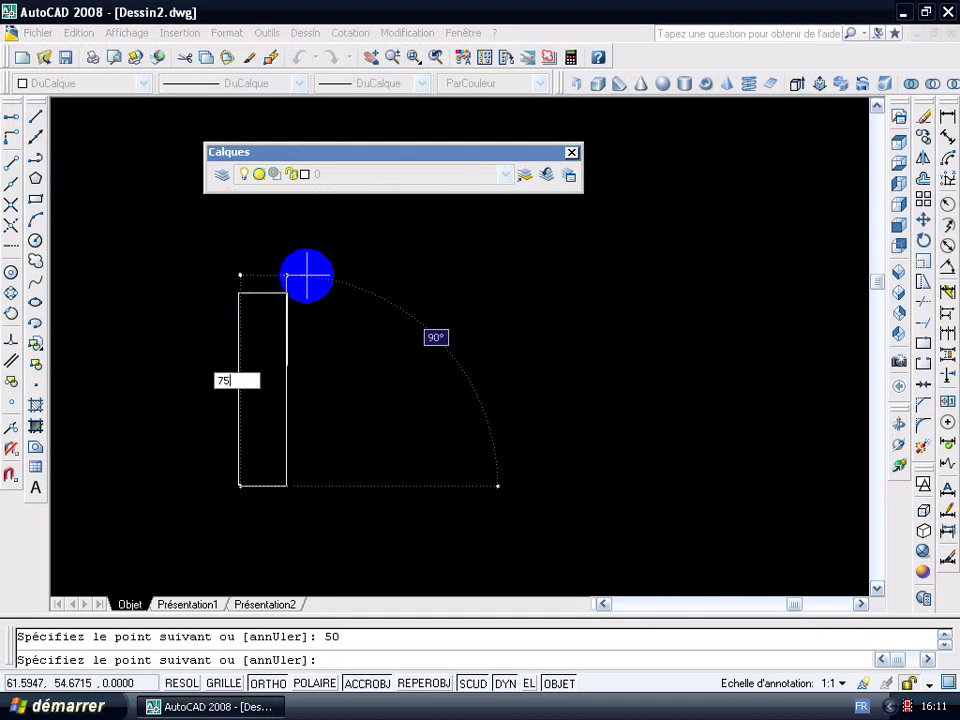
key("Return")
key("Return")
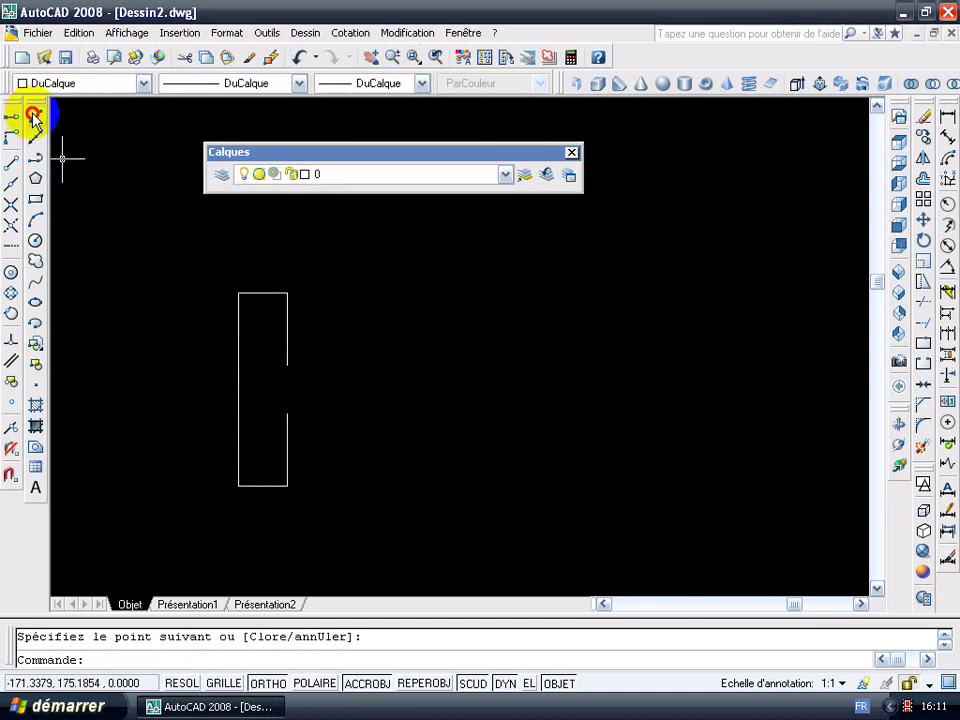
- Draw the upper and lower 100-unit web lines extending right from the flange
left_click(34, 118)
left_click(288, 366)
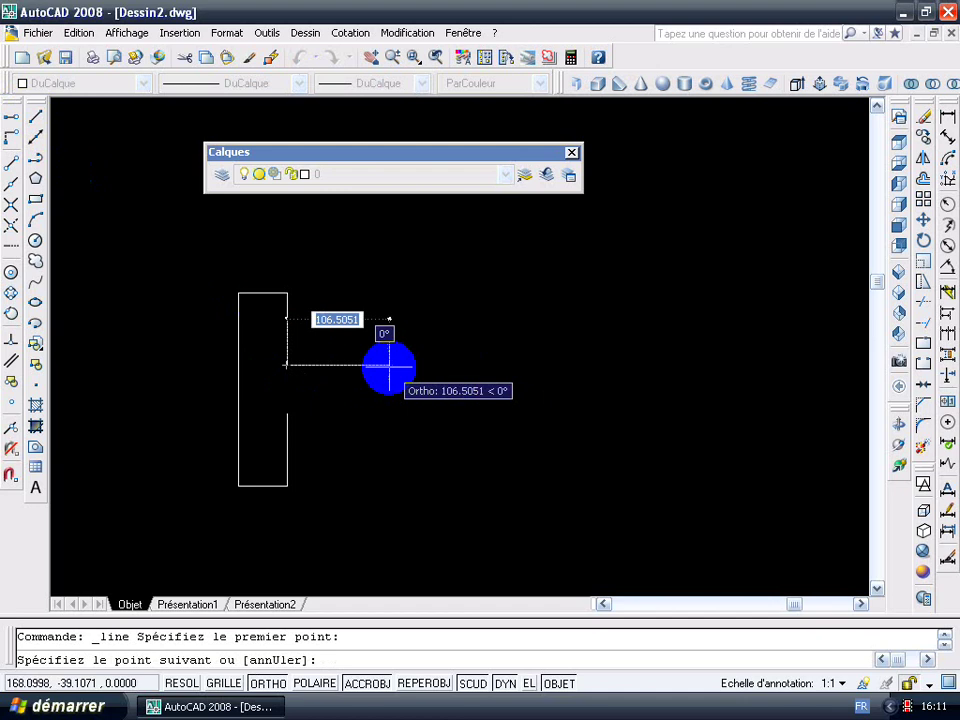
type("1")
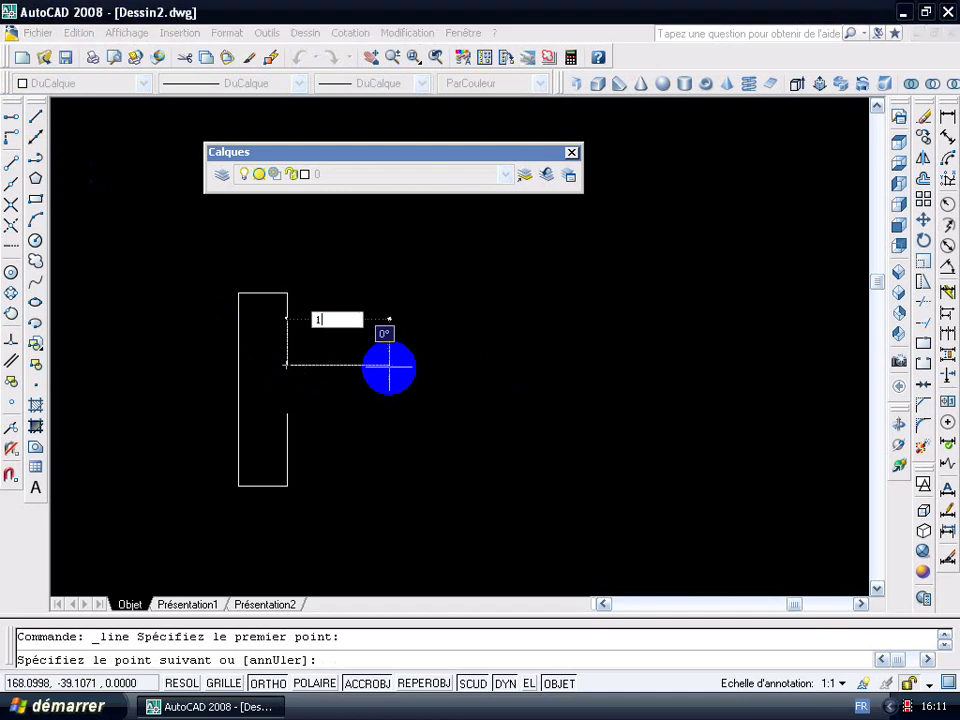
key("Return")
key("Return")
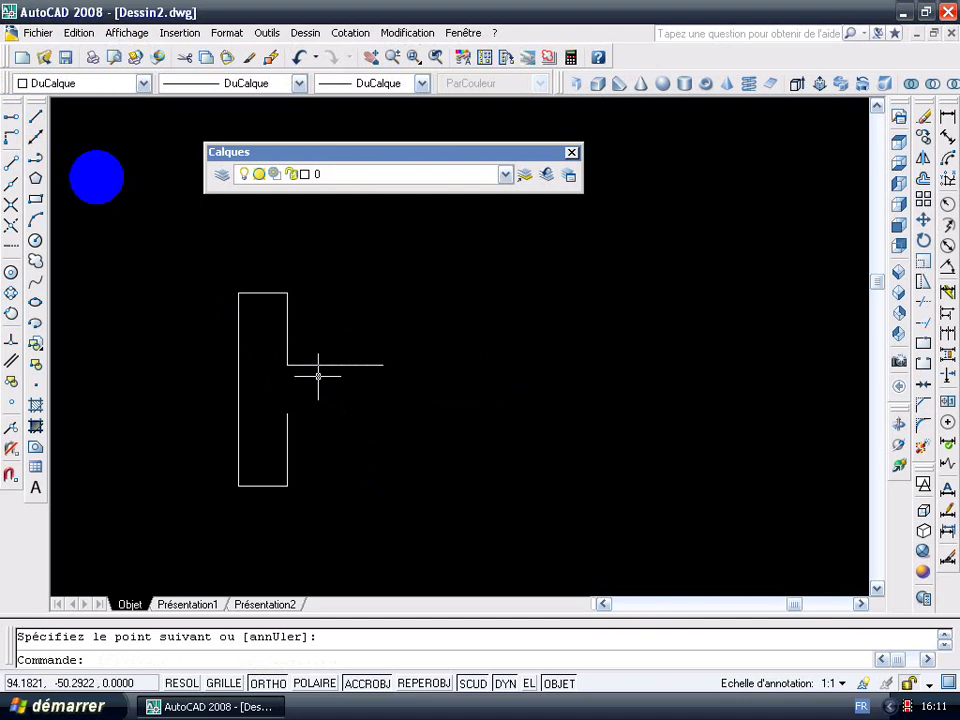
left_click(42, 130)
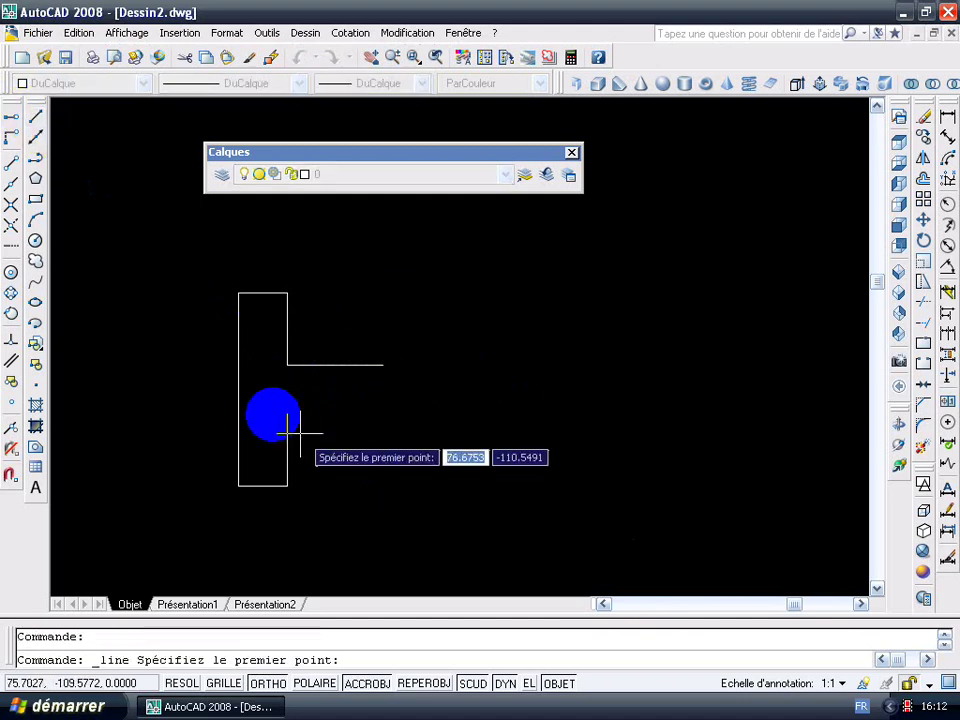
left_click(287, 413)
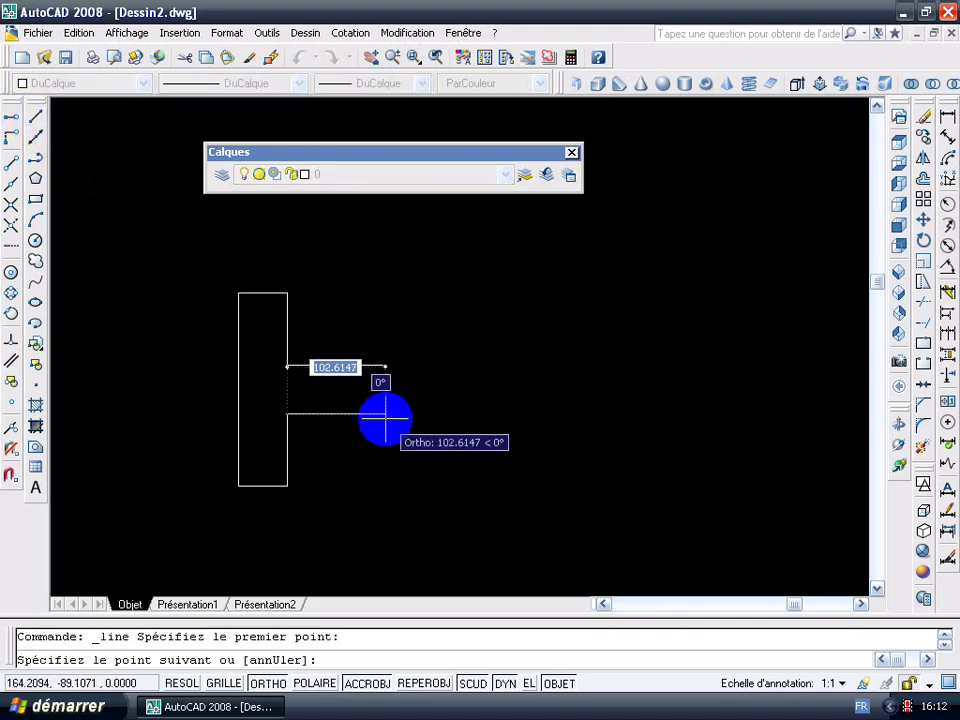
type("100")
key("Return")
key("Return")
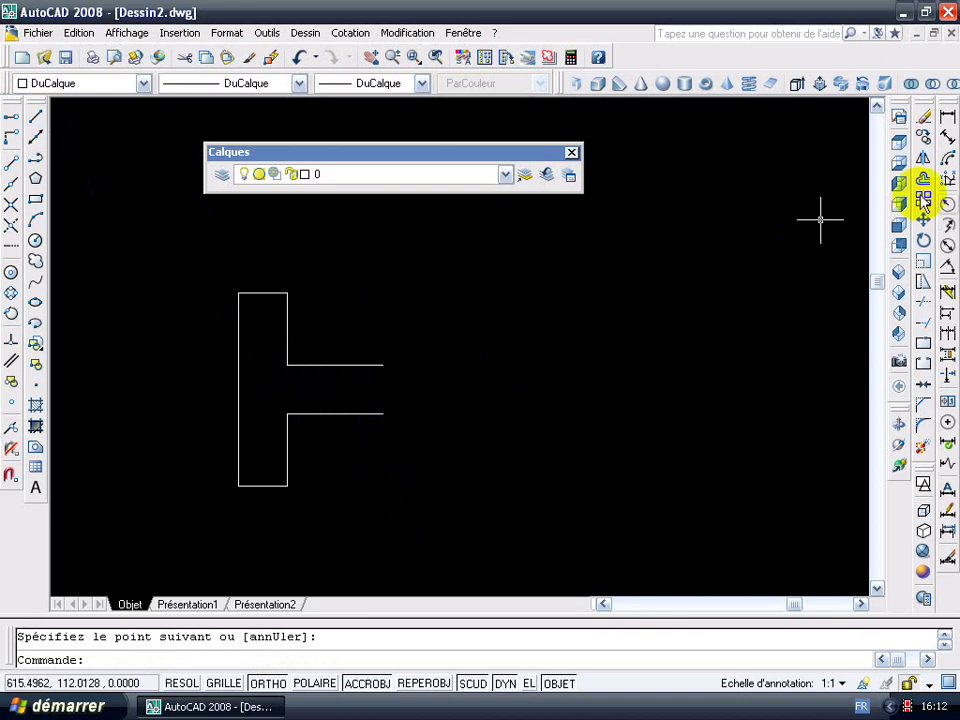
- Mirror the left flange about the web-line ends, keeping the original
left_click(925, 162)
left_click(178, 231)
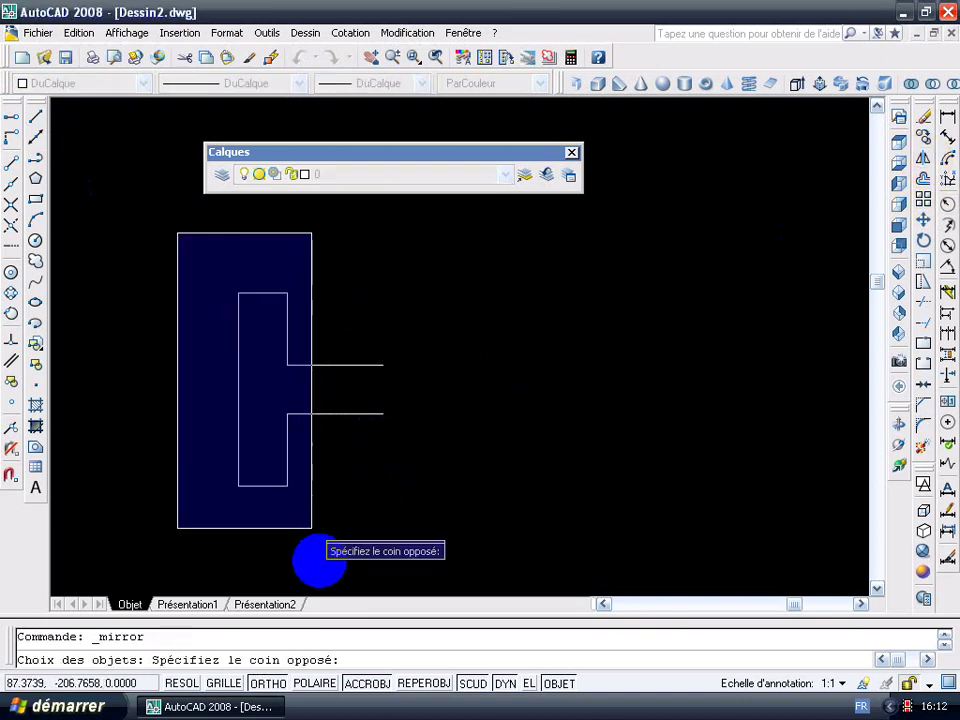
left_click(326, 551)
key("Return")
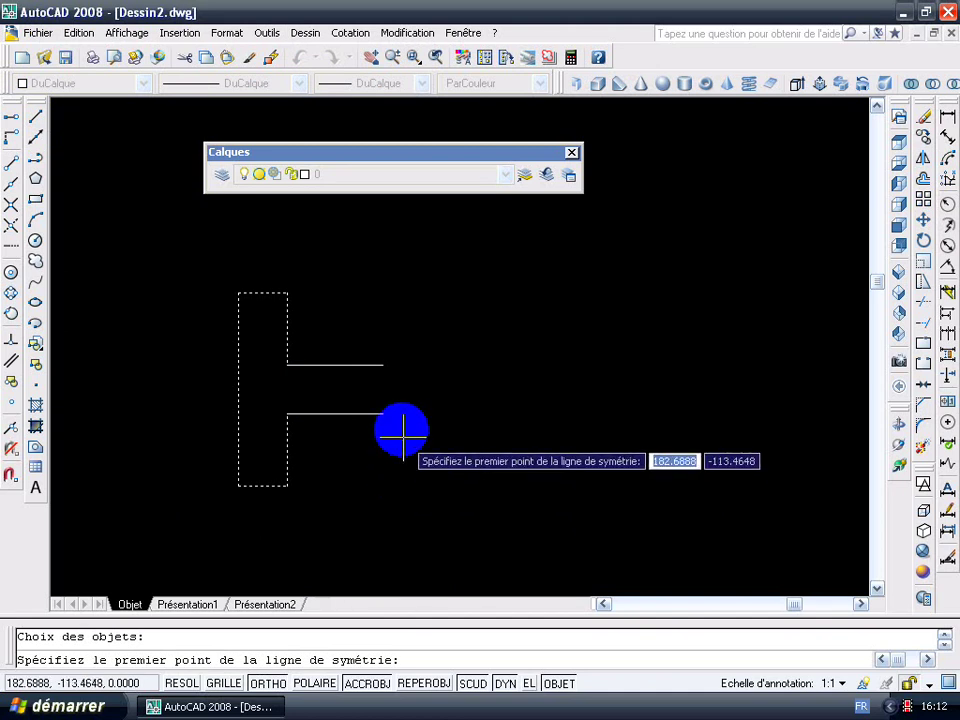
left_click(383, 413)
left_click(386, 364)
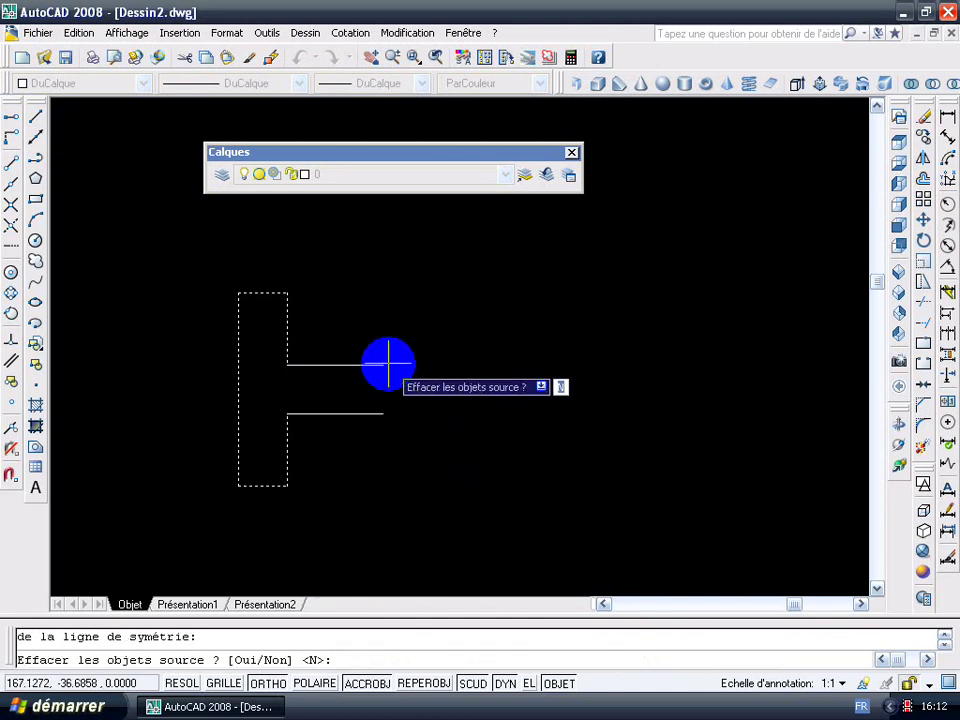
right_click(551, 497)
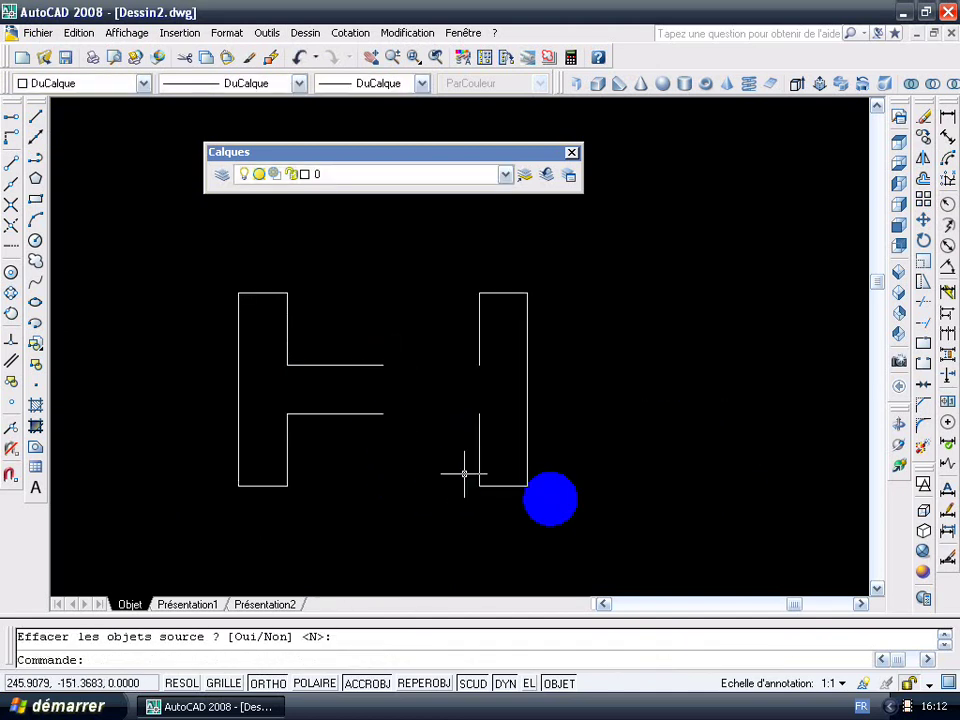
- Extend both web lines to meet the mirrored right flange
left_click(924, 335)
right_click(413, 378)
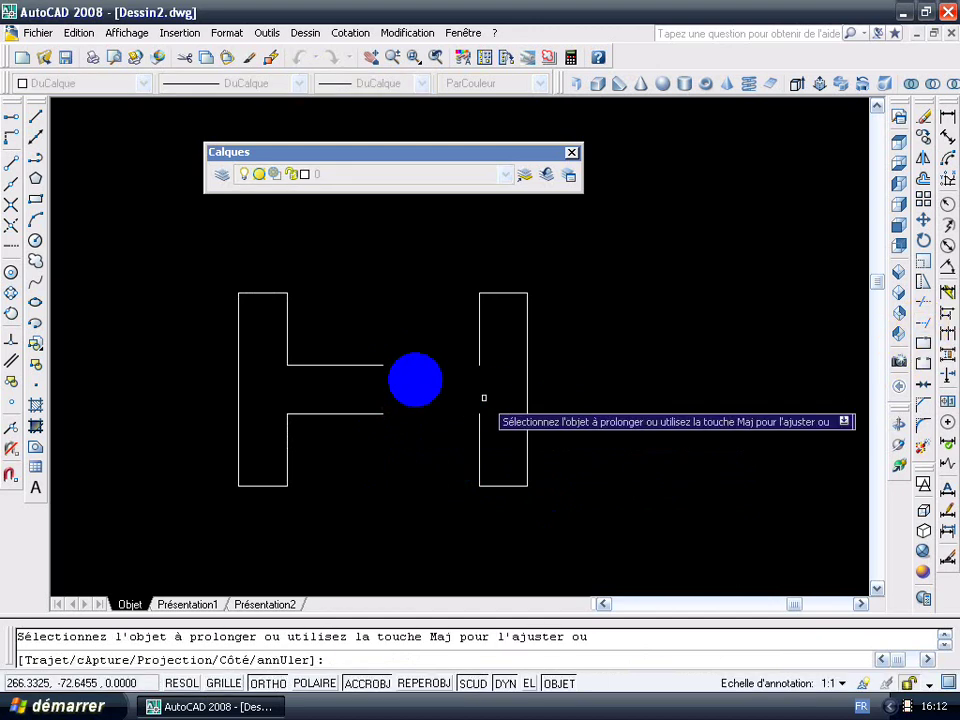
left_click(370, 367)
left_click(378, 413)
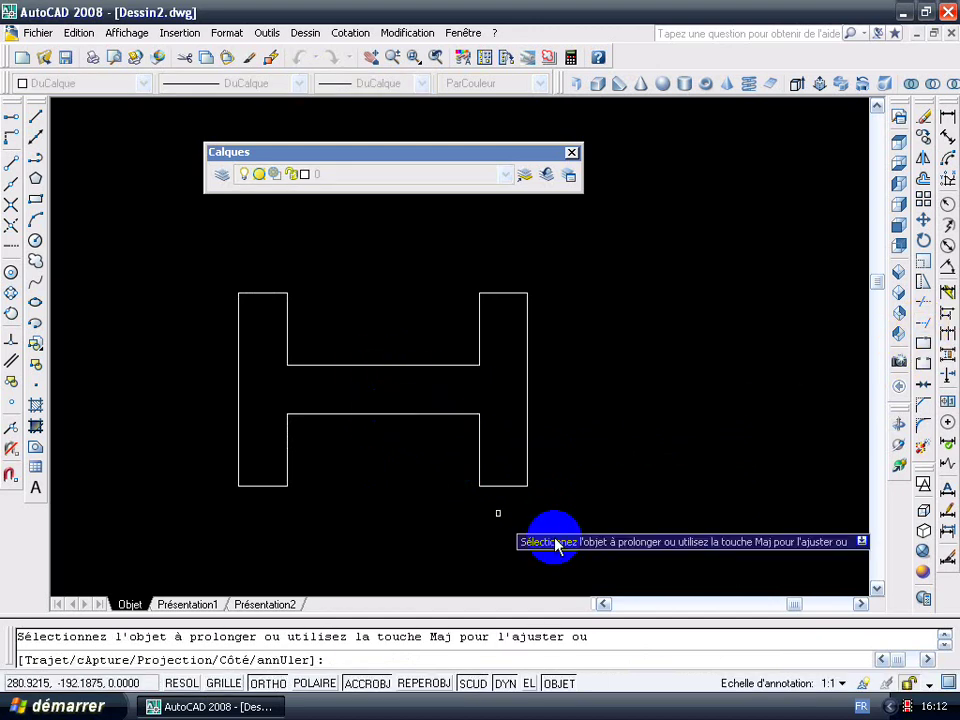
key("Escape")
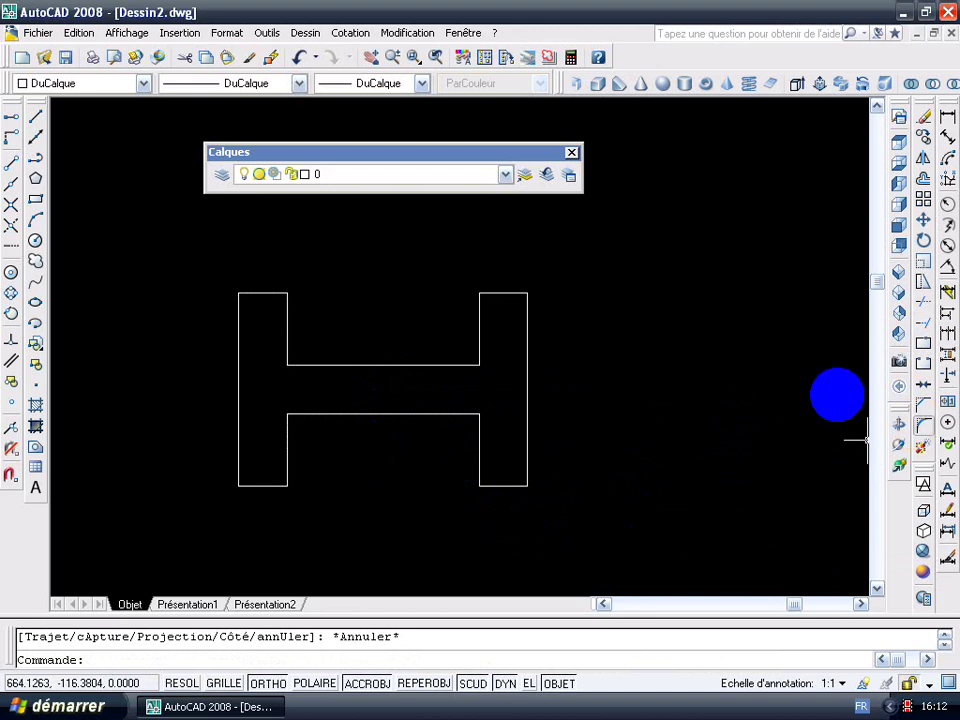
left_click(923, 426)
- Set the fillet radius to 20 and round the two left inner web-to-flange corners
right_click(724, 302)
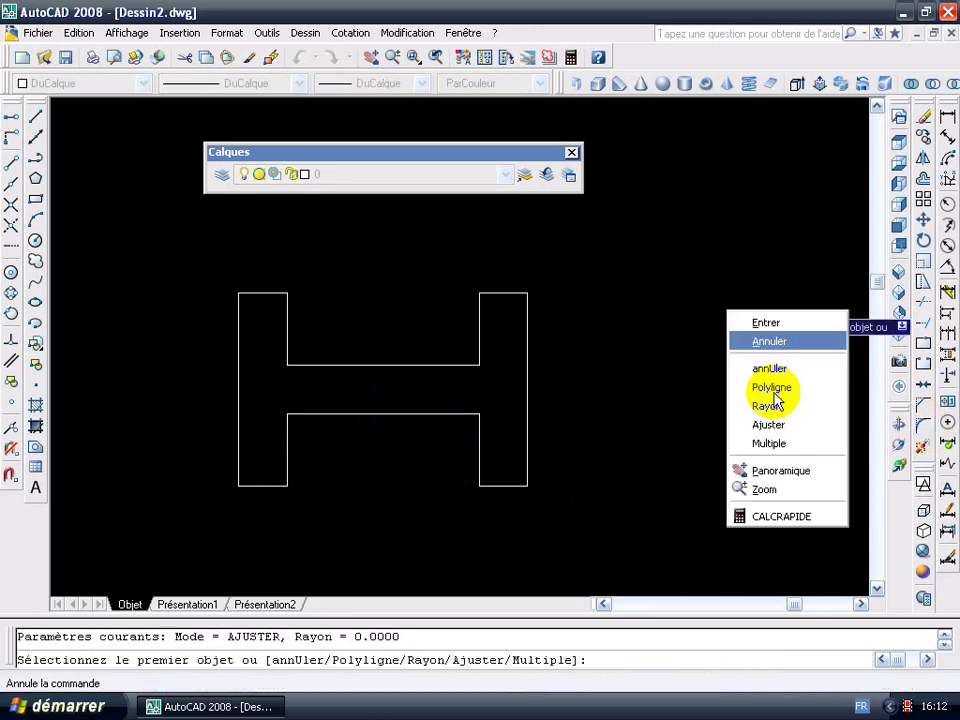
left_click(767, 403)
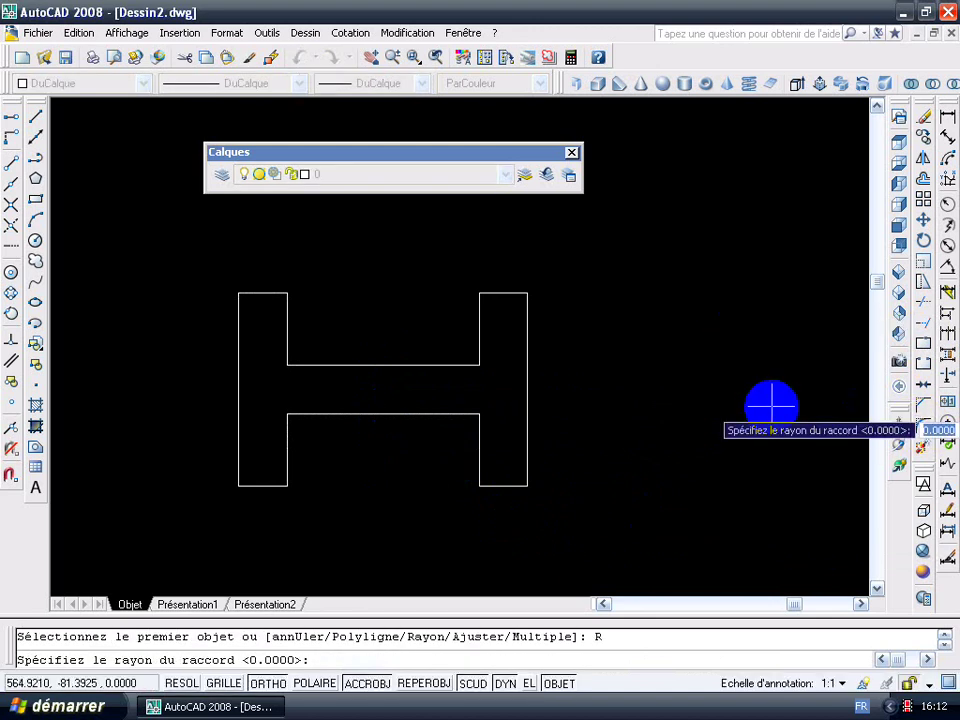
type("2")
key("Return")
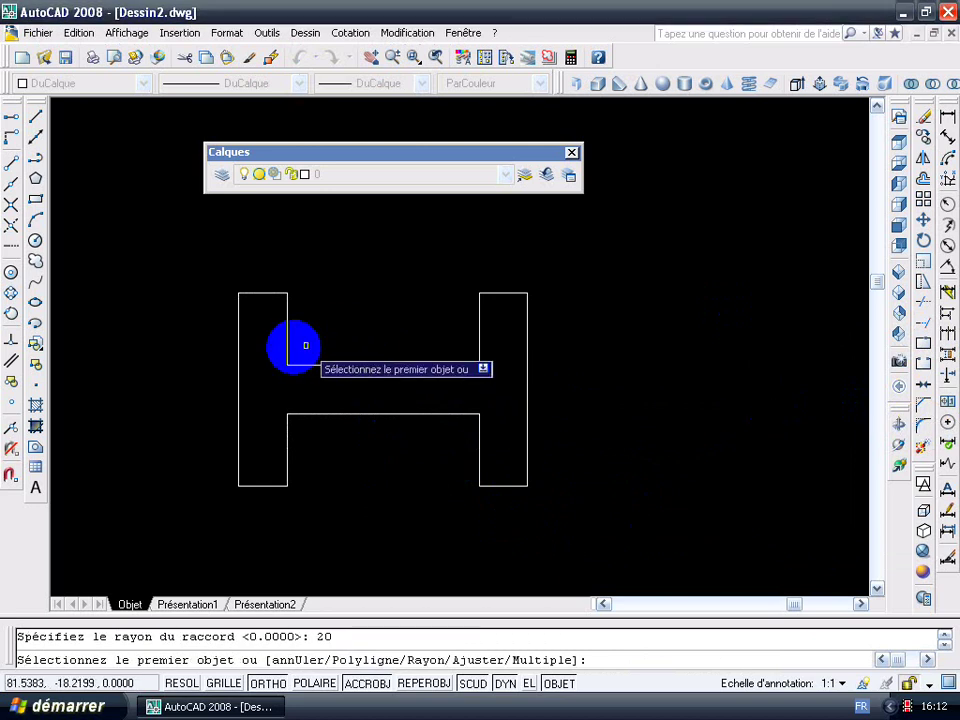
left_click(288, 349)
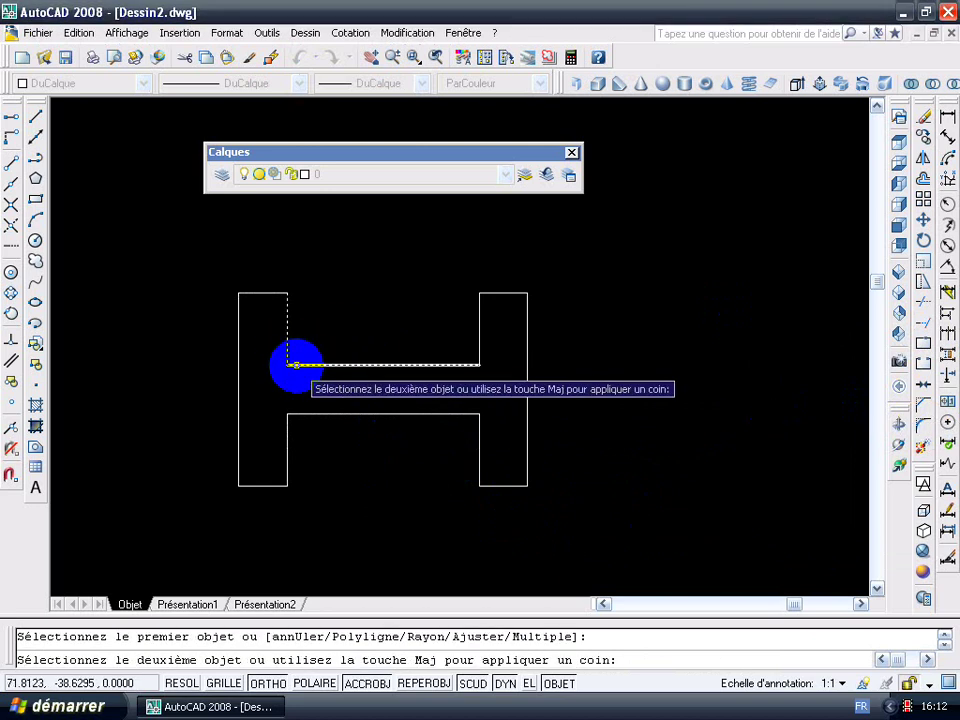
left_click(296, 365)
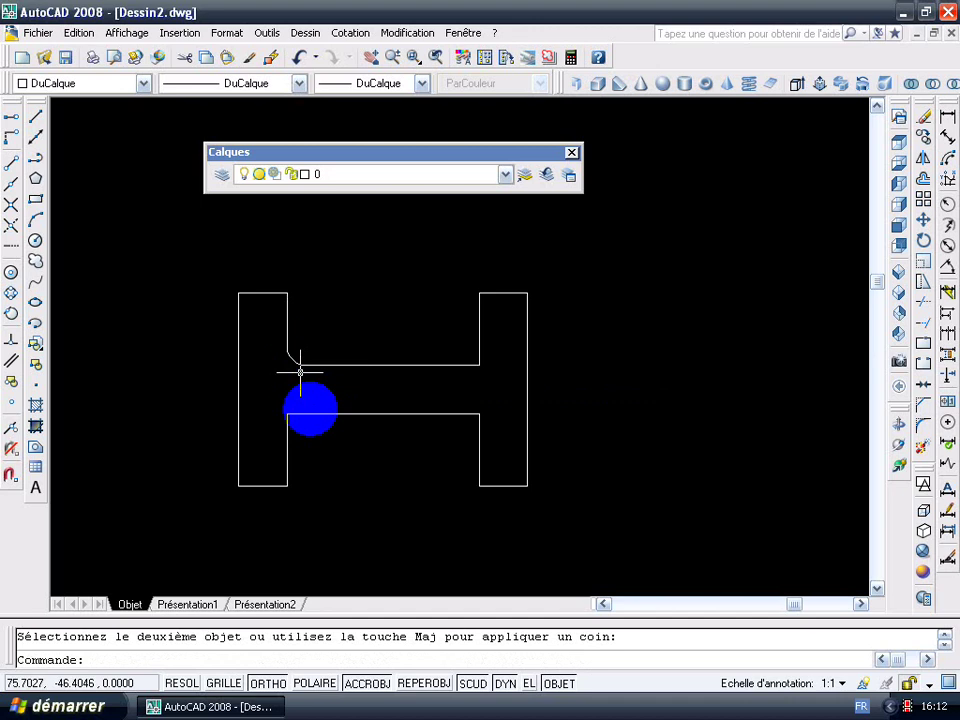
key("Return")
left_click(292, 414)
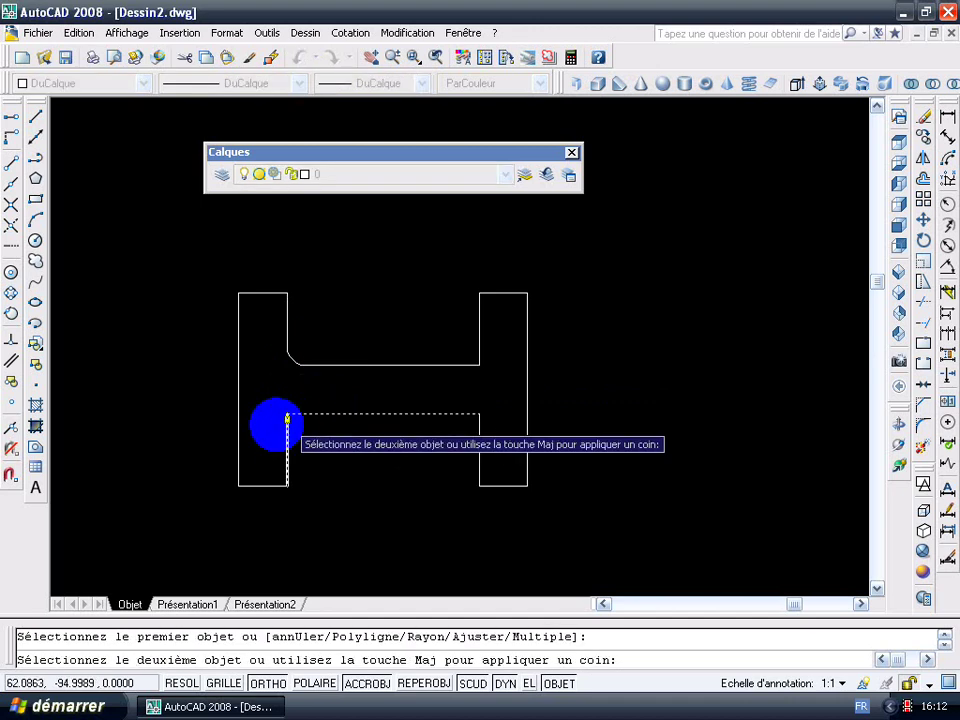
left_click(289, 429)
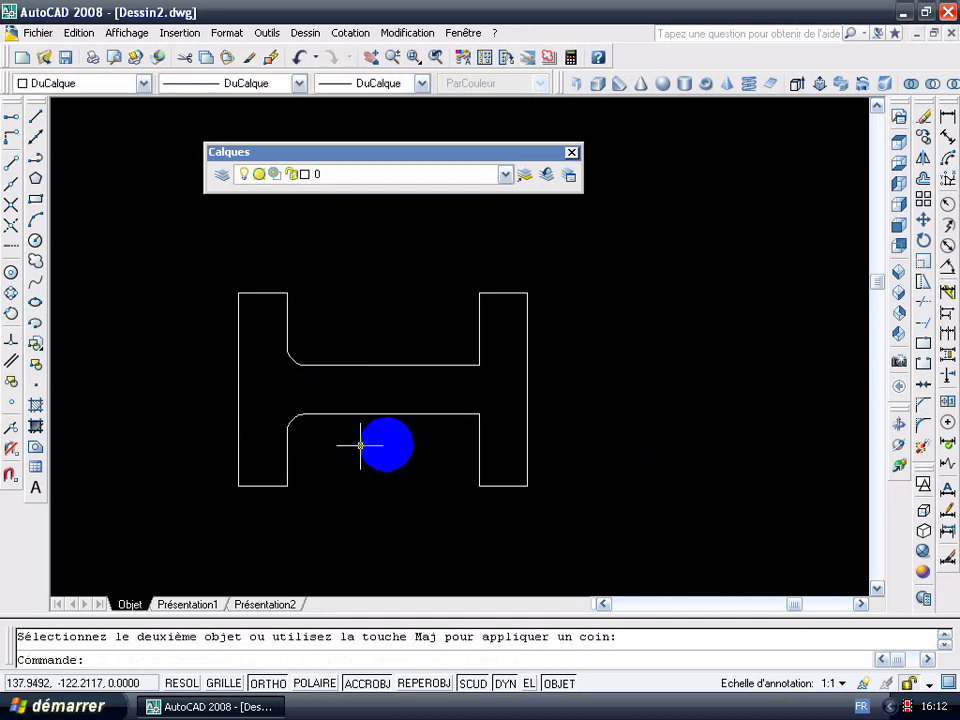
key("Return")
- Round the lower-right and upper-right inner corners with the same 20-unit fillet
left_click(467, 414)
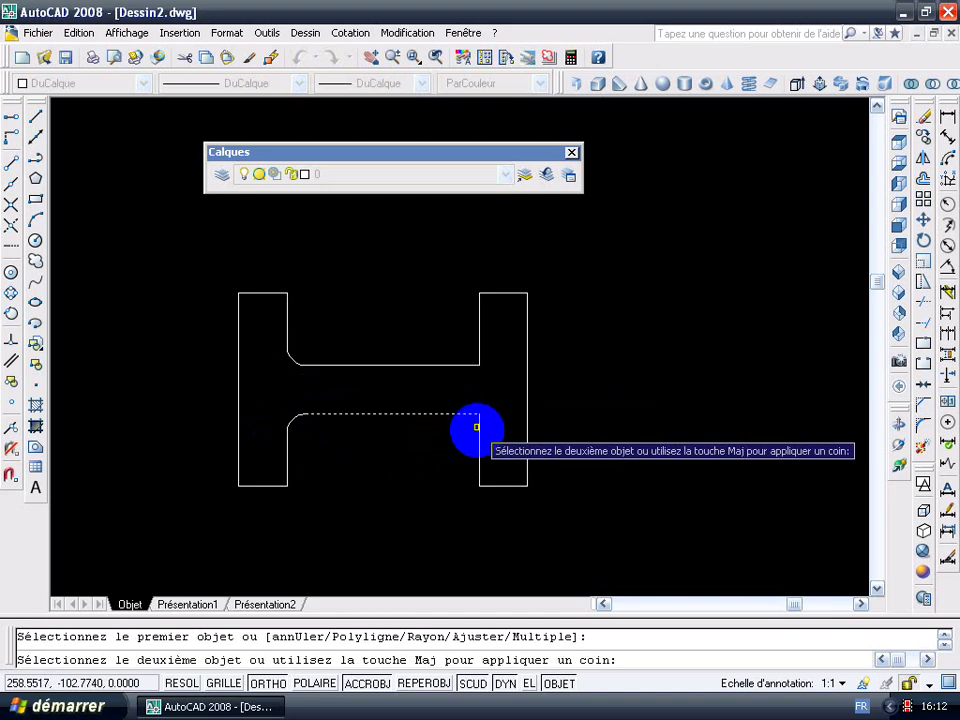
left_click(478, 429)
key("Return")
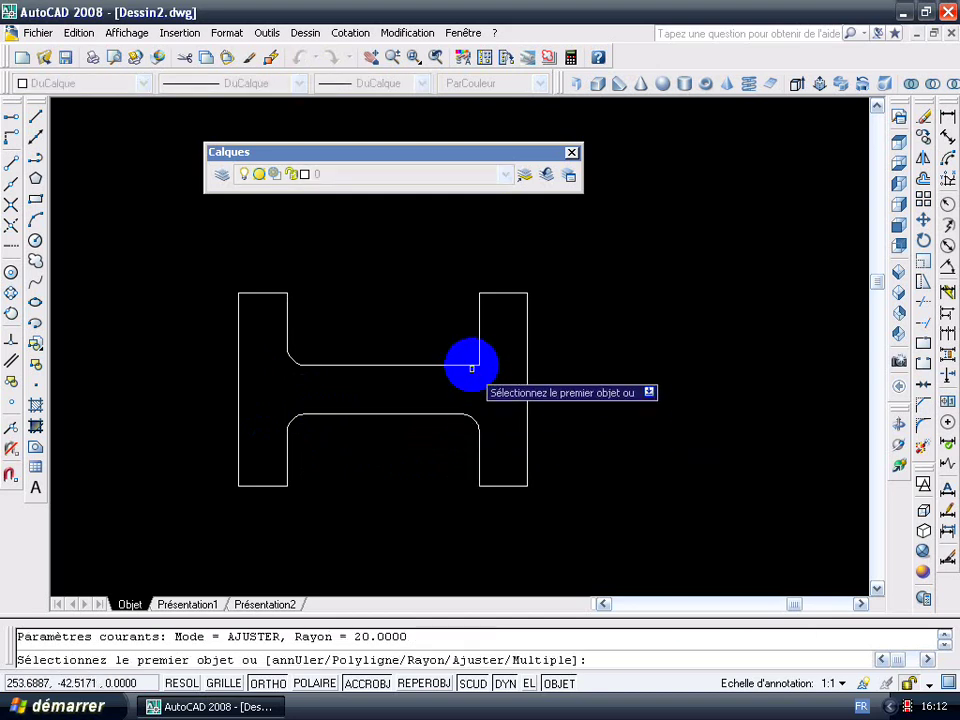
left_click(473, 365)
left_click(480, 350)
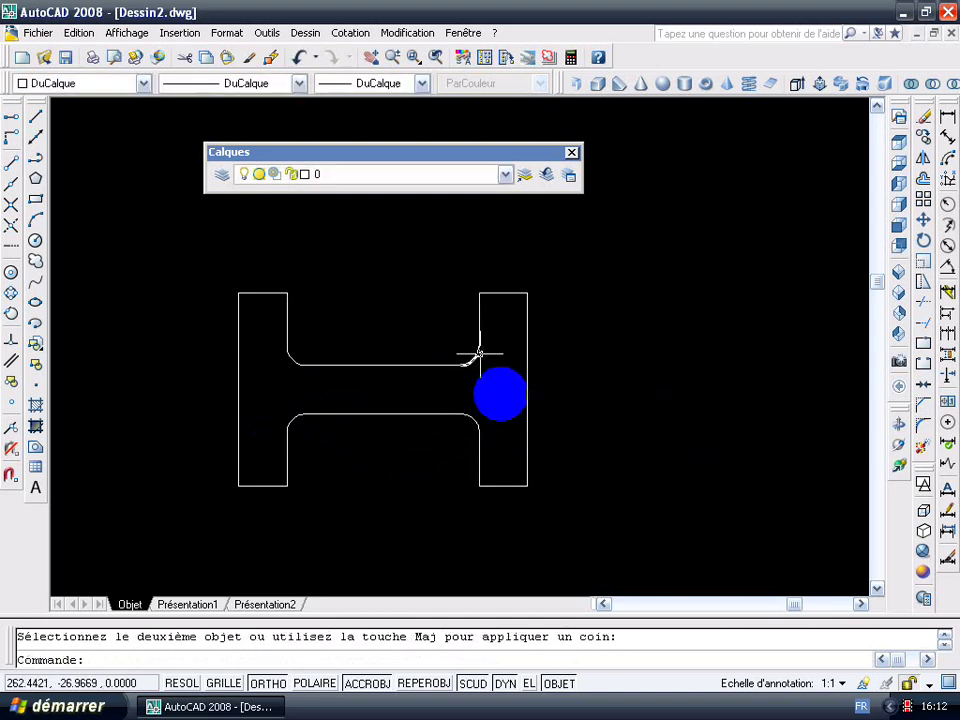
key("Return")
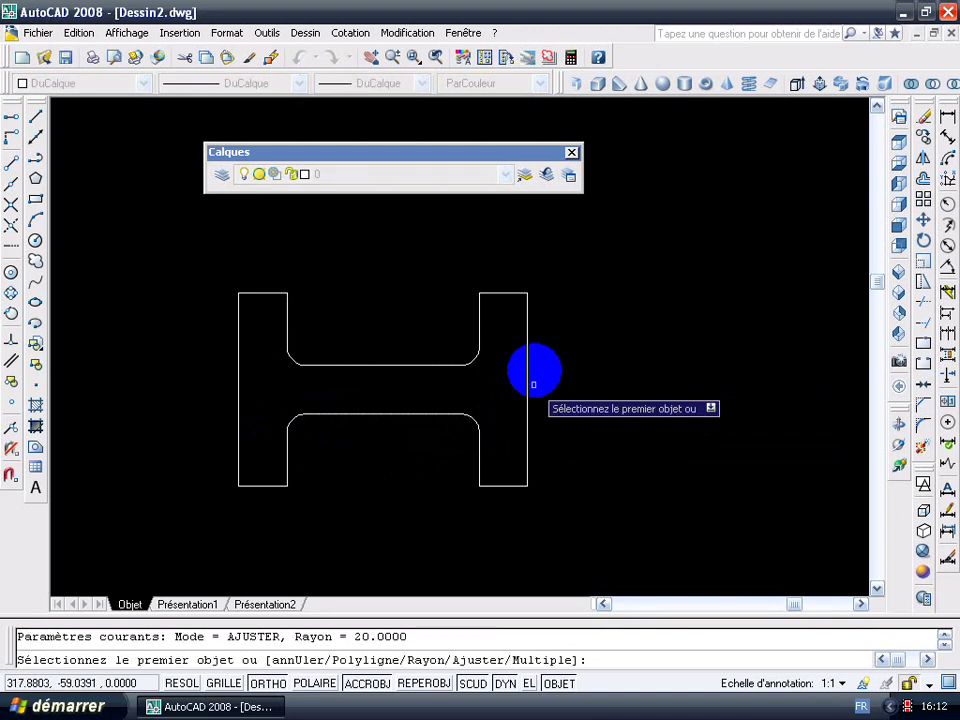
scroll(493, 363, "down", 1)
mouse_move(493, 363)
middle_mouse_down()
mouse_move(491, 411)
mouse_move(372, 355)
mouse_move(319, 379)
middle_mouse_up()
key("Escape")
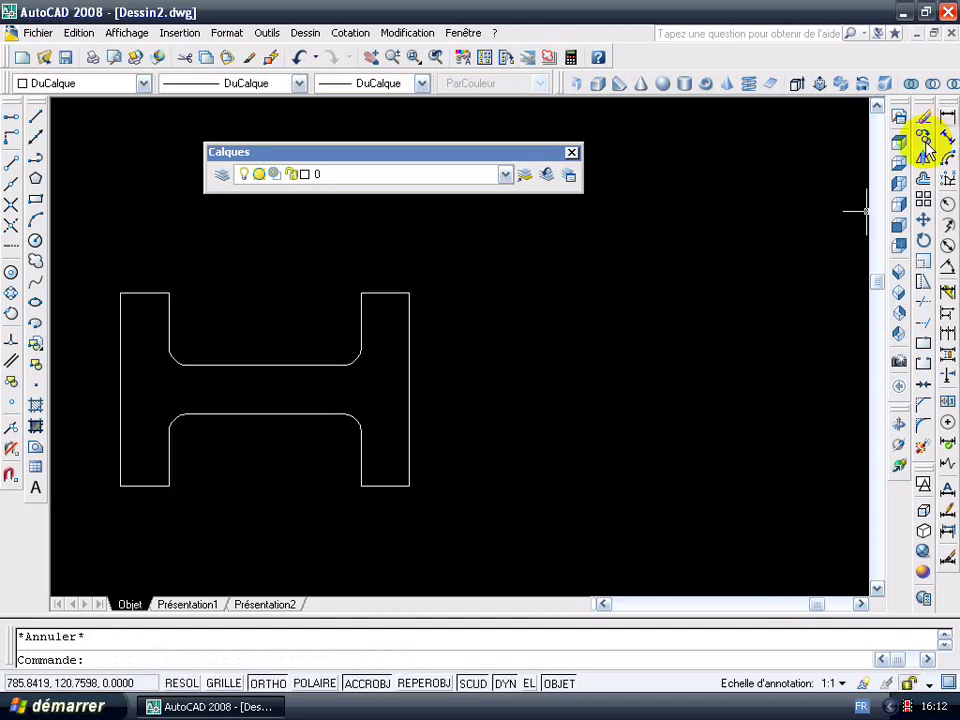
- Copy the whole filleted H profile to a spot right of the original, then zoom to extents
left_click(924, 140)
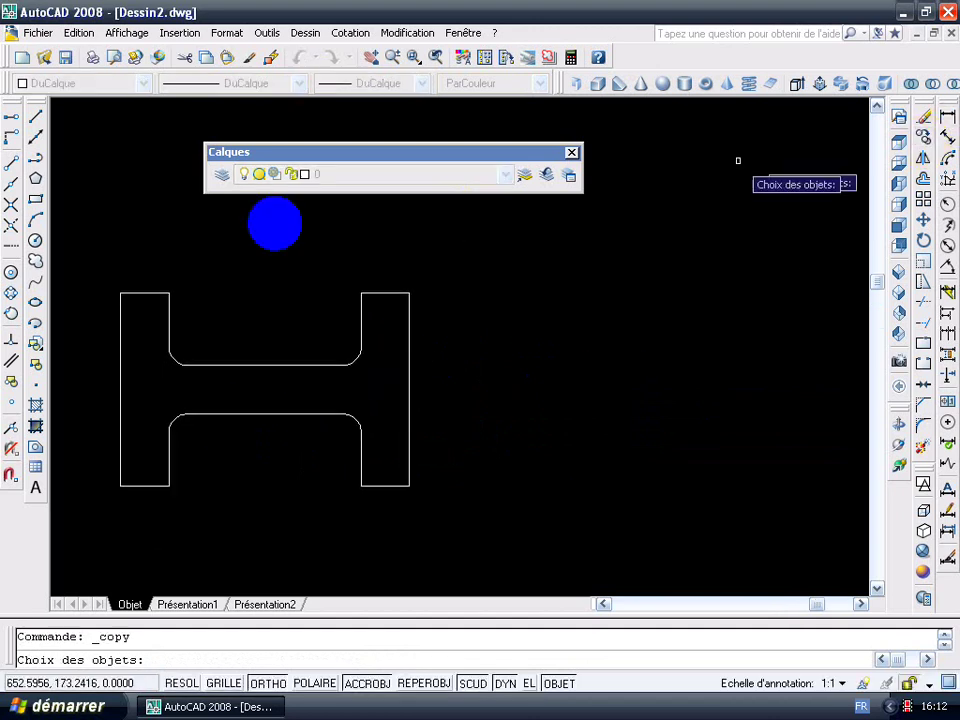
left_click(97, 275)
left_click(476, 528)
key("Return")
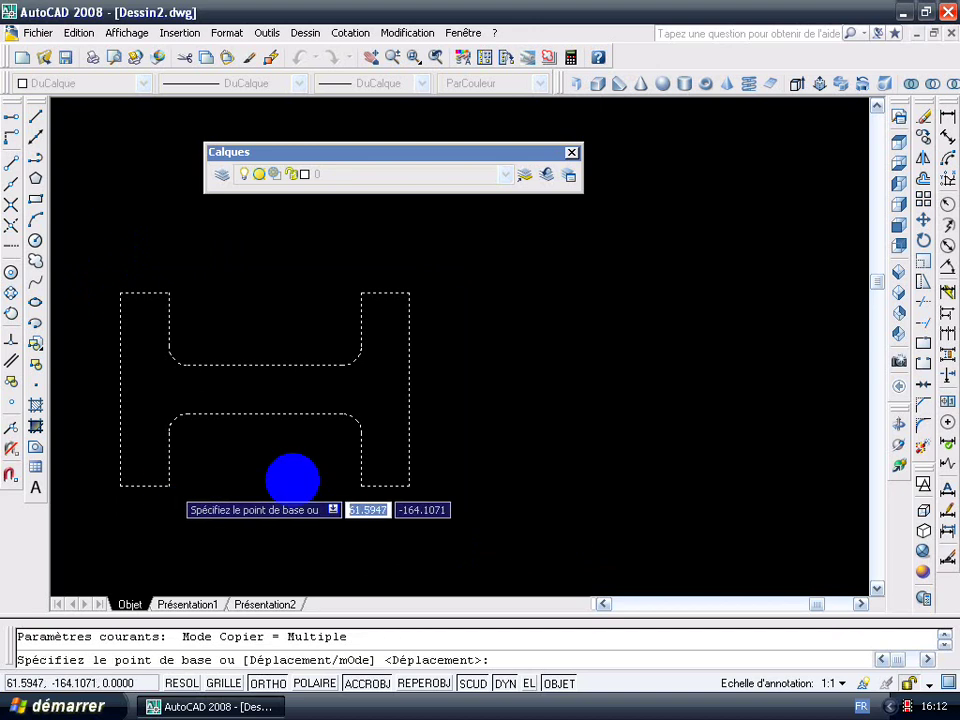
left_click(292, 480)
left_click(557, 472)
key("Escape")
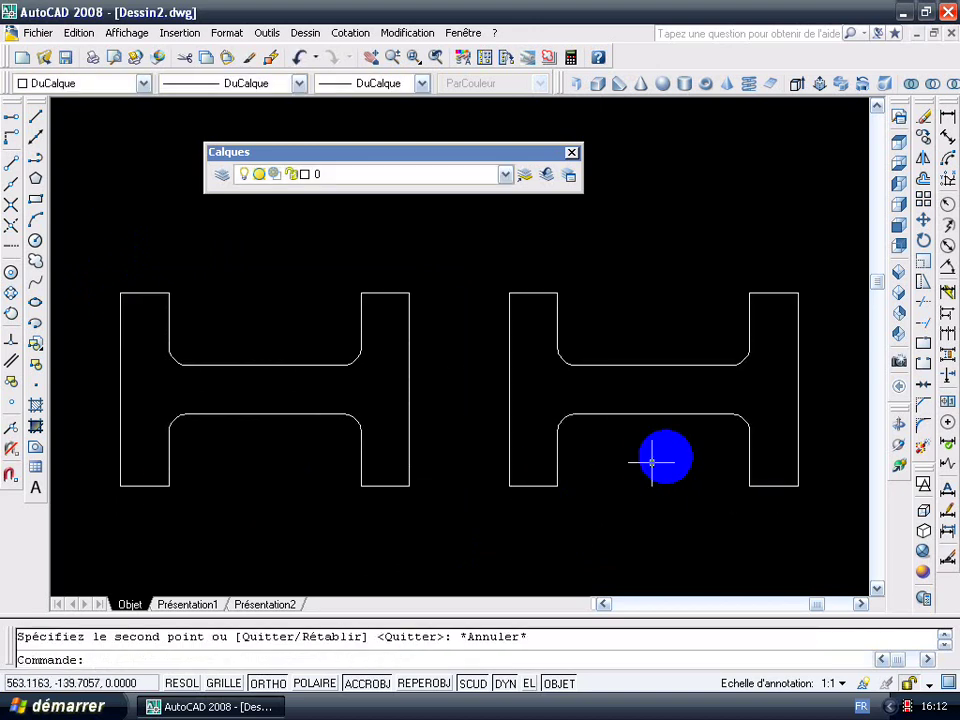
middle_click(668, 448)
middle_click(668, 448)
scroll(470, 352, "down", 6)
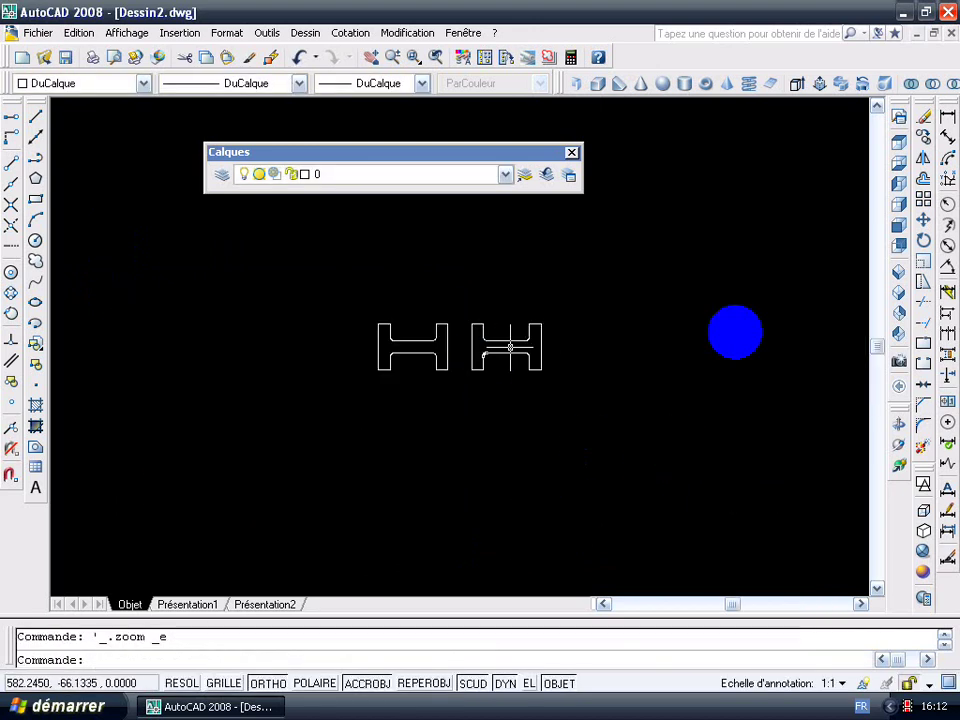
- Set the fillet radius to 20 and round the copy's top-right and bottom-right corners
left_click(930, 448)
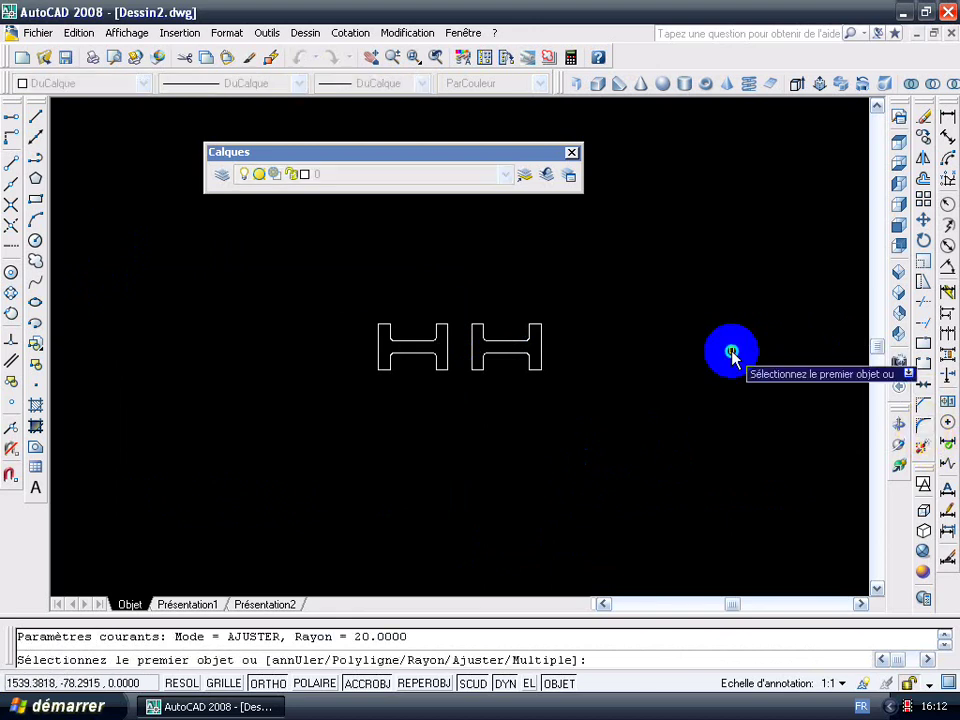
right_click(733, 354)
left_click(767, 449)
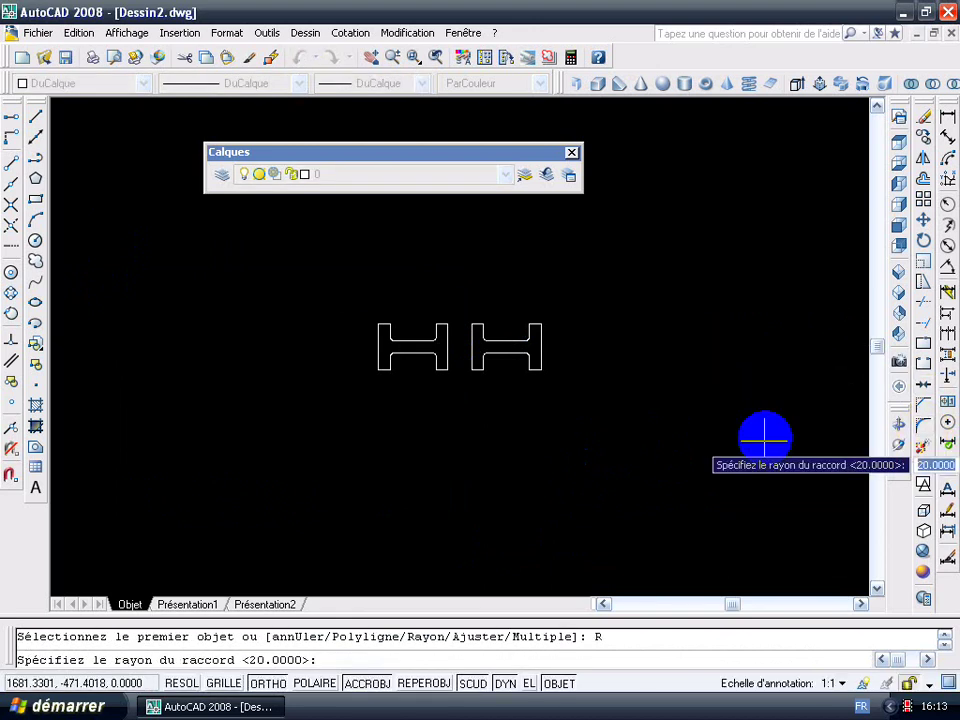
type("2")
key("Return")
scroll(514, 330, "up", 3)
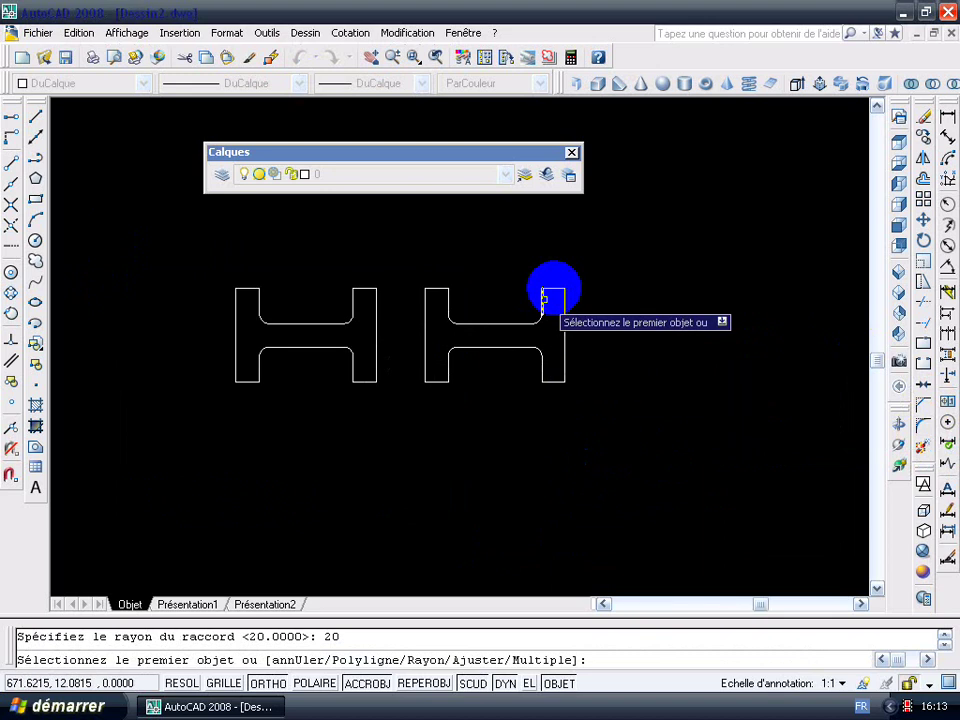
left_click(561, 291)
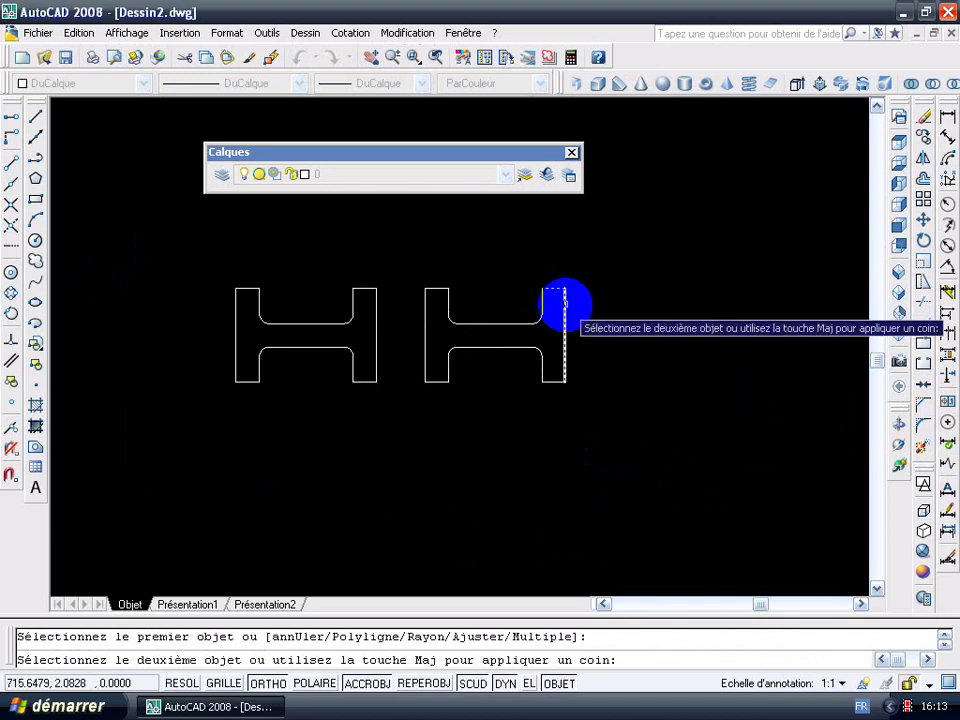
left_click(565, 306)
key("Return")
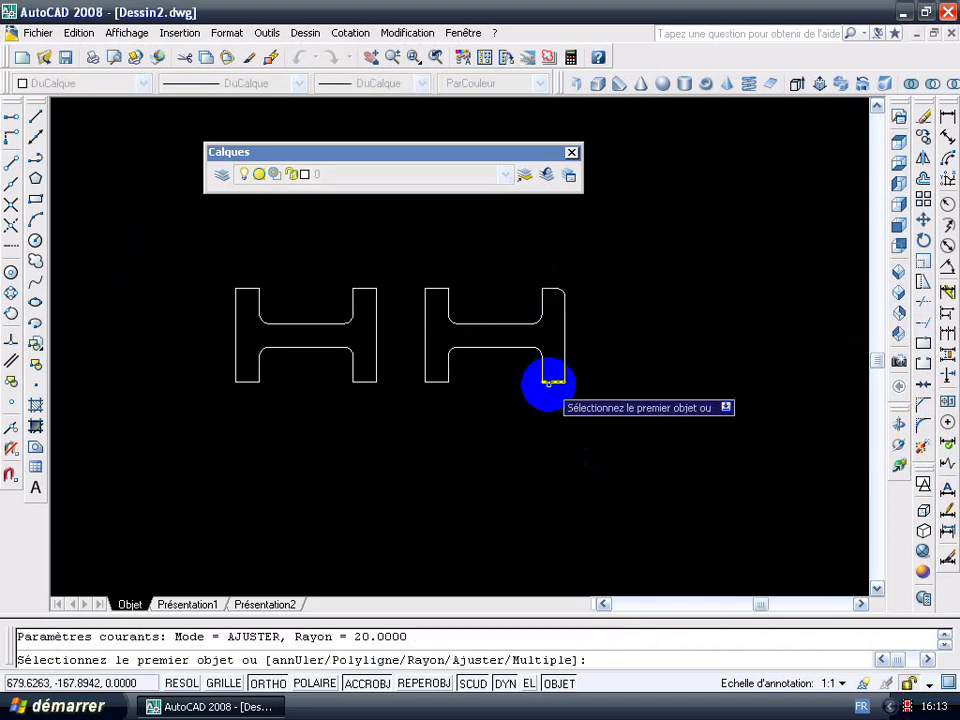
left_click(548, 381)
left_click(568, 372)
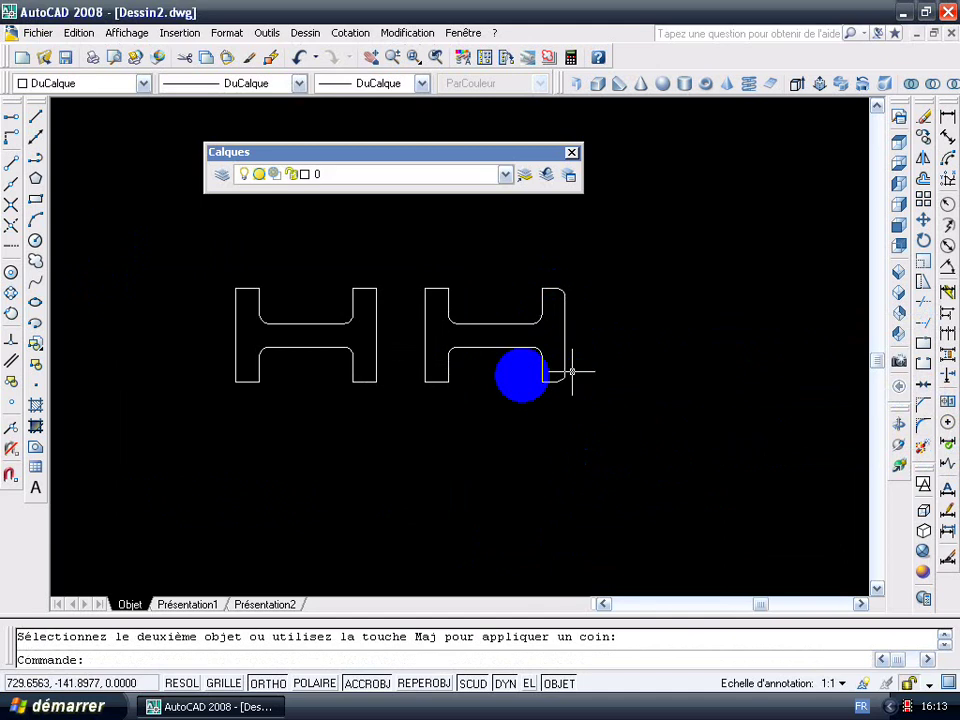
- Round the bottom-left and top-left corners of the copied profile
key("Return")
left_click(437, 381)
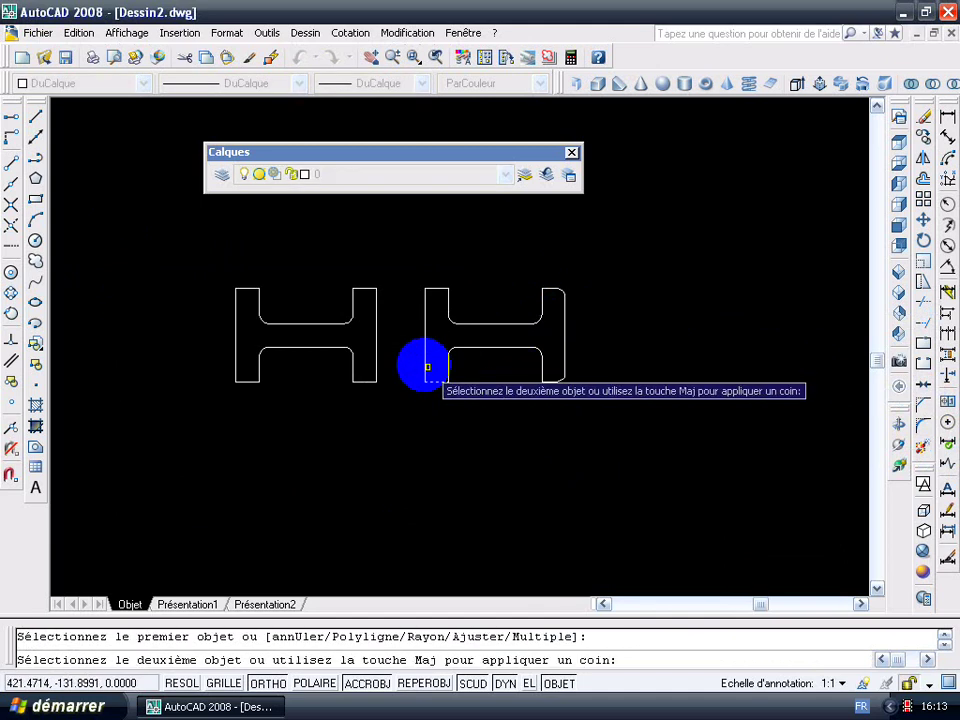
left_click(427, 367)
key("Return")
left_click(425, 298)
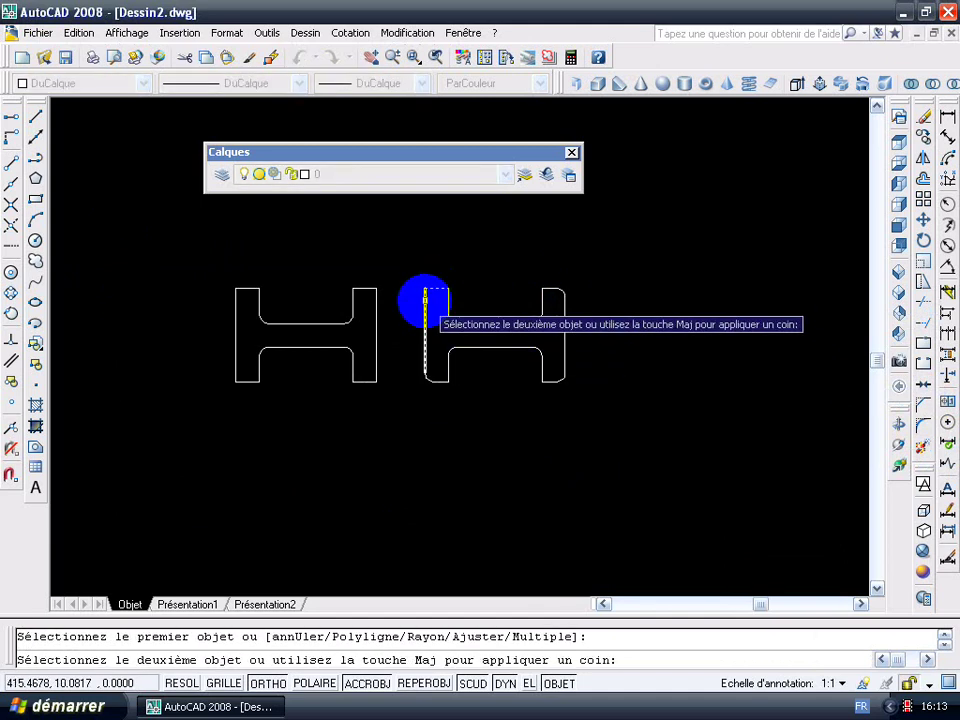
left_click(437, 289)
- Fillet the upper and lower inner corners of the copy's left flange
scroll(449, 333, "up", 2)
scroll(467, 332, "up", 2)
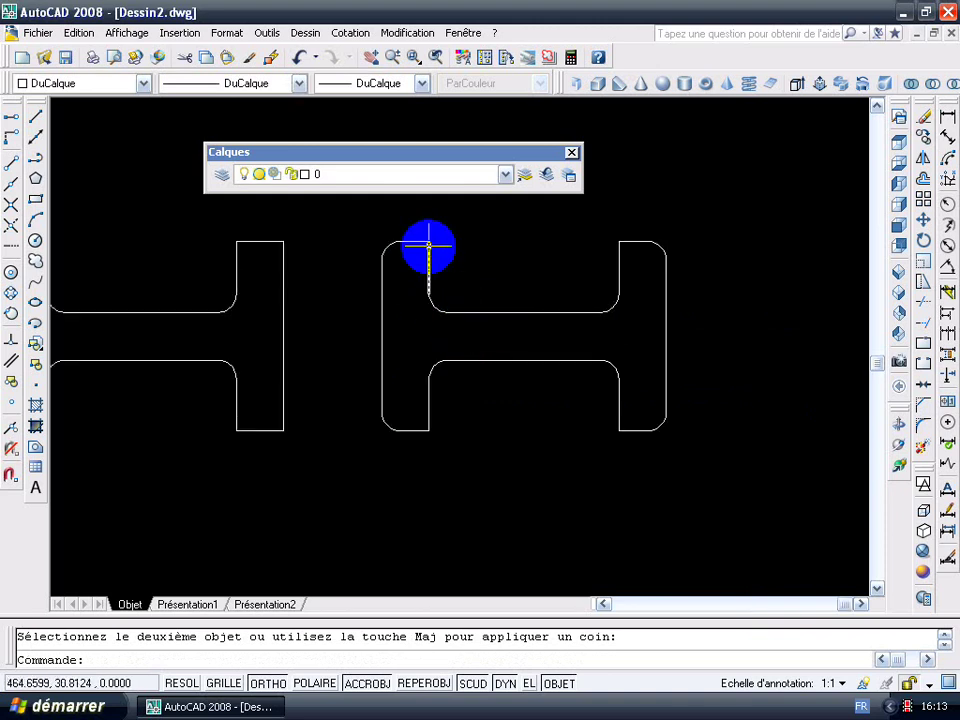
key("Return")
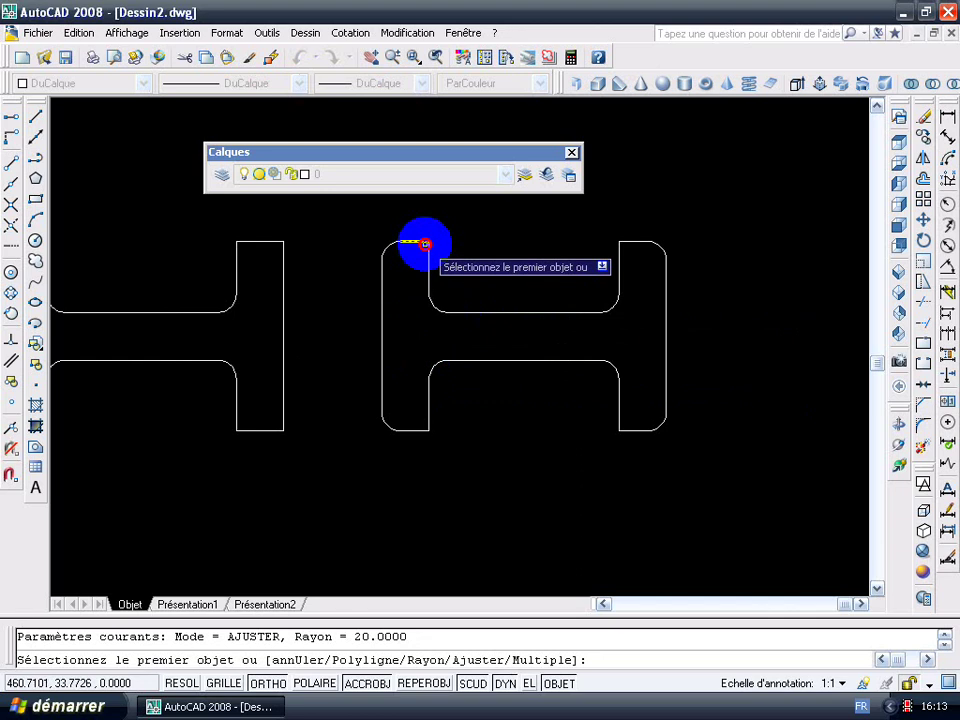
left_click(425, 244)
left_click(428, 262)
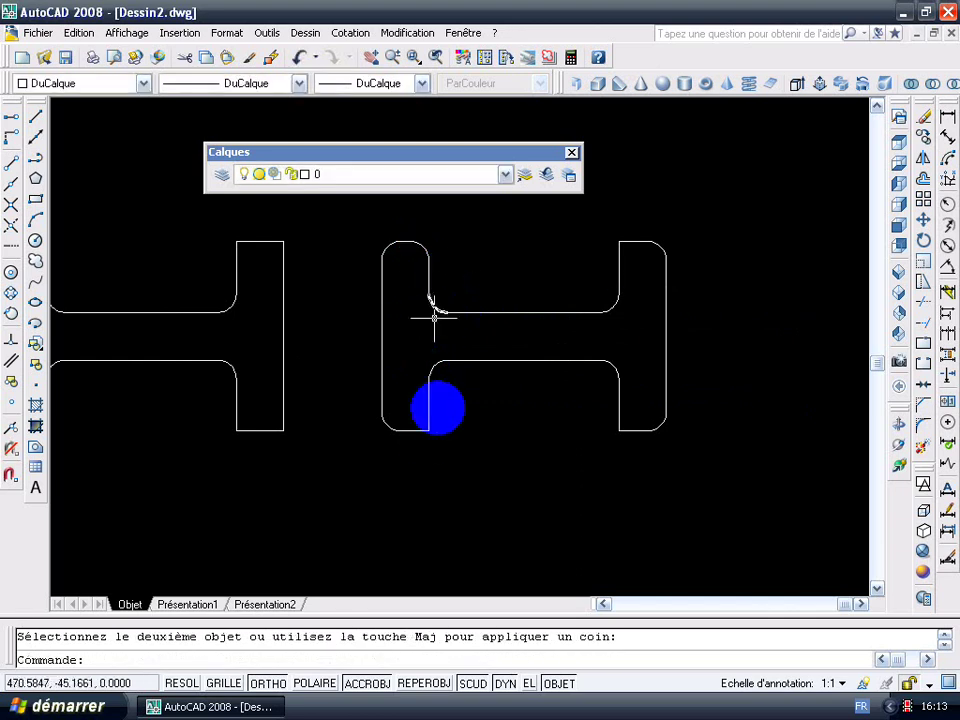
key("Return")
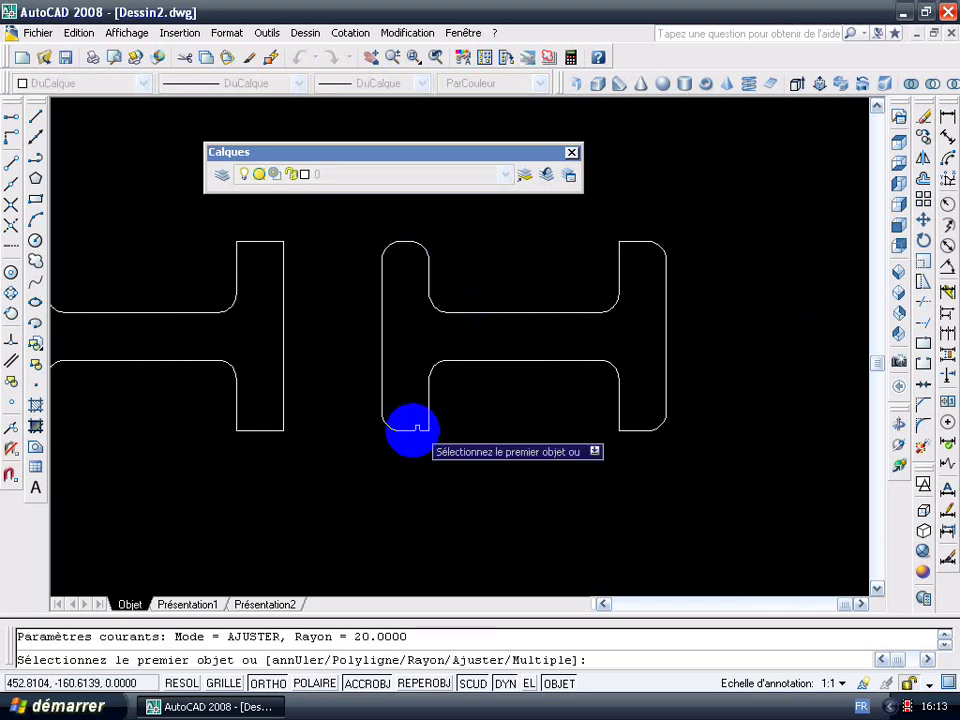
left_click(412, 430)
left_click(430, 414)
- Fillet the lower-right and upper-right inner corners of the copied profile
key("Return")
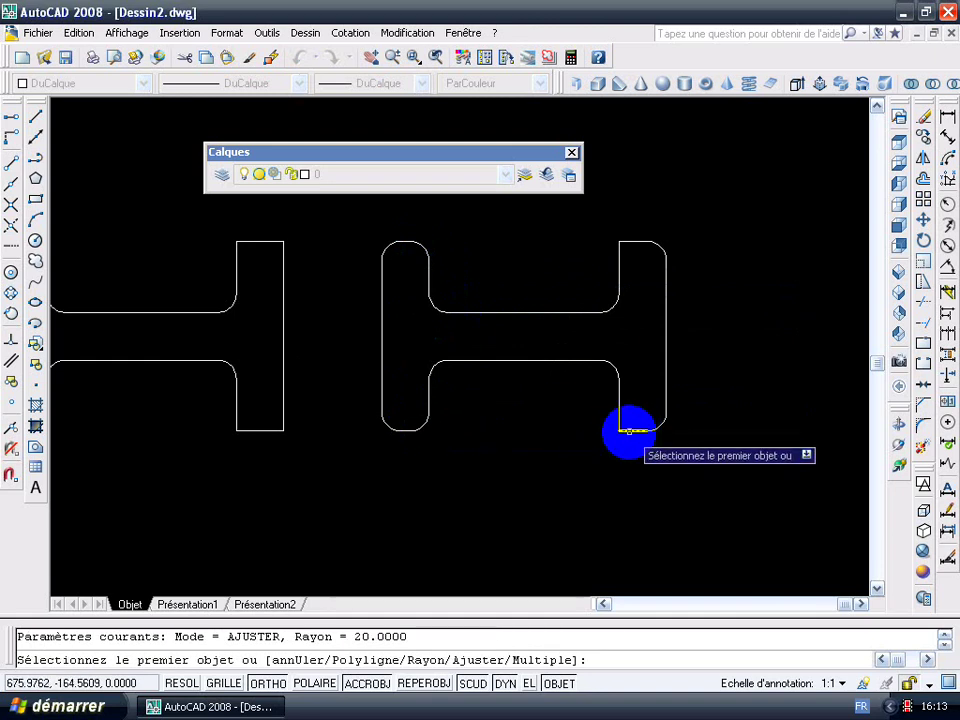
left_click(629, 431)
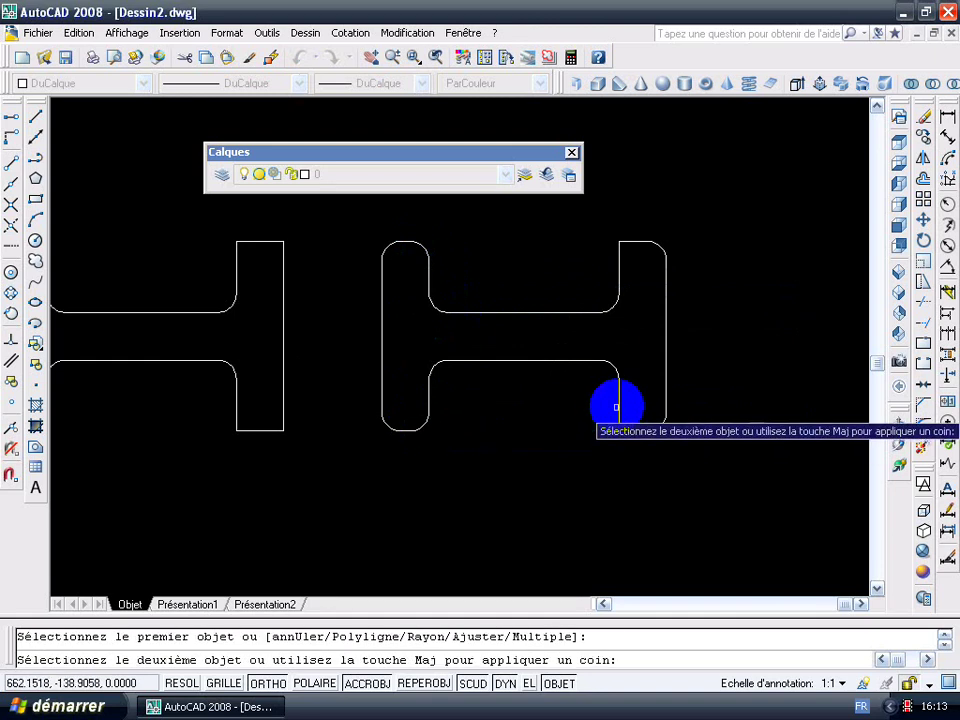
left_click(619, 385)
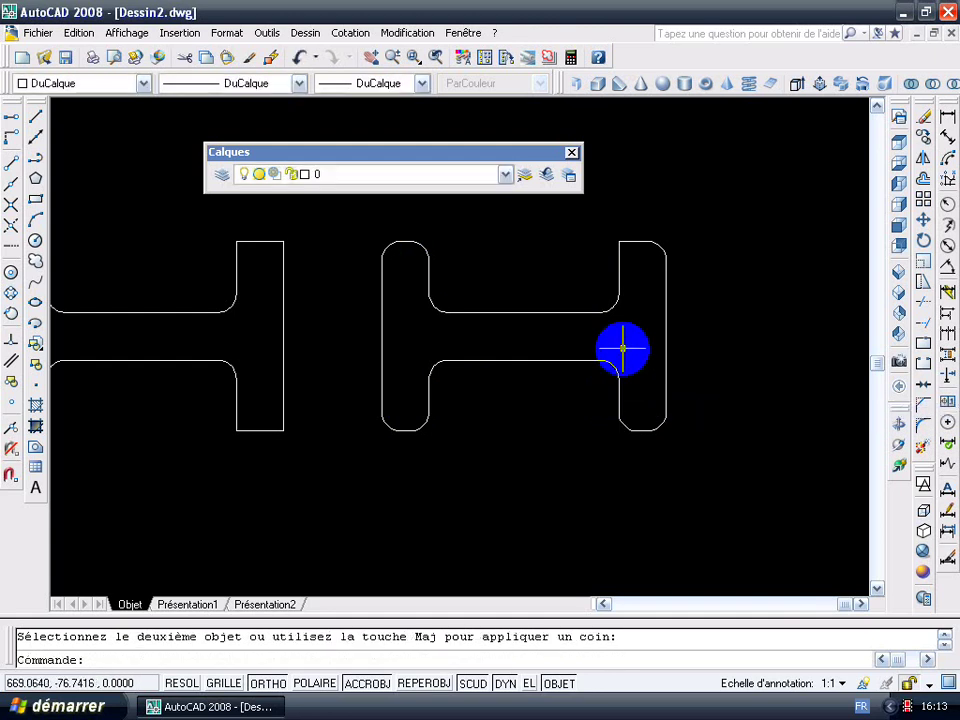
key("Return")
left_click(626, 247)
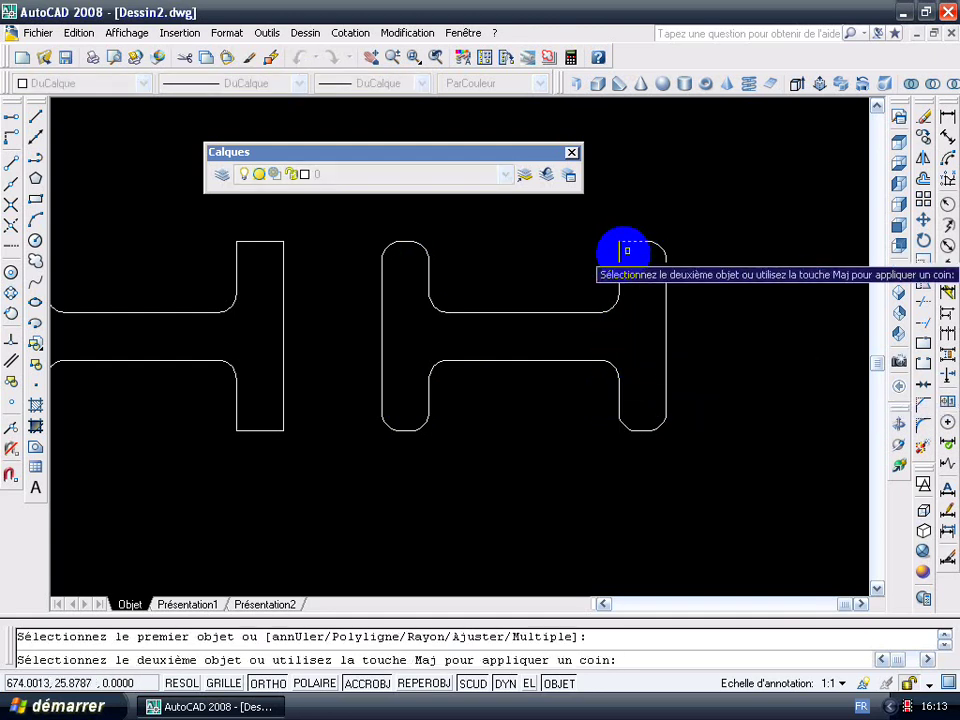
left_click(620, 258)
scroll(640, 405, "down", 4)
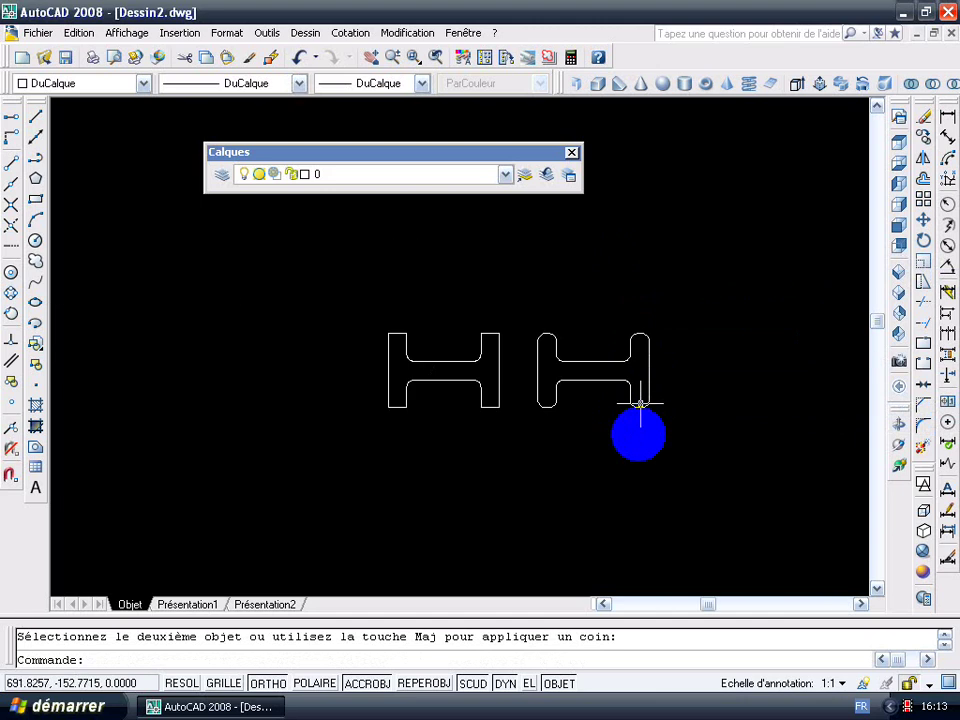
middle_click_drag(638, 433, 546, 403)
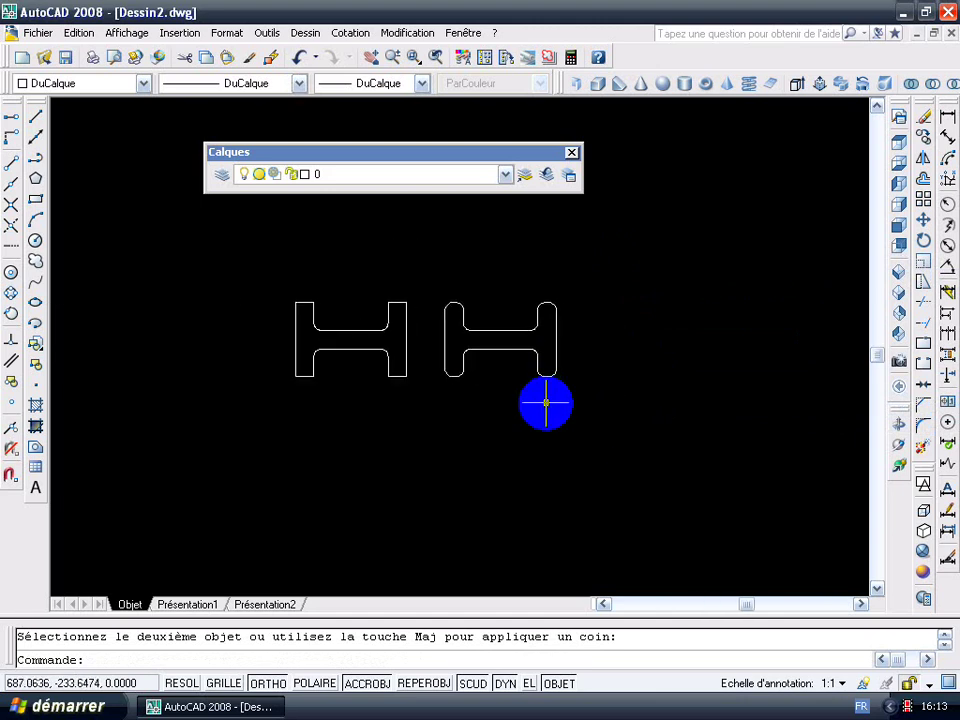
- Copy the left H profile twice straight down, making a column of three
scroll(542, 407, "down", 2)
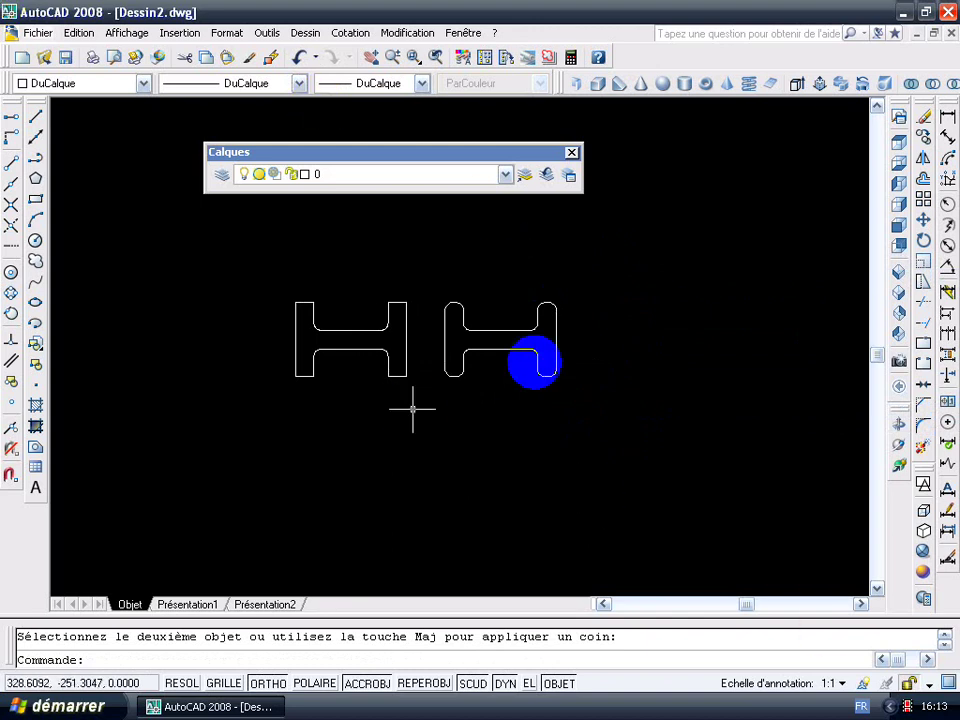
scroll(476, 343, "up", 2)
middle_click_drag(553, 315, 583, 311)
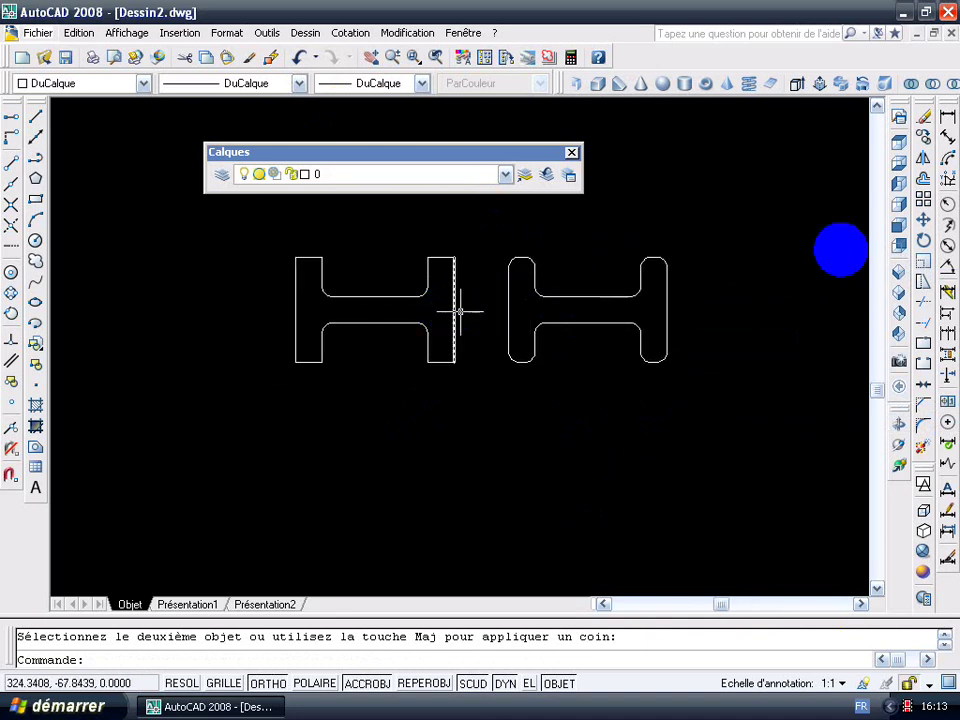
left_click(923, 137)
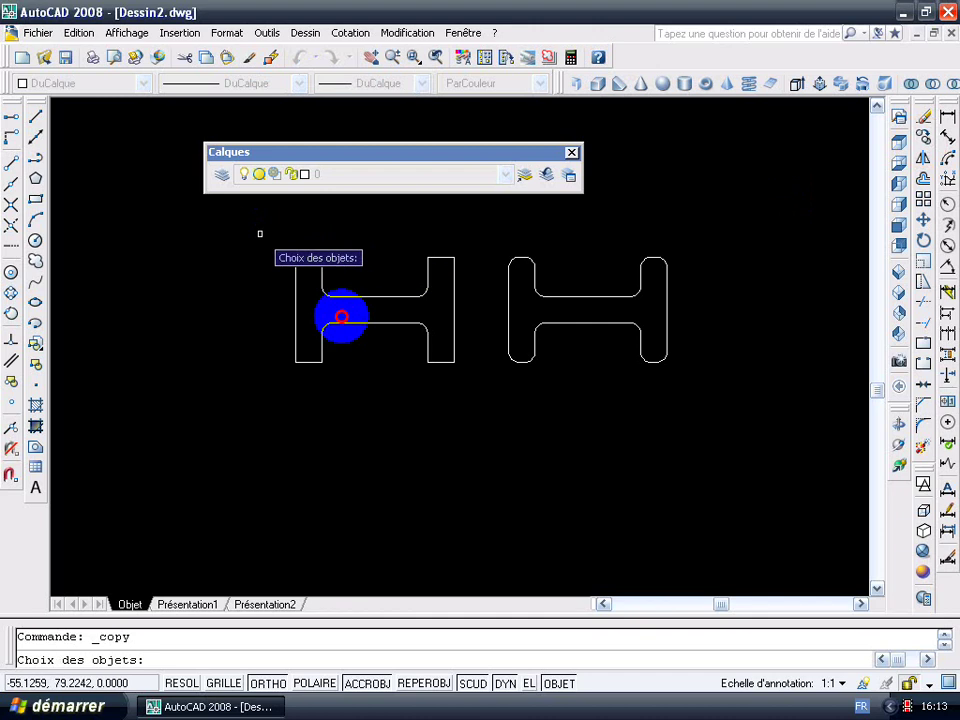
left_click(260, 234)
left_click(464, 416)
key("Return")
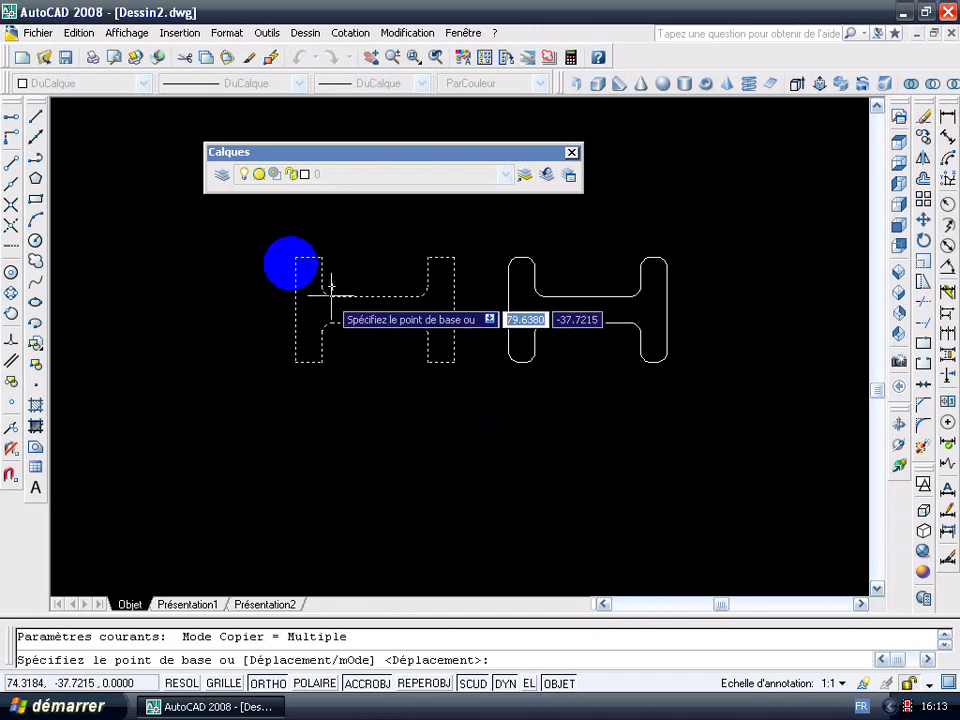
left_click(295, 257)
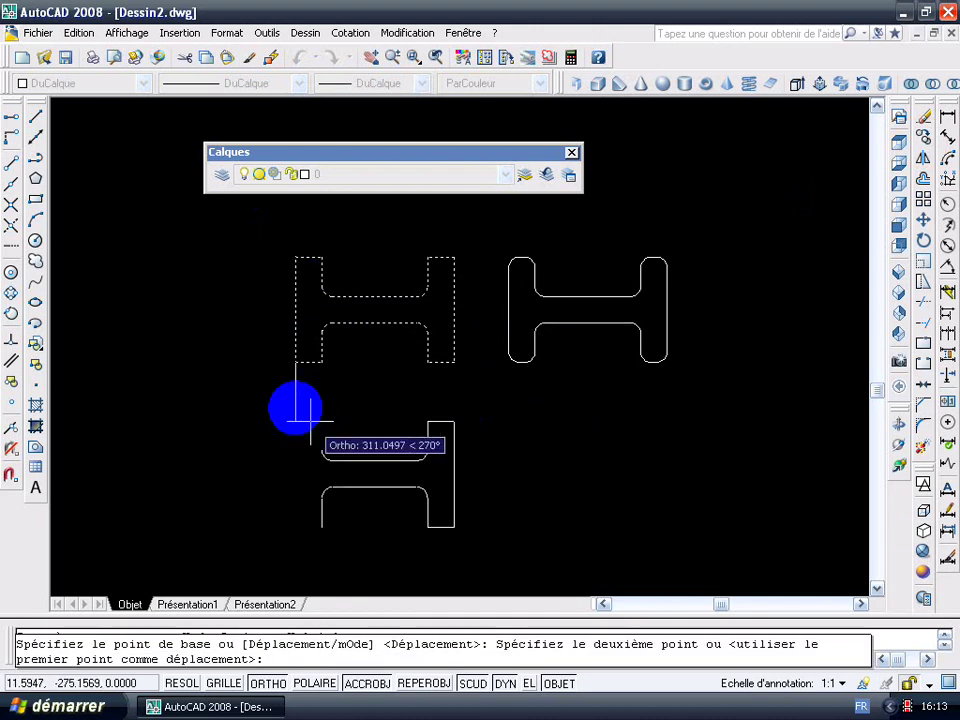
scroll(323, 440, "down", 2)
left_click(326, 446)
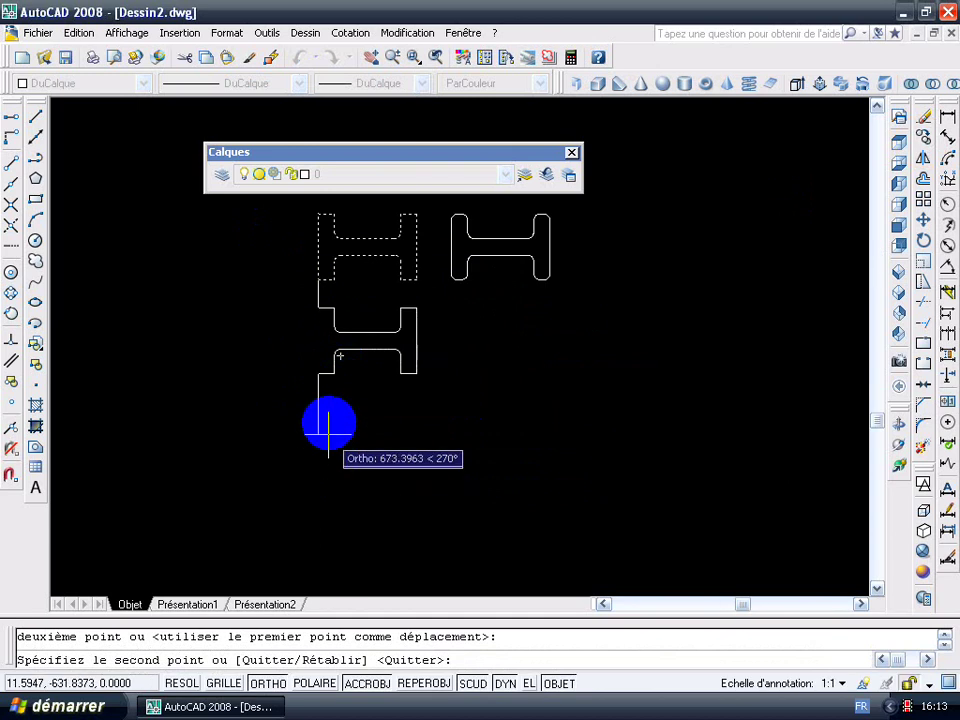
left_click(326, 422)
key("Escape")
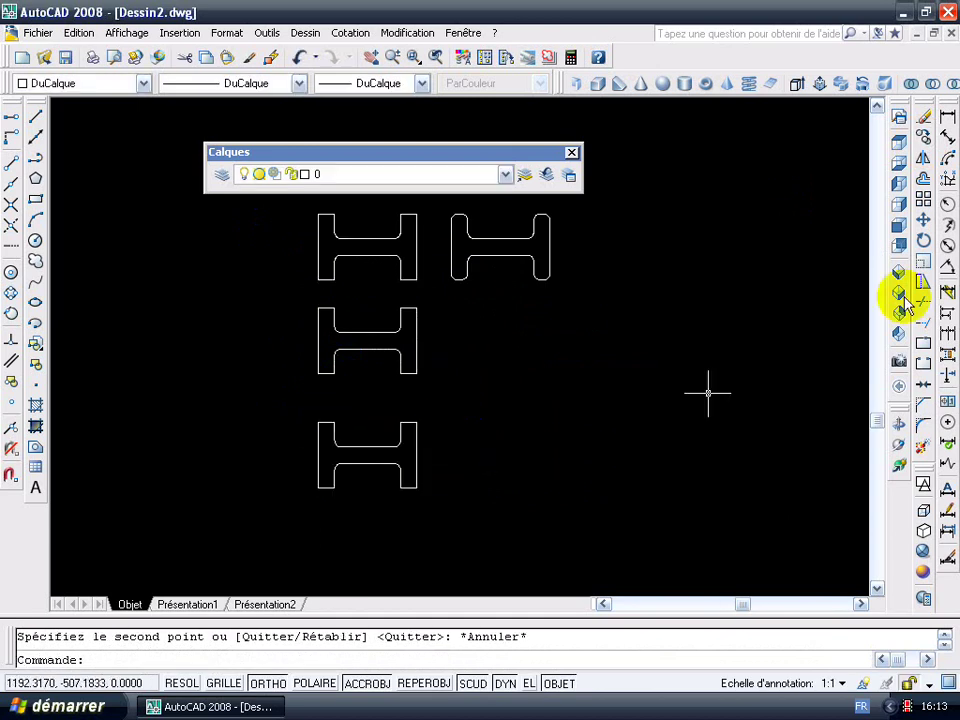
- Copy the rounded right H profile into the middle and bottom rows below it
left_click(925, 140)
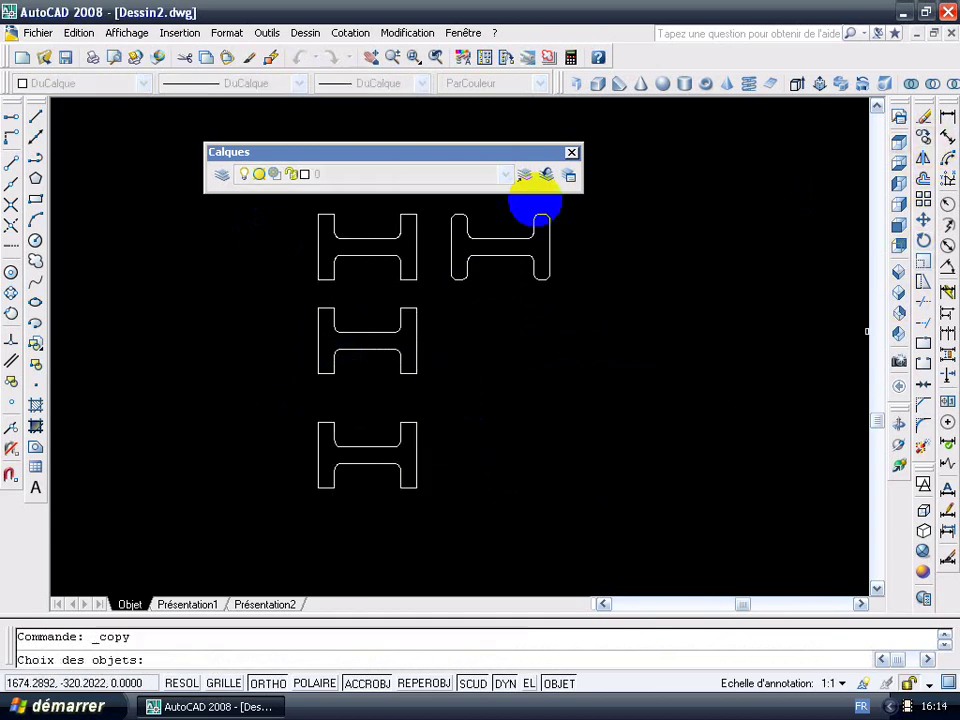
left_click(449, 204)
left_click(585, 308)
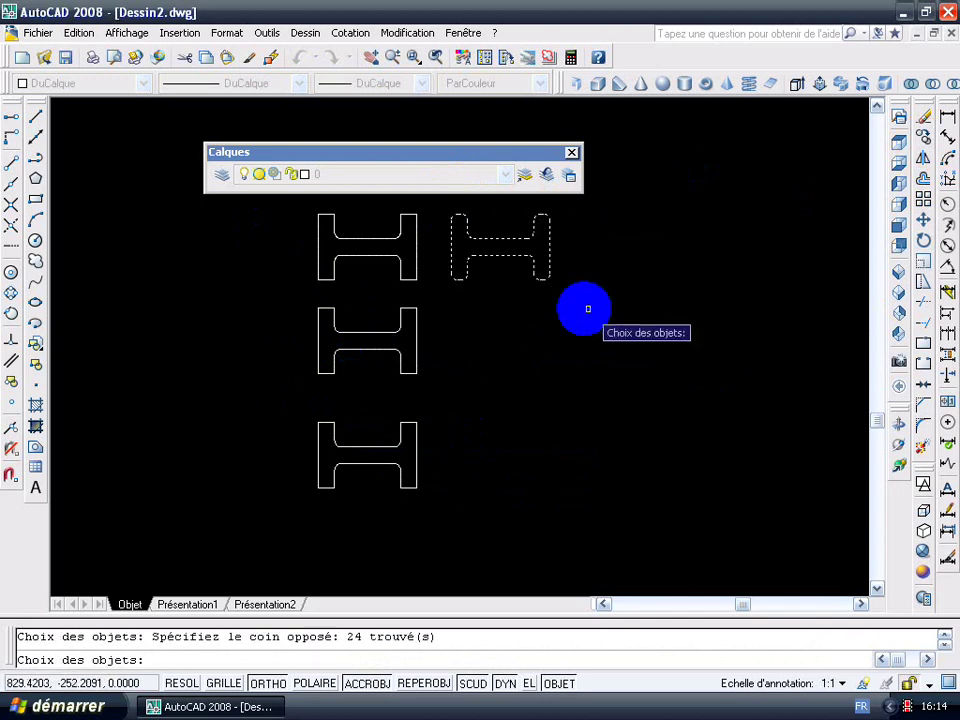
key("Return")
left_click(500, 241)
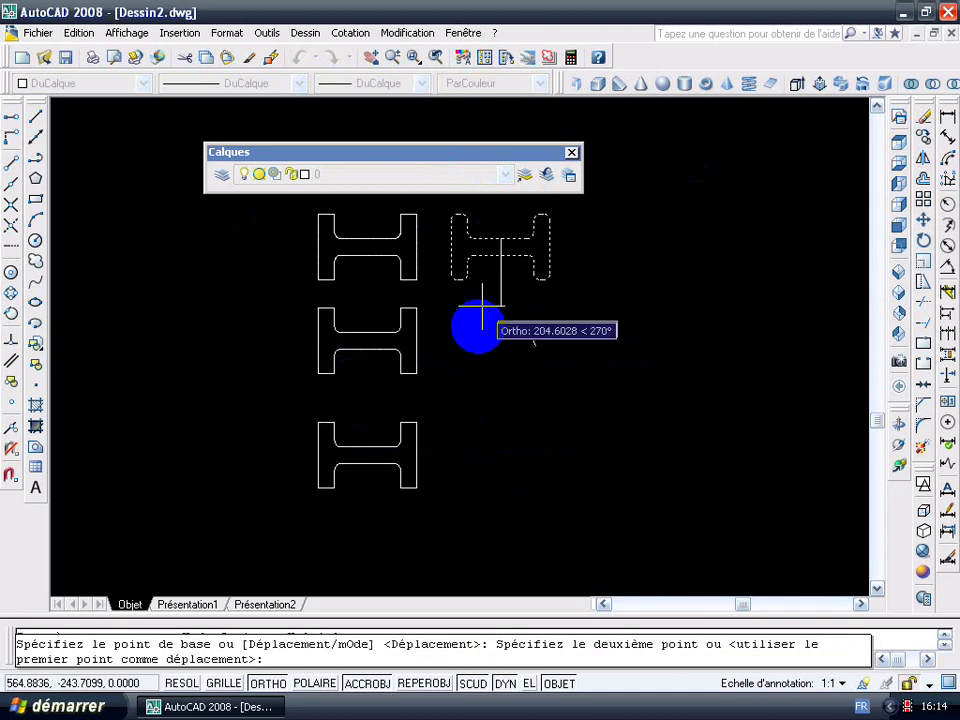
left_click(476, 338)
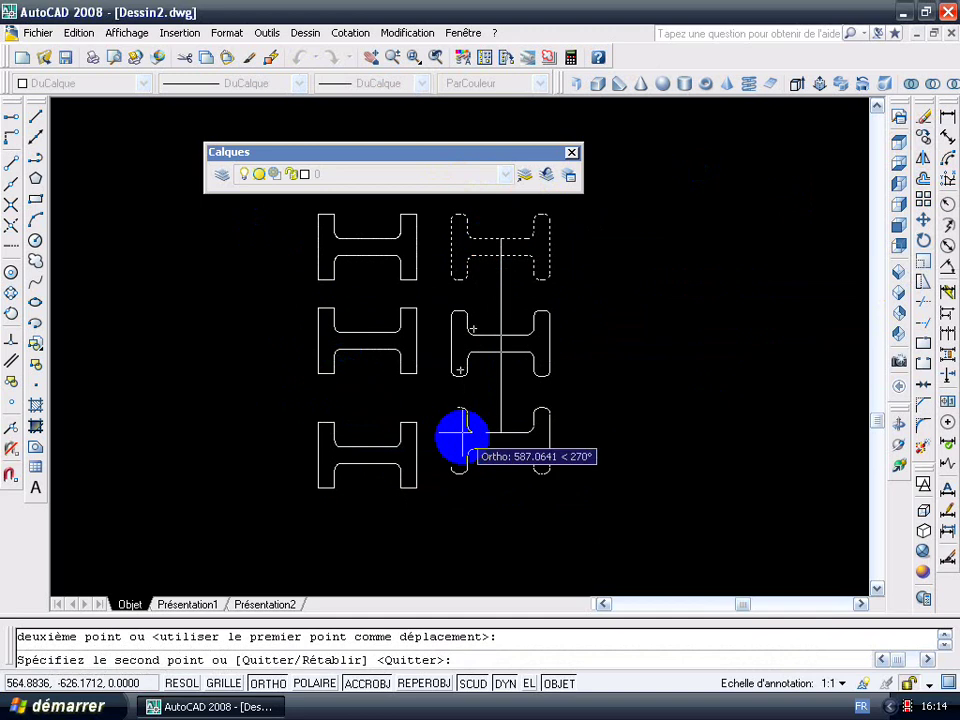
left_click(490, 445)
key("Escape")
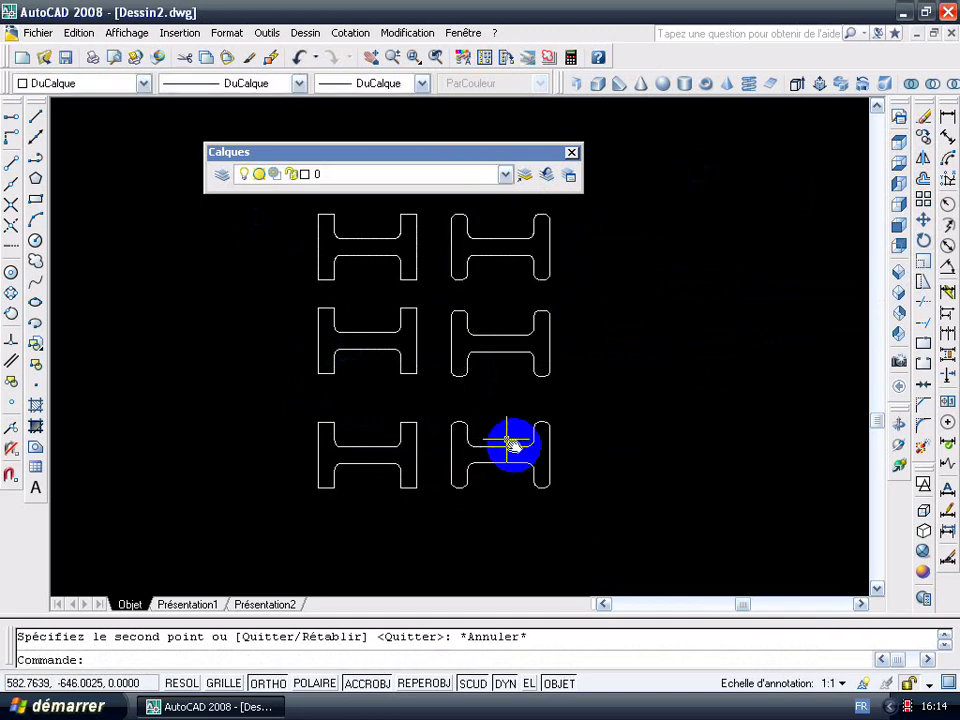
middle_click_drag(508, 443, 499, 466)
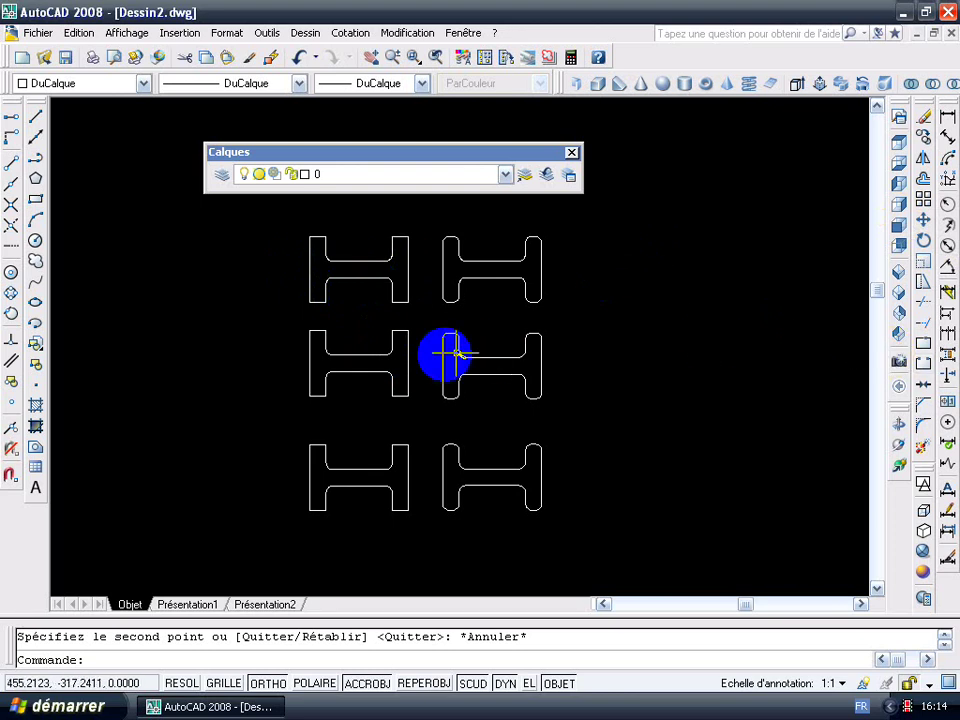
- Scale the middle-left H profile to half size about its lower-left corner
left_click(932, 270)
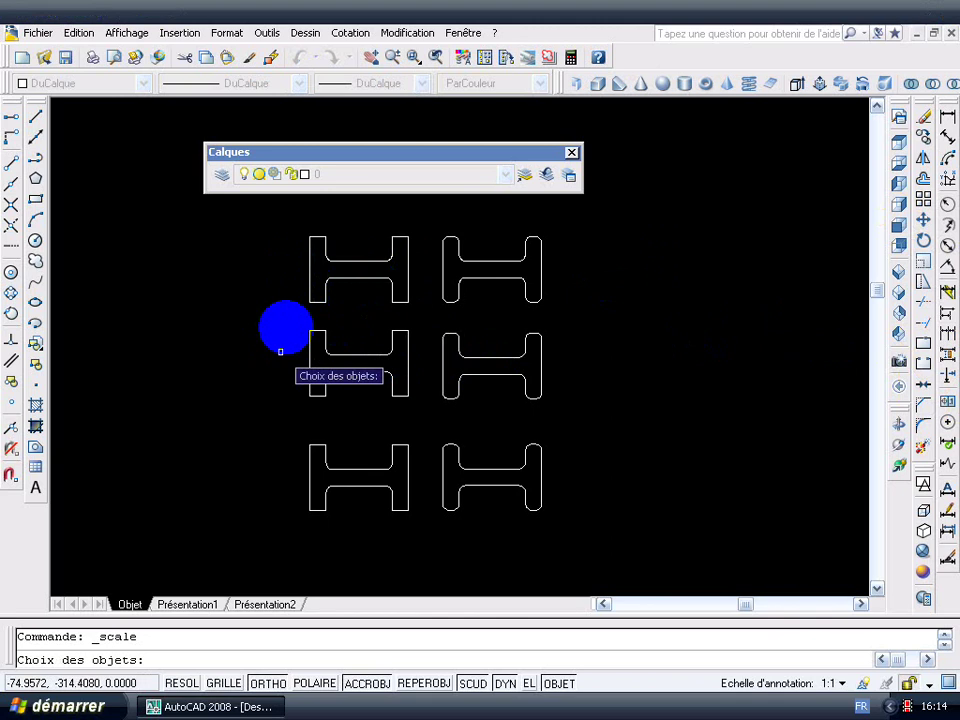
left_click(292, 317)
left_click(425, 427)
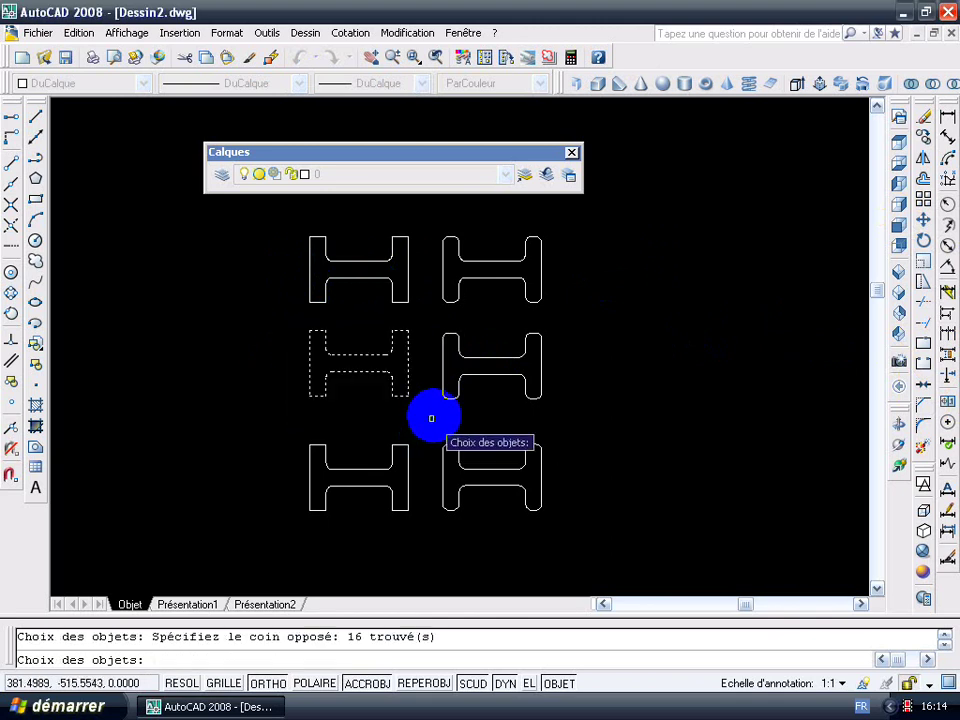
key("Return")
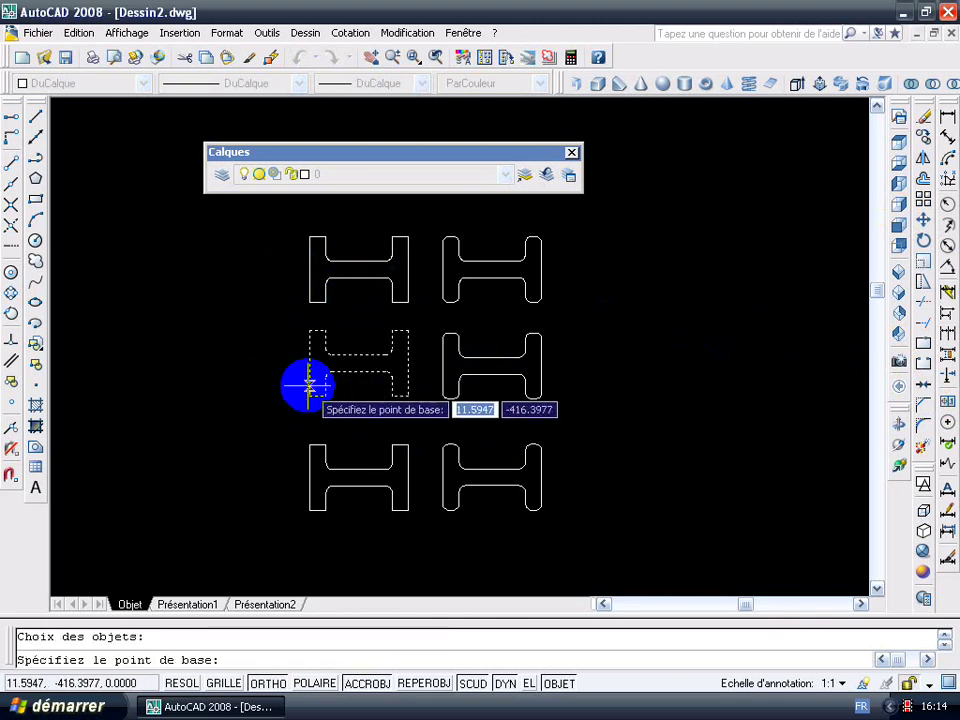
left_click(309, 396)
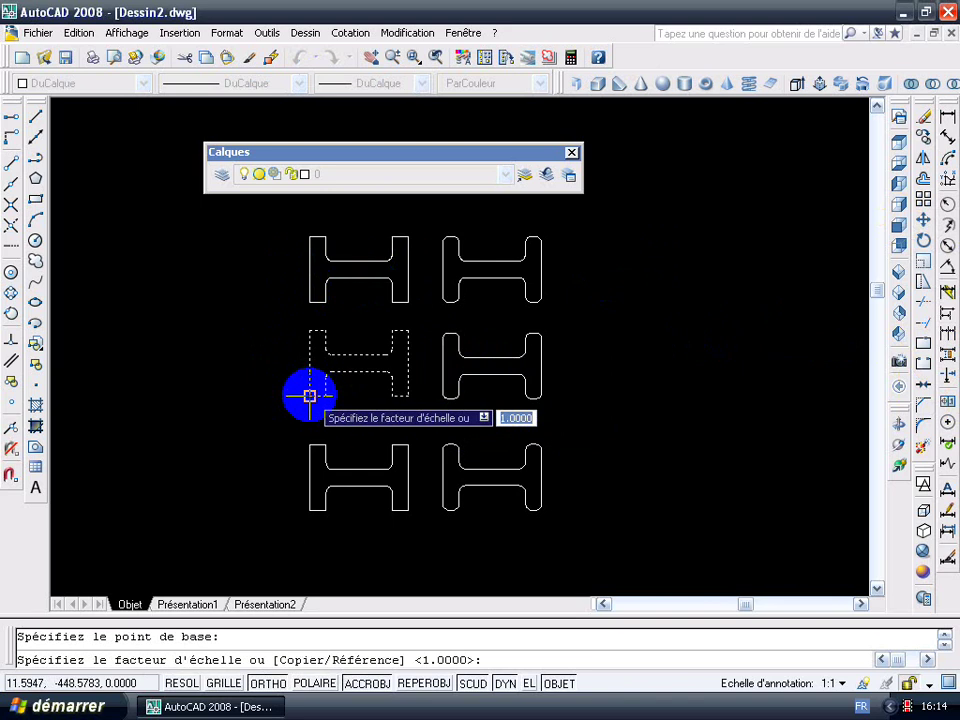
type("1/2")
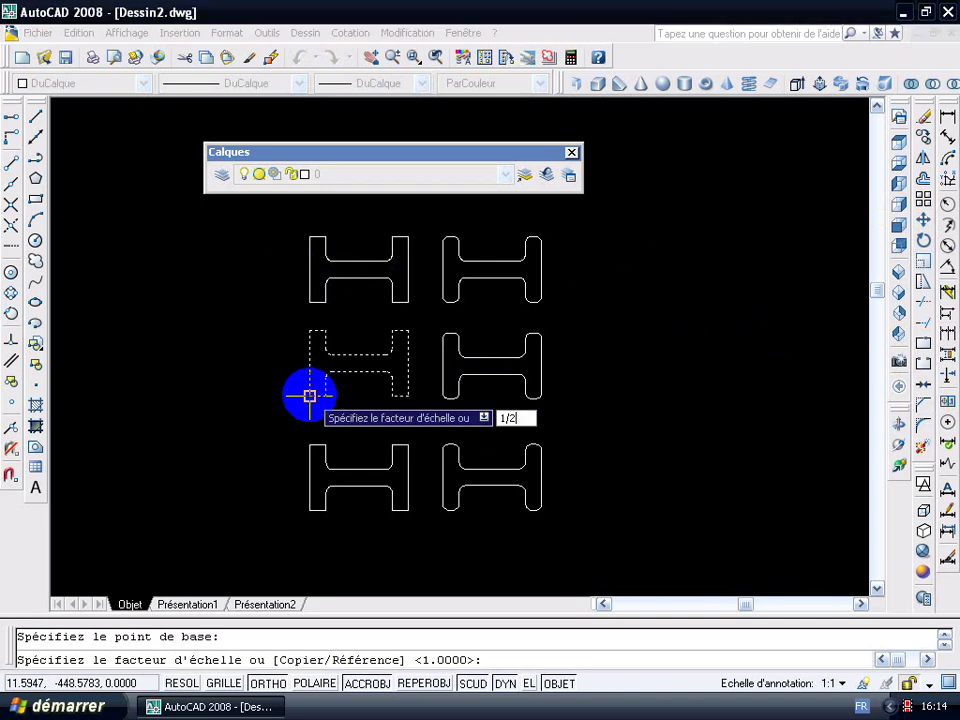
key("Return")
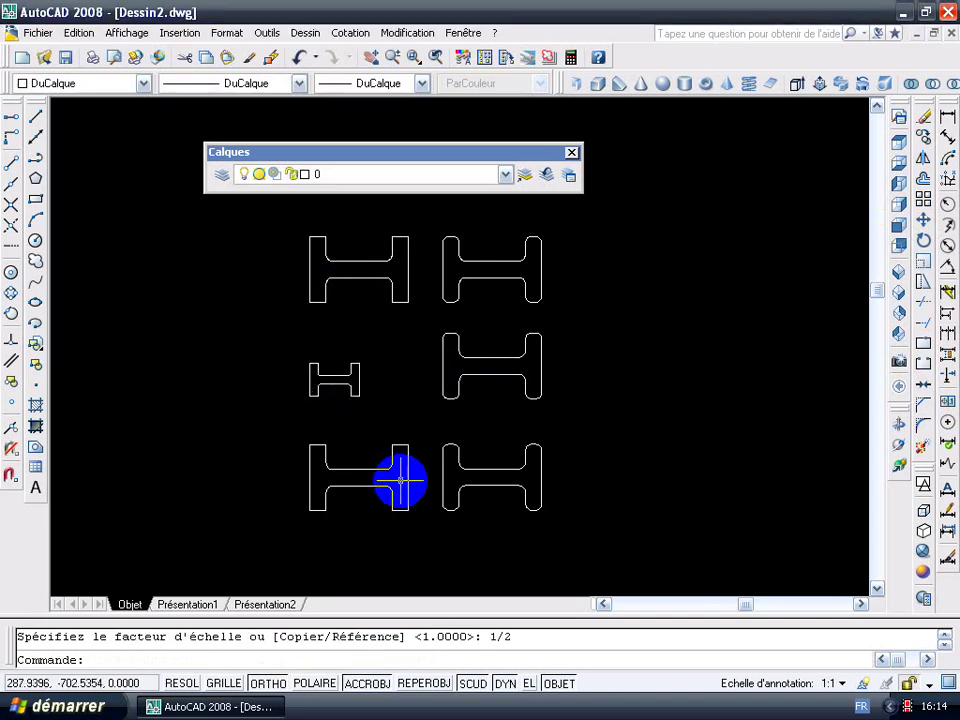
- Scale the lower-left H profile to a quarter size about its corner
left_click(924, 262)
left_click(276, 429)
left_click(421, 543)
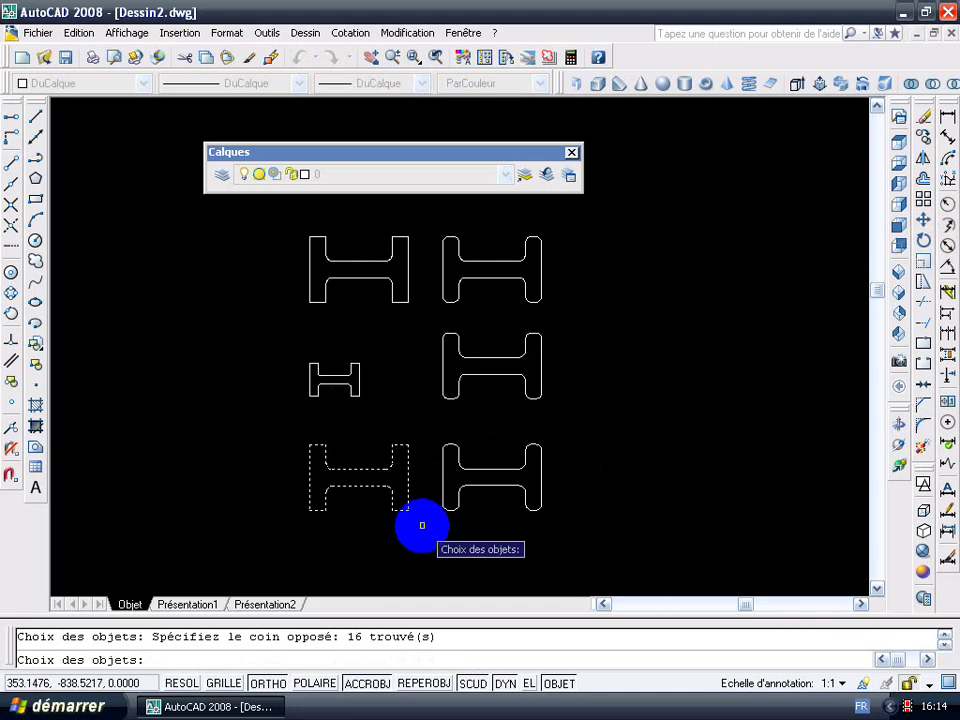
key("Return")
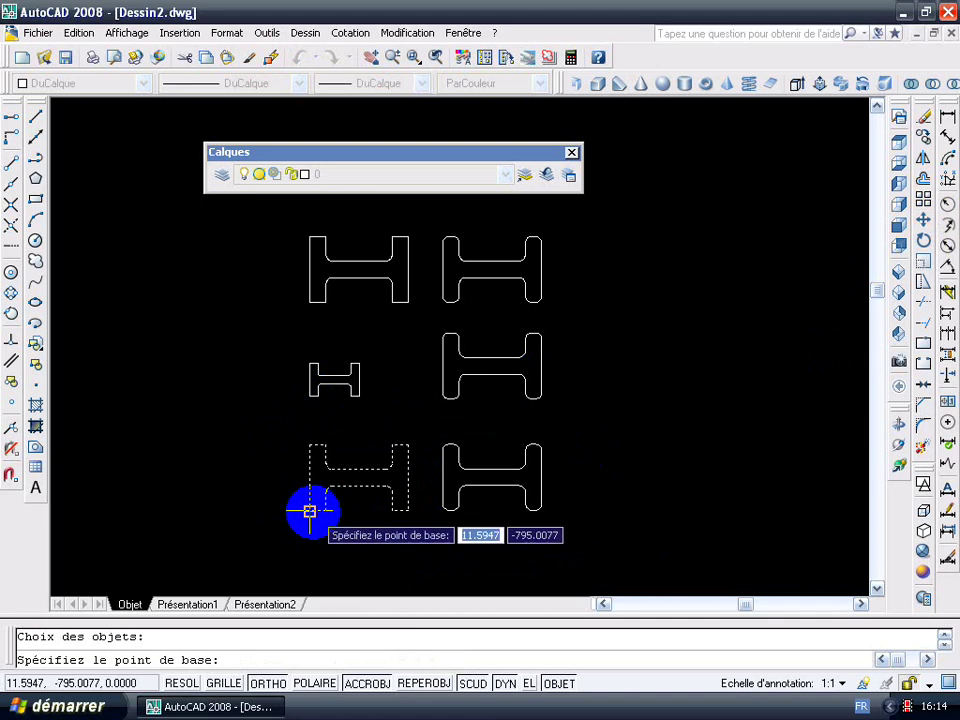
left_click(310, 511)
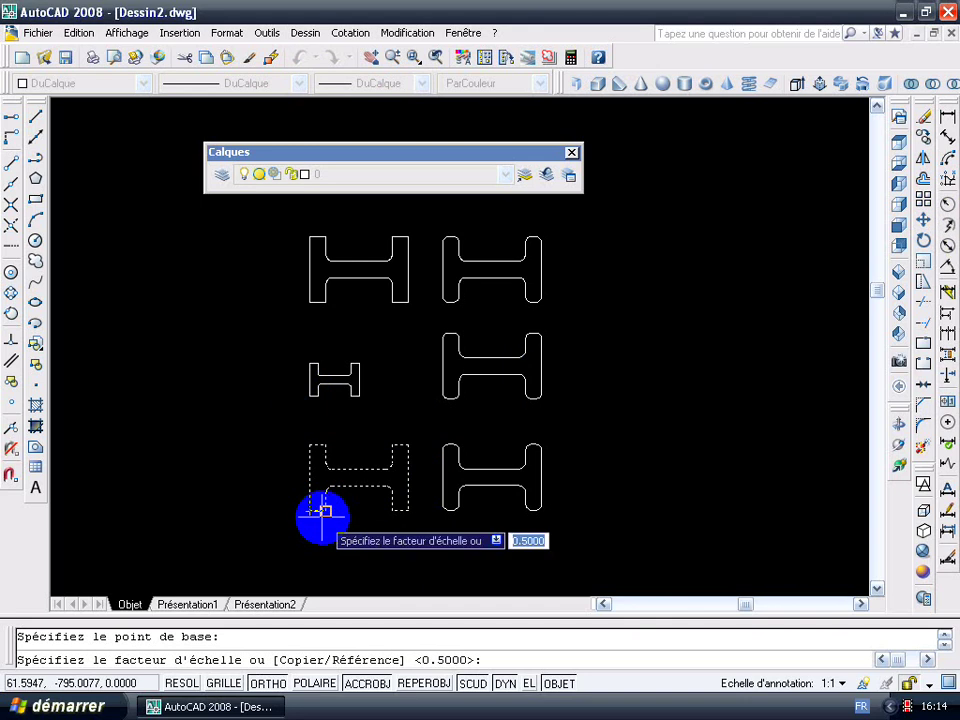
type("1/4")
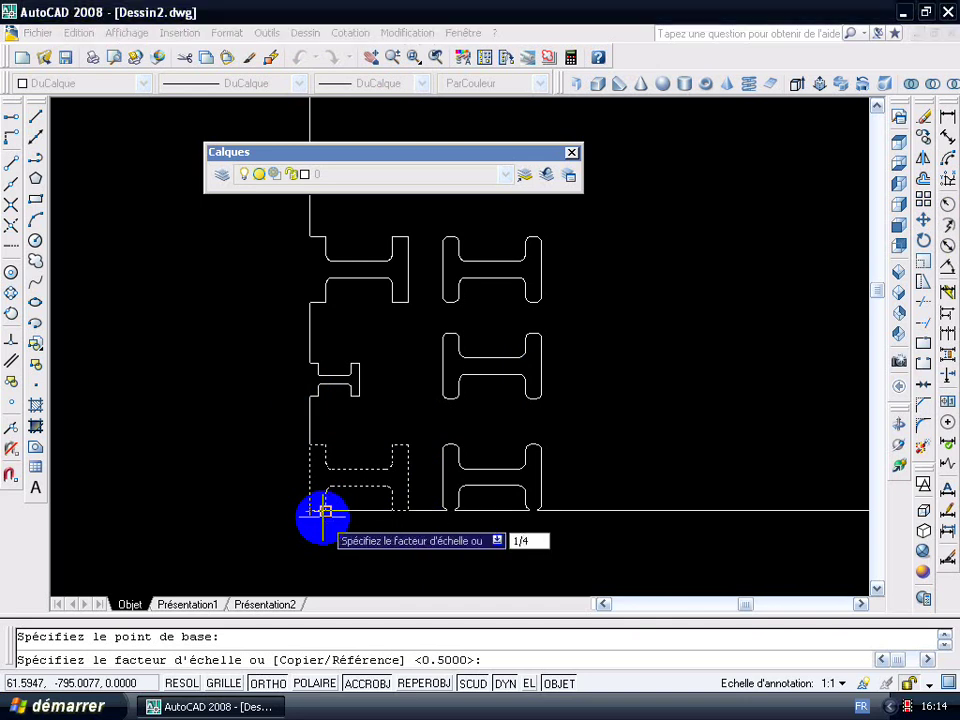
key("Return")
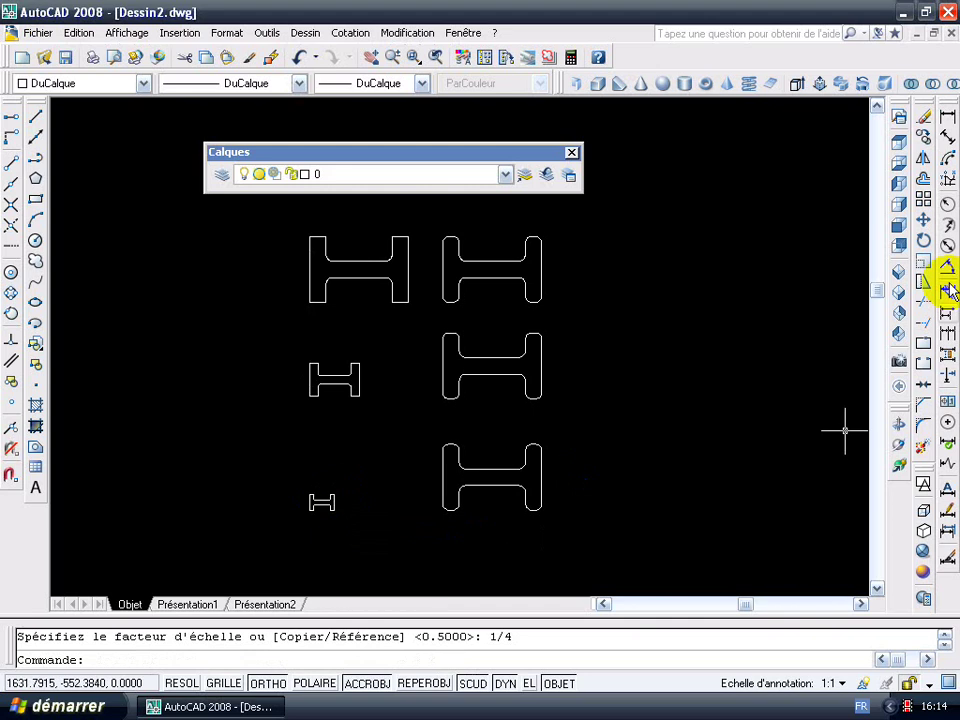
left_click(921, 225)
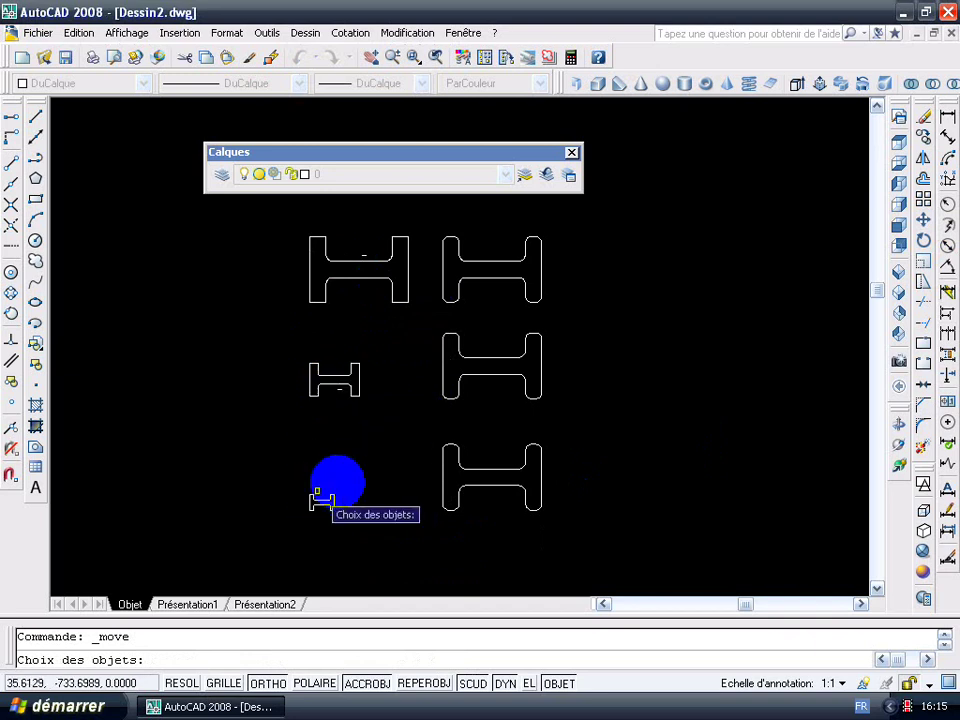
- Scale the middle-right H profile down to half size
left_click(924, 263)
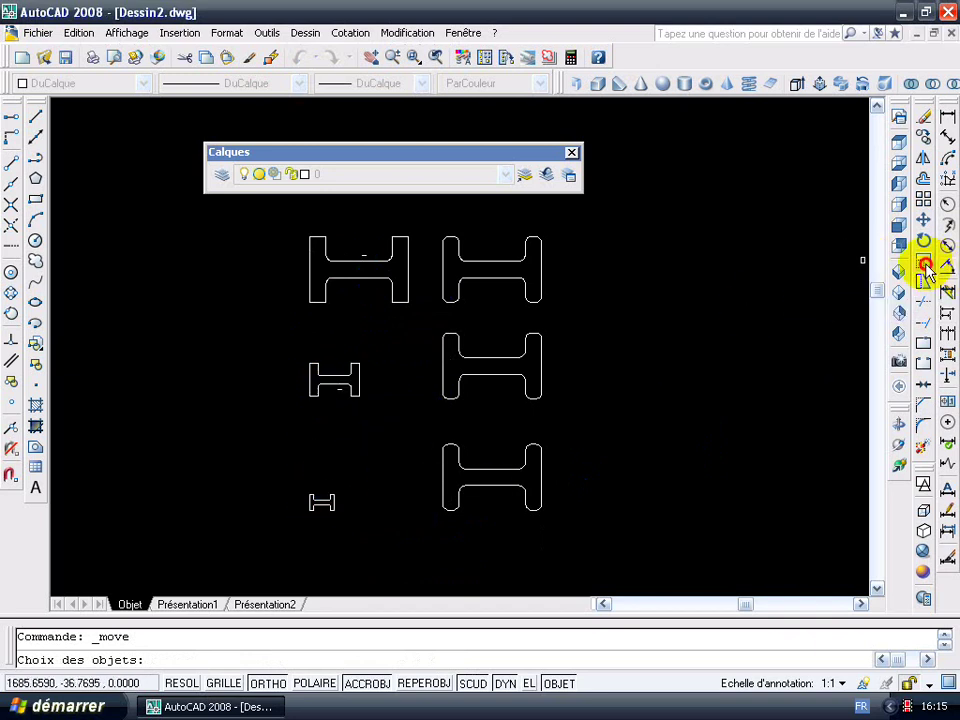
left_click(428, 308)
left_click(563, 428)
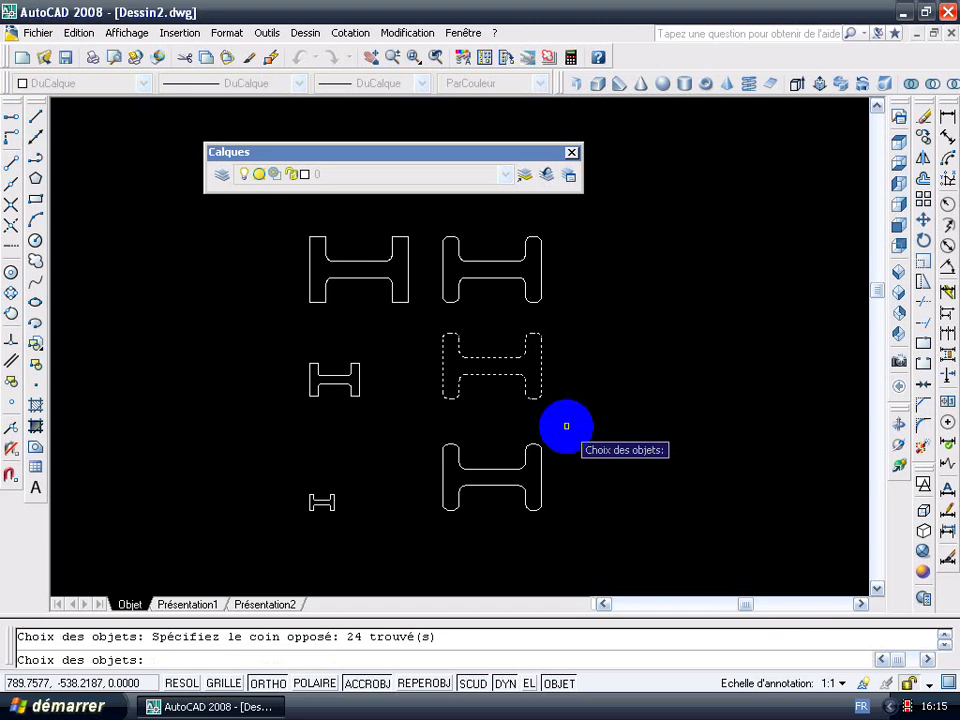
key("Return")
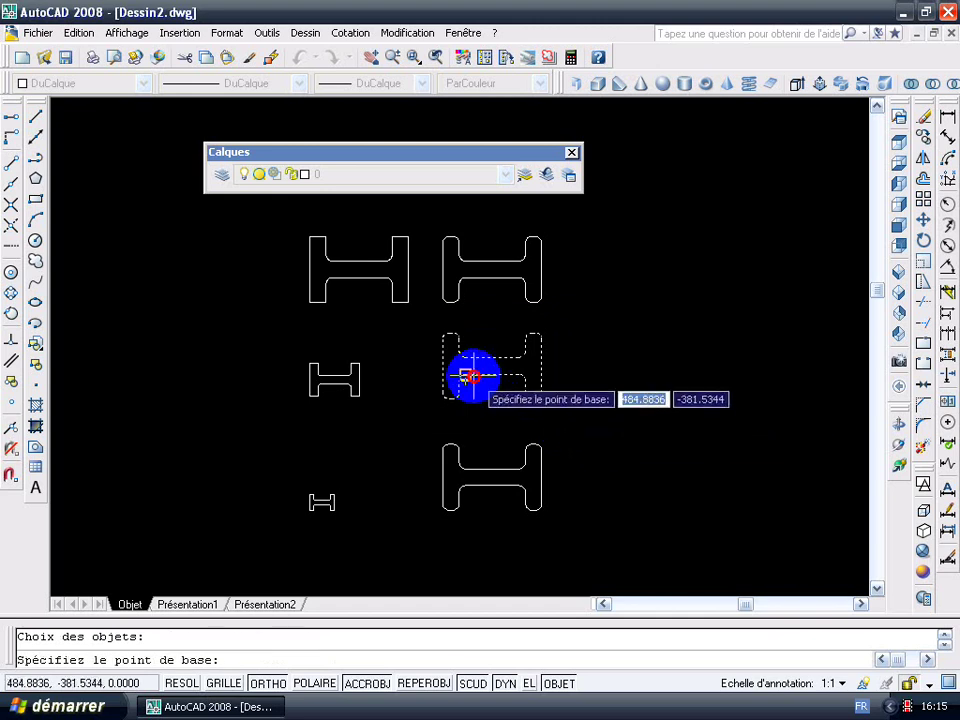
left_click(465, 375)
type("1/2")
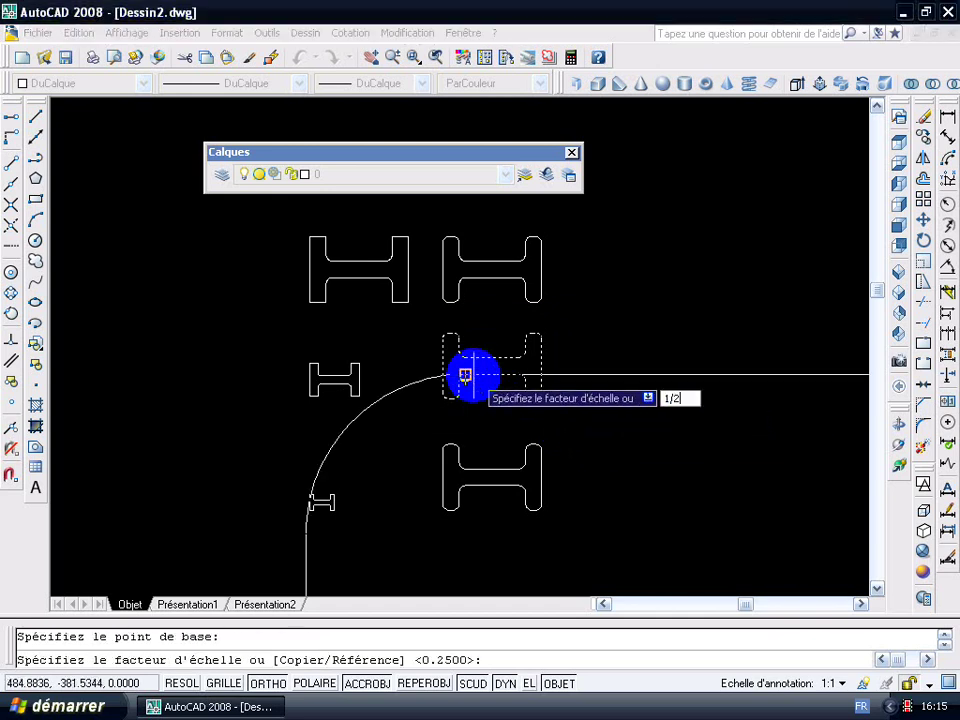
key("Return")
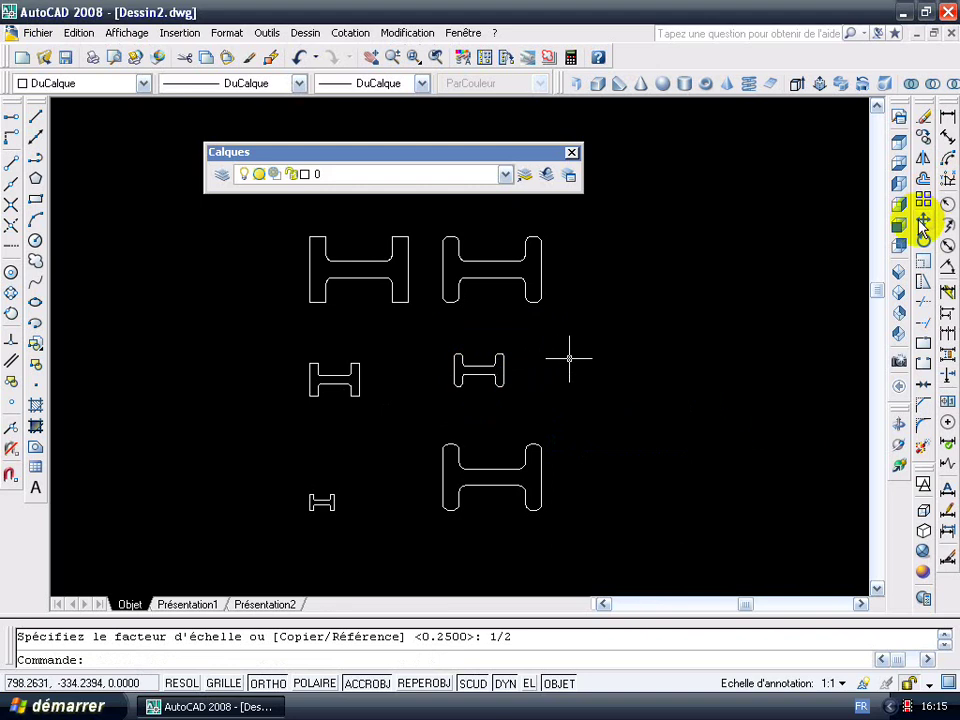
- Scale the lower-right H profile down to a quarter size and re-centre the view
left_click(923, 268)
left_click(426, 422)
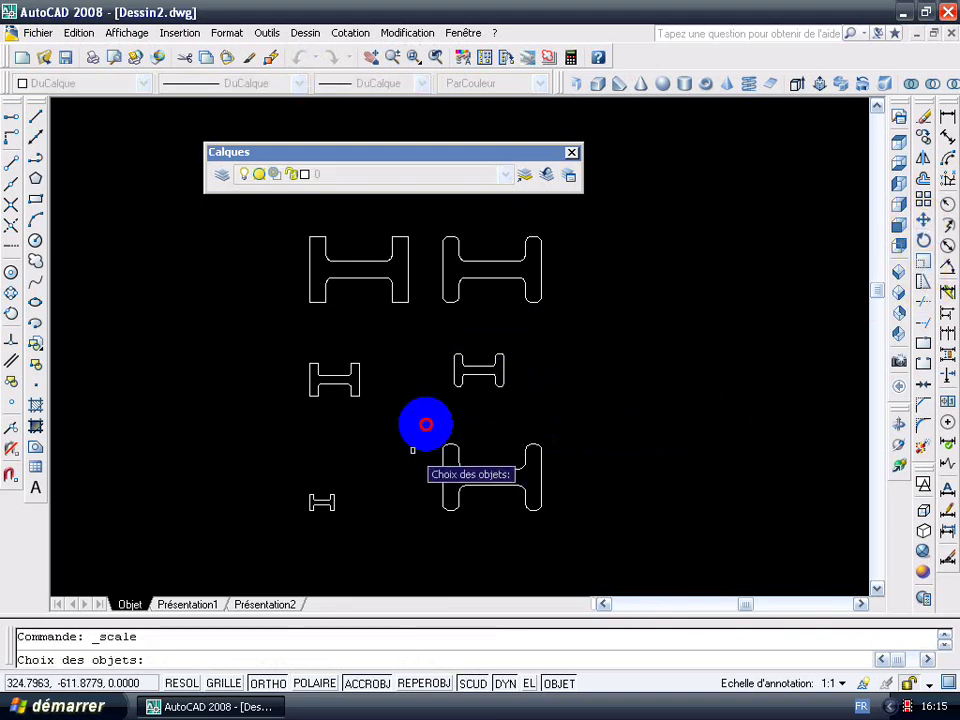
left_click(576, 535)
key("Return")
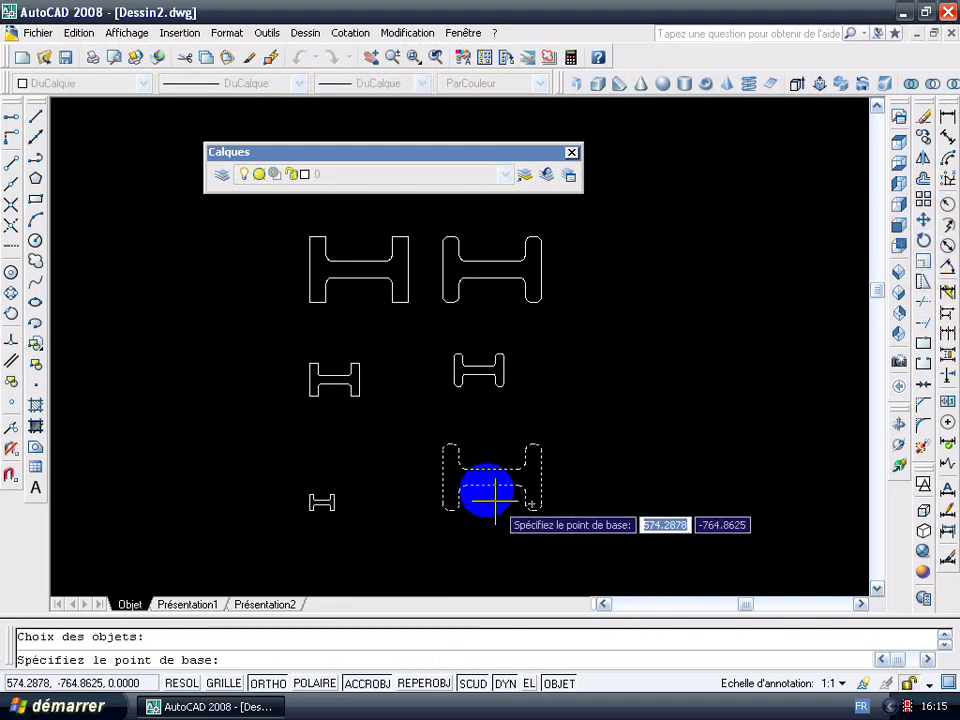
left_click(481, 488)
type("1/4")
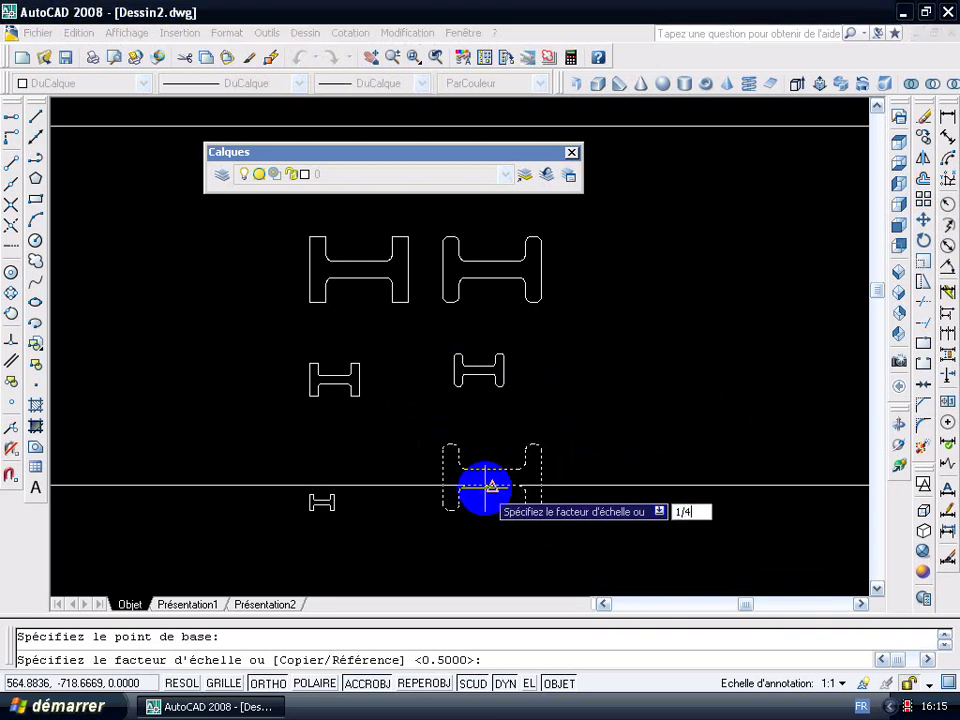
key("Return")
mouse_move(531, 448)
middle_mouse_down()
mouse_move(542, 493)
mouse_move(487, 414)
middle_mouse_up()
scroll(516, 466, "down", 1)
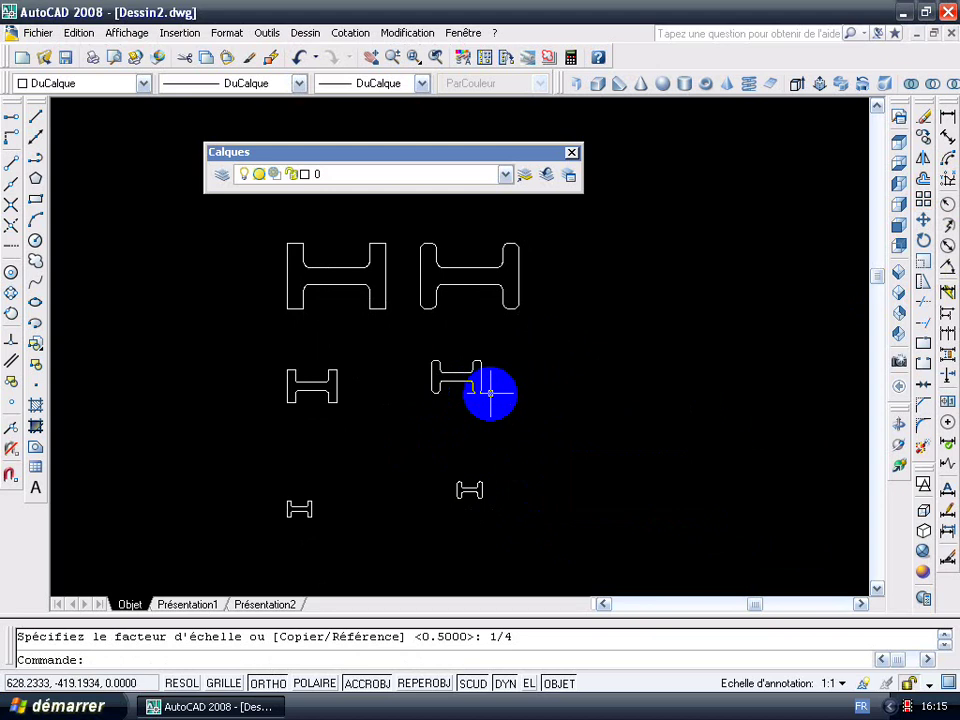
mouse_move(520, 363)
middle_mouse_down()
mouse_move(447, 386)
mouse_move(490, 346)
middle_mouse_up()
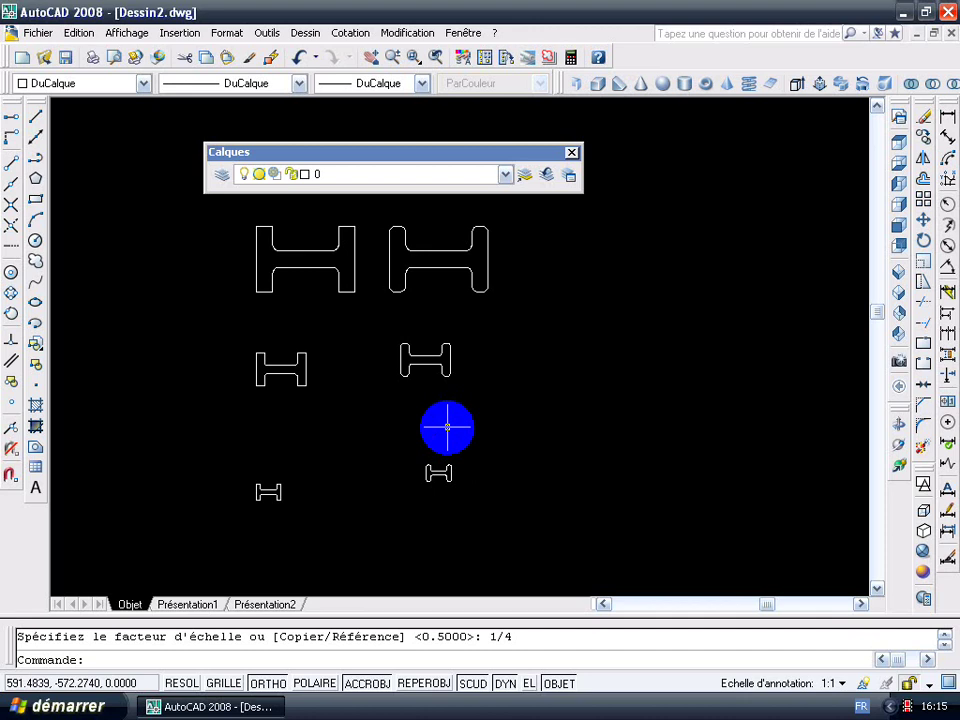
- Create layer IPE 1 SUR 1 with colour 132, fixing the invalid 'IPE 1/1' name
left_click(224, 177)
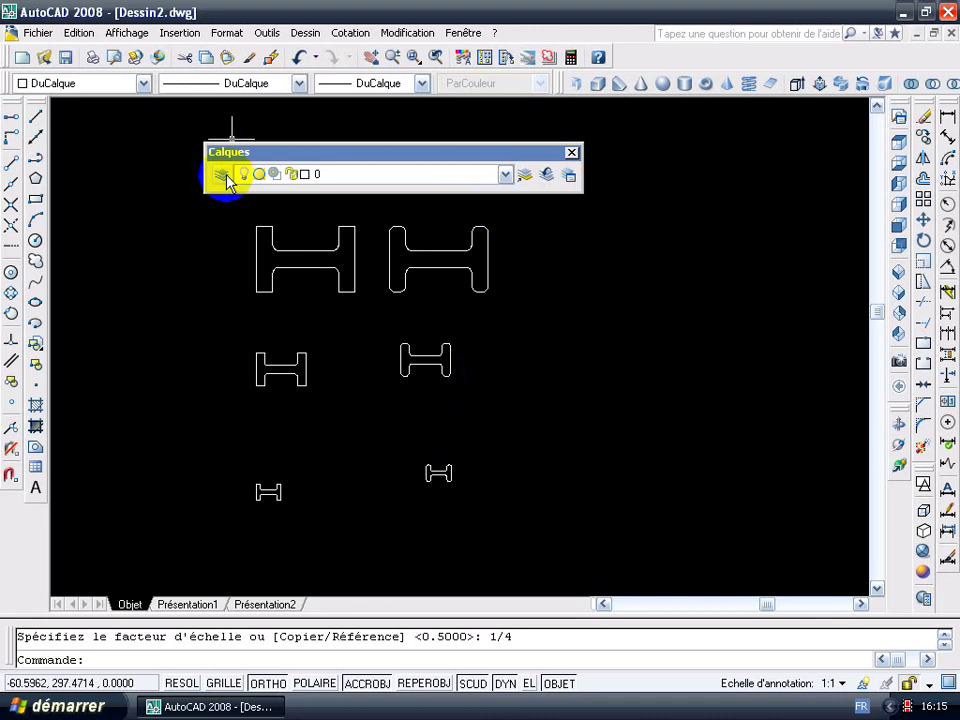
left_click(224, 177)
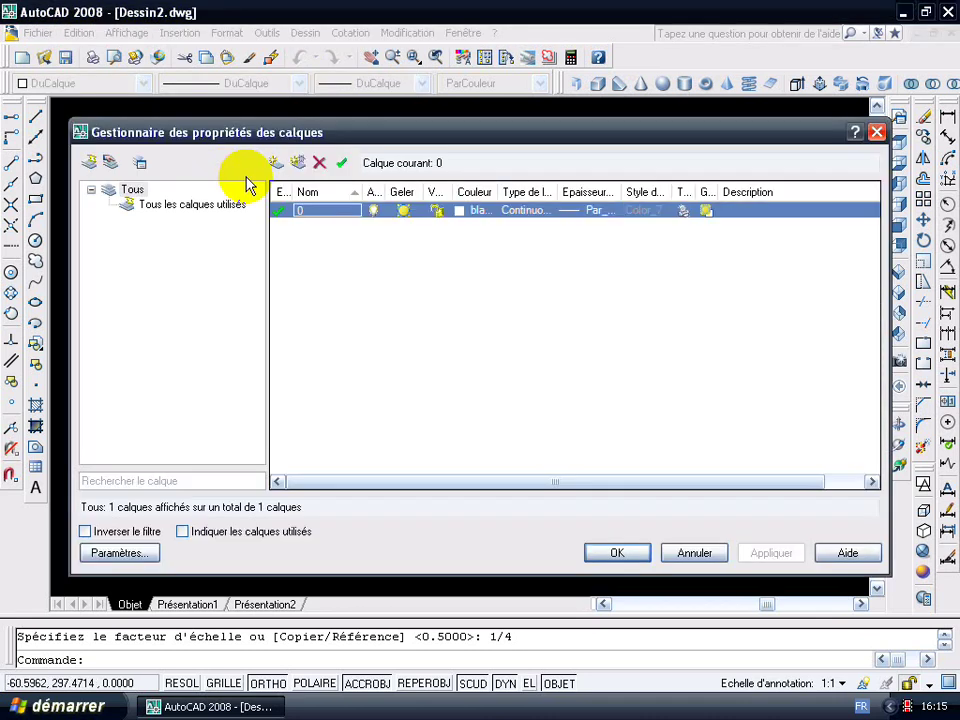
left_click(278, 165)
type("IPE 1/1")
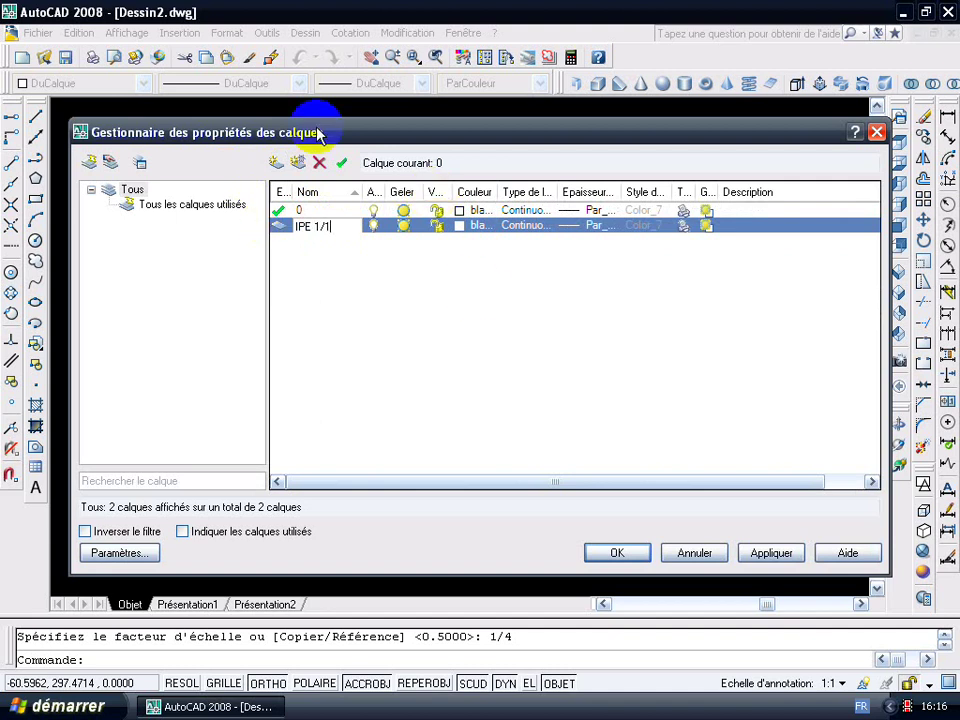
key("Return")
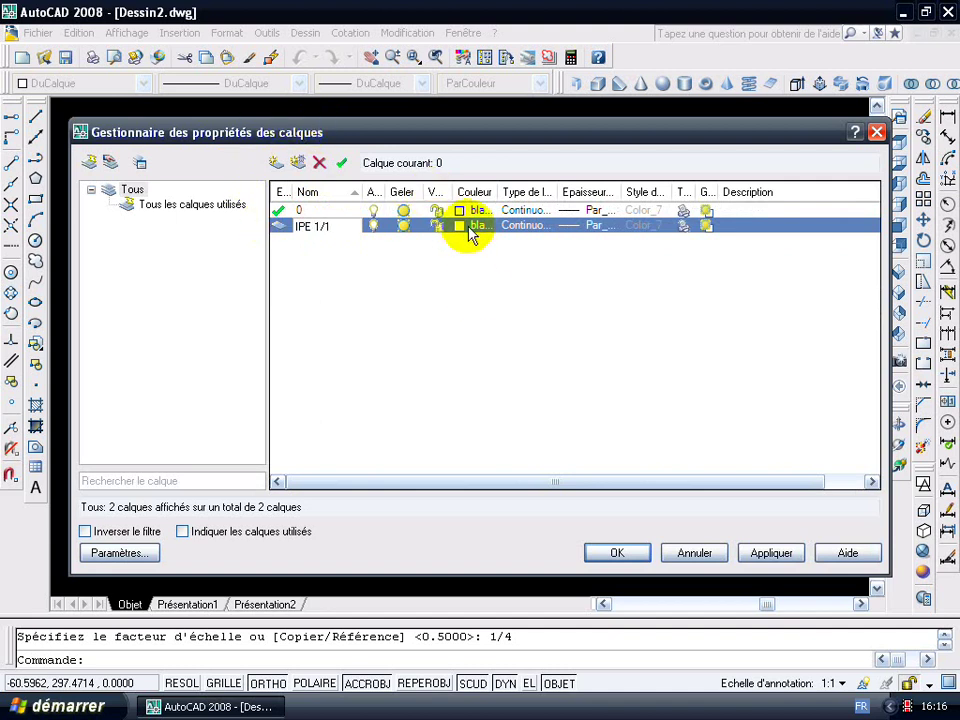
left_click(475, 388)
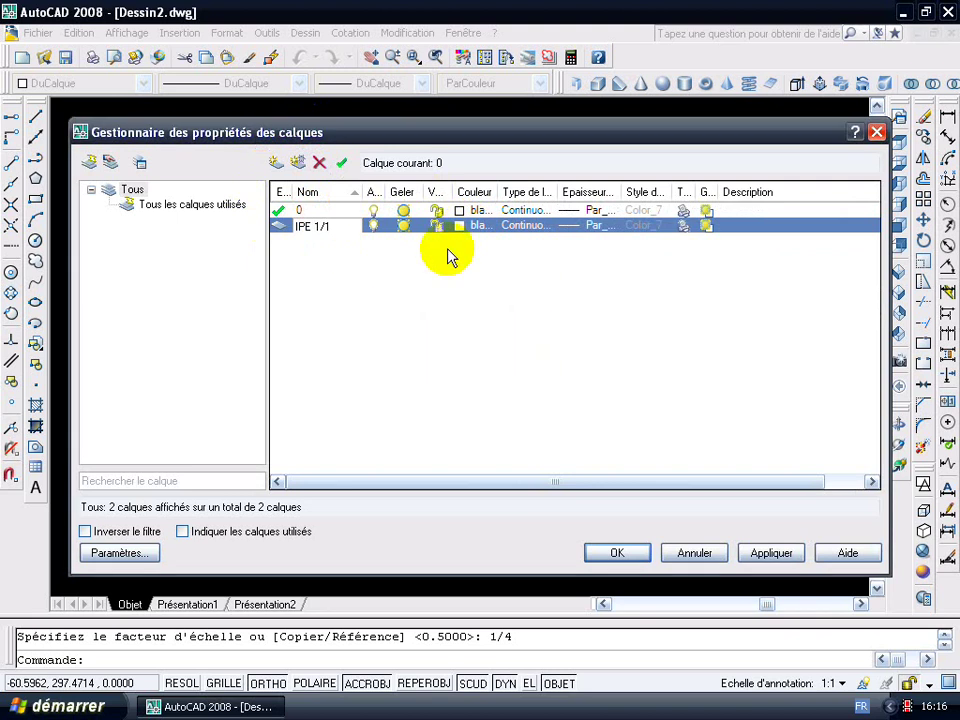
left_click(475, 235)
type("SUR")
key("Return")
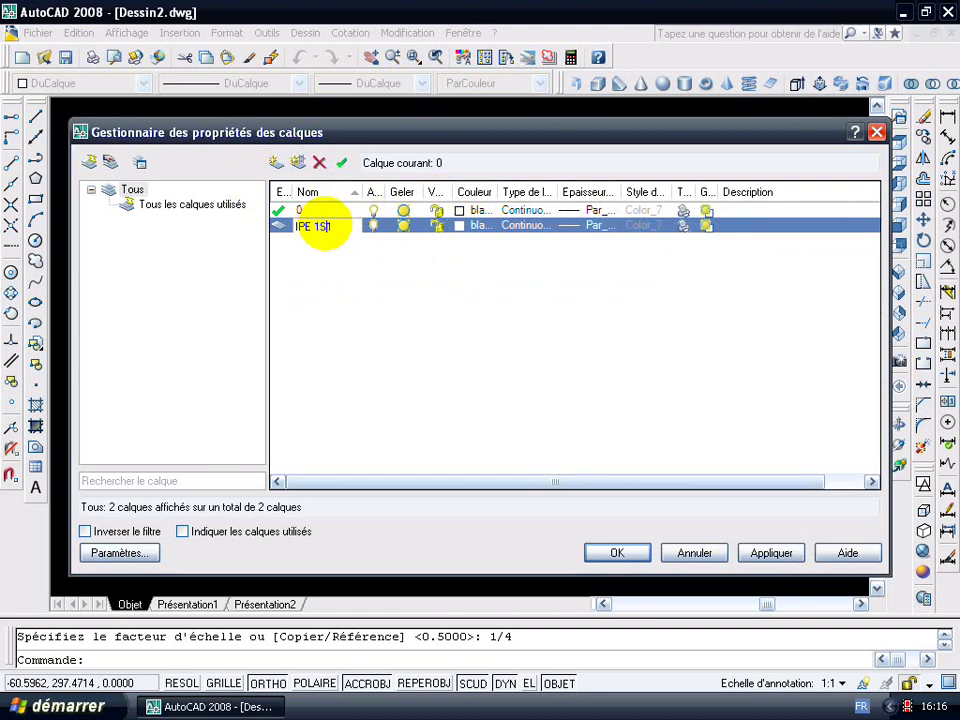
left_click(322, 227)
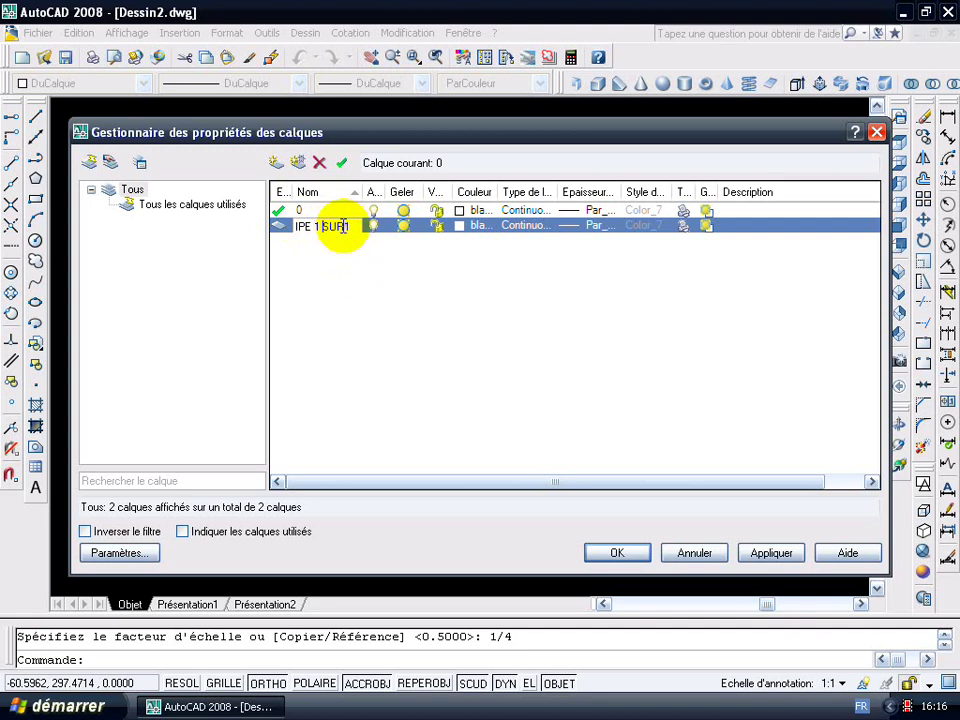
key("Return")
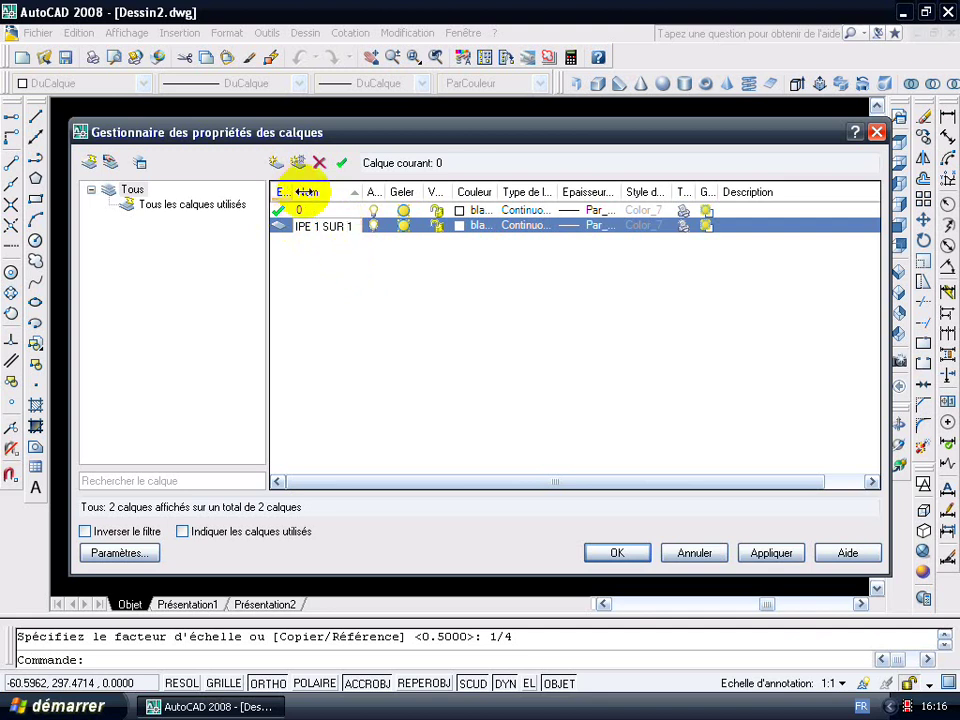
left_click(463, 228)
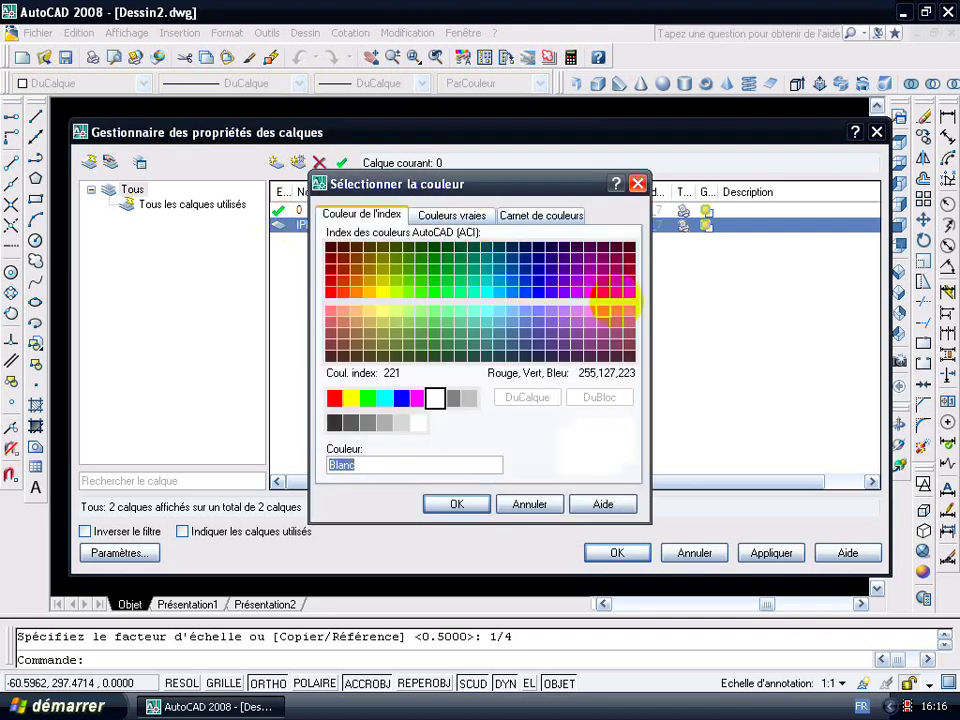
left_click(488, 281)
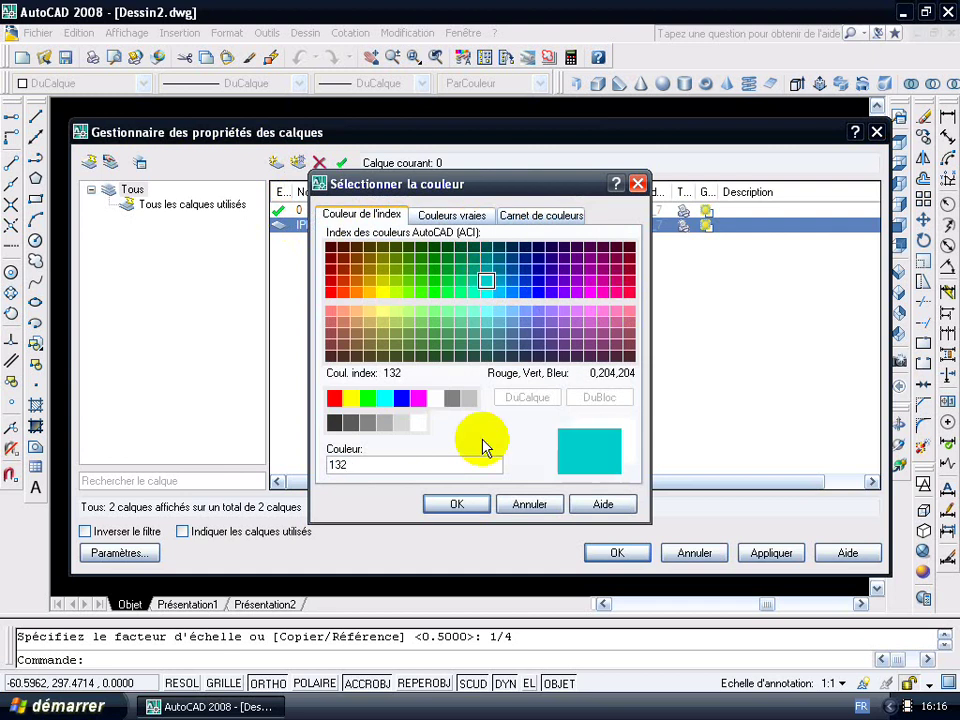
left_click(454, 504)
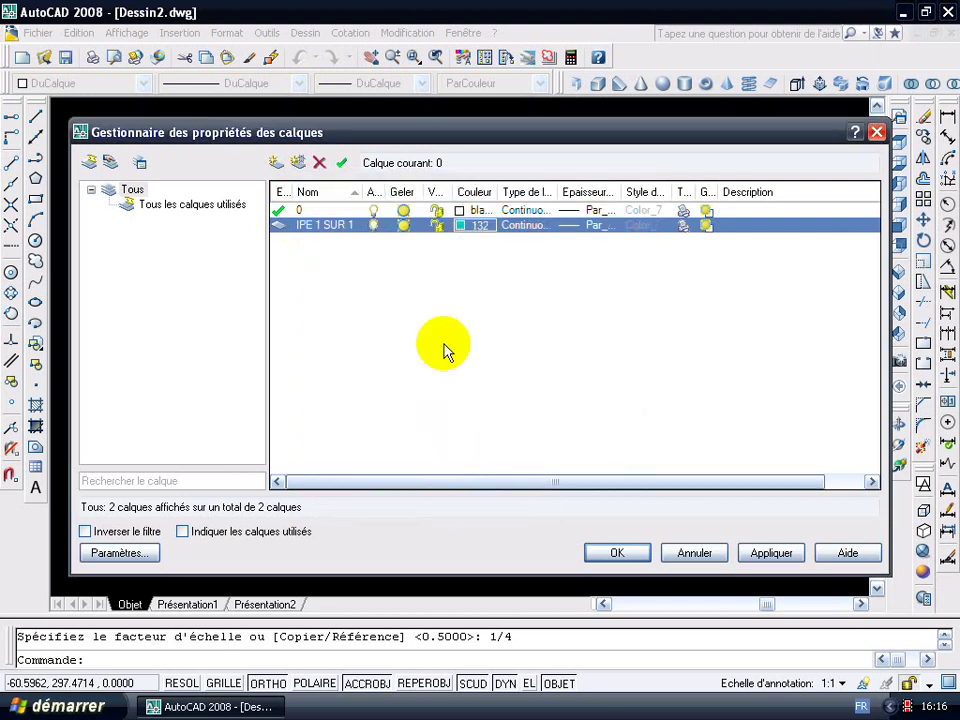
- Add layer IPE 1 SUR 2 with colour 241
left_click(277, 163)
type("IPE 1 SUR 2")
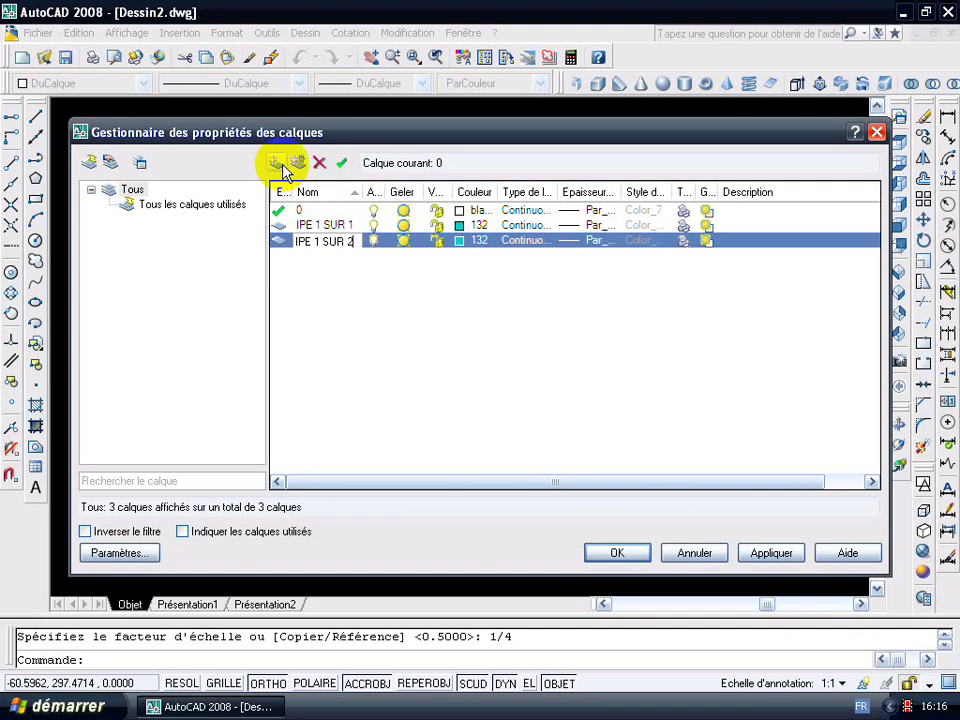
left_click(468, 241)
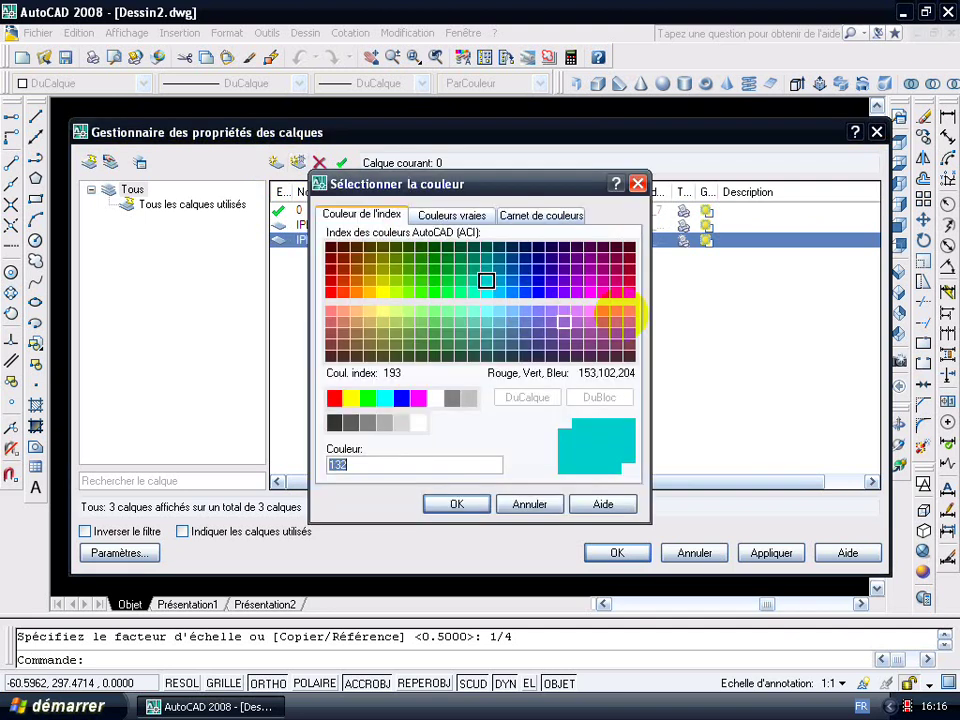
left_click(629, 310)
left_click(457, 504)
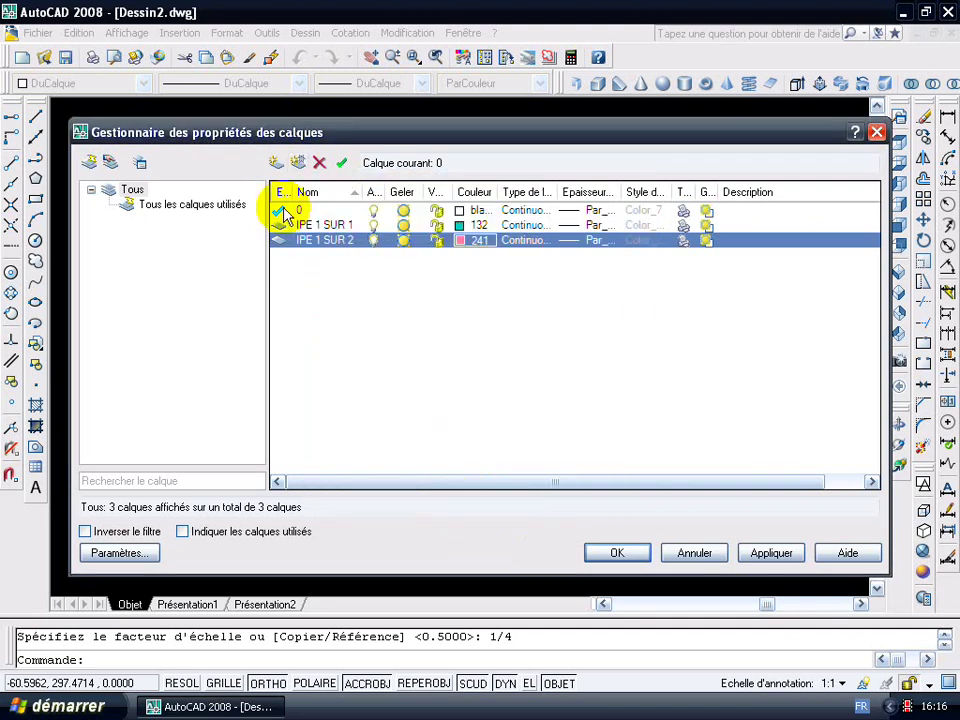
- Add layer IPE 1 SUR 4 in red, colour 10
left_click(277, 166)
type("IPE 1 SUR 4")
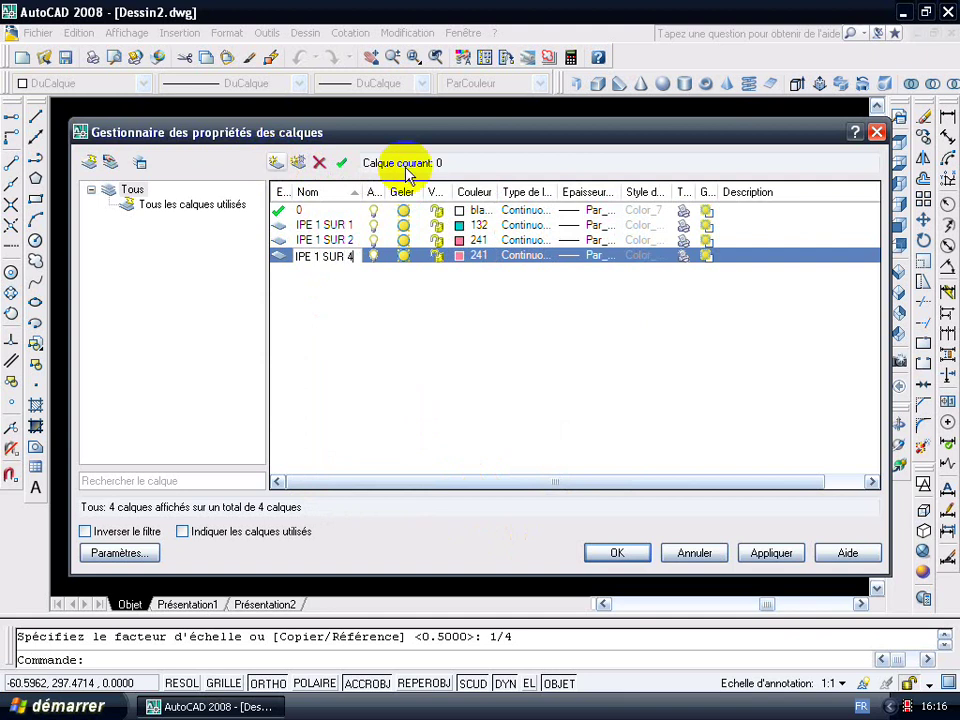
left_click(476, 256)
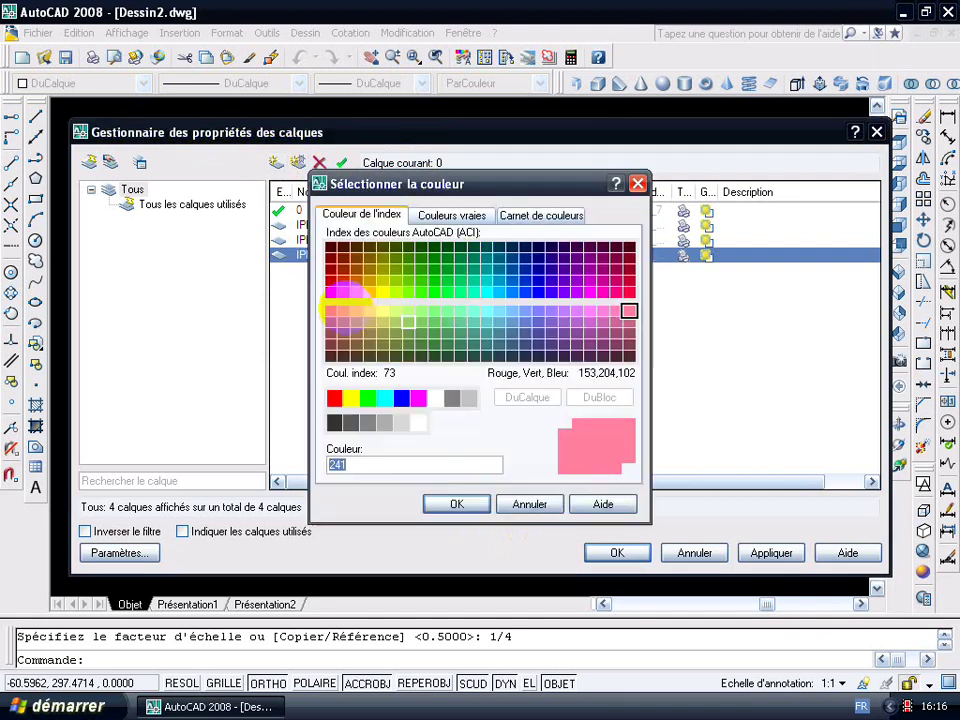
left_click(330, 292)
left_click(470, 506)
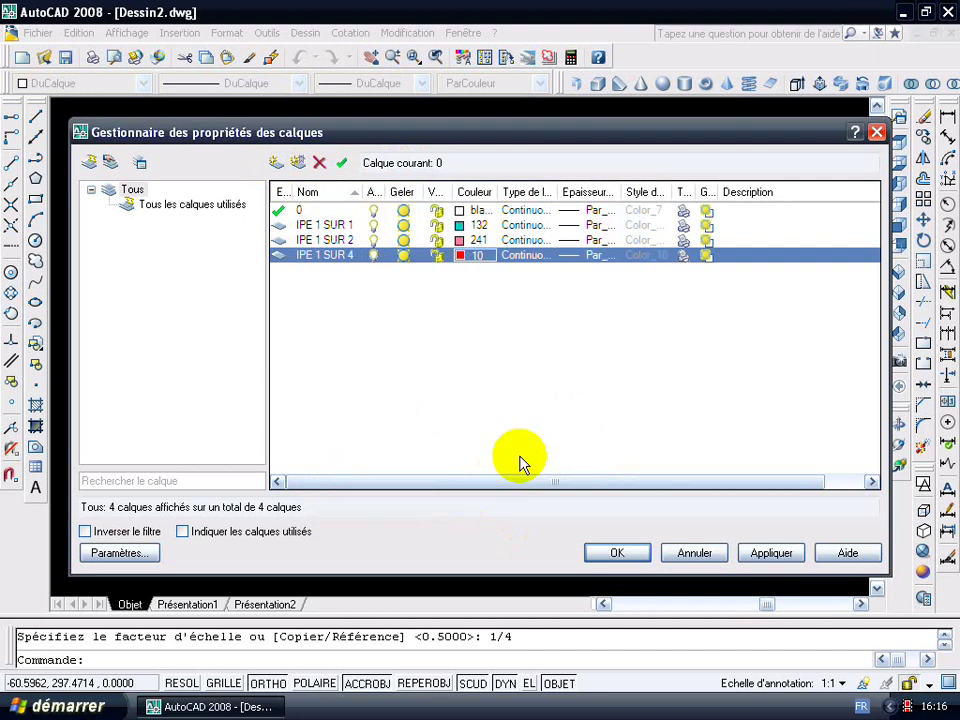
- Add layer IPN 1 SUR 1 in green, colour 82
left_click(277, 163)
type("IPN 1 SUR 1")
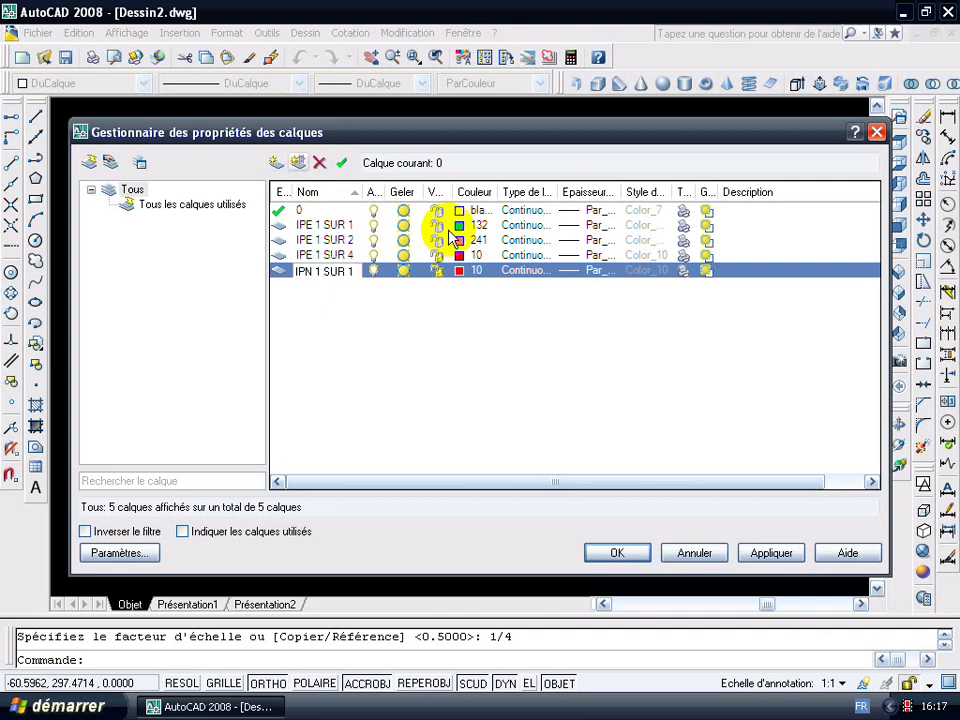
left_click(474, 271)
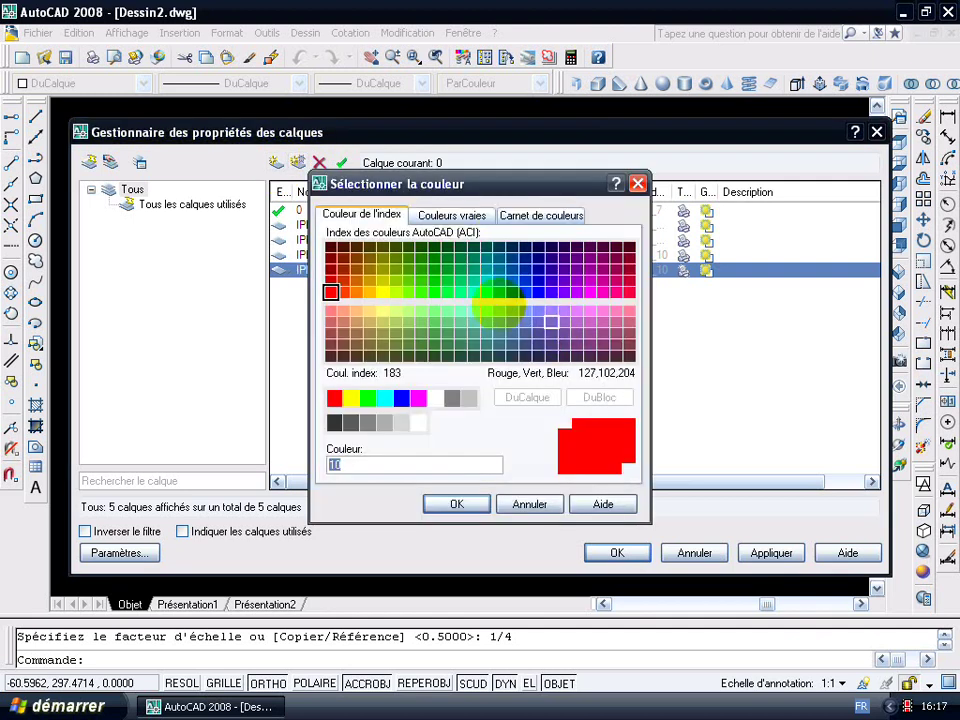
left_click(421, 280)
left_click(450, 502)
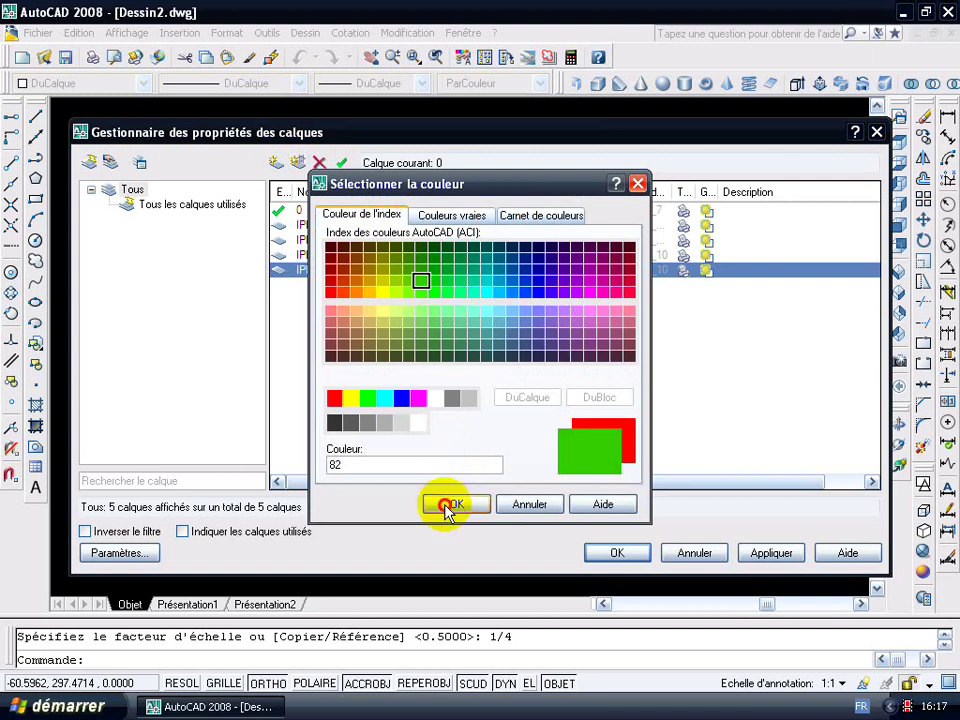
- Add layer IPN 1 SUR 2 in cyan, colour 130
left_click(278, 166)
type("IPN 1 SUR 2")
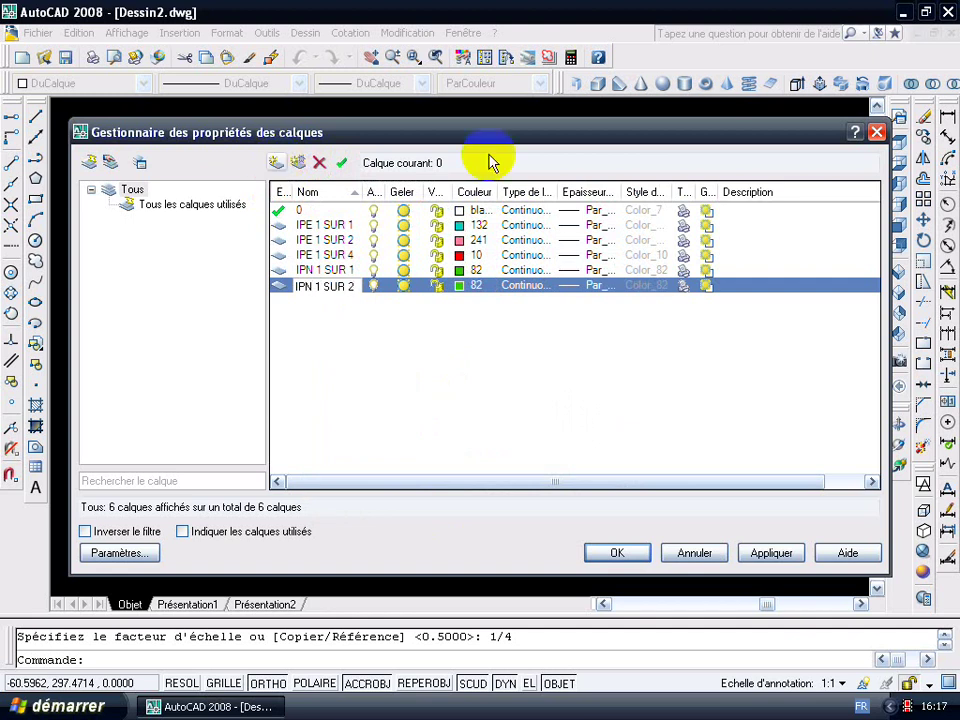
left_click(463, 287)
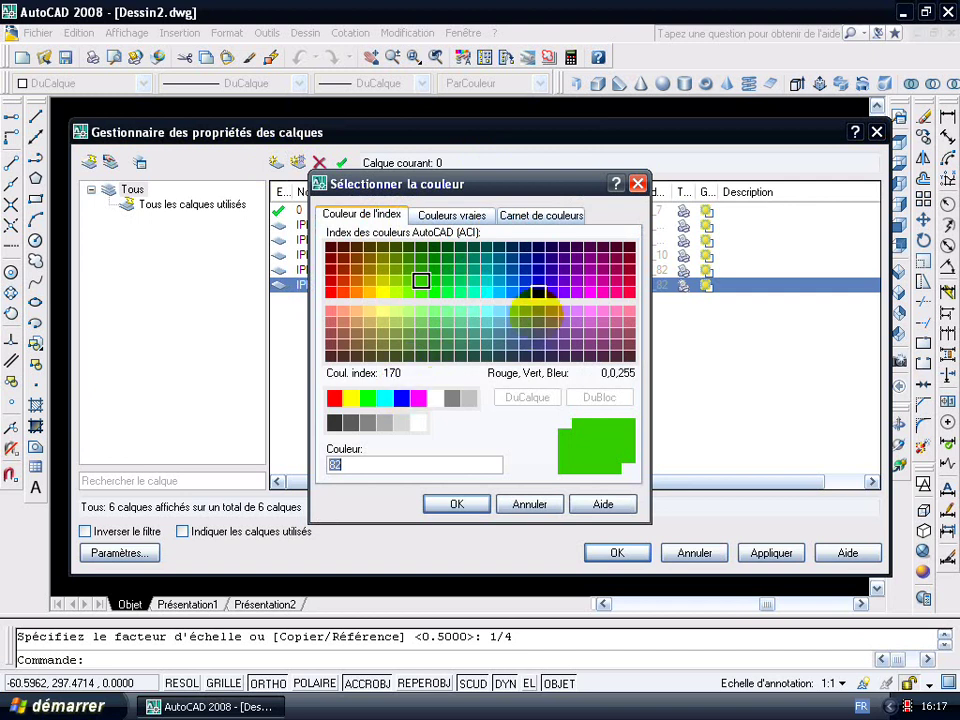
double_click(536, 317)
left_click(481, 288)
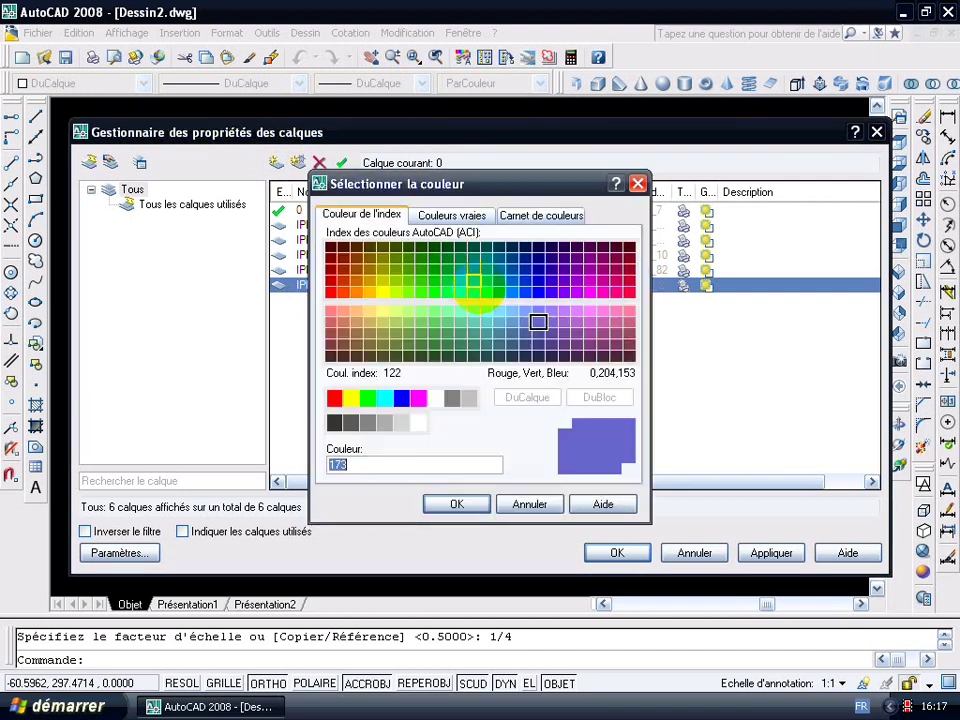
left_click(486, 292)
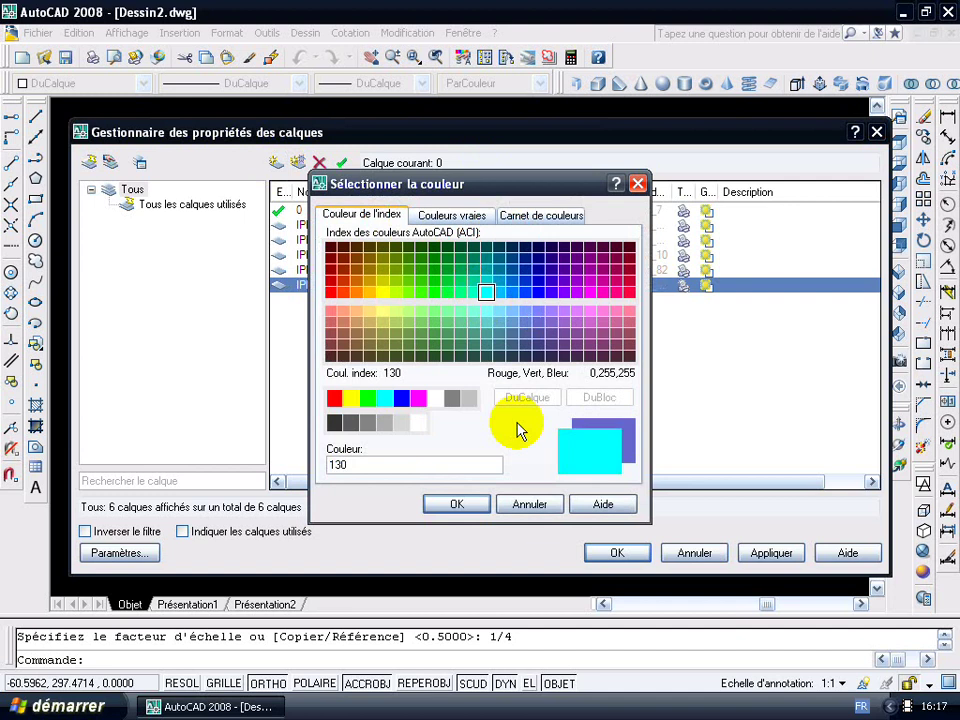
left_click(466, 502)
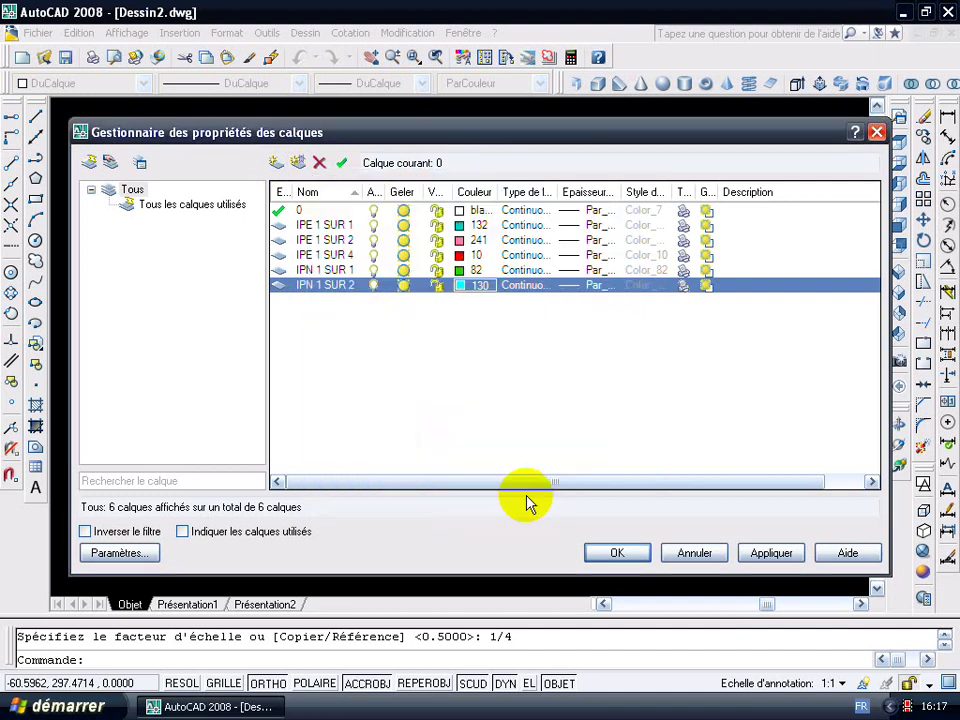
- Add layer IPN 1 SUR 4 with colour 212 and apply the layer settings
left_click(280, 163)
type("IPN 1 SUR 4")
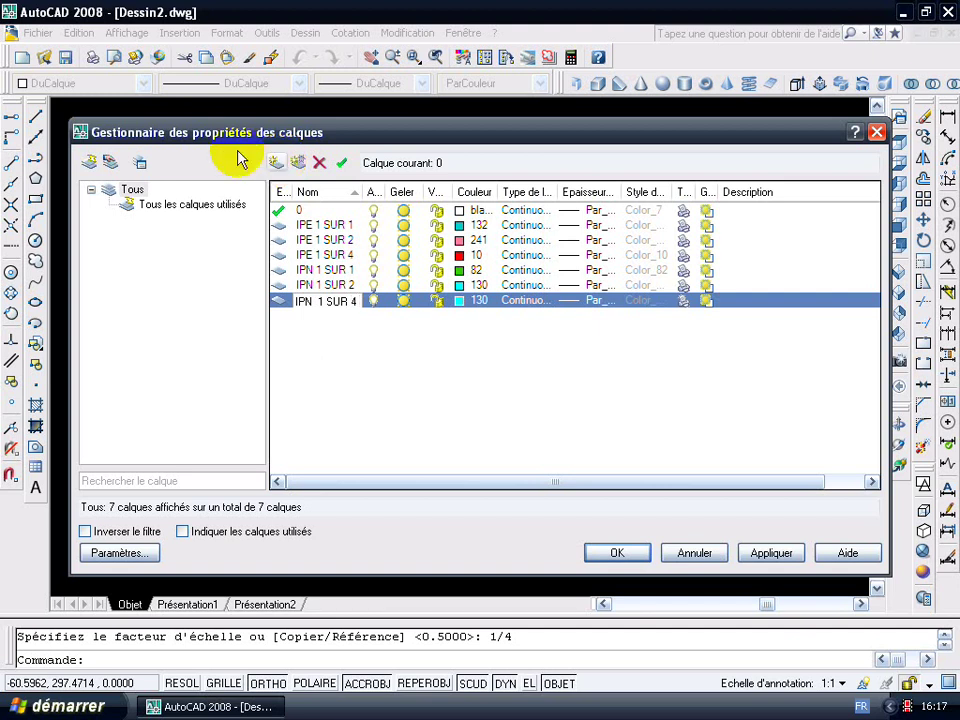
left_click(470, 305)
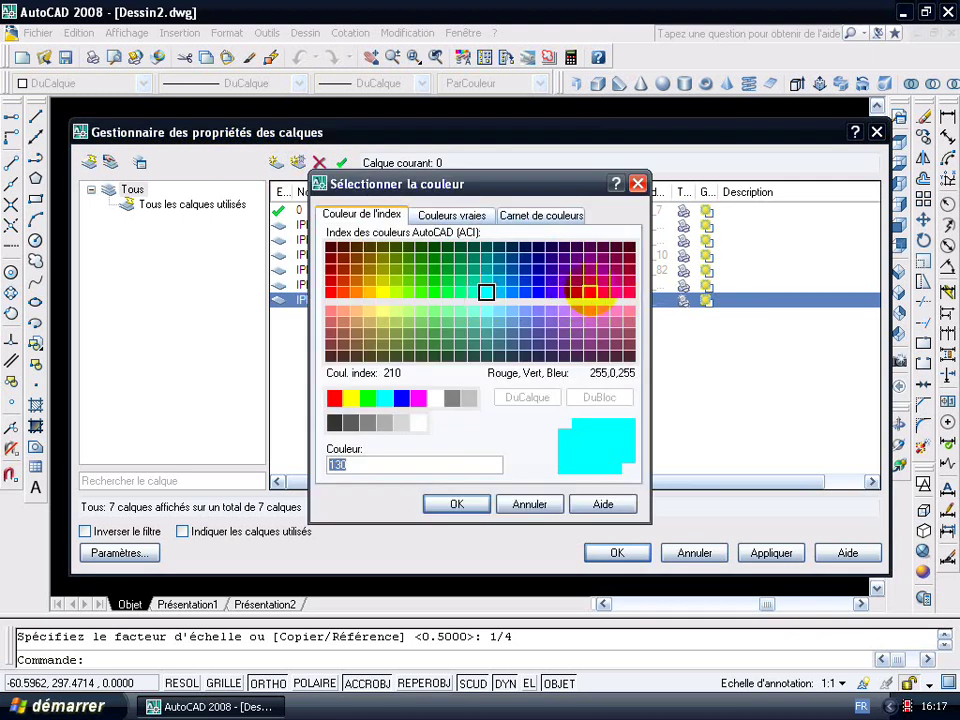
left_click(589, 279)
left_click(484, 504)
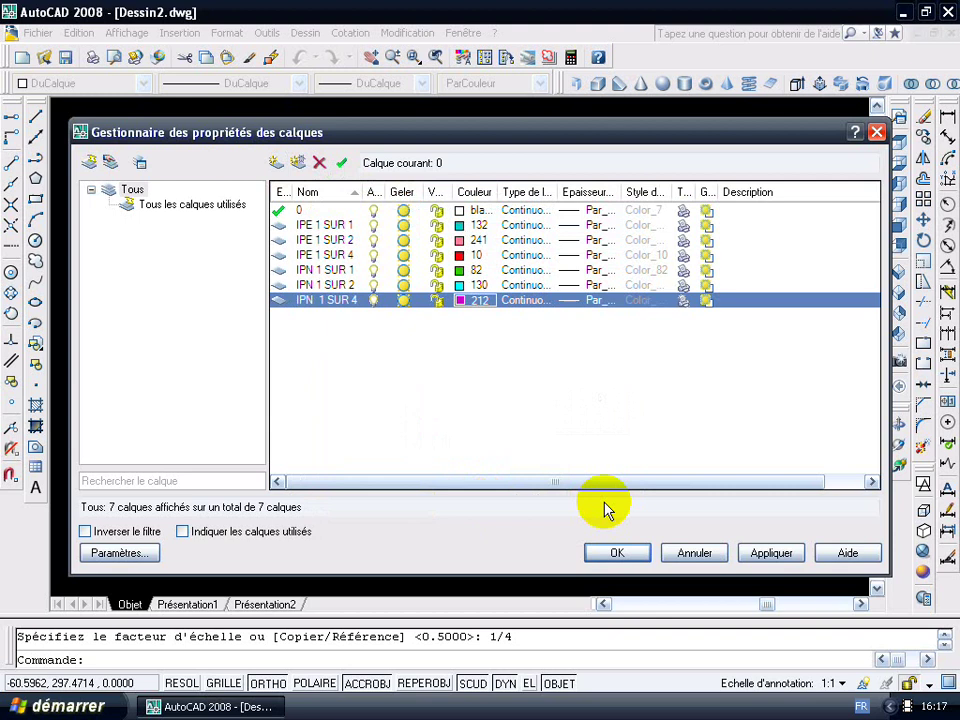
left_click(760, 556)
- Close the Layer Properties Manager and zoom to frame all six H profiles
left_click(631, 551)
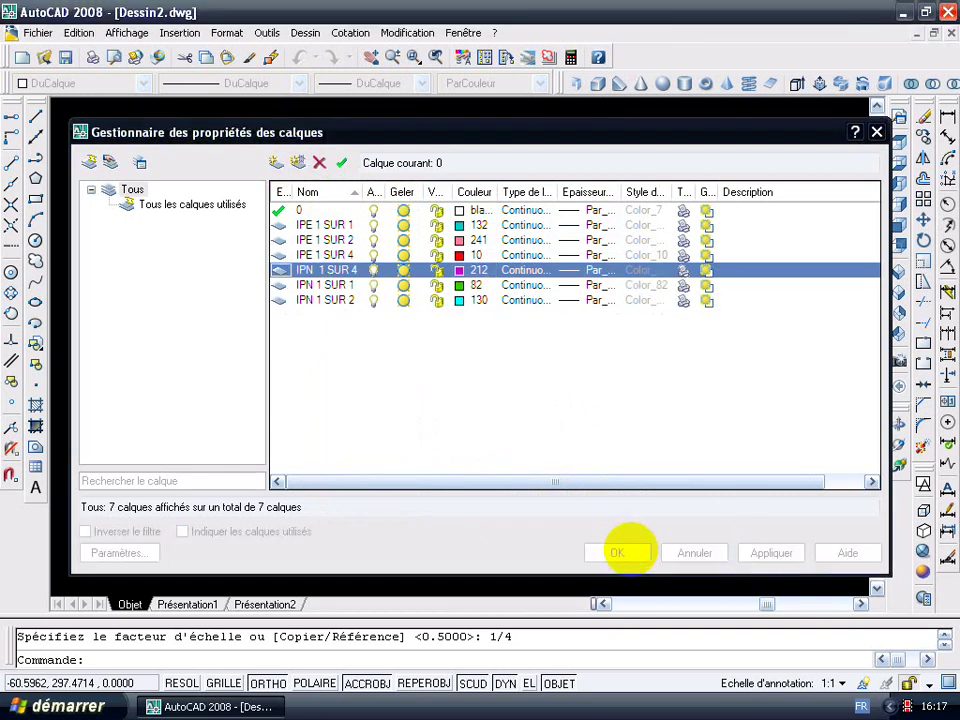
scroll(480, 372, "down", 2)
middle_click(508, 379)
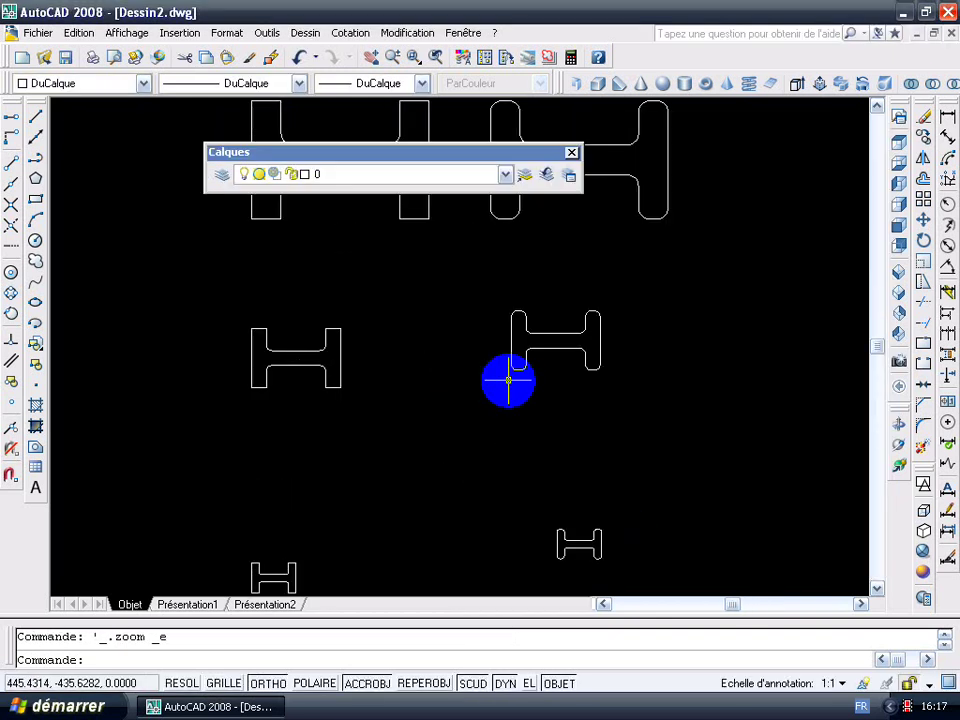
scroll(448, 392, "down", 5)
scroll(423, 413, "up", 2)
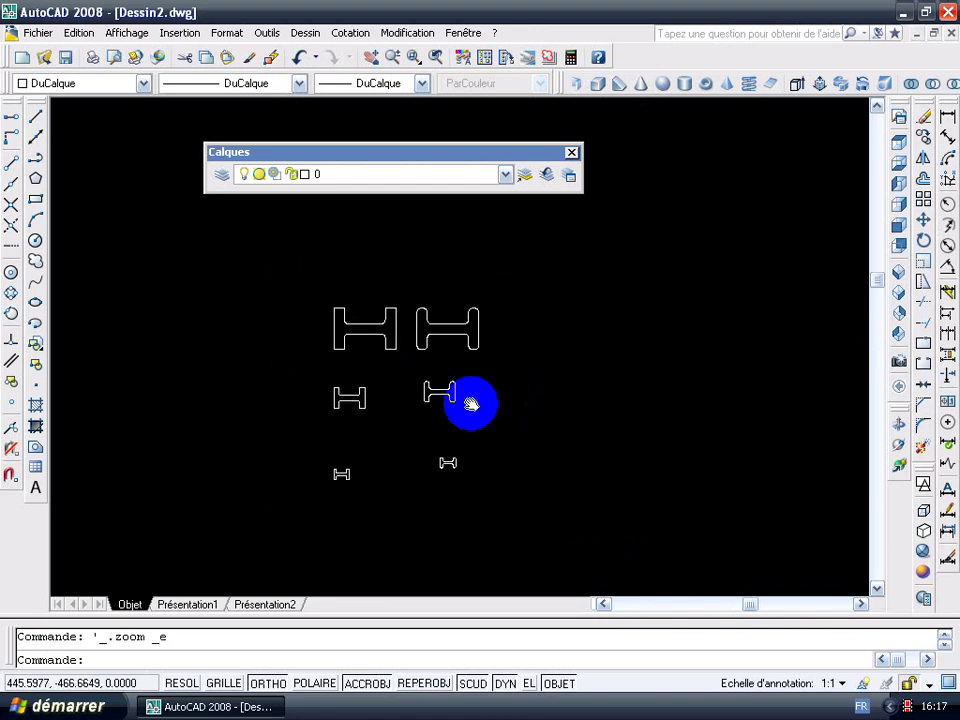
scroll(491, 392, "up", 3)
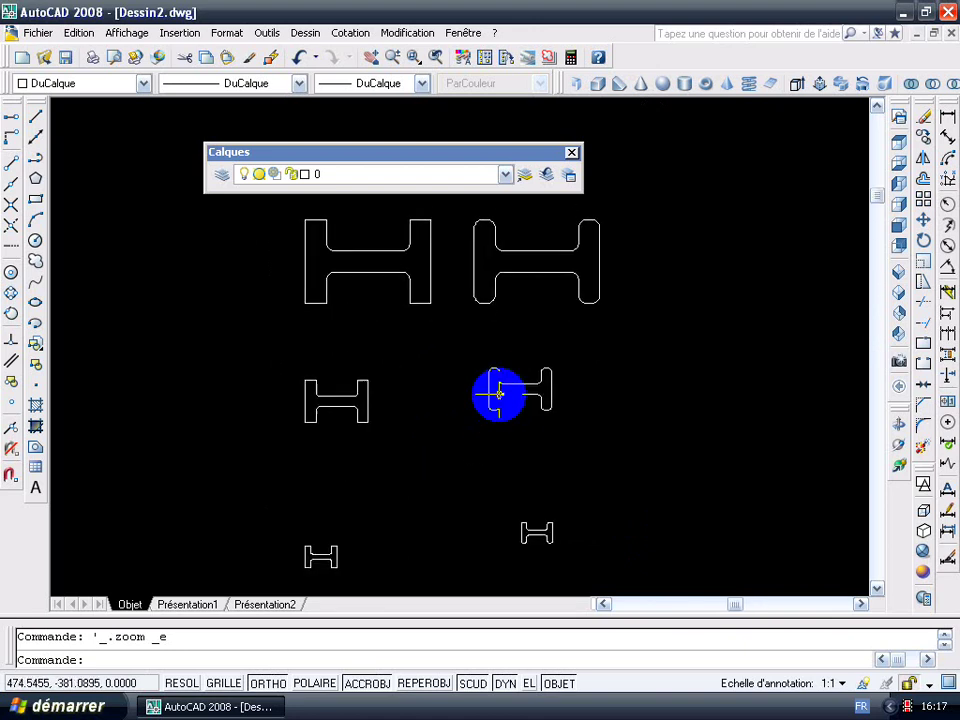
middle_click_drag(497, 392, 488, 412)
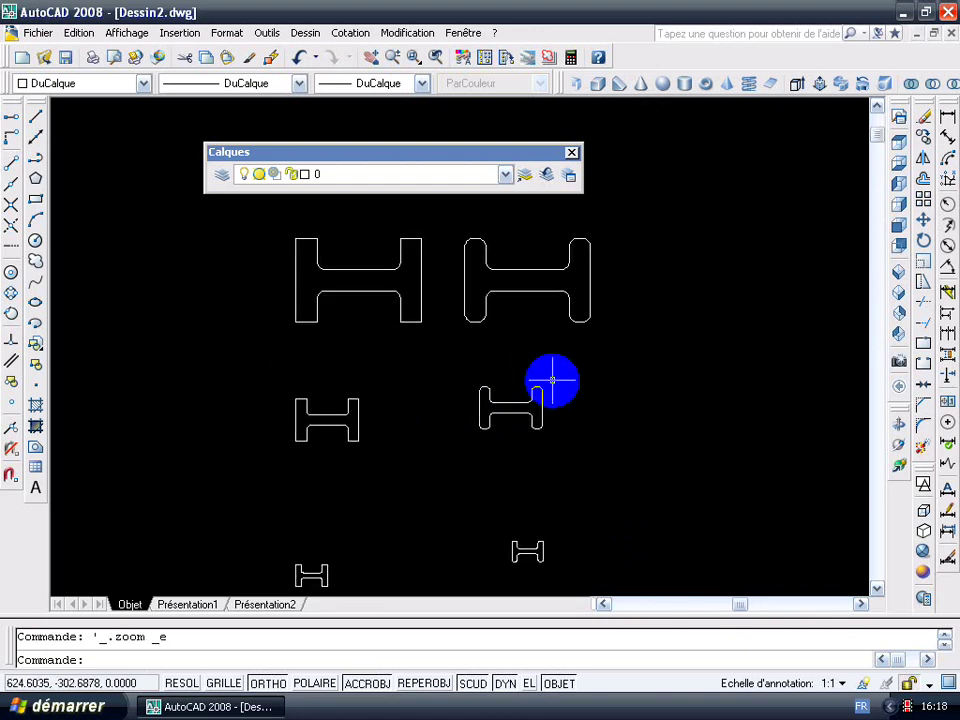
scroll(465, 352, "down", 2)
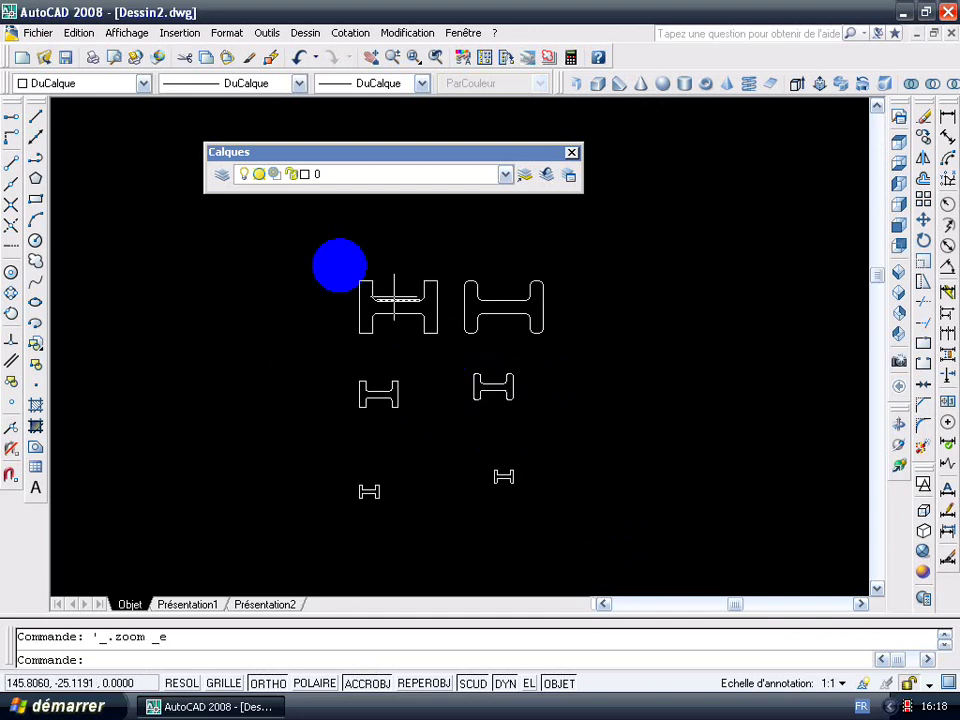
left_click(340, 264)
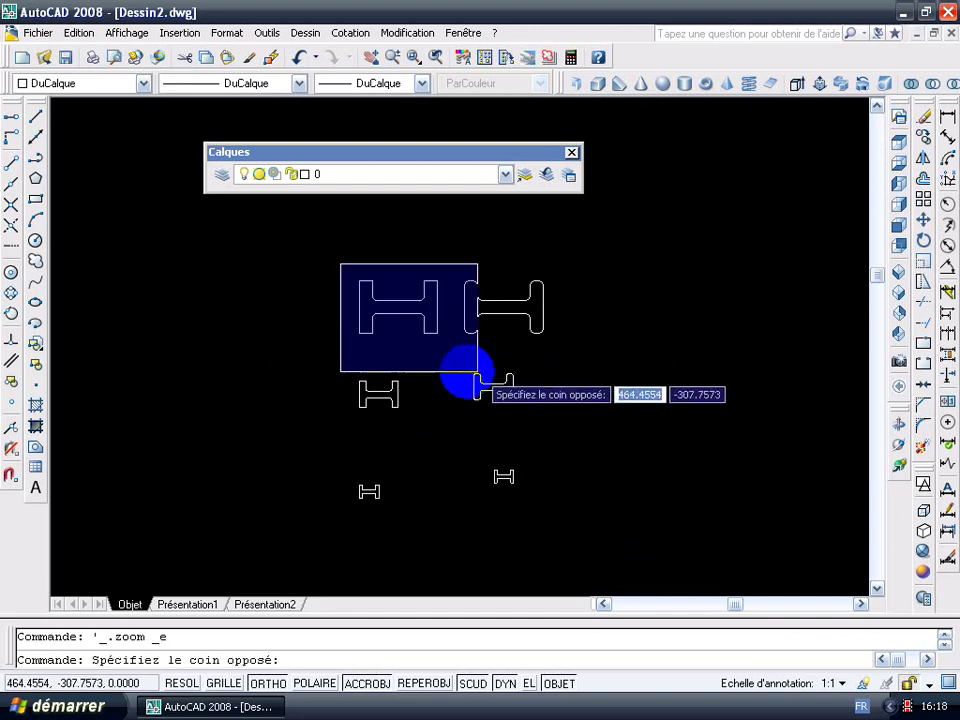
- Put the top-left H profile on layer IPE 1 SUR 1
left_click(457, 364)
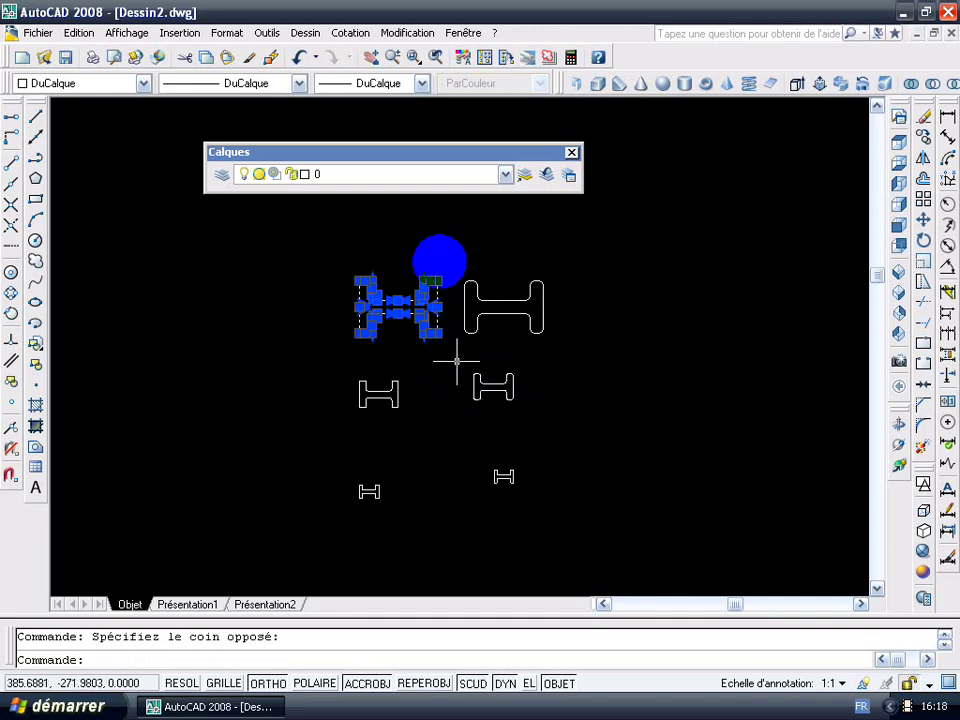
left_click(490, 176)
left_click(440, 210)
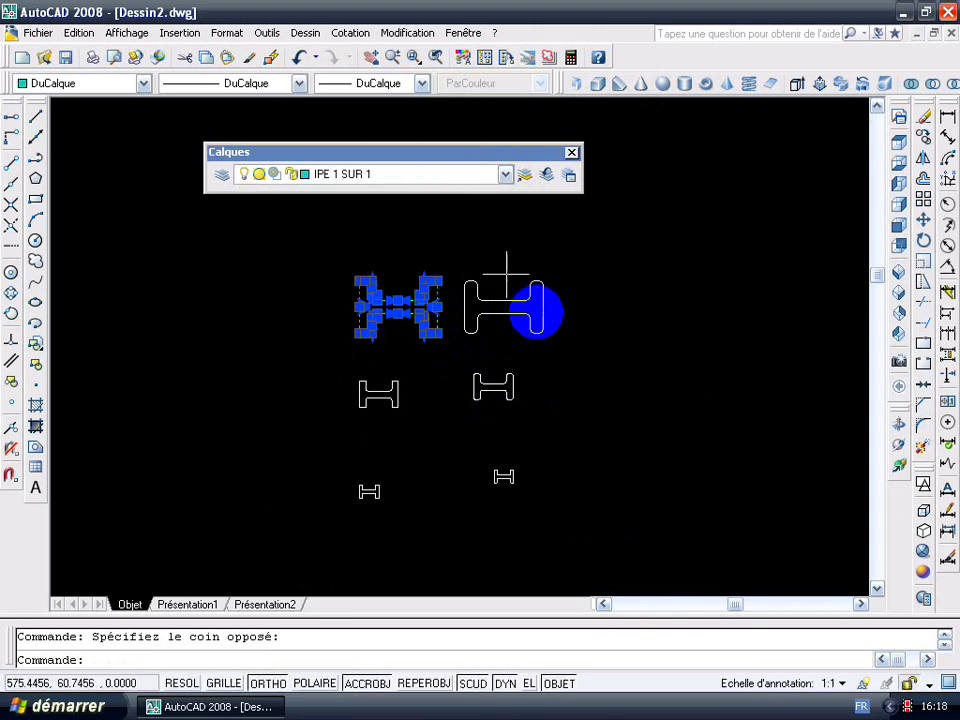
key("Escape")
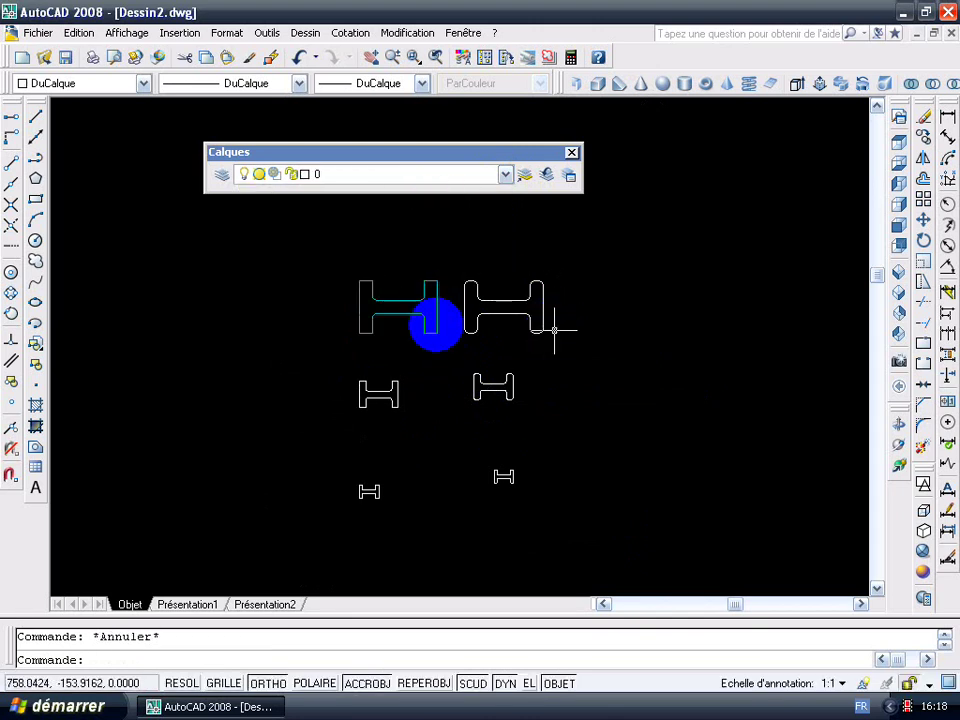
- Put the medium left H profile on layer IPE 1 SUR 2
left_click(350, 372)
left_click(422, 427)
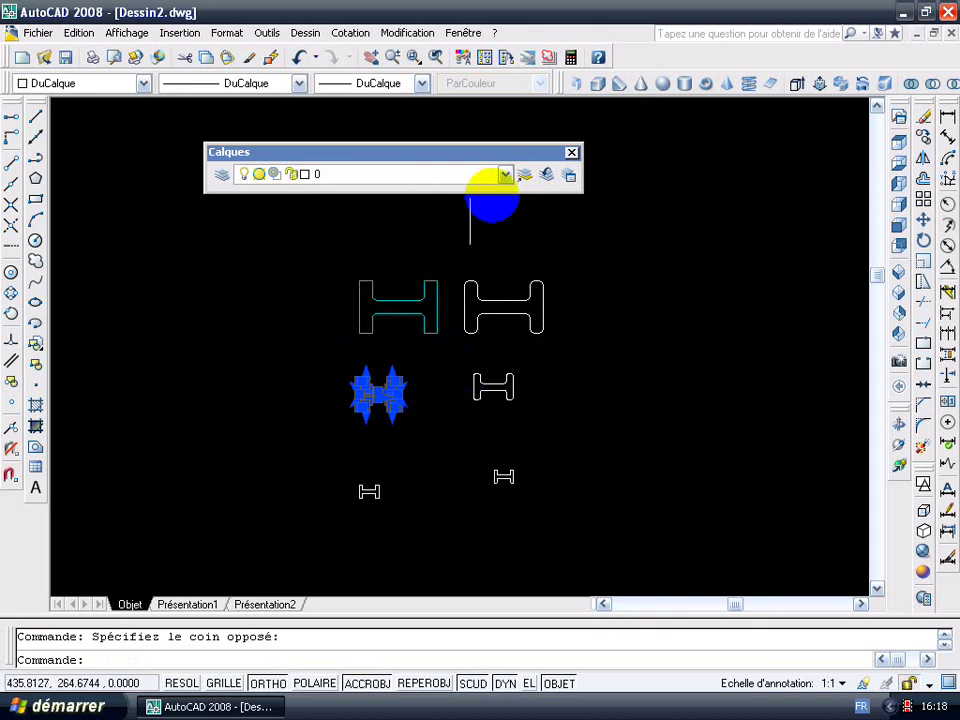
left_click(505, 174)
left_click(405, 222)
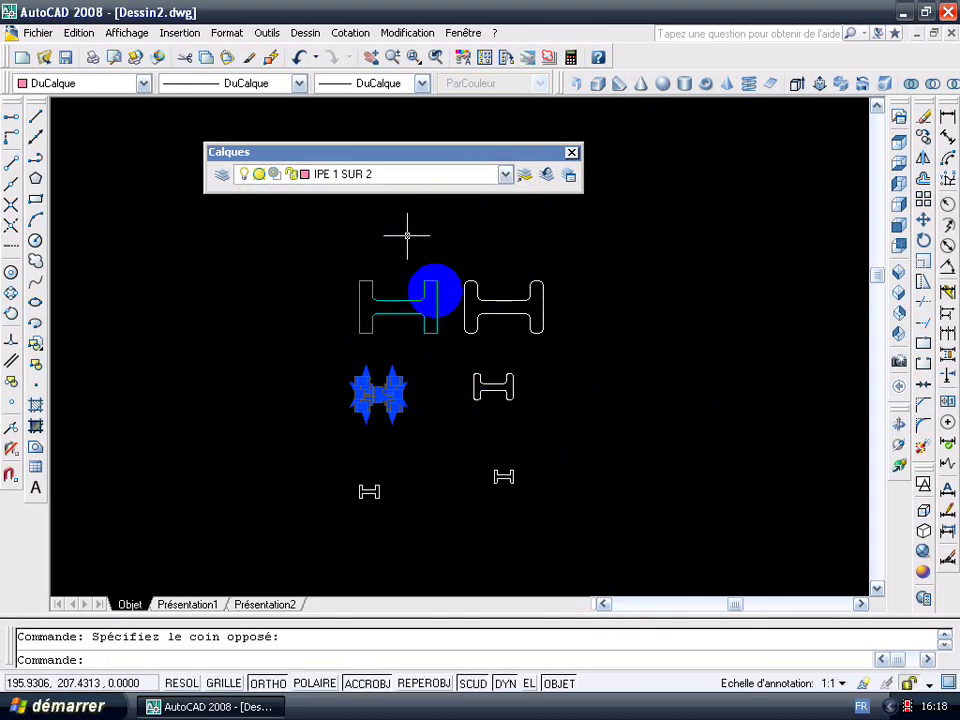
key("Escape")
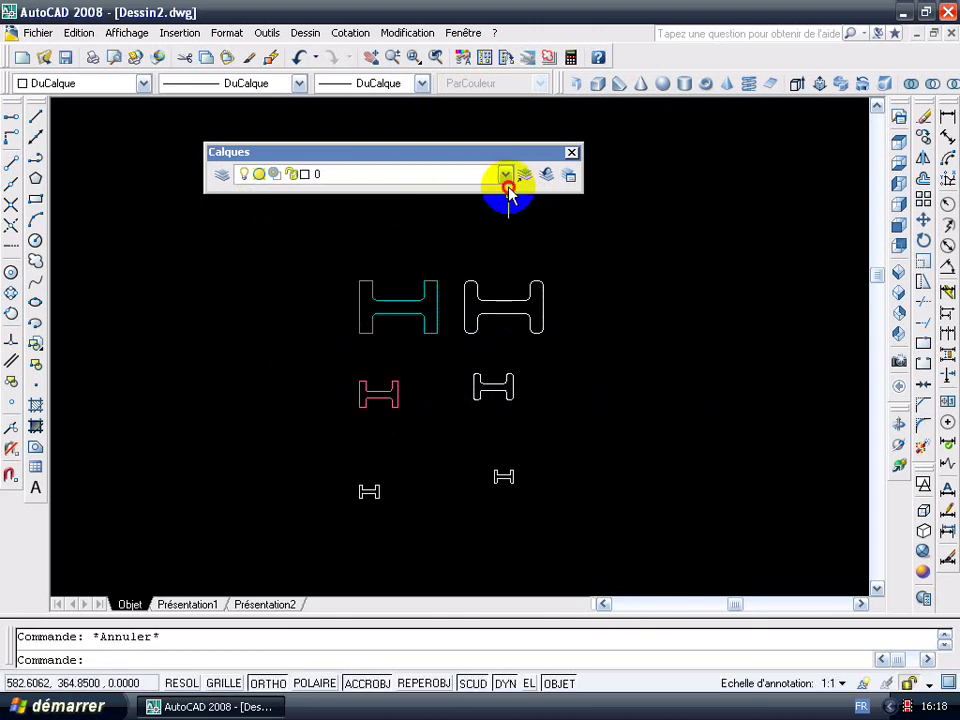
- Put the smallest left H profile on layer IPE 1 SUR 4
left_click(325, 435)
left_click(420, 525)
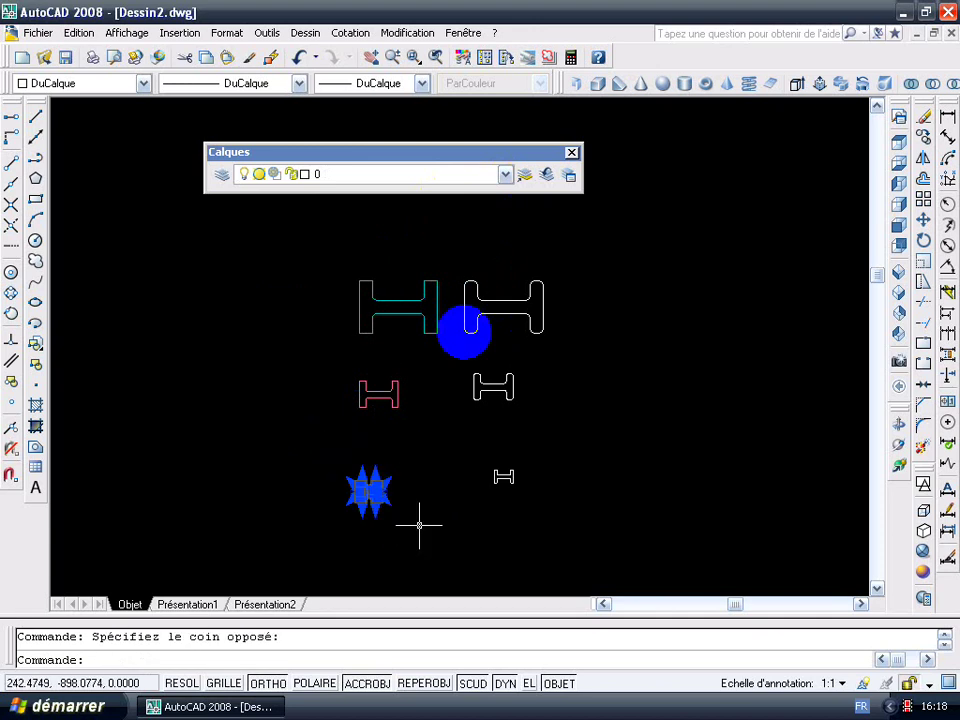
left_click(505, 174)
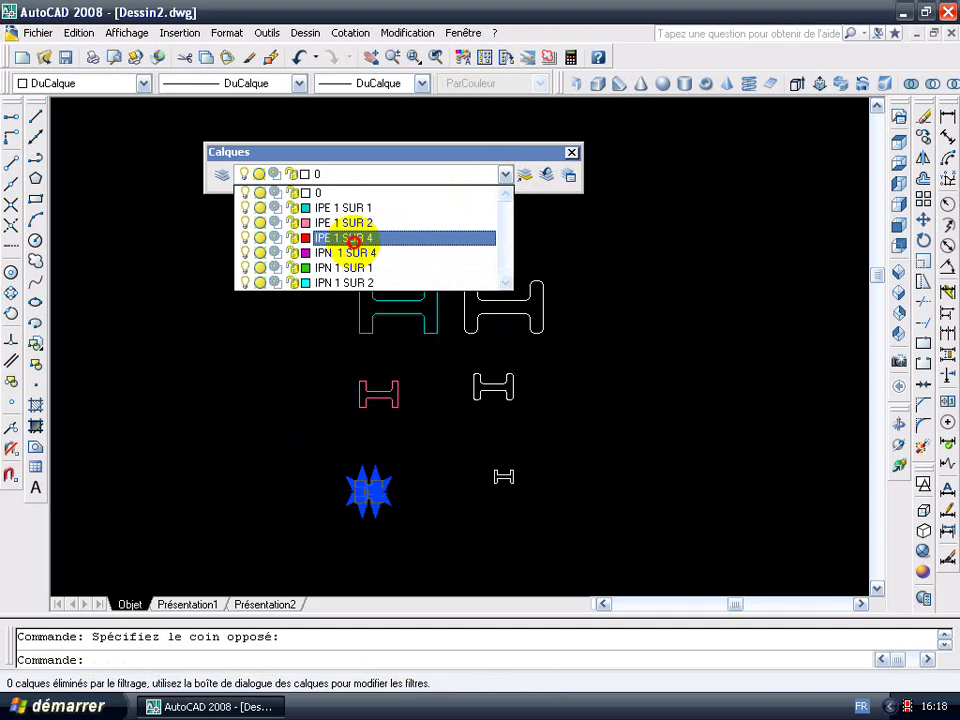
left_click(345, 238)
key("ctrl+z")
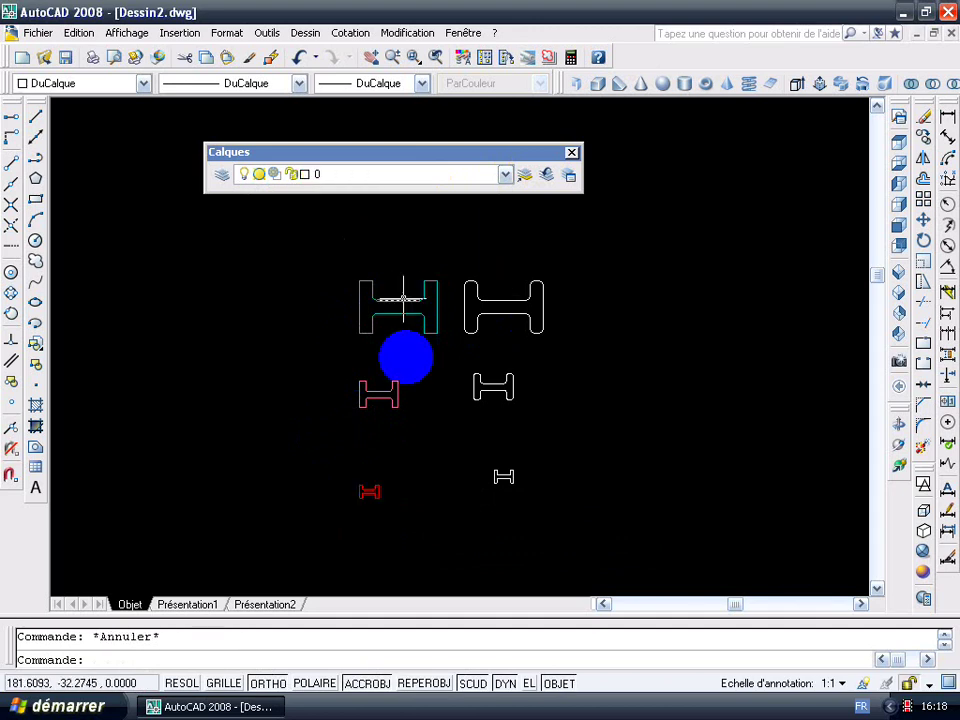
key("ctrl+z")
scroll(305, 370, "up", 2)
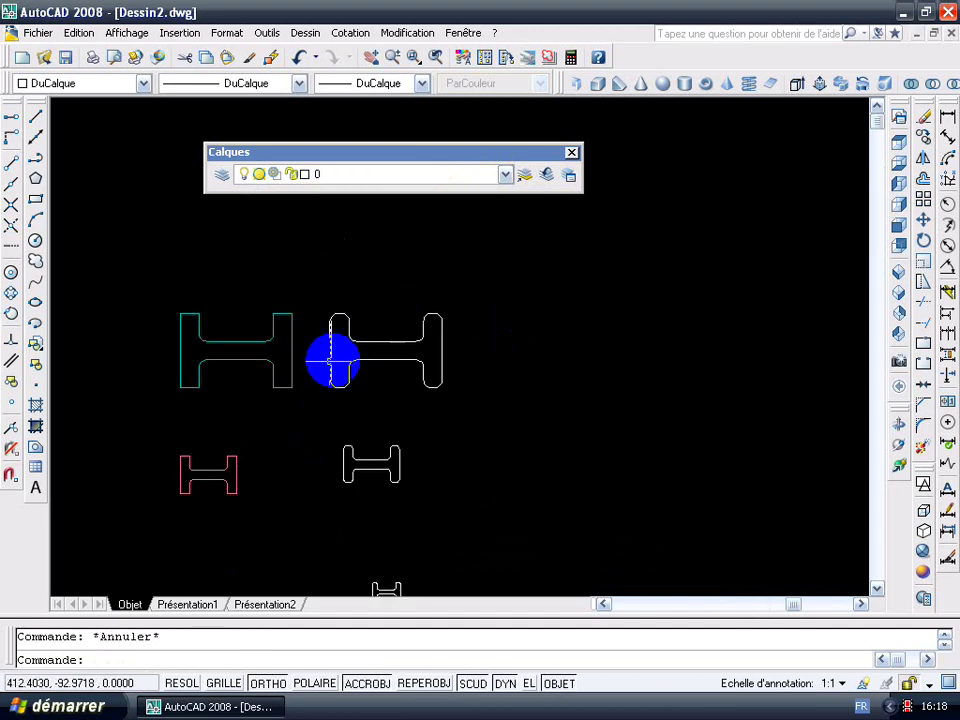
scroll(330, 360, "up", 2)
left_click(311, 254)
- Put the largest right H profile on layer IPN 1 SUR 1
left_click(589, 443)
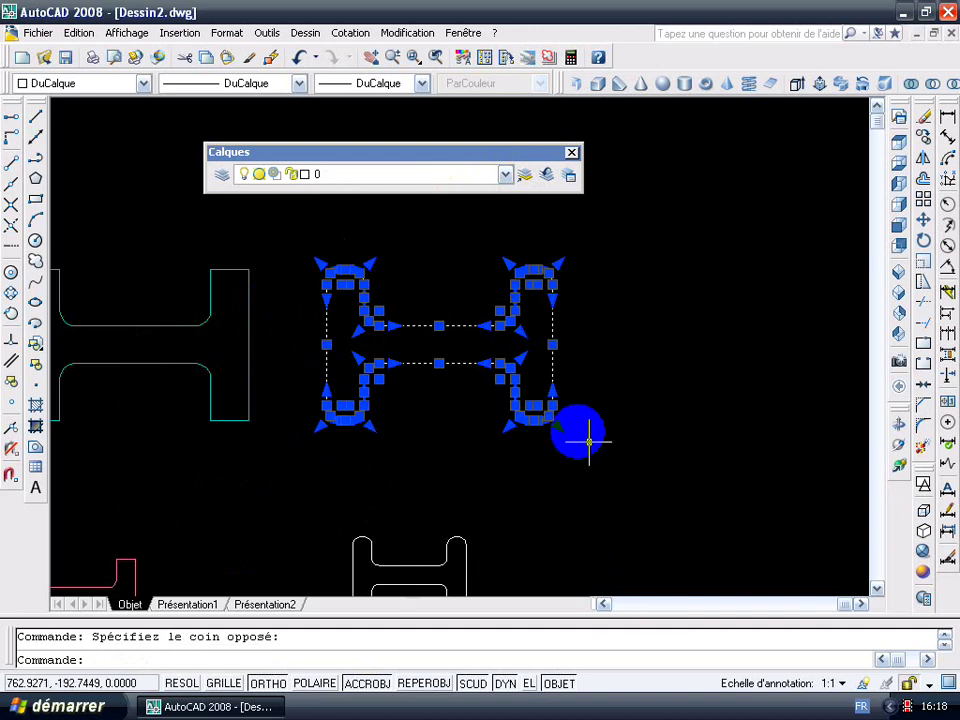
left_click(508, 176)
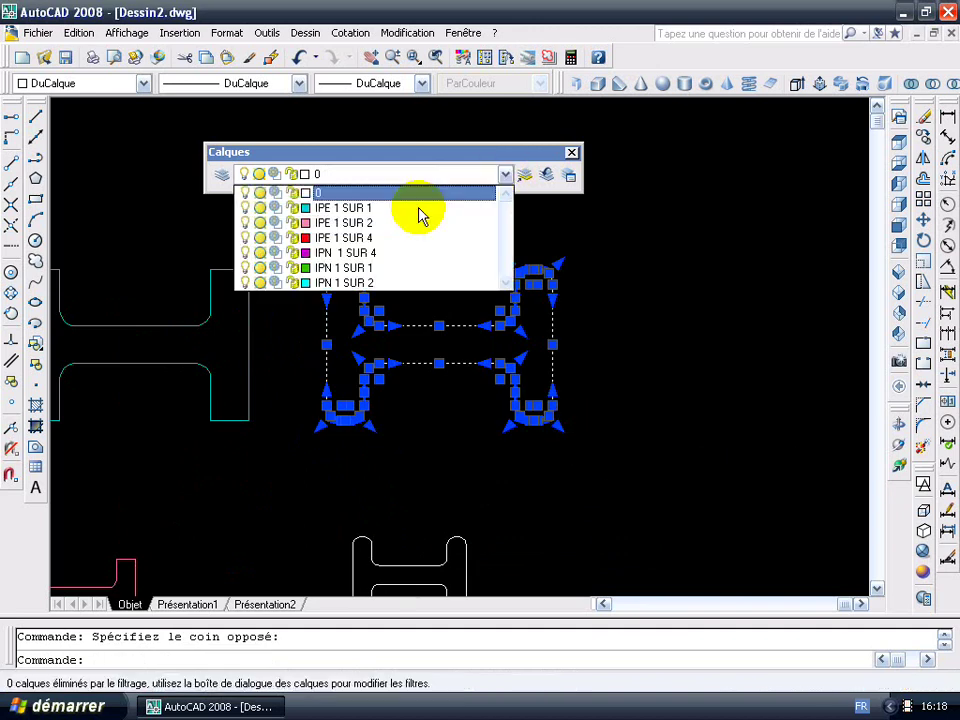
left_click(378, 268)
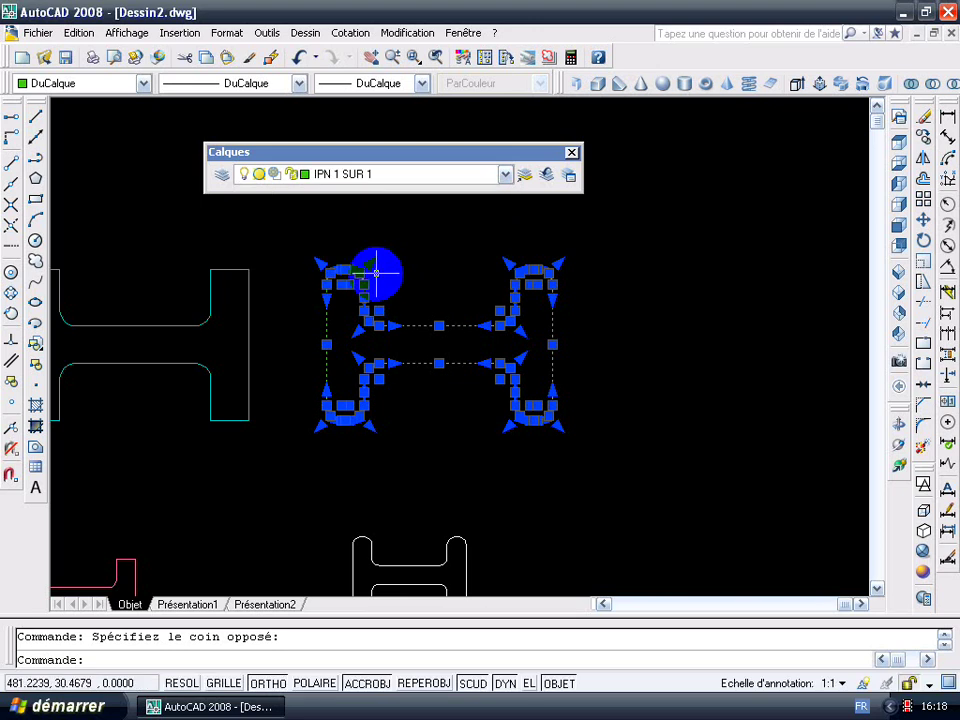
key("Escape")
- Put the medium right H profile on layer IPN 1 SUR 2
scroll(470, 398, "down", 4)
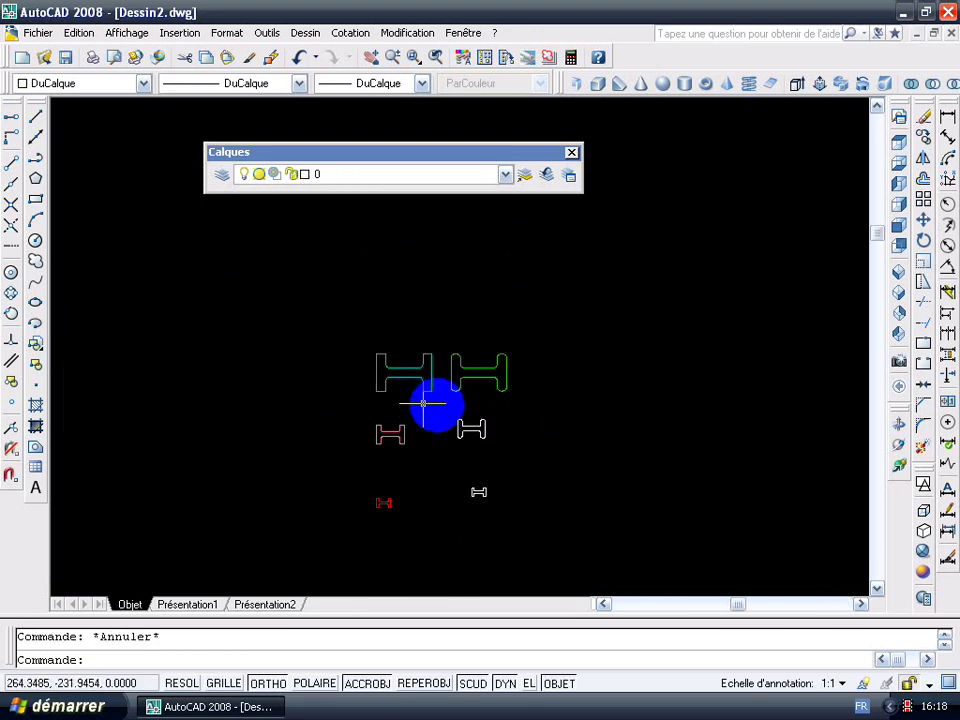
left_click(440, 400)
left_click(514, 452)
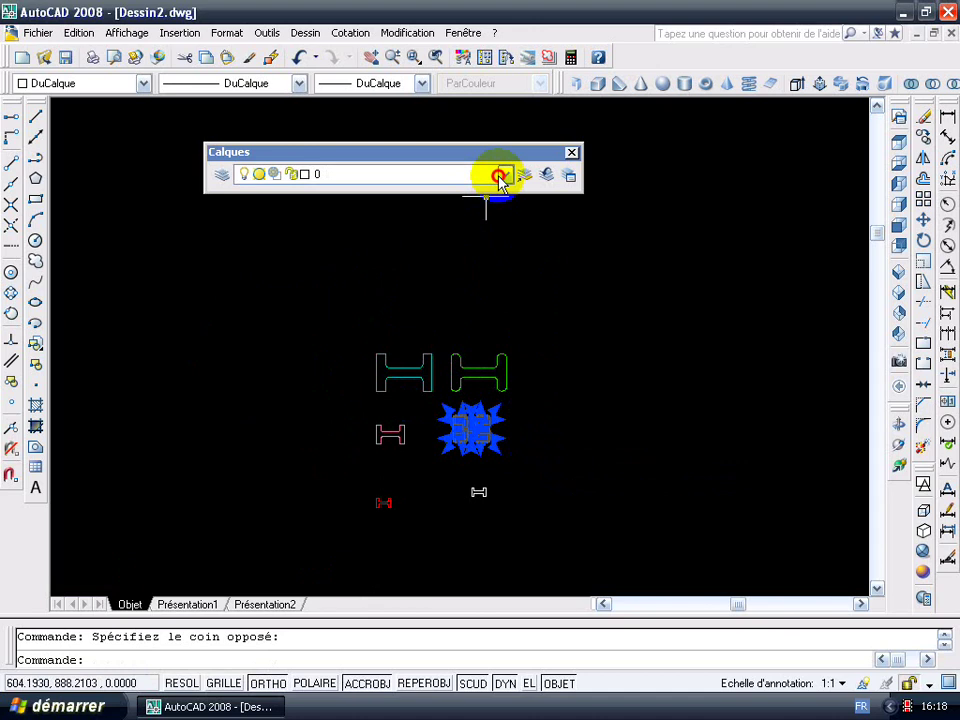
left_click(500, 177)
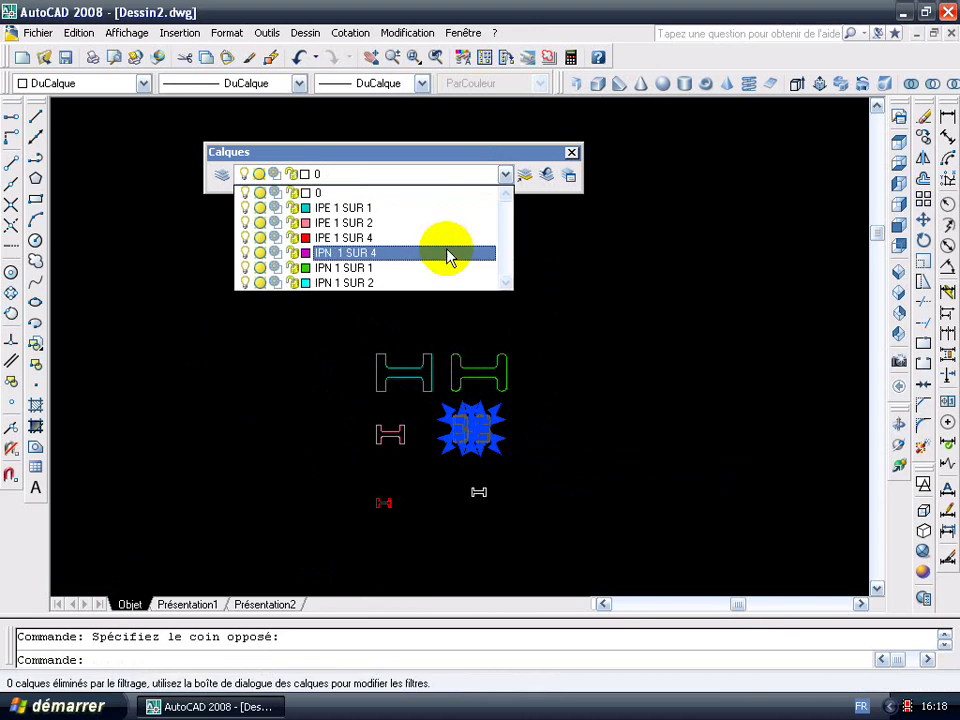
left_click(372, 285)
key("Escape")
- Put the smallest right H profile on layer IPN 1 SUR 4
left_click(446, 467)
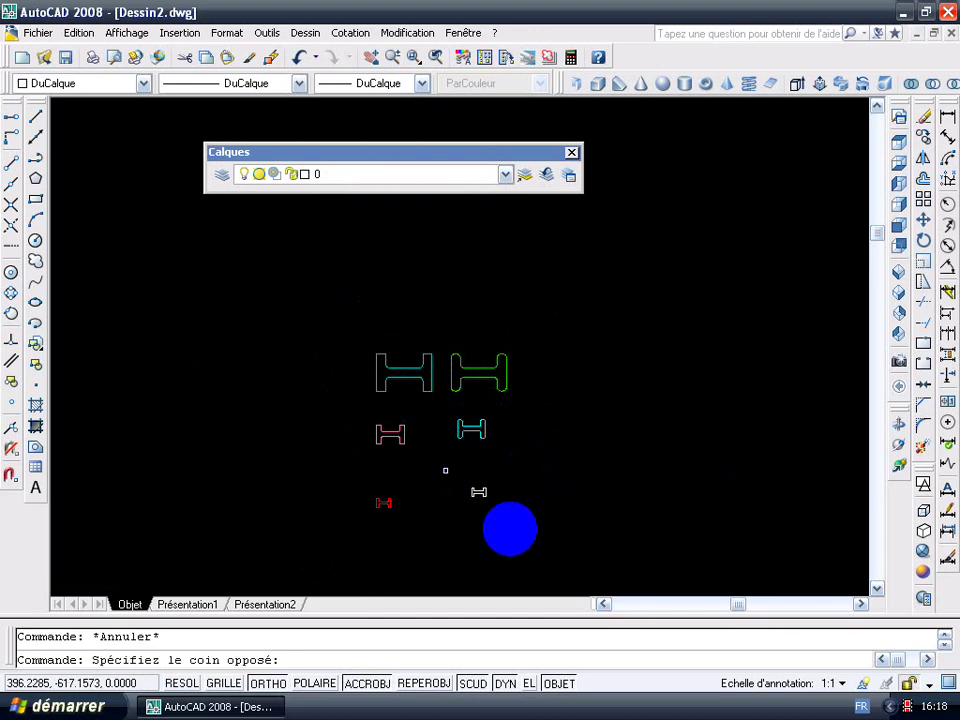
left_click(509, 527)
left_click(500, 177)
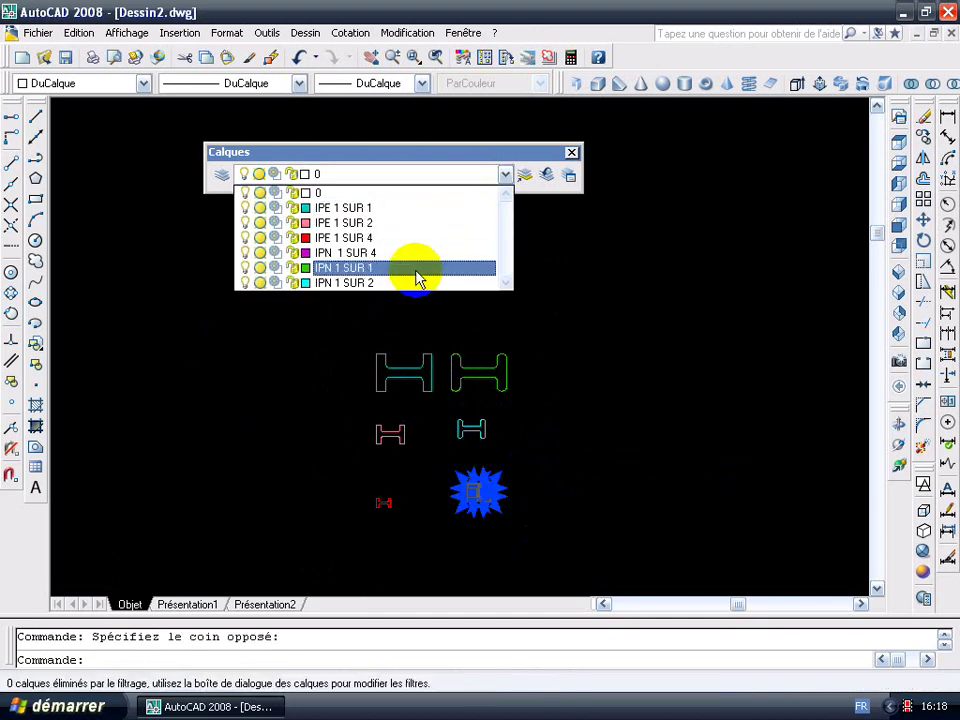
left_click(414, 258)
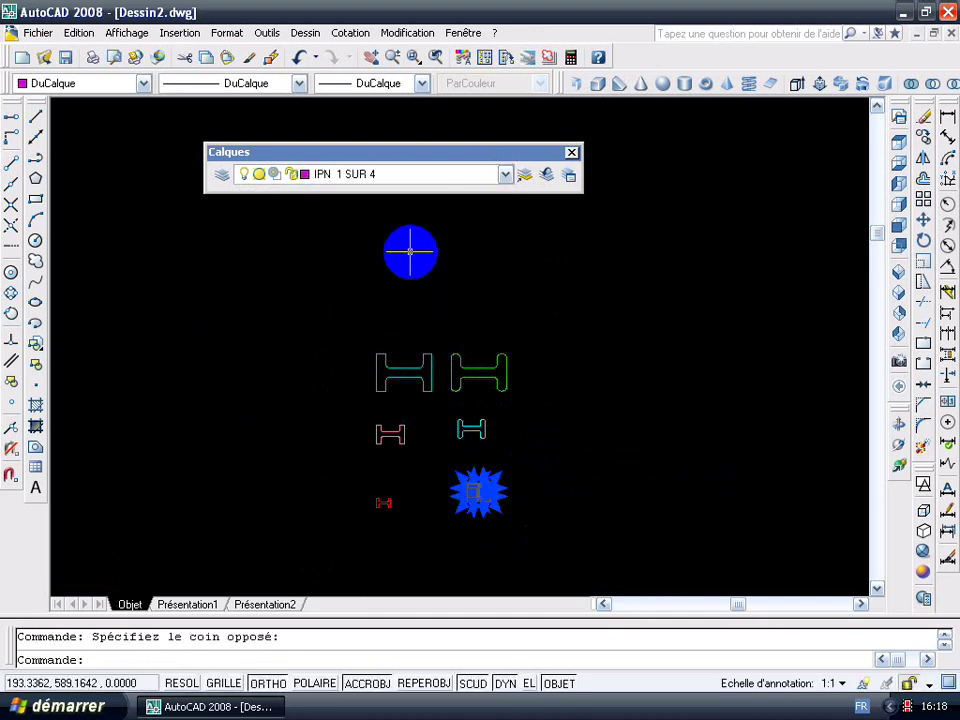
key("Escape")
scroll(428, 465, "up", 1)
mouse_move(413, 407)
middle_mouse_down()
mouse_move(480, 381)
mouse_move(518, 322)
middle_mouse_up()
left_click(510, 188)
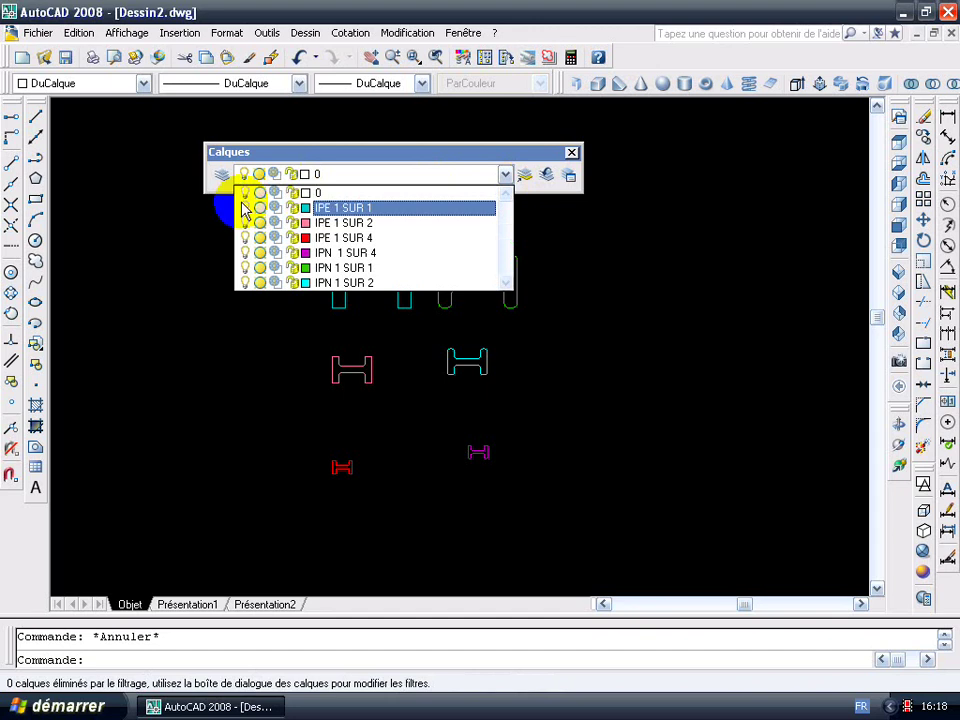
- Switch off all the IPE and IPN beam layers
left_click(245, 208)
middle_click(150, 231)
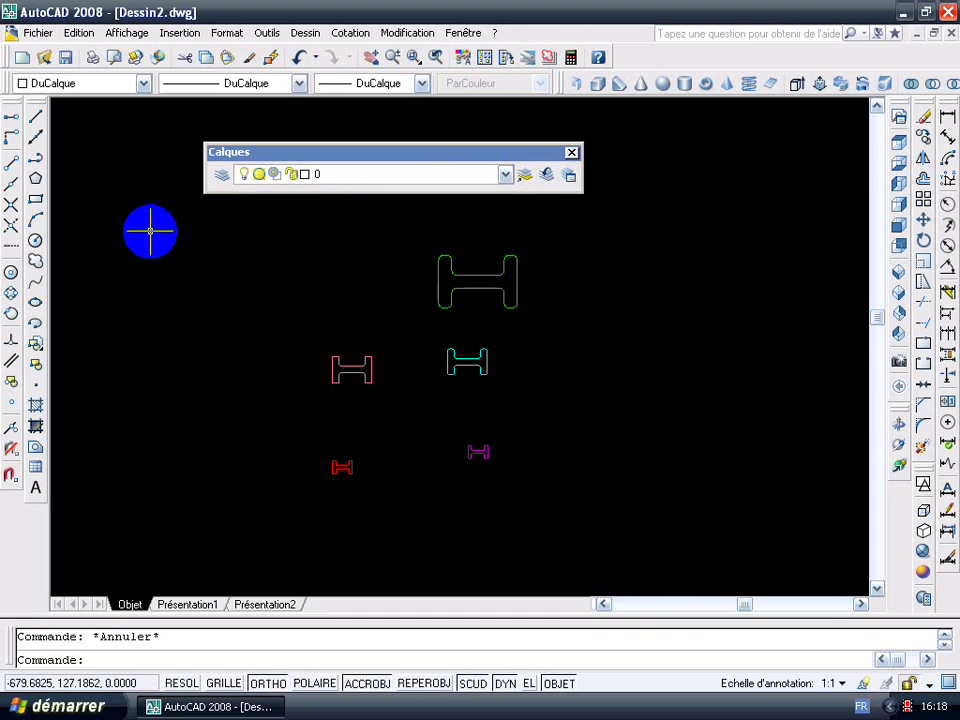
left_click(506, 176)
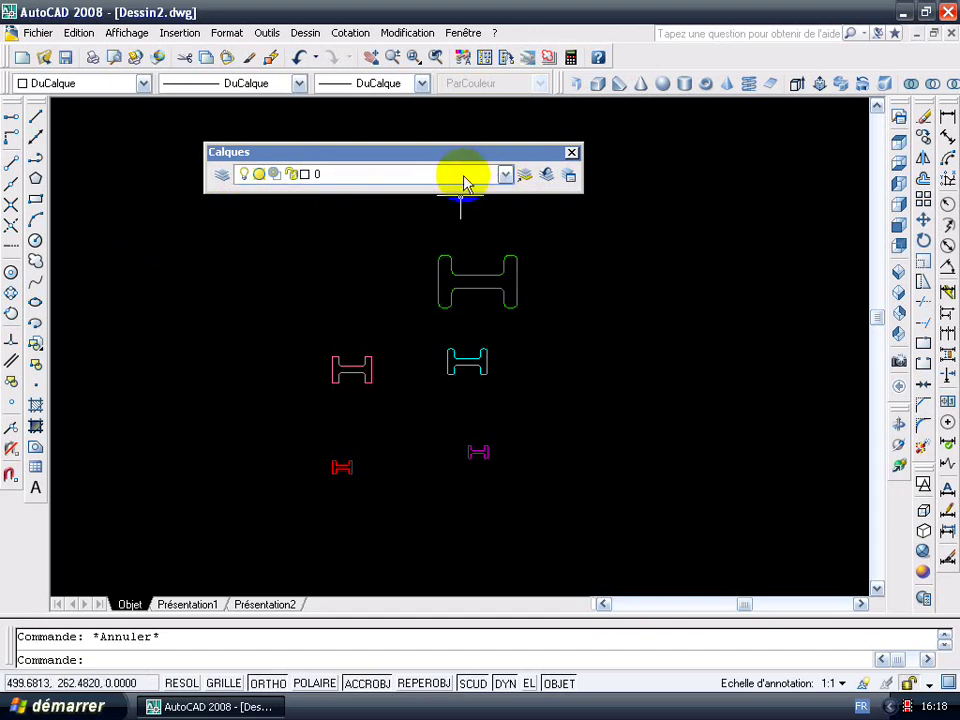
left_click(244, 253)
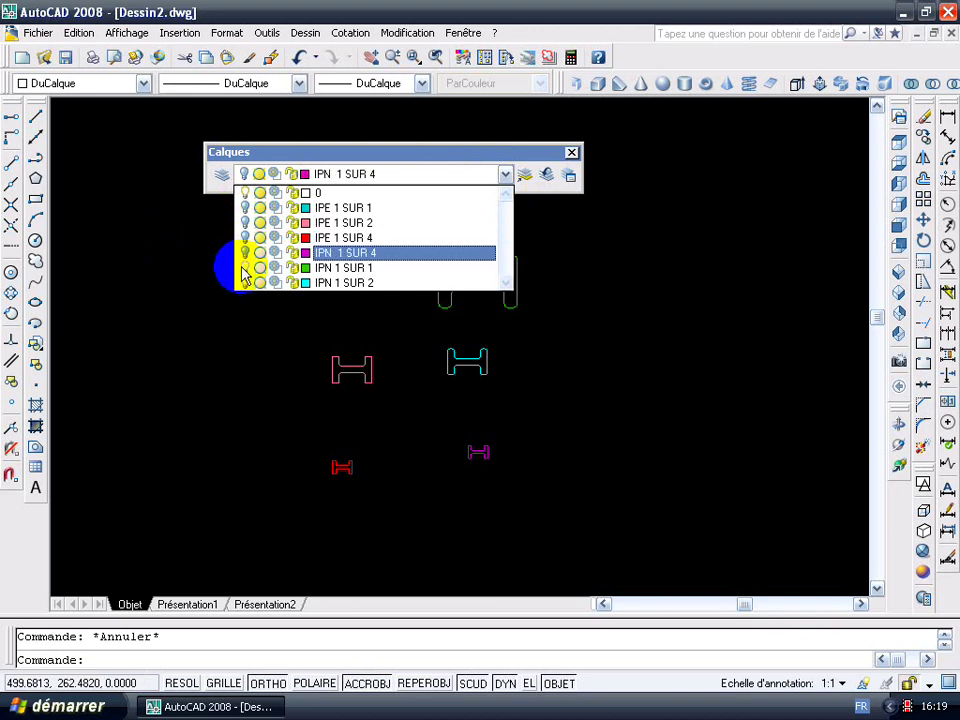
left_click(212, 310)
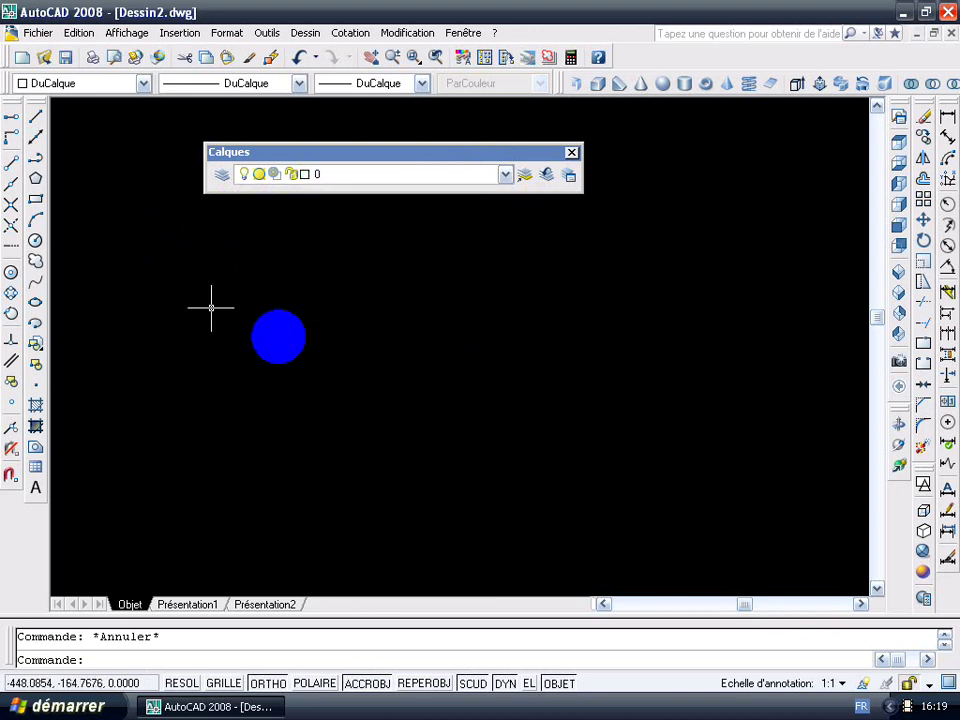
- Turn layer IPN 1 SUR 2 back on and zoom in on its cyan H
left_click(506, 176)
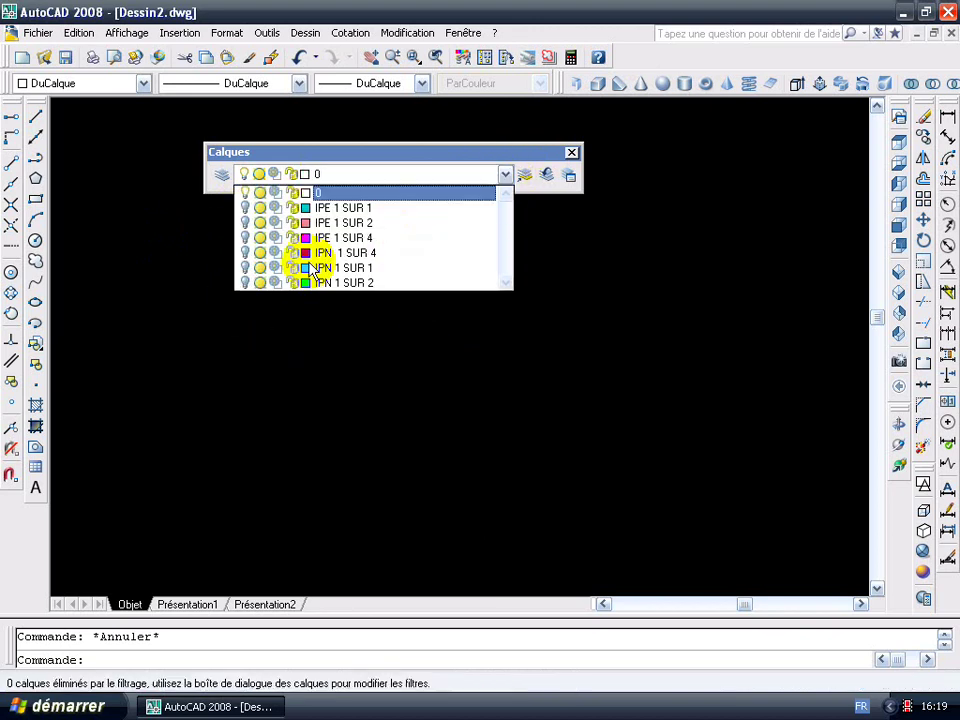
left_click(231, 306)
scroll(494, 364, "up", 2)
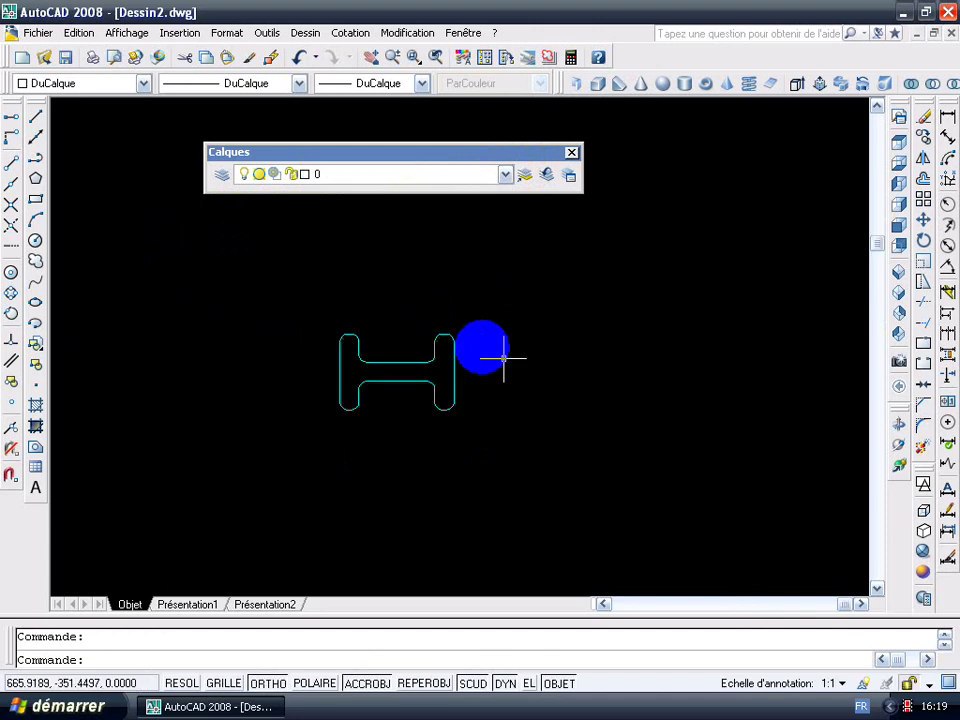
mouse_move(481, 342)
middle_mouse_down()
mouse_move(387, 332)
mouse_move(508, 298)
mouse_move(525, 274)
middle_mouse_up()
scroll(515, 280, "up", 2)
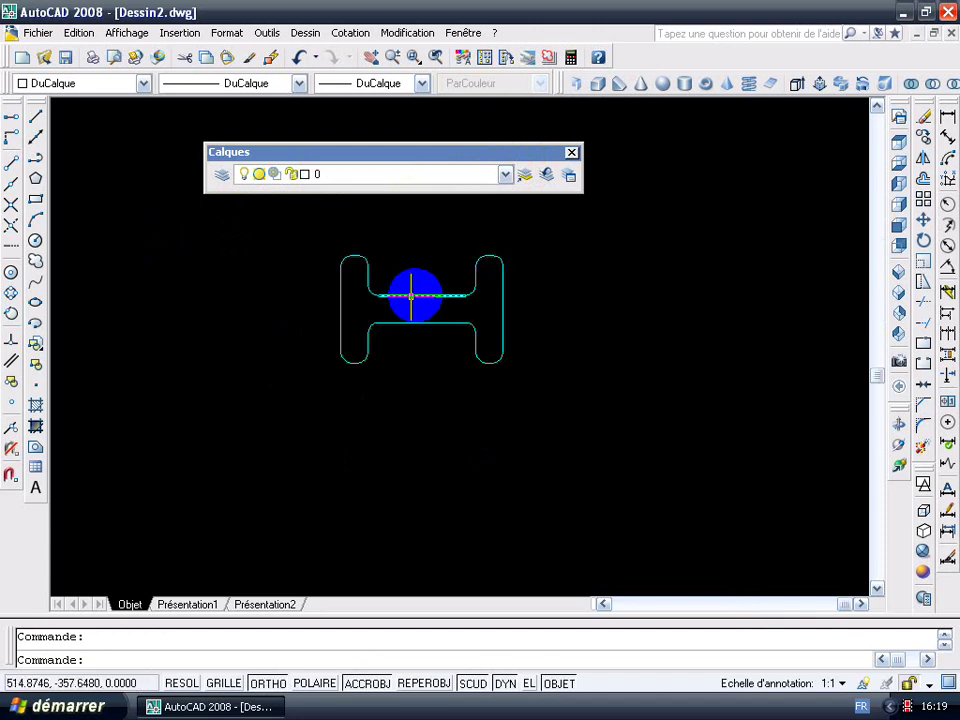
scroll(425, 300, "up", 2)
scroll(420, 321, "down", 3)
scroll(365, 305, "down", 4)
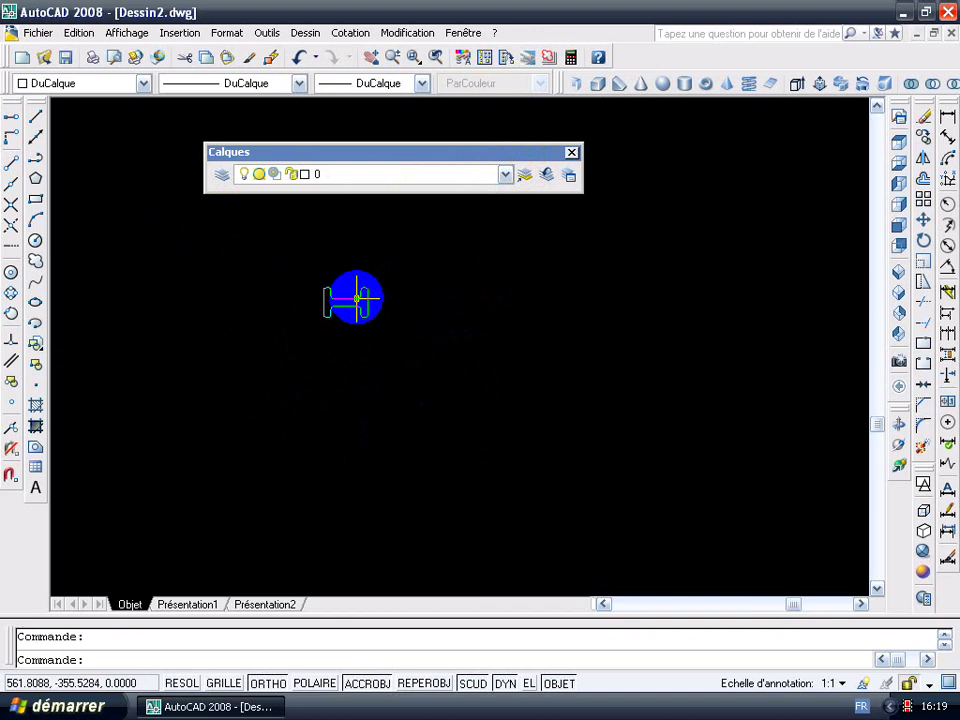
scroll(357, 297, "up", 2)
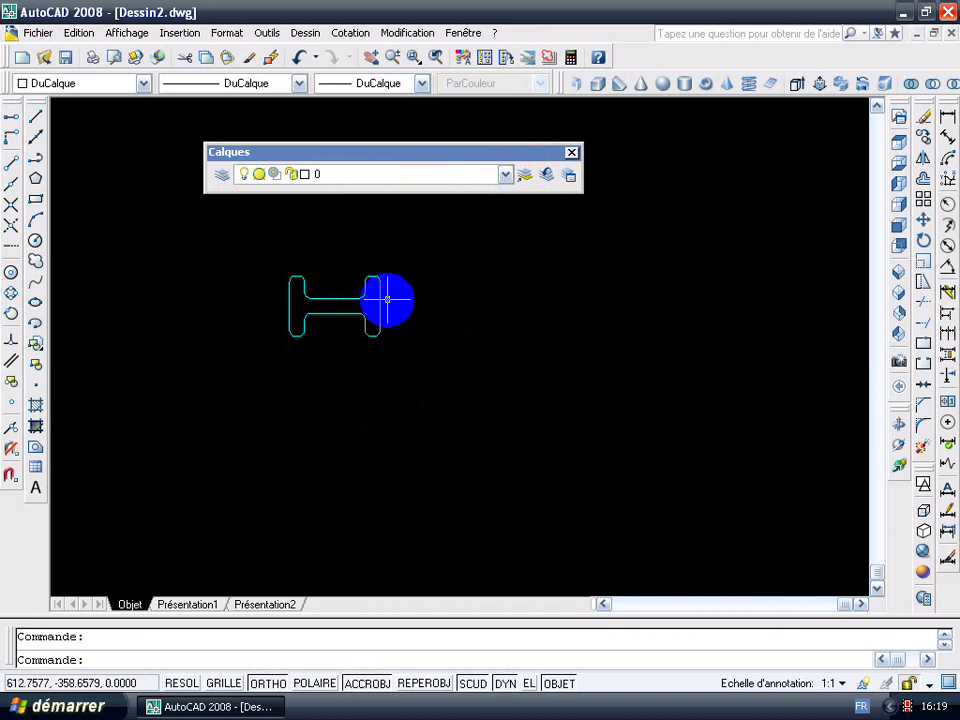
- Abandon a copy attempt and make IPN 1 SUR 2 the current layer
left_click(922, 138)
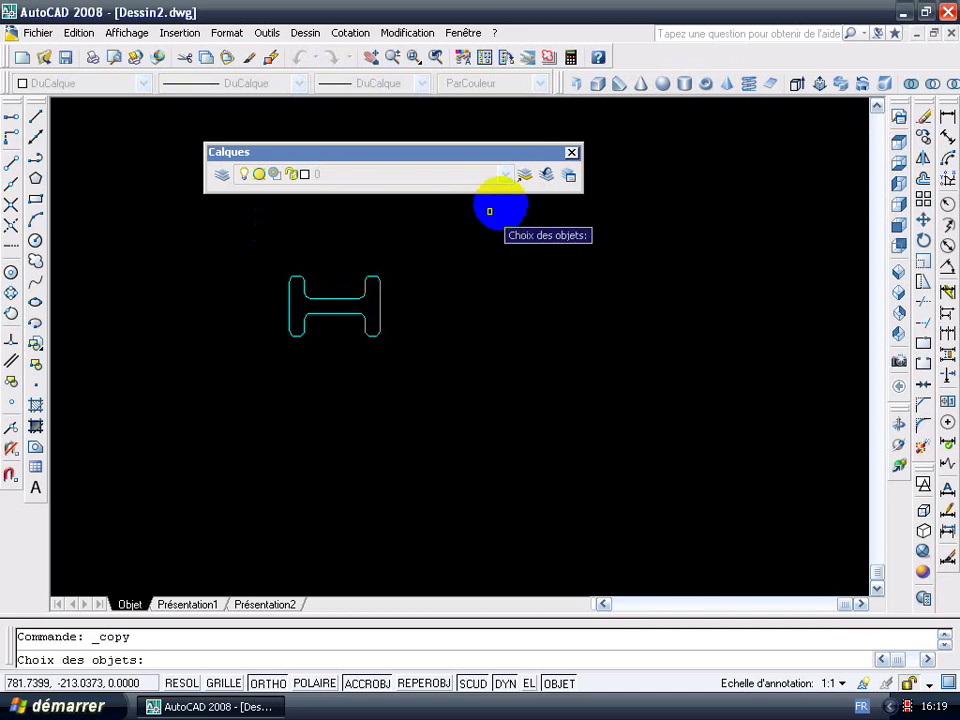
key("Escape")
left_click(505, 176)
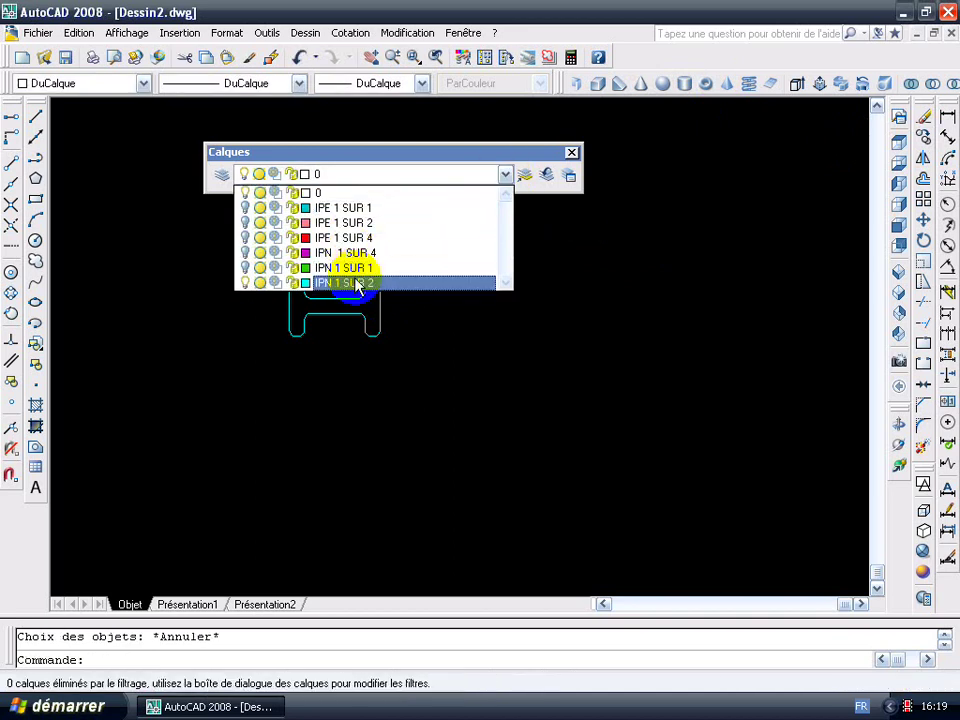
left_click(350, 279)
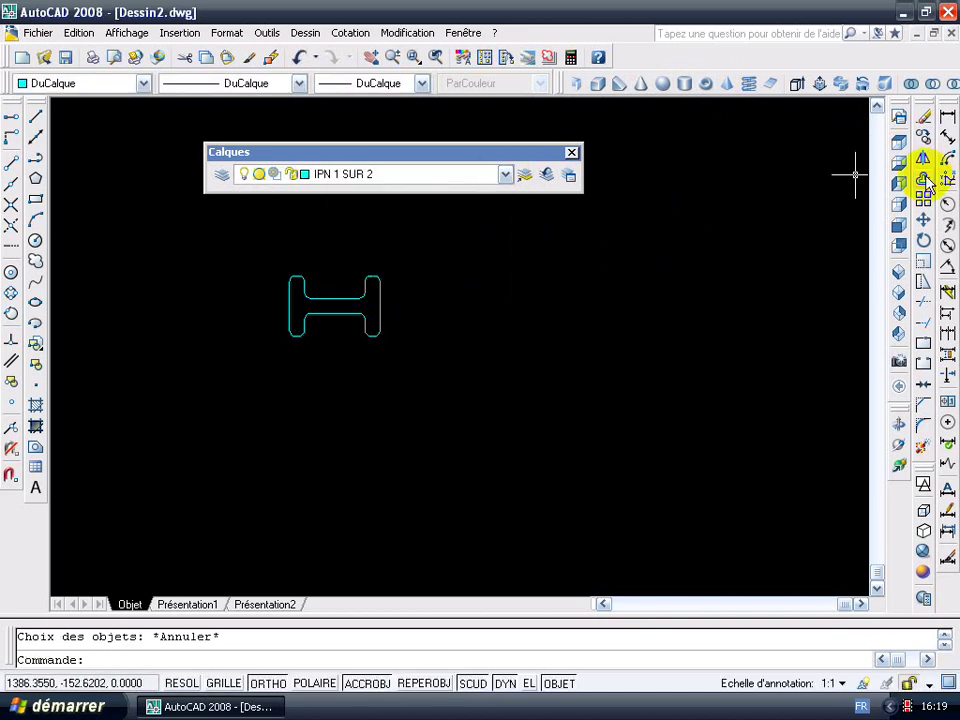
- Copy the cyan H beam three times to the right, forming a row of four beams
left_click(923, 137)
left_click(220, 241)
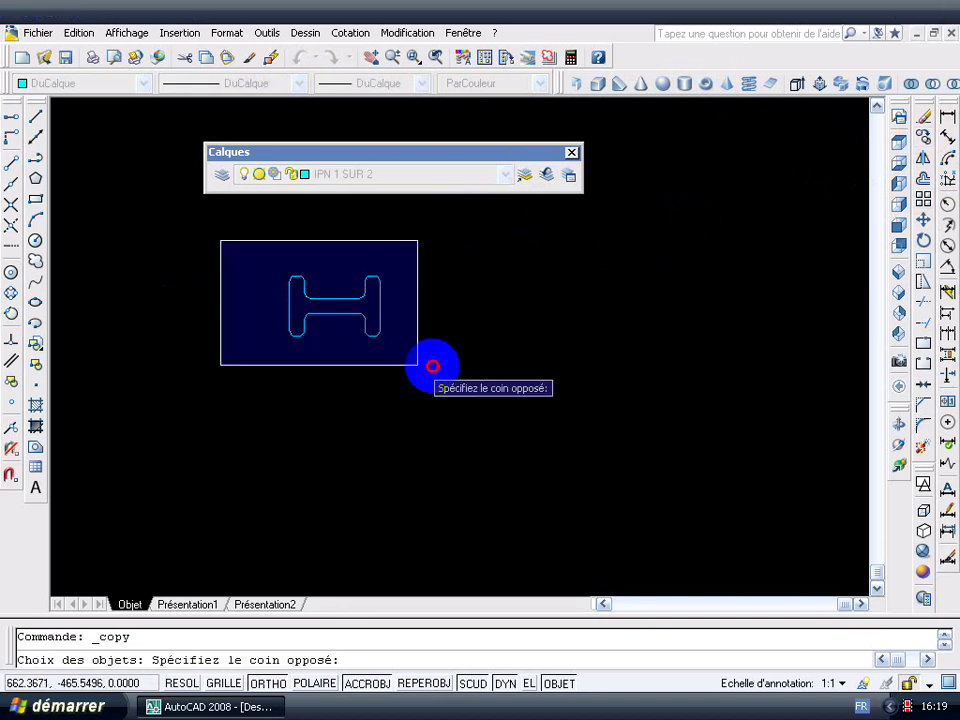
left_click(432, 366)
key("Return")
left_click(289, 306)
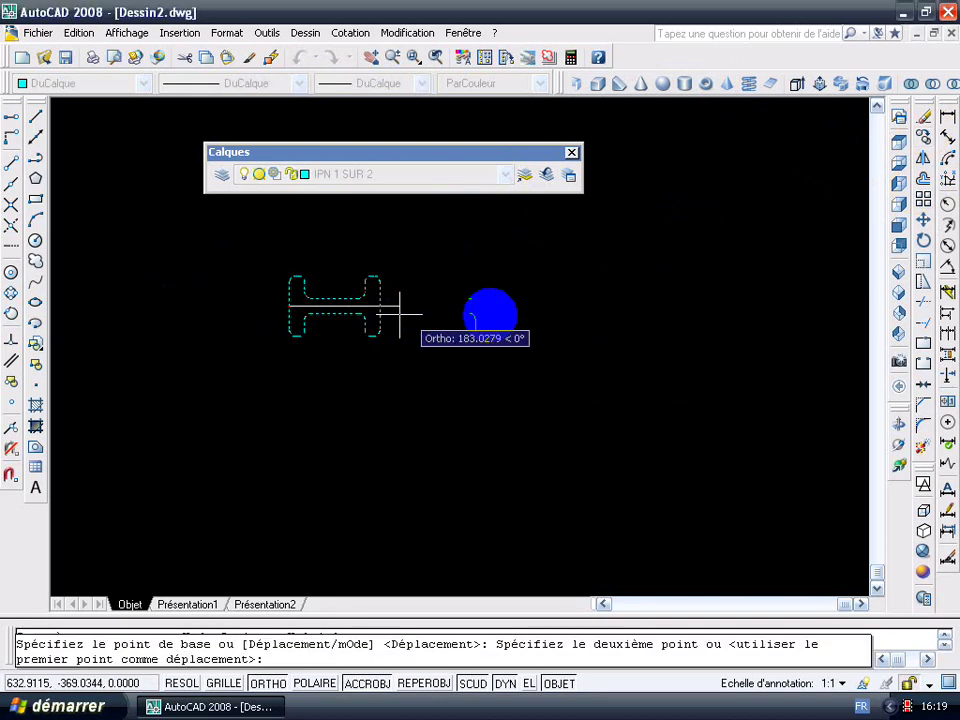
left_click(550, 316)
middle_click_drag(550, 316, 276, 351)
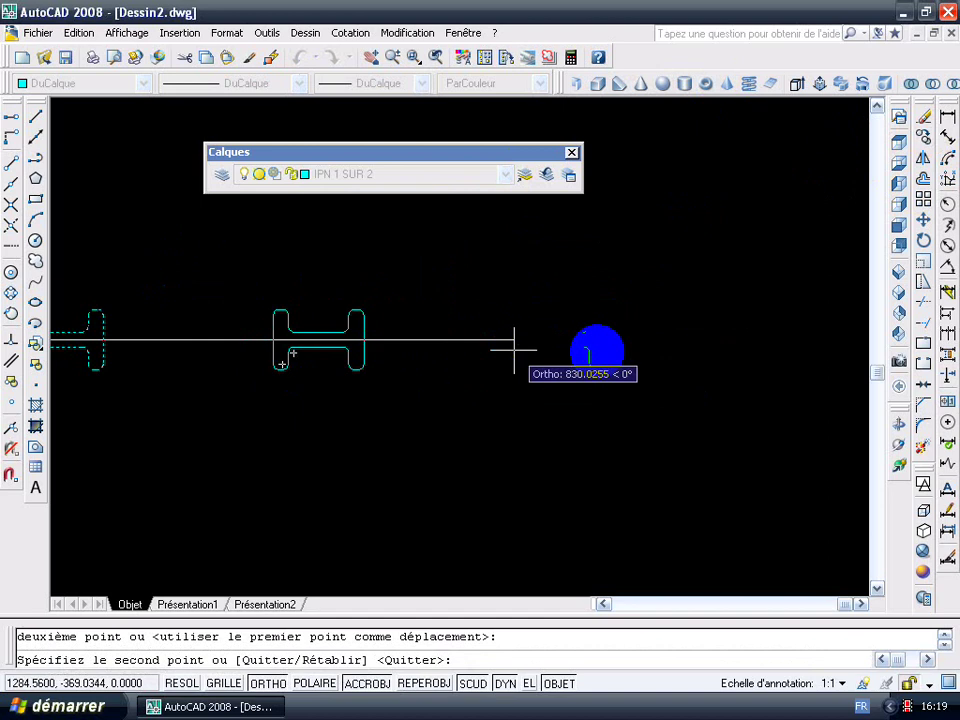
left_click(600, 350)
scroll(599, 349, "down", 4)
middle_click_drag(806, 349, 621, 349)
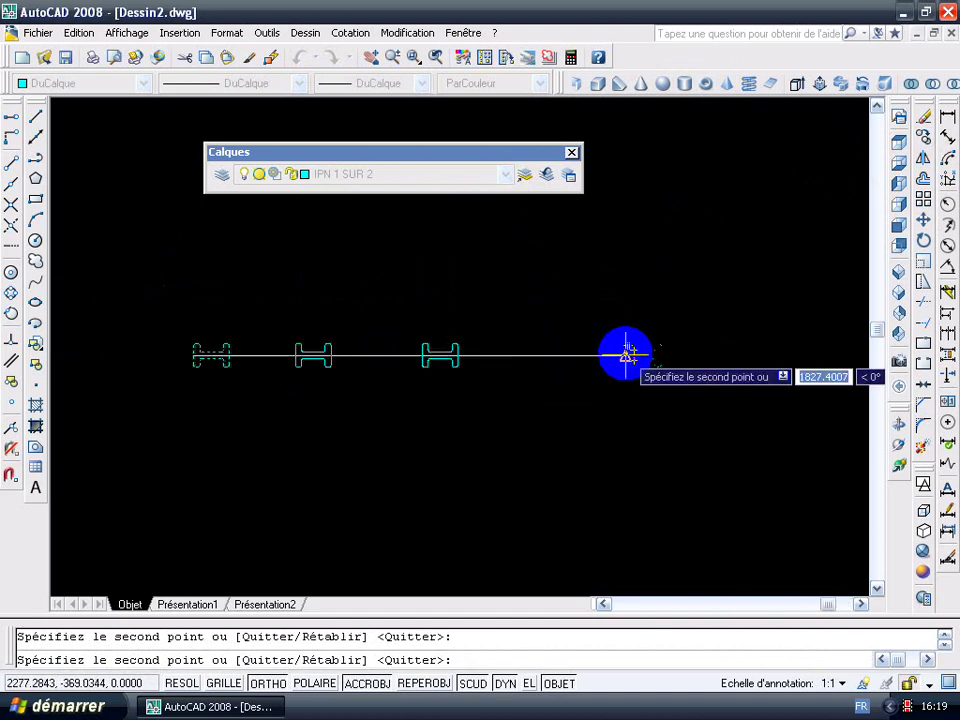
left_click(626, 352)
key("Escape")
scroll(634, 407, "down", 1)
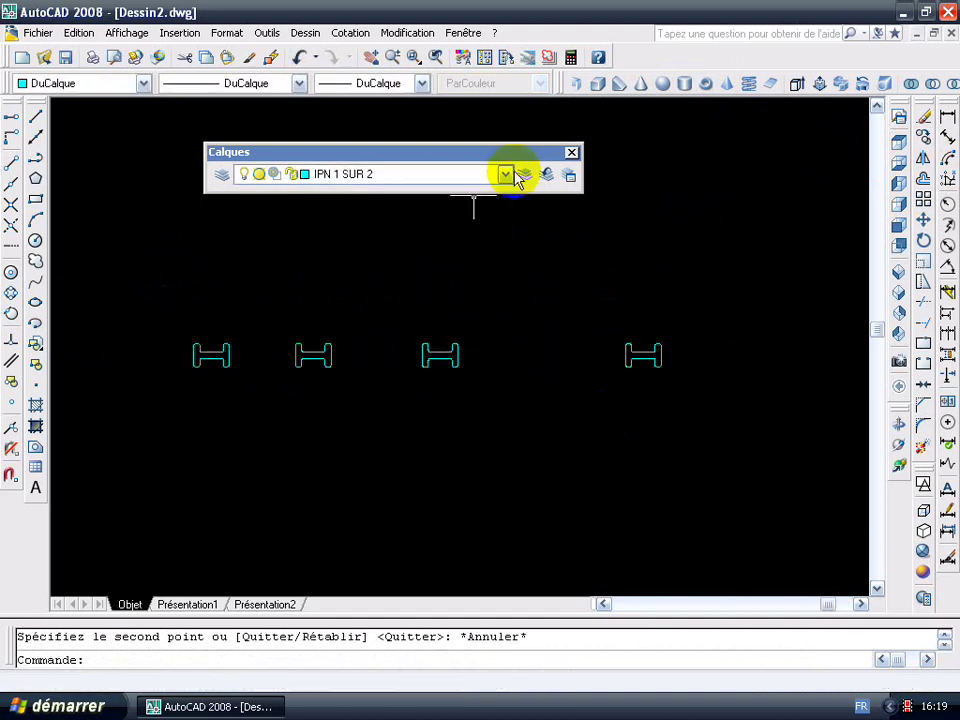
left_click(512, 174)
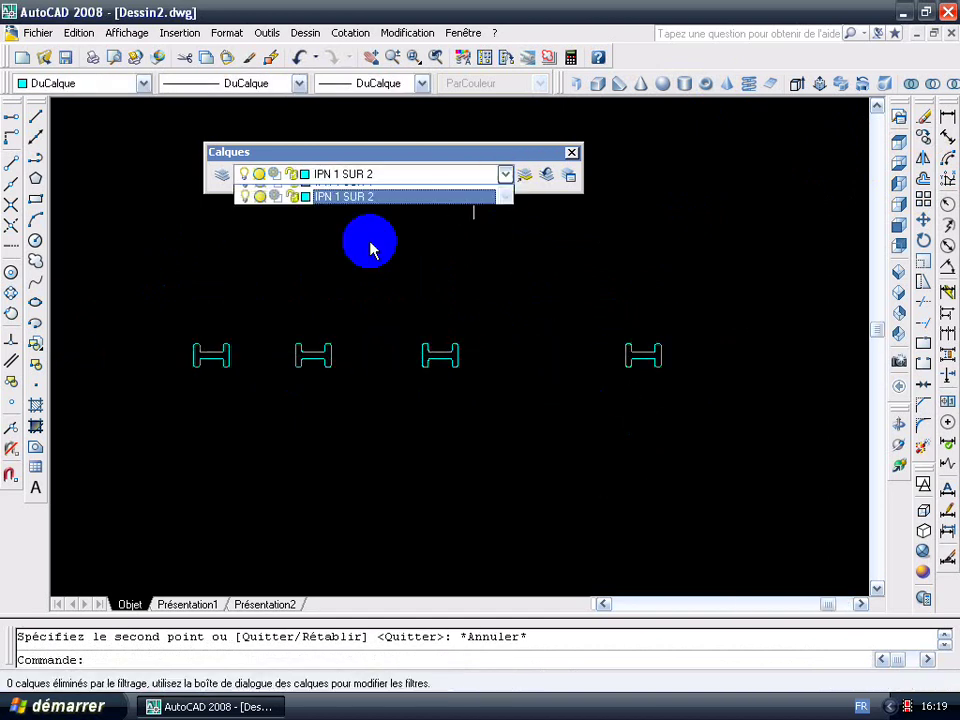
- Turn the IPN 1 SUR 2 layer off and back on, then recentre the beam row
left_click(186, 300)
left_click(454, 377)
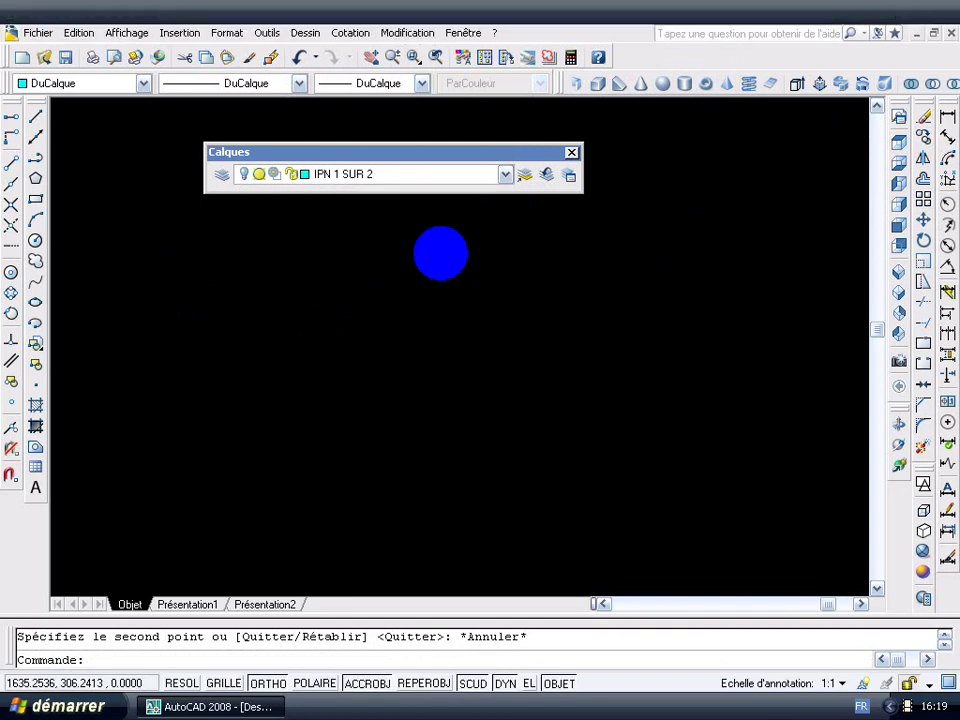
left_click(507, 177)
left_click(242, 290)
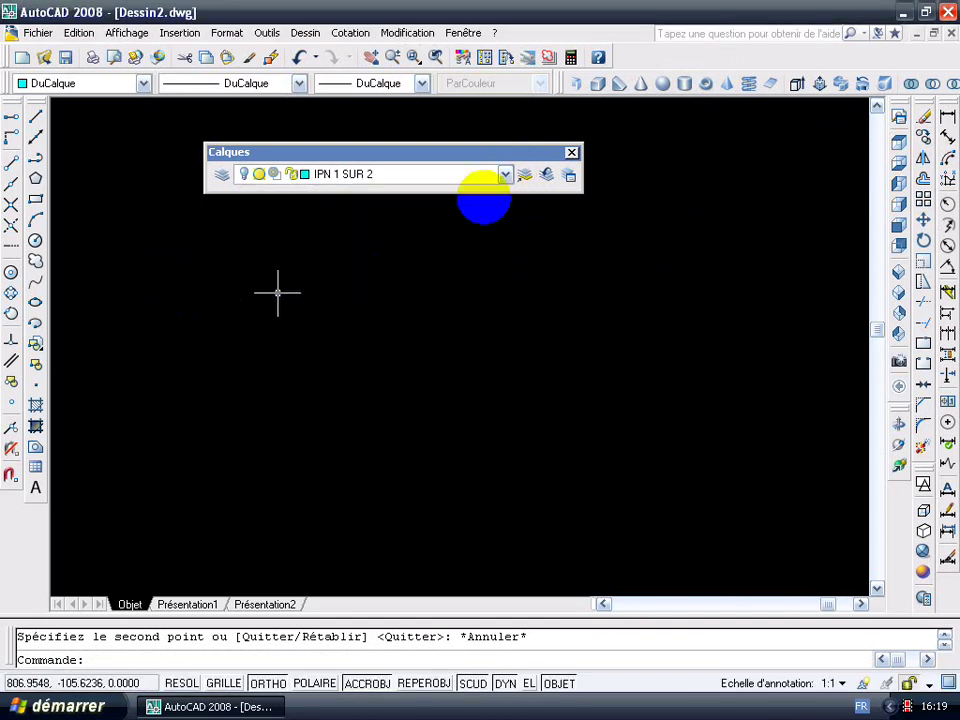
left_click(484, 178)
left_click(244, 284)
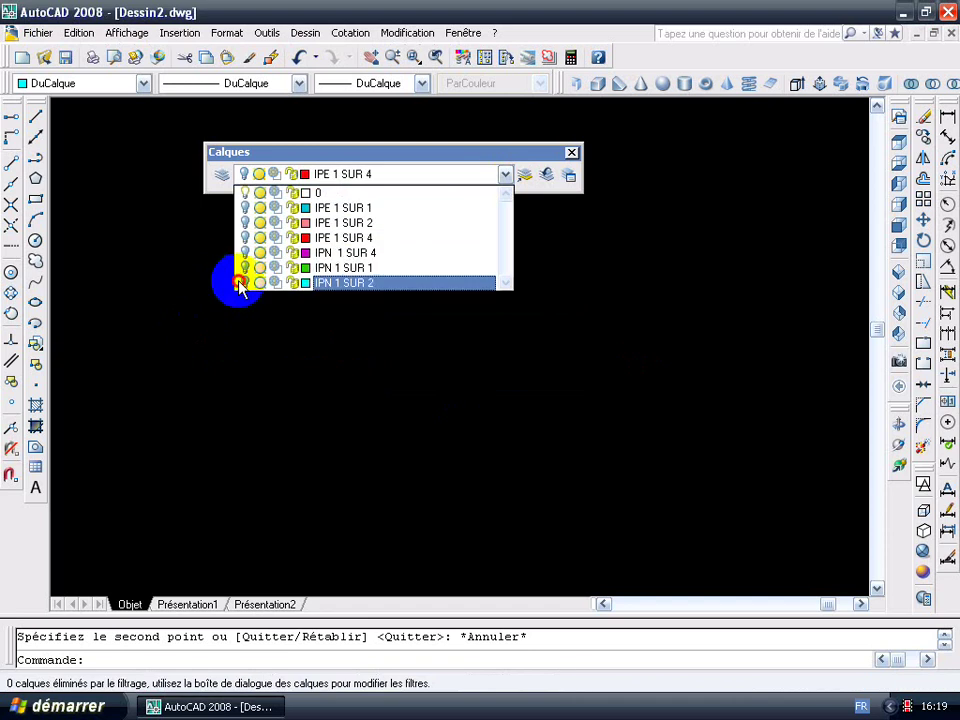
left_click(273, 342)
middle_click_drag(291, 340, 364, 205)
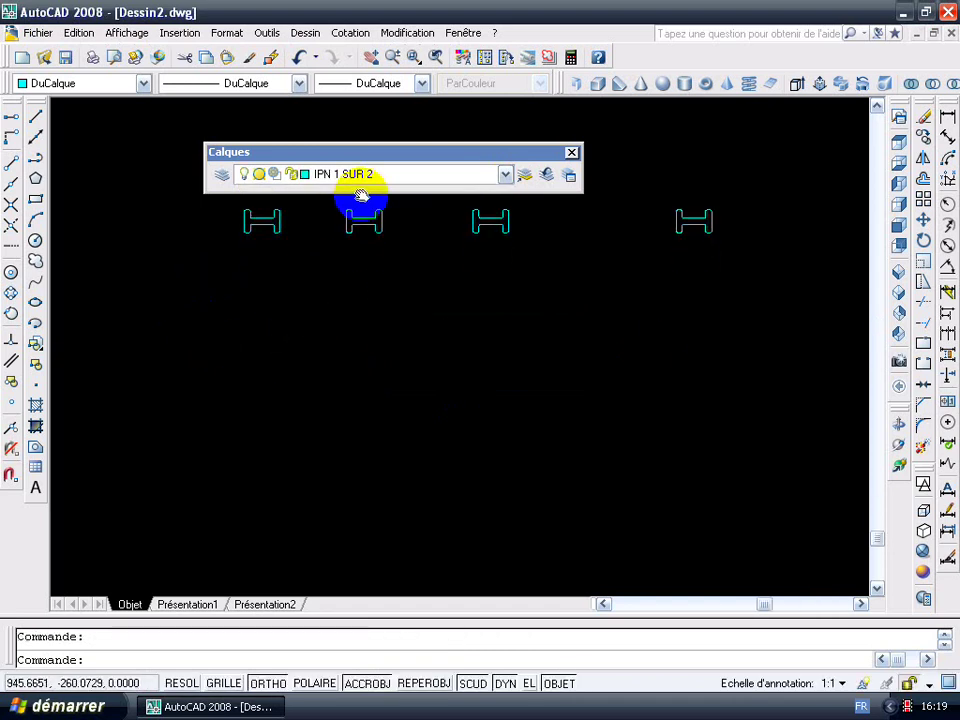
middle_click_drag(395, 263, 478, 278)
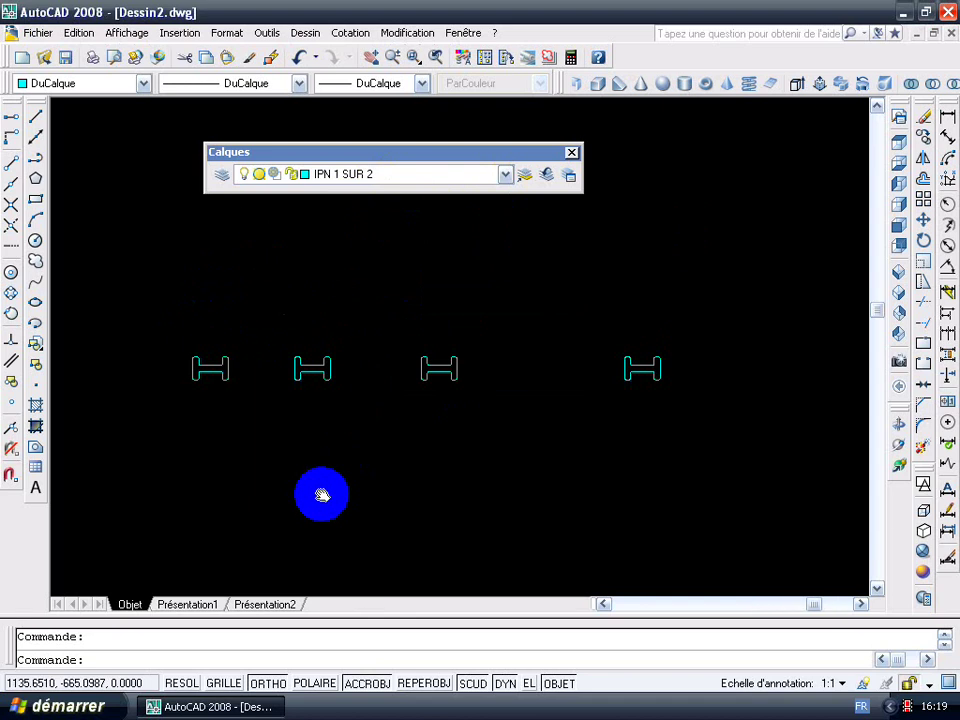
- Turn on IPE 1 SUR 1 and frame its large beam together with the row
left_click(505, 174)
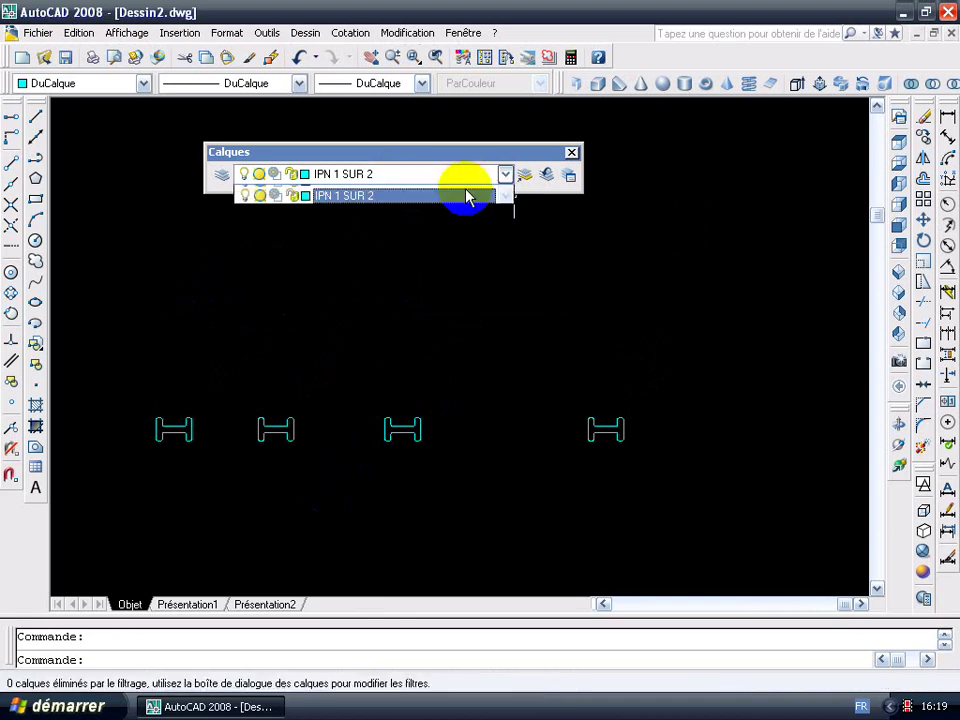
left_click(204, 214)
middle_click_drag(154, 257, 815, 170)
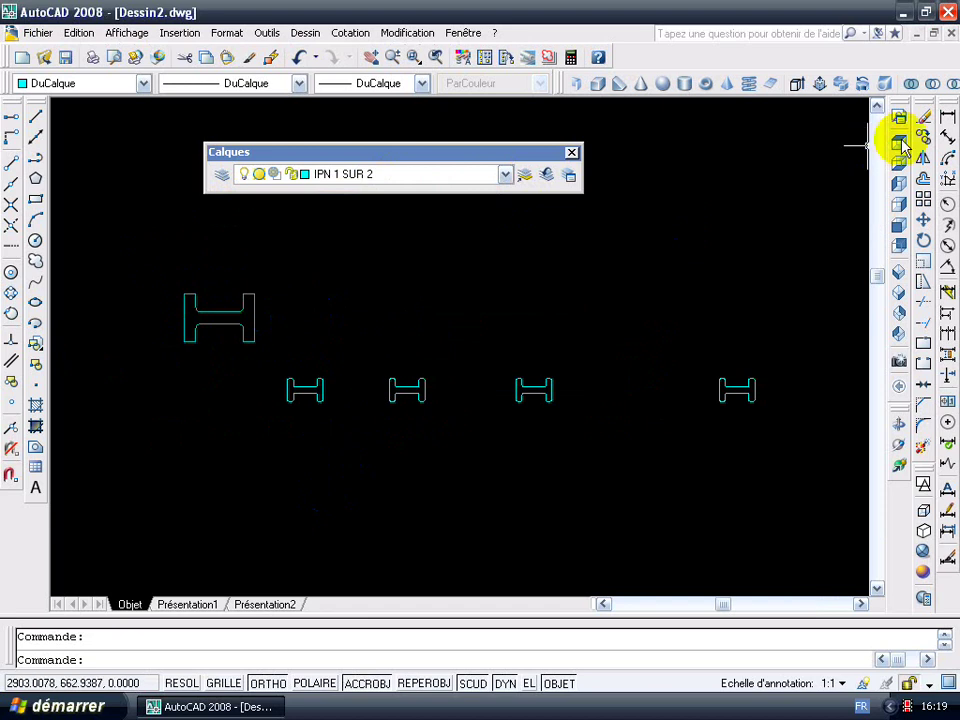
middle_click_drag(461, 257, 456, 259)
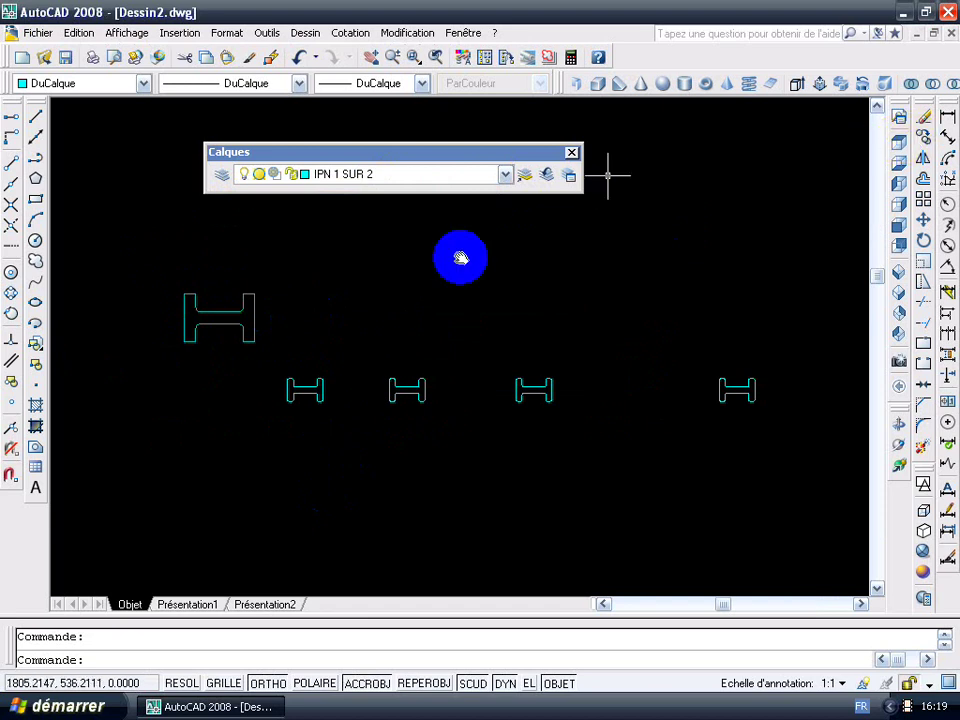
- Draw a vertical line straight up from the large beam's centre and select it
left_click(11, 116)
middle_click_drag(135, 359, 101, 556)
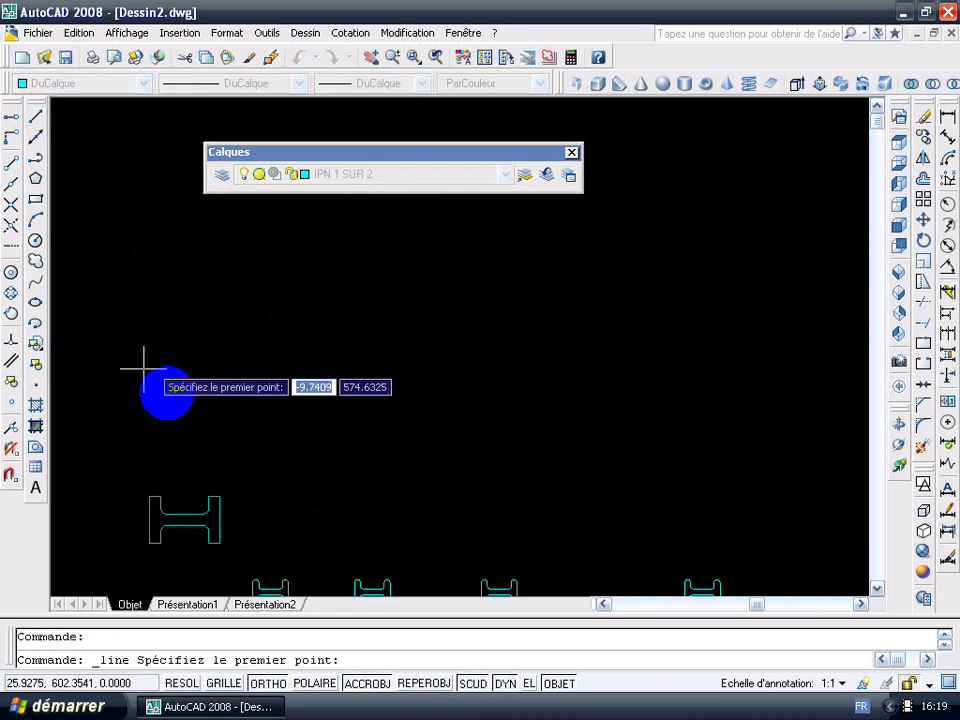
left_click(185, 514)
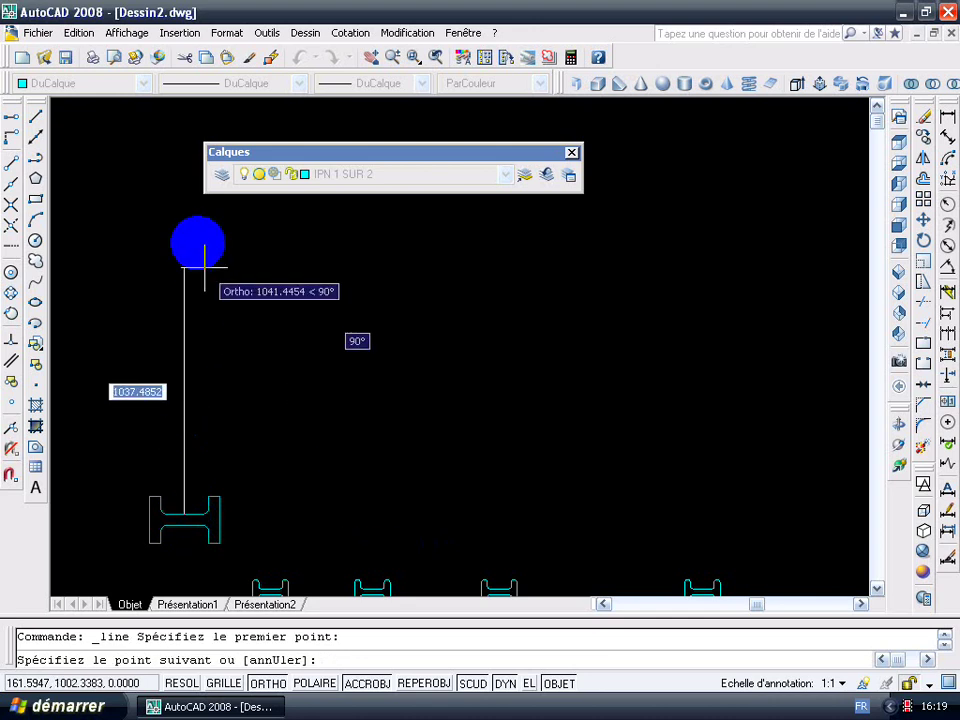
left_click(198, 228)
key("Escape")
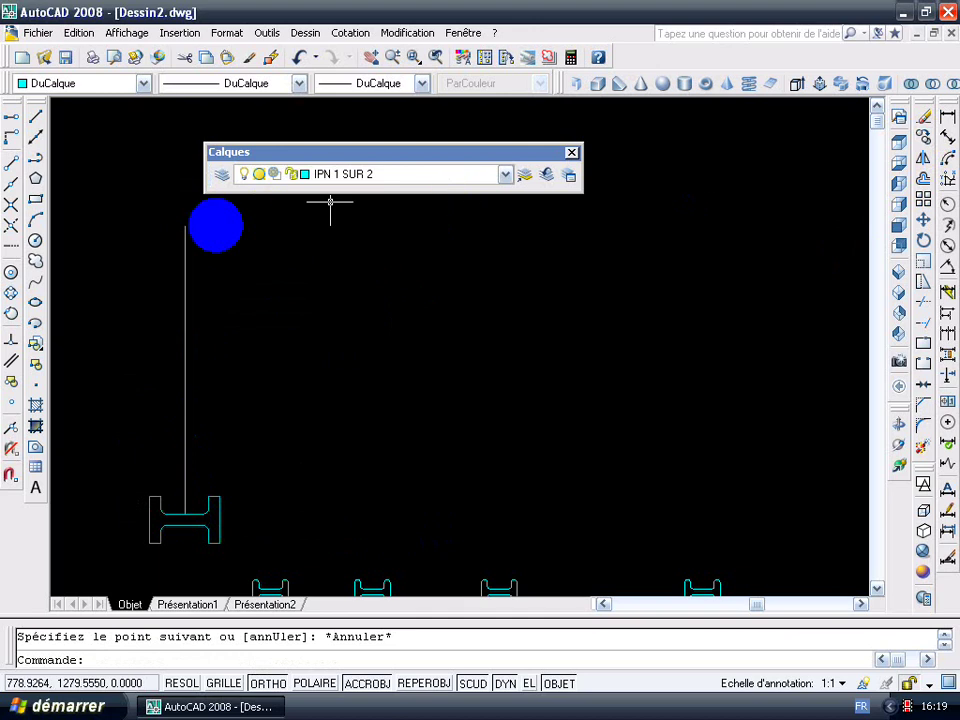
left_click(185, 253)
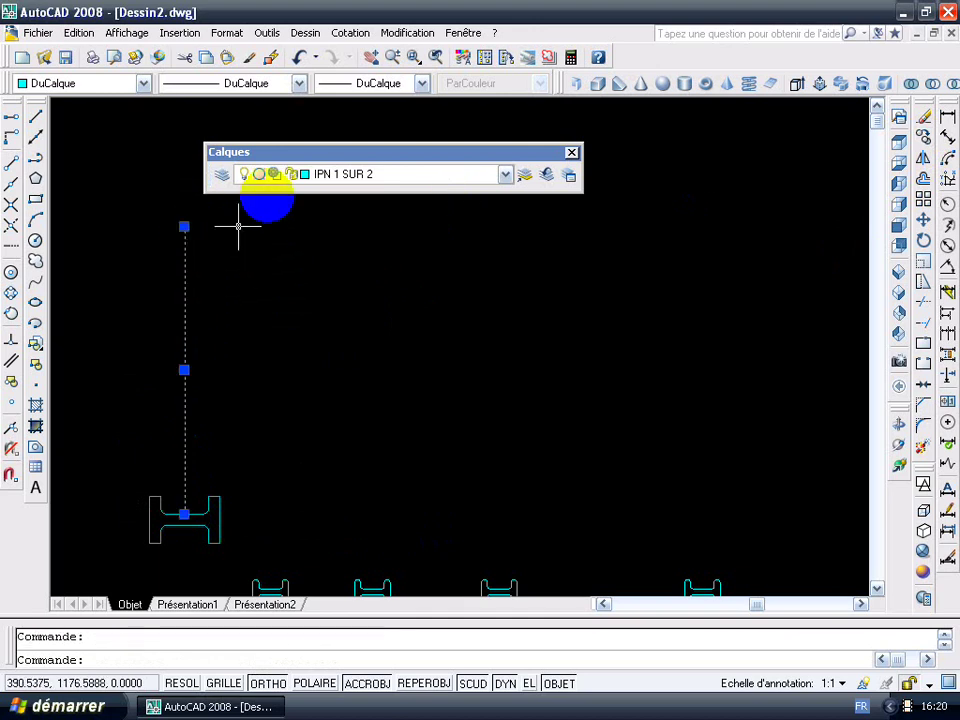
left_click(222, 175)
type("AXES")
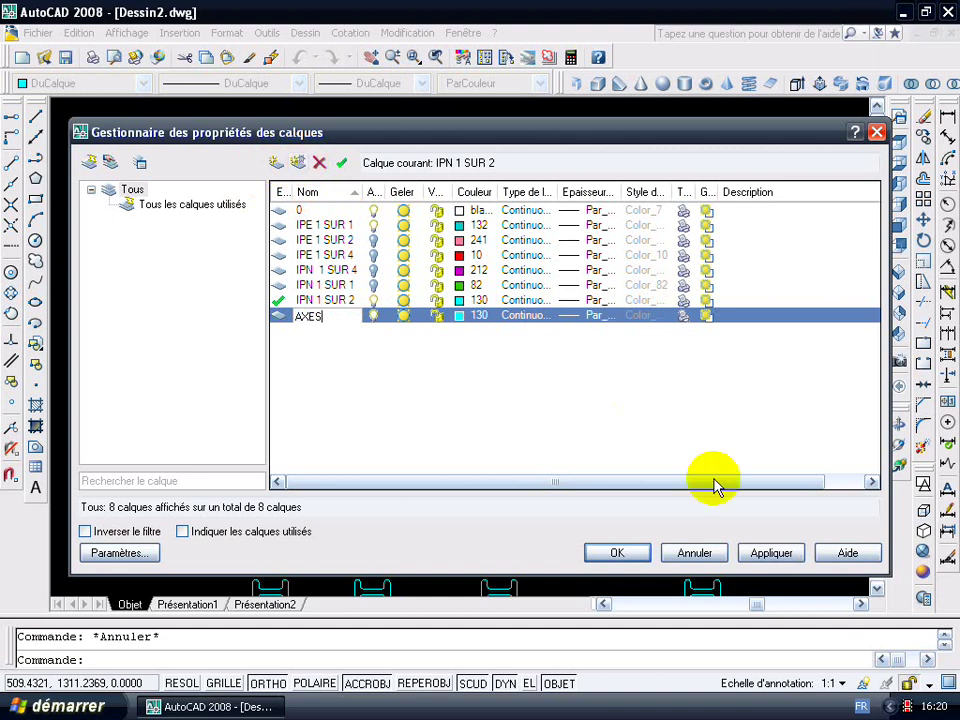
- Create the AXES layer and move the vertical line onto it
left_click(757, 551)
left_click(665, 553)
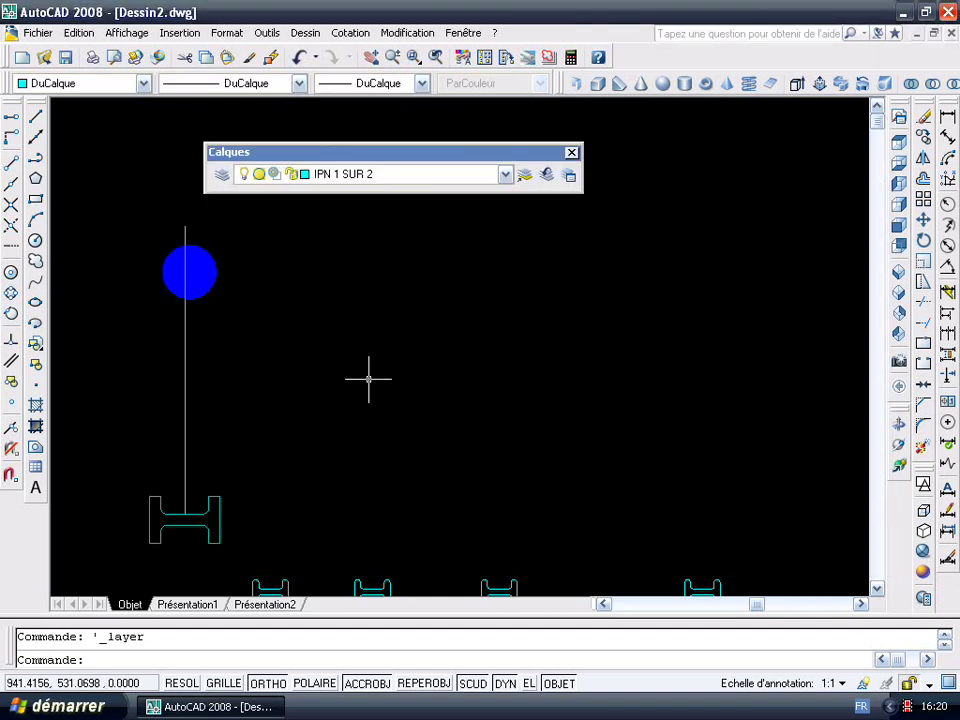
left_click(184, 266)
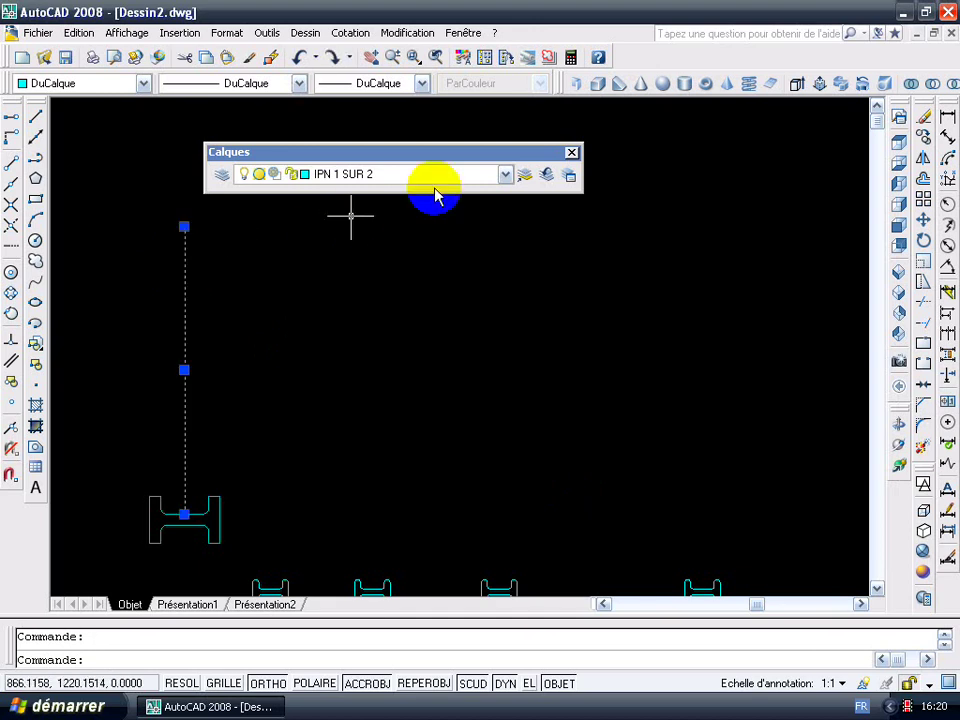
left_click(480, 175)
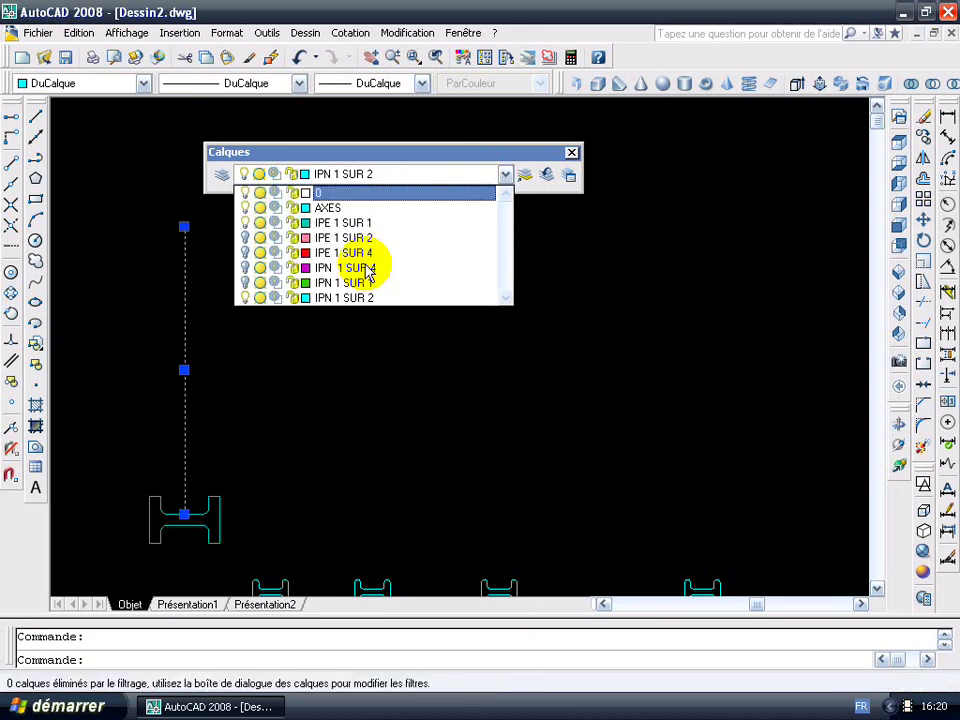
left_click(344, 207)
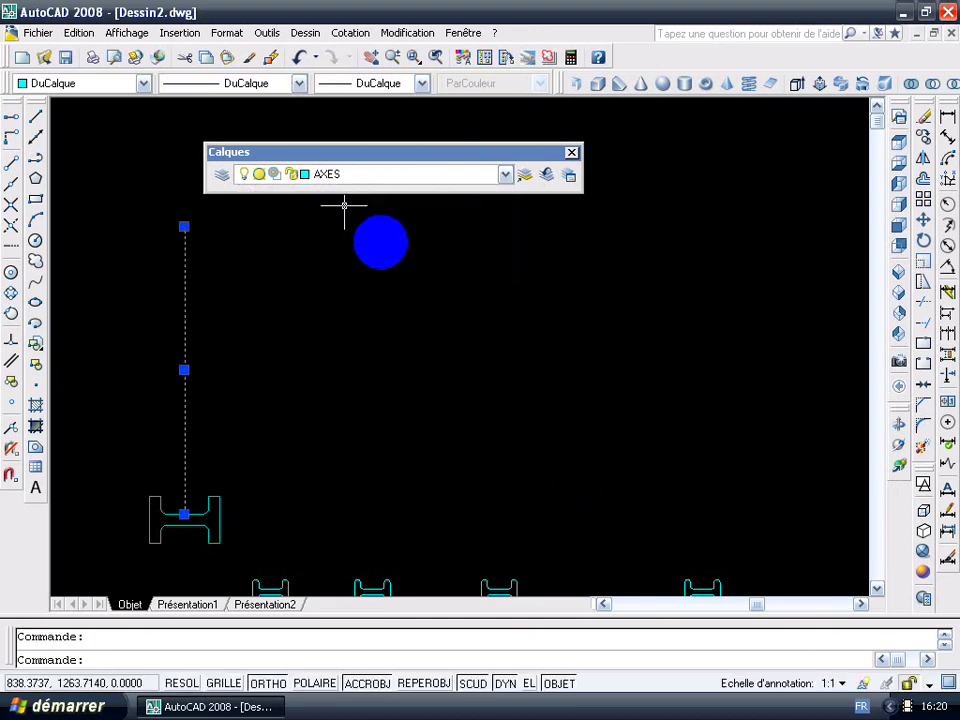
- Set the AXES layer colour to 40, adding a new layer Calque1 along the way
left_click(504, 176)
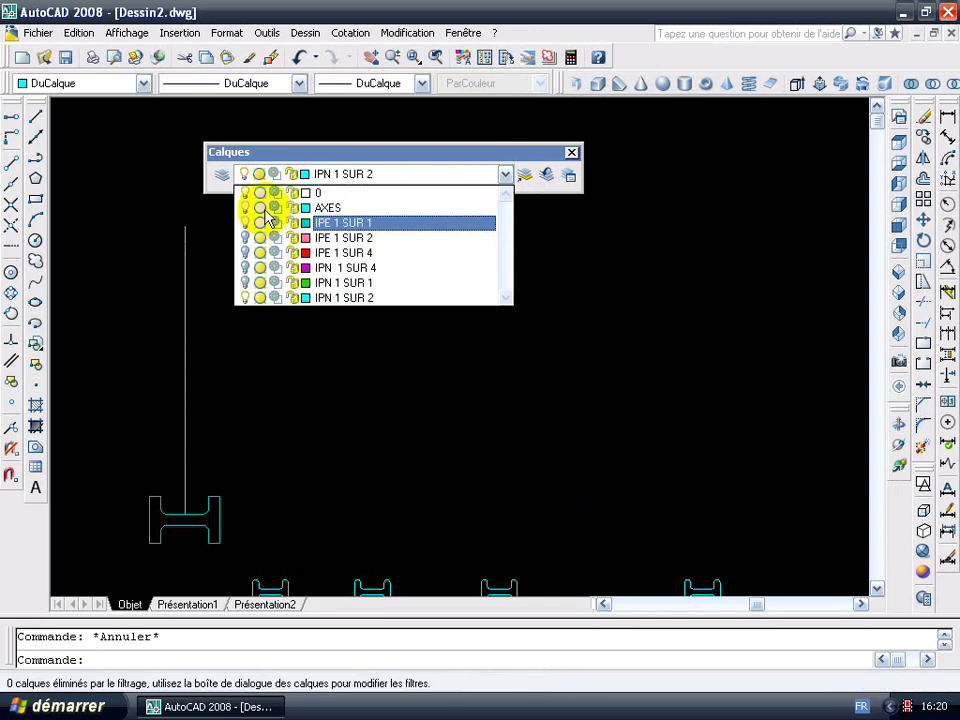
left_click(224, 176)
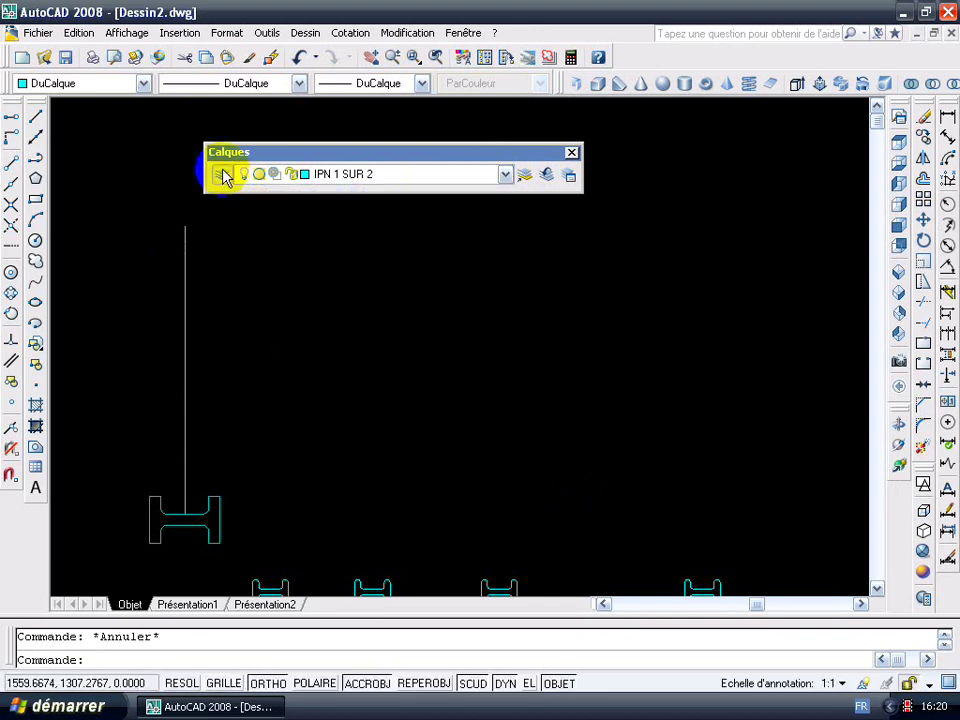
left_click(224, 176)
left_click(277, 165)
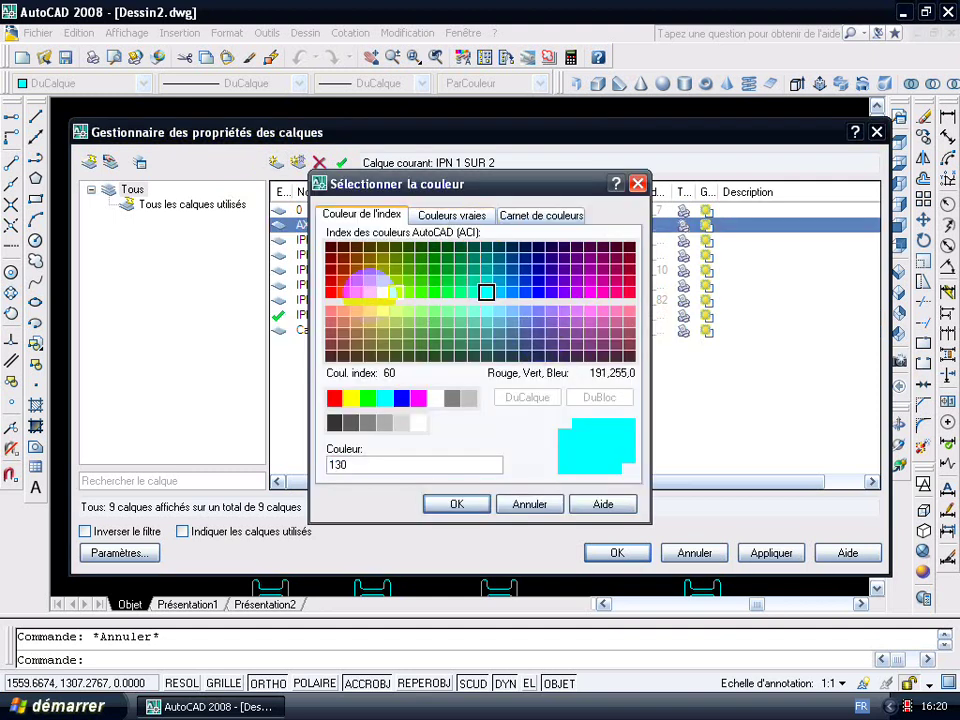
left_click(456, 504)
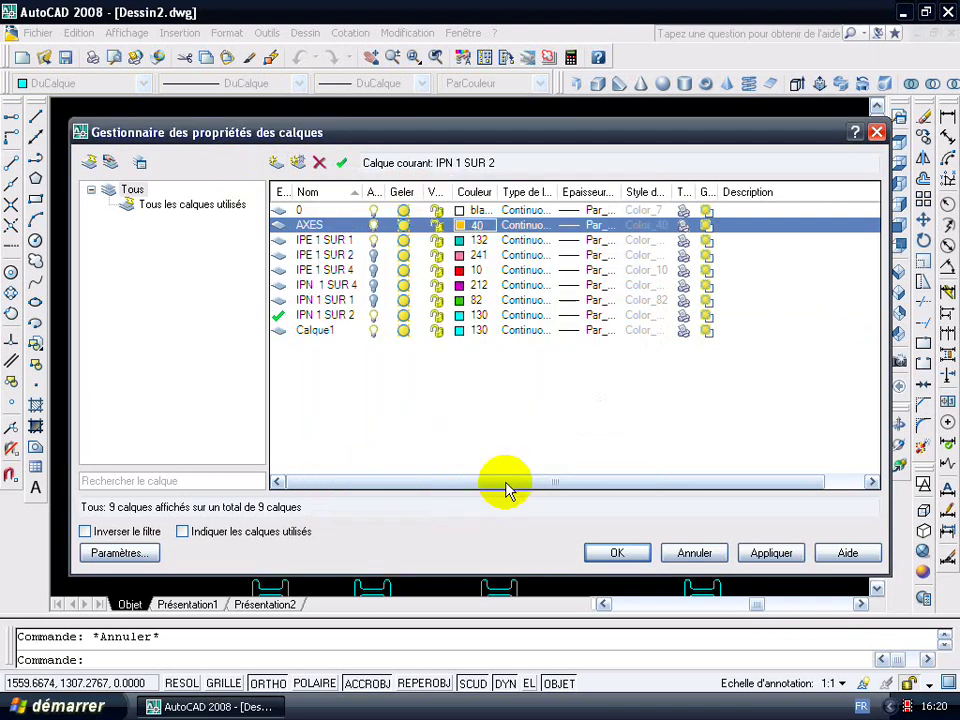
left_click(770, 553)
left_click(617, 553)
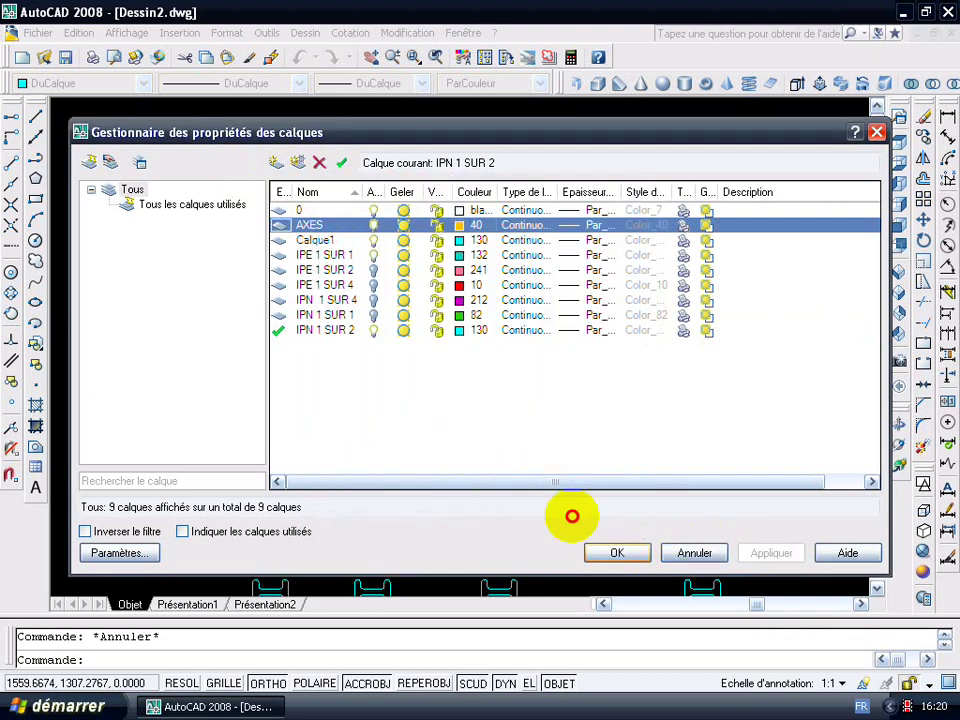
middle_click_drag(317, 330, 332, 318)
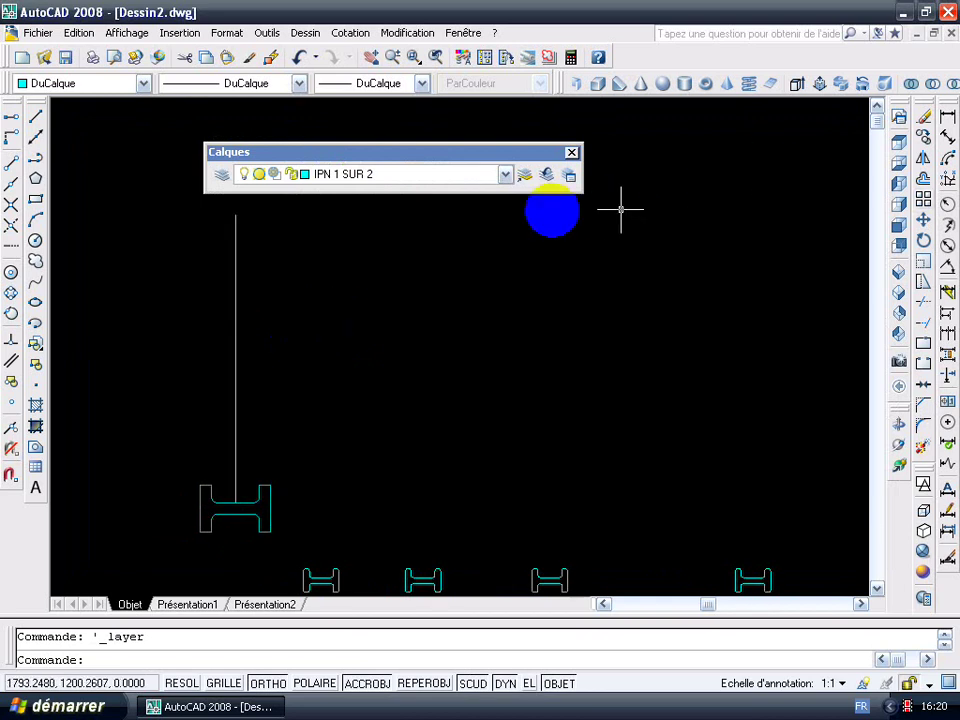
left_click(505, 175)
- Make AXES the current layer and start copying the vertical axis line from the large beam
left_click(414, 207)
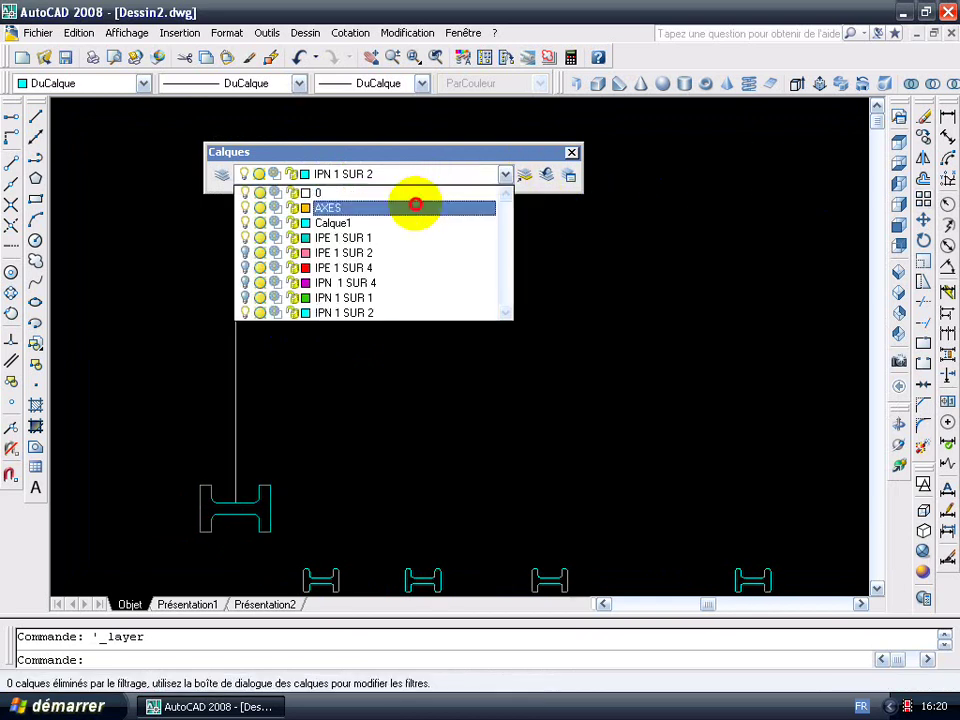
left_click(922, 140)
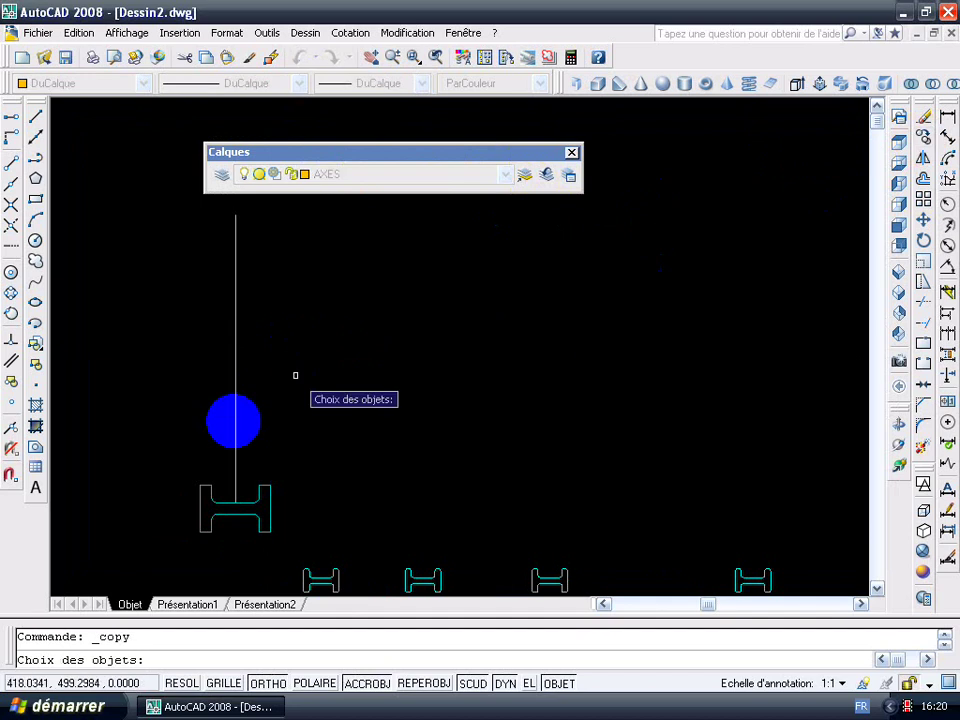
left_click(235, 432)
key("Return")
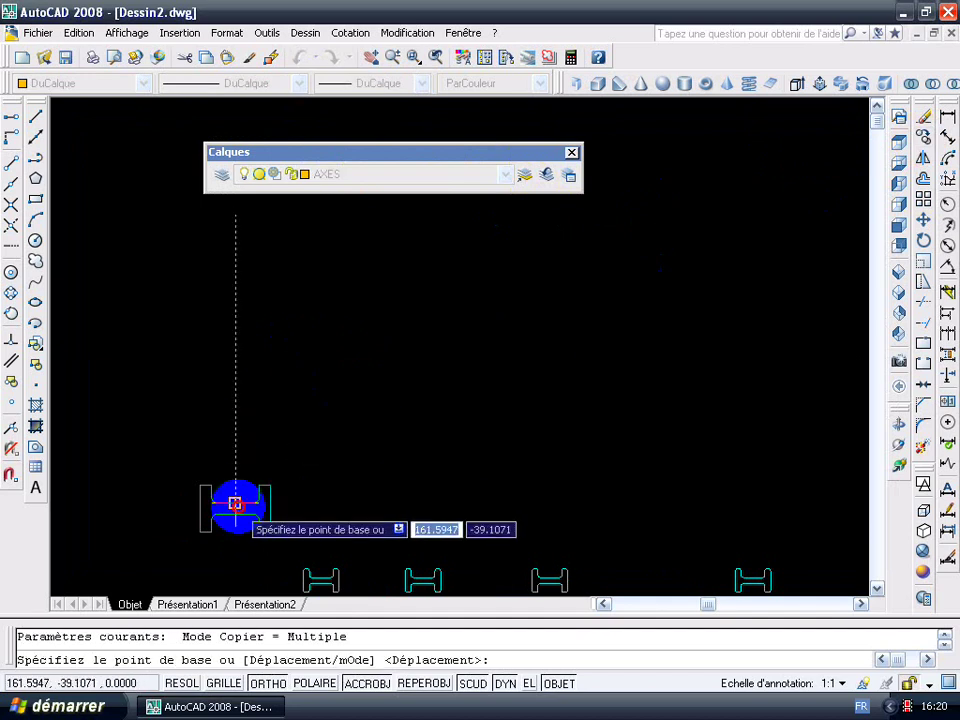
left_click(235, 501)
- Place two copies of the axis line to the right, then cancel and zoom to extents
left_click(525, 502)
middle_click_drag(781, 506, 551, 514)
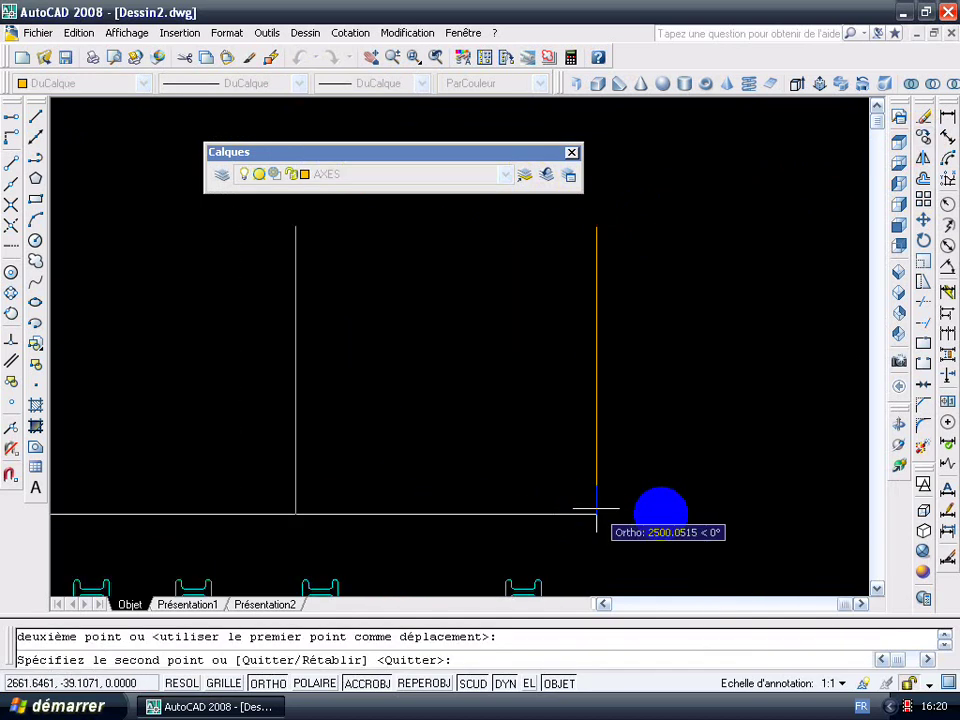
left_click(663, 508)
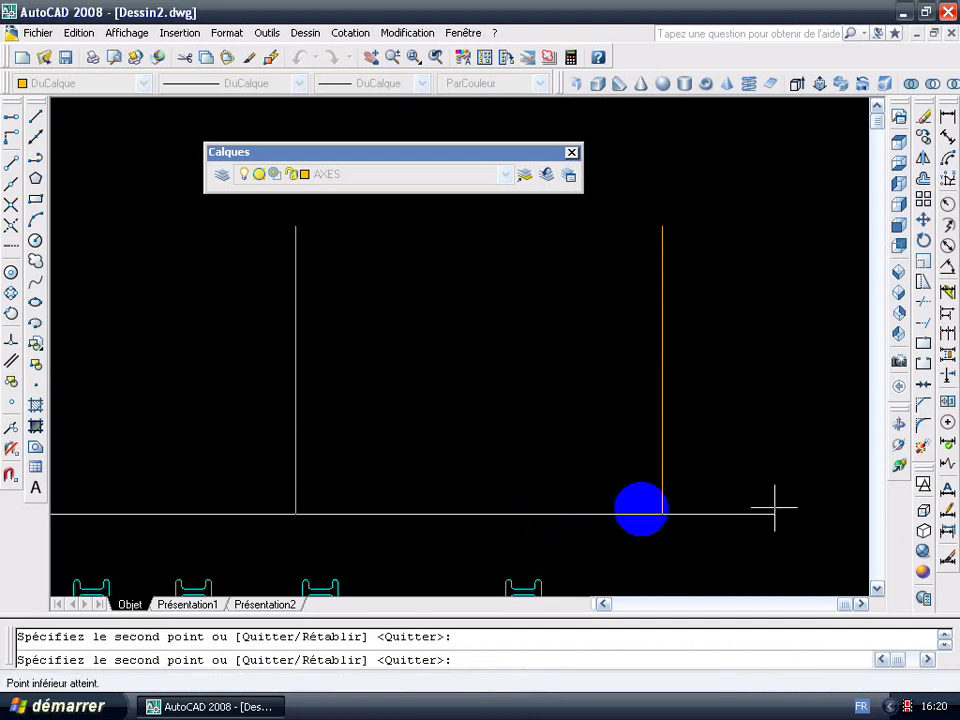
middle_click_drag(774, 492, 806, 487)
key("Escape")
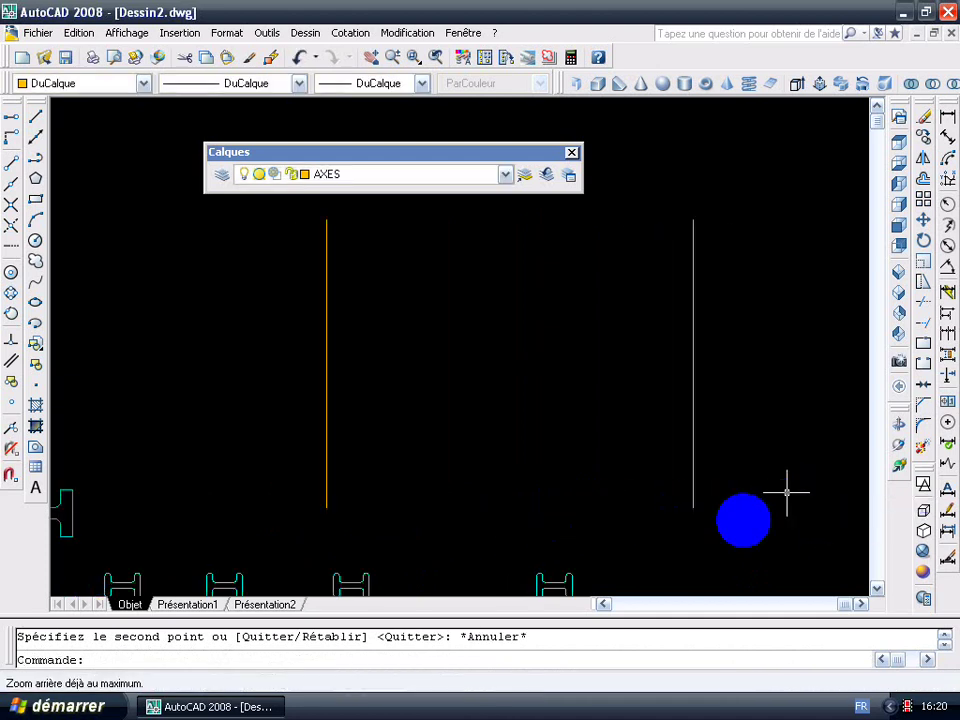
middle_click(740, 514)
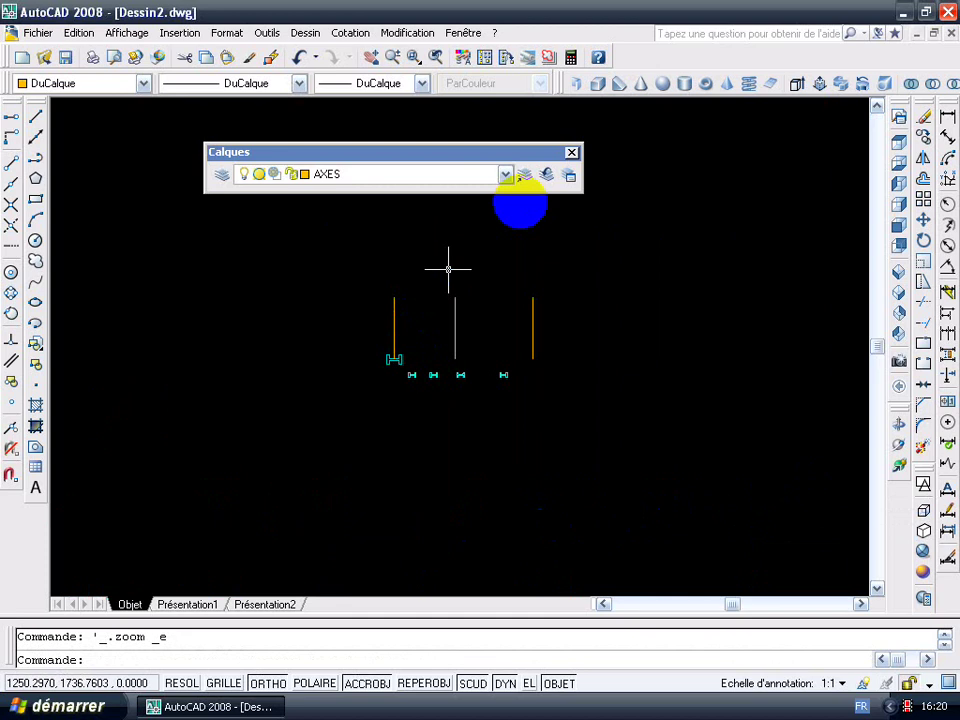
- Turn the AXES layer off and back on, then make IPE 1 SUR 1 current
left_click(482, 172)
left_click(244, 207)
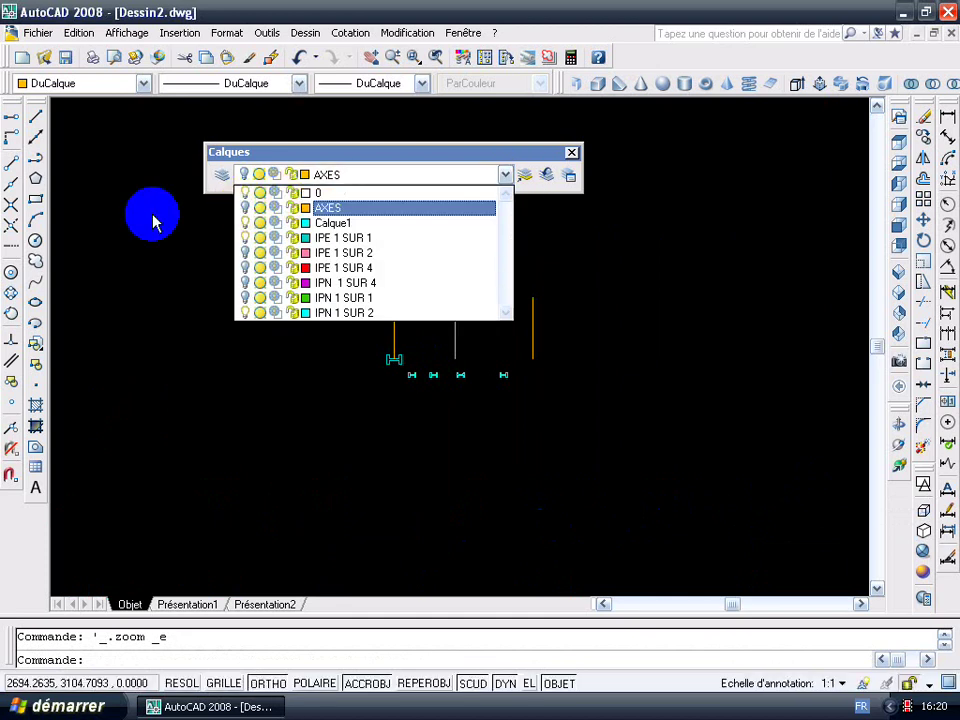
left_click(482, 385)
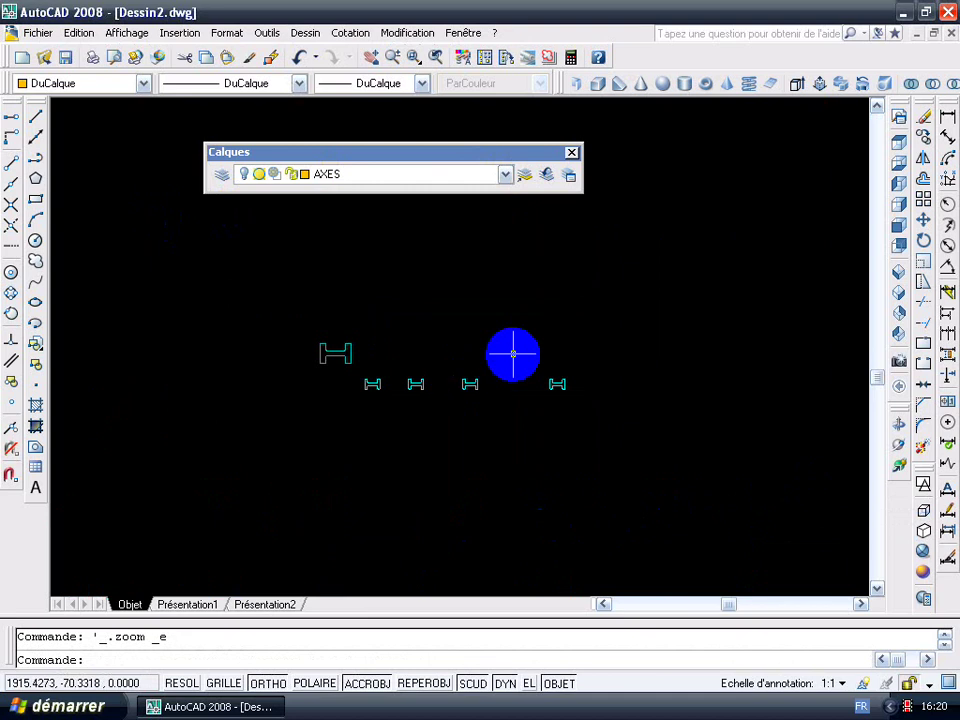
left_click(461, 174)
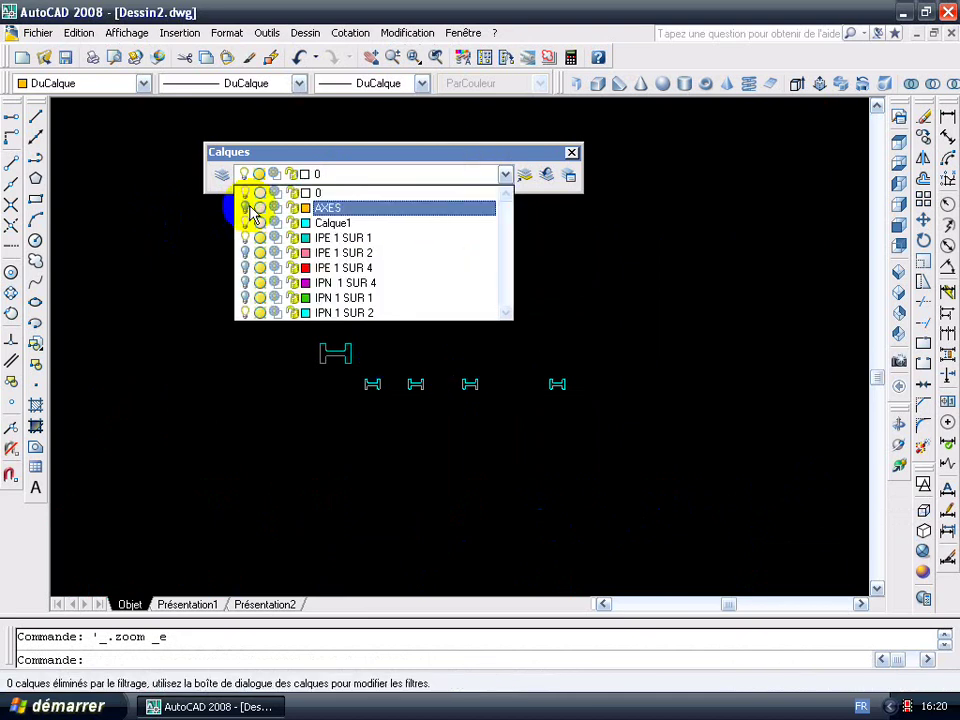
left_click(237, 210)
left_click(115, 235)
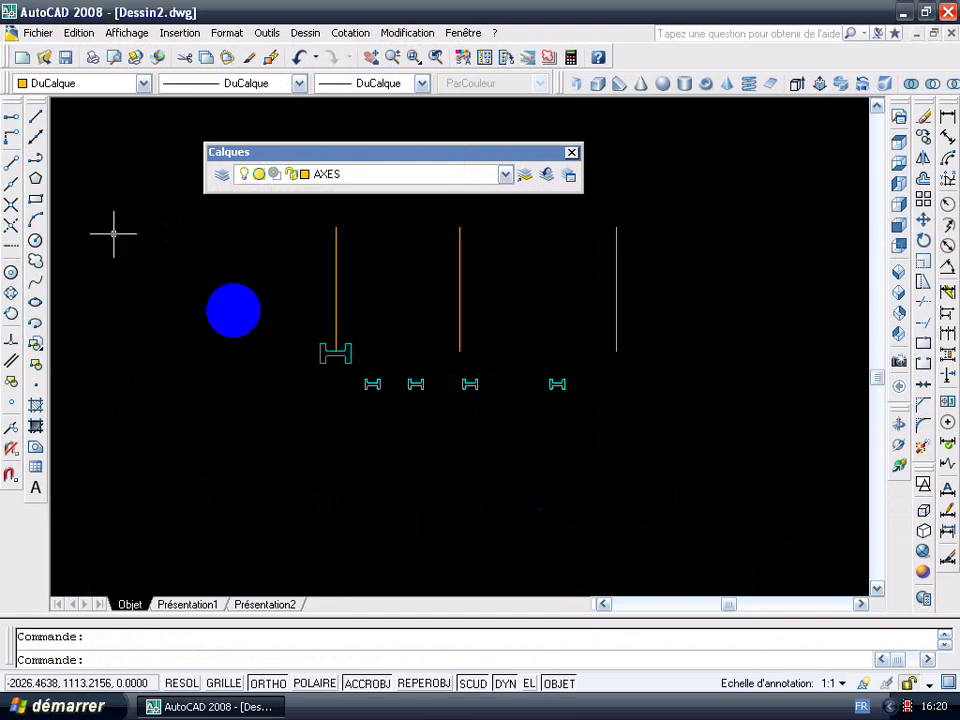
left_click(441, 182)
left_click(376, 238)
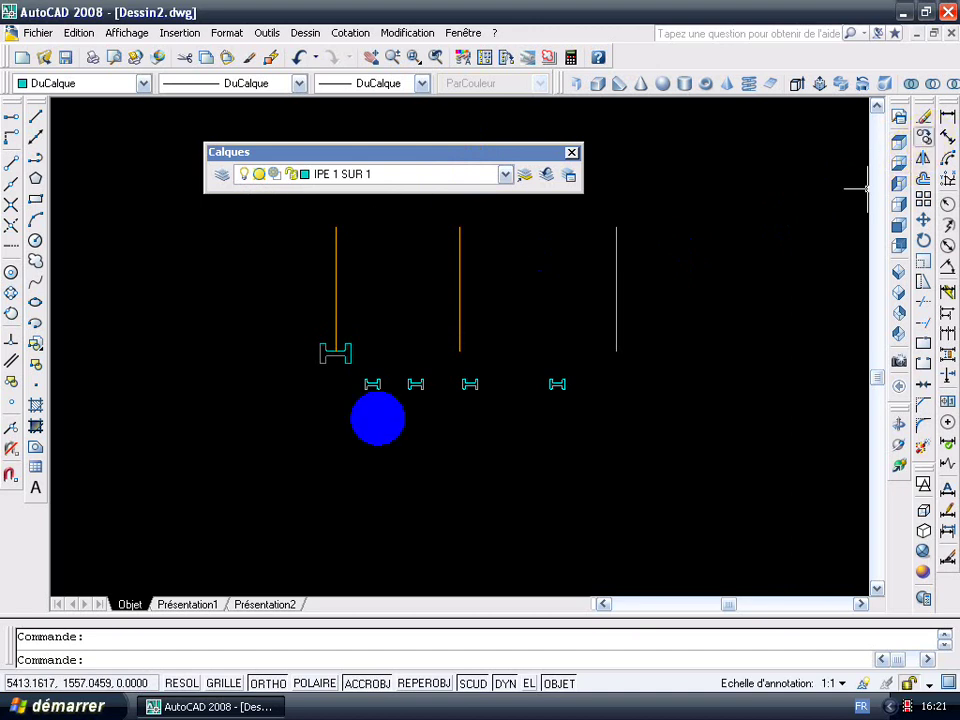
- Start copying the IPE beam profile, then cancel the attempt
left_click(923, 137)
left_click(338, 357)
right_click(355, 360)
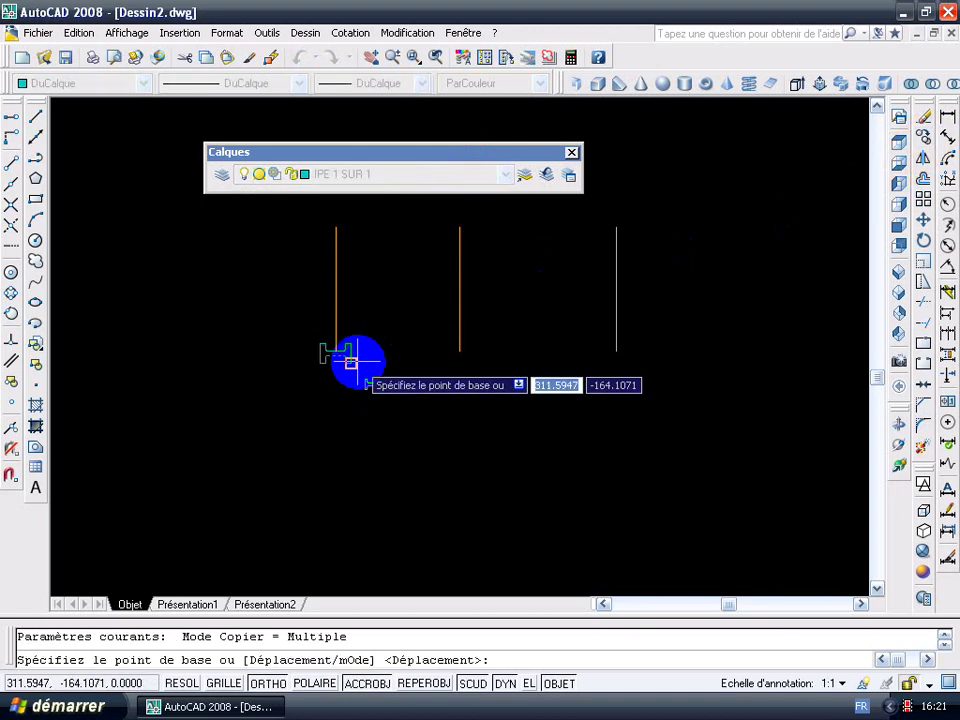
key("Escape")
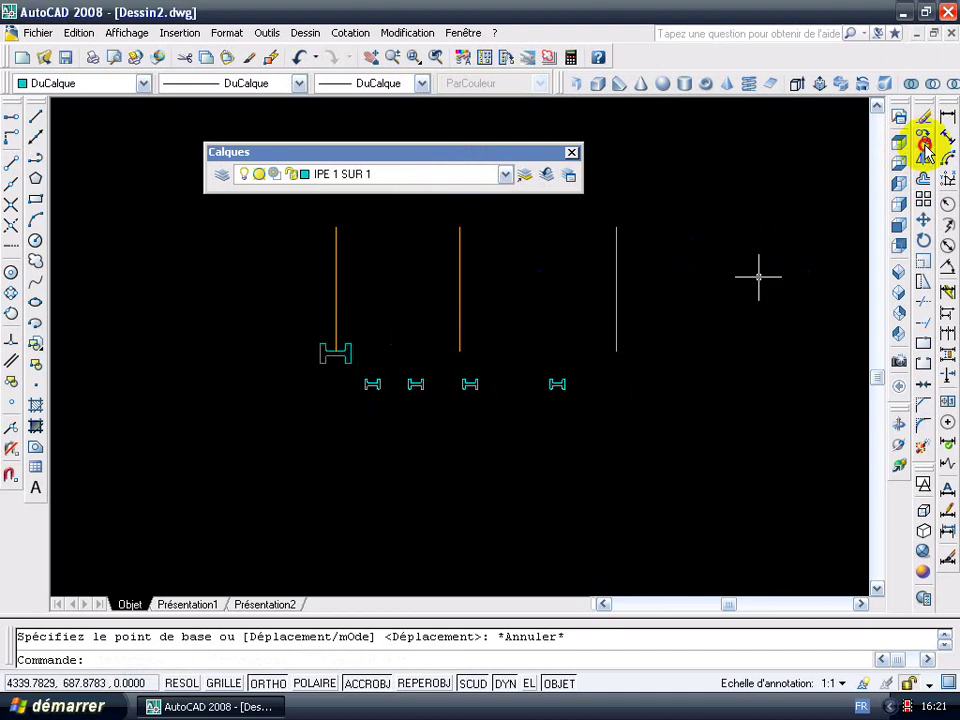
- Copy the IPE profile from the left axis end onto the middle and right axis ends
left_click(923, 145)
left_click(296, 322)
left_click(382, 357)
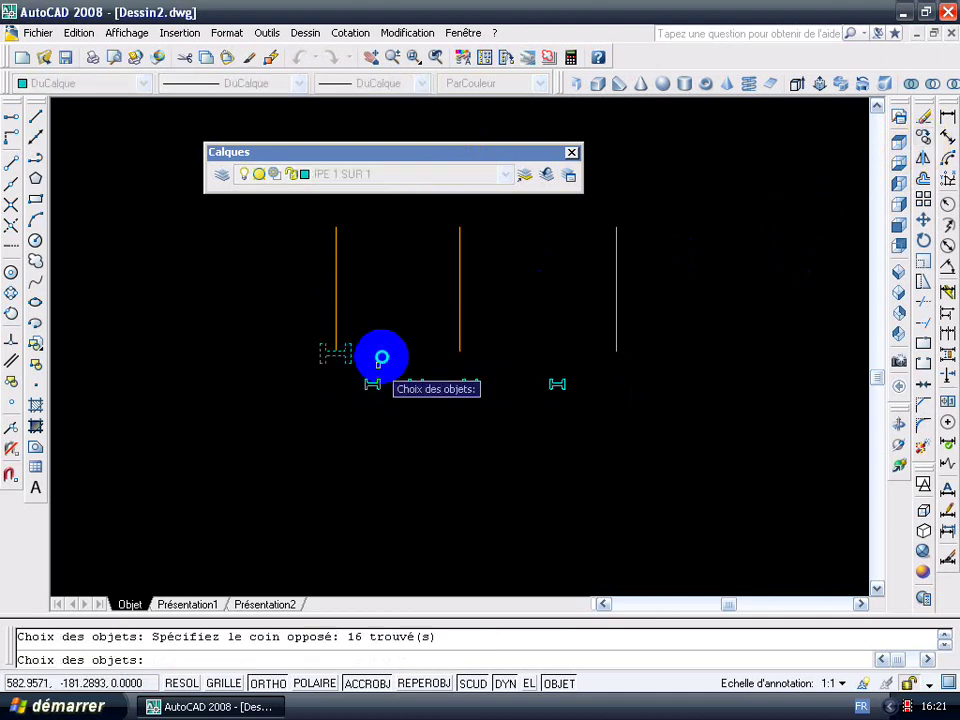
right_click(326, 354)
scroll(330, 345, "up", 2)
left_click(349, 340)
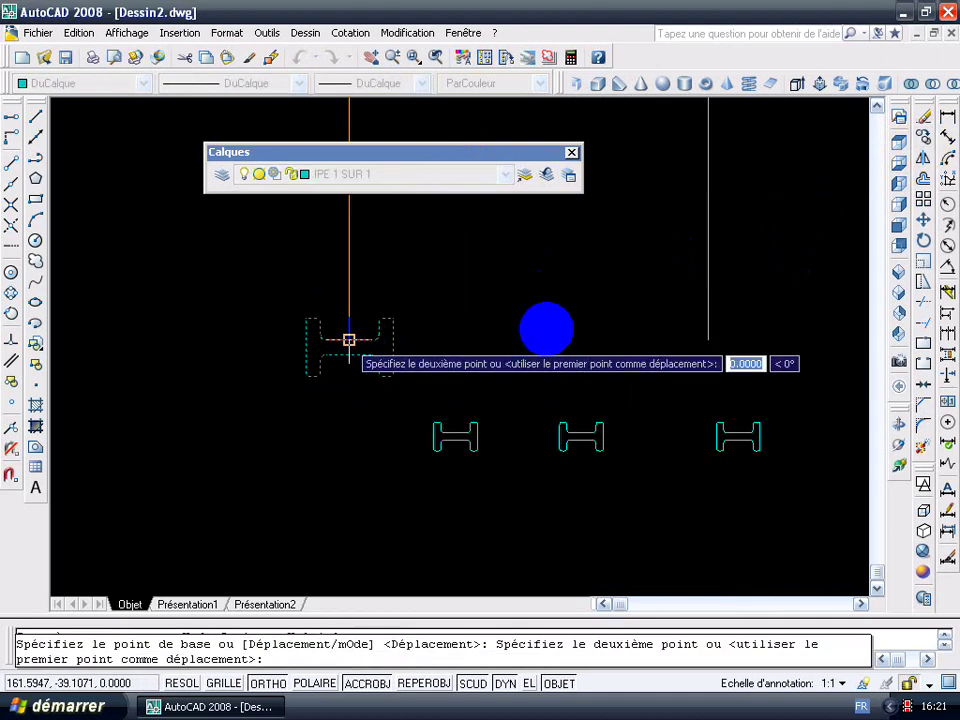
middle_click_drag(349, 340, 203, 398)
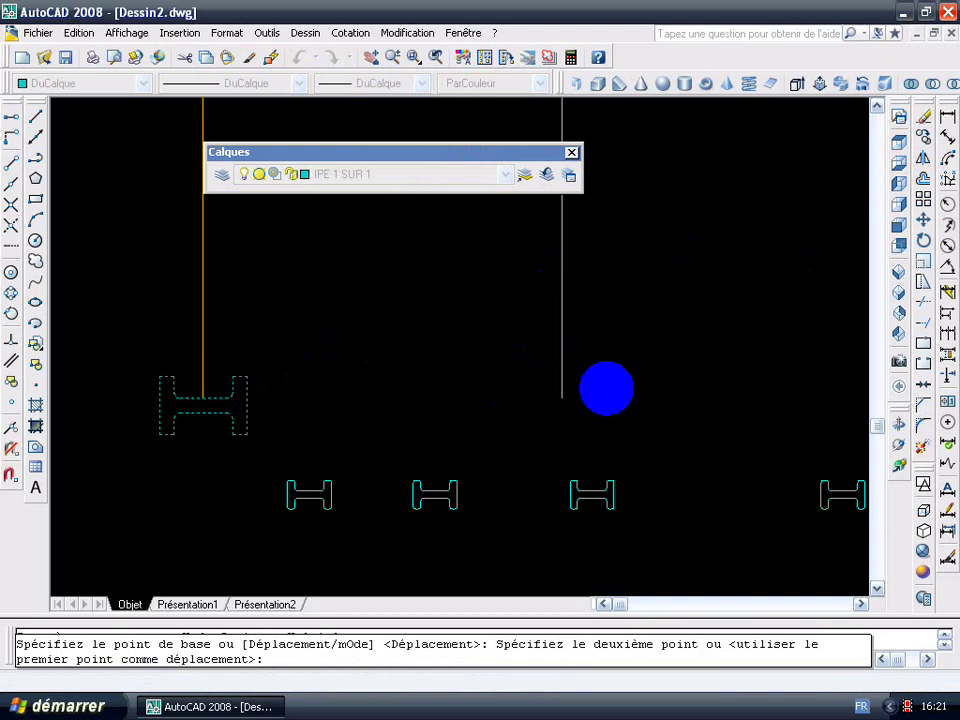
left_click(561, 397)
scroll(381, 417, "down", 3)
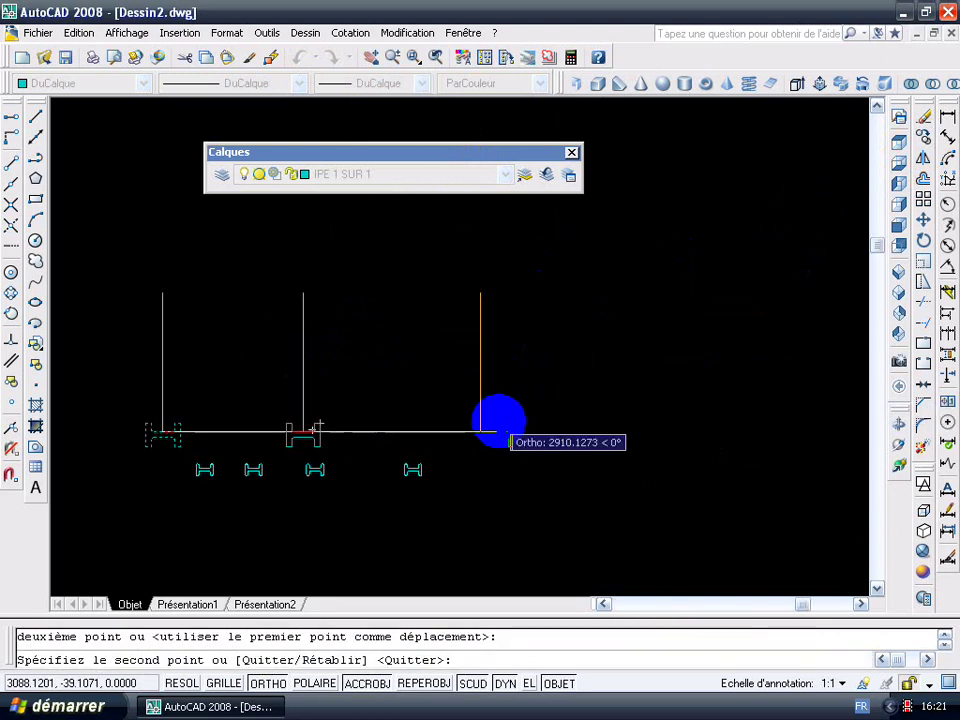
left_click(476, 432)
key("Escape")
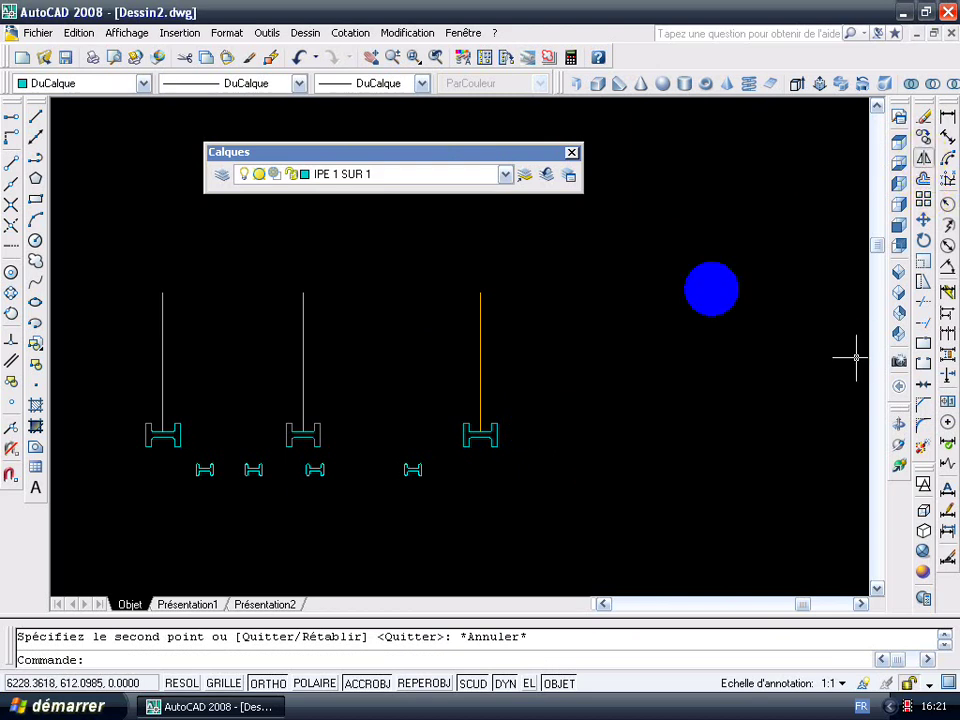
- Mirror the three IPE profiles across a horizontal line, keeping the originals, and zoom to extents
left_click(947, 158)
left_click(106, 399)
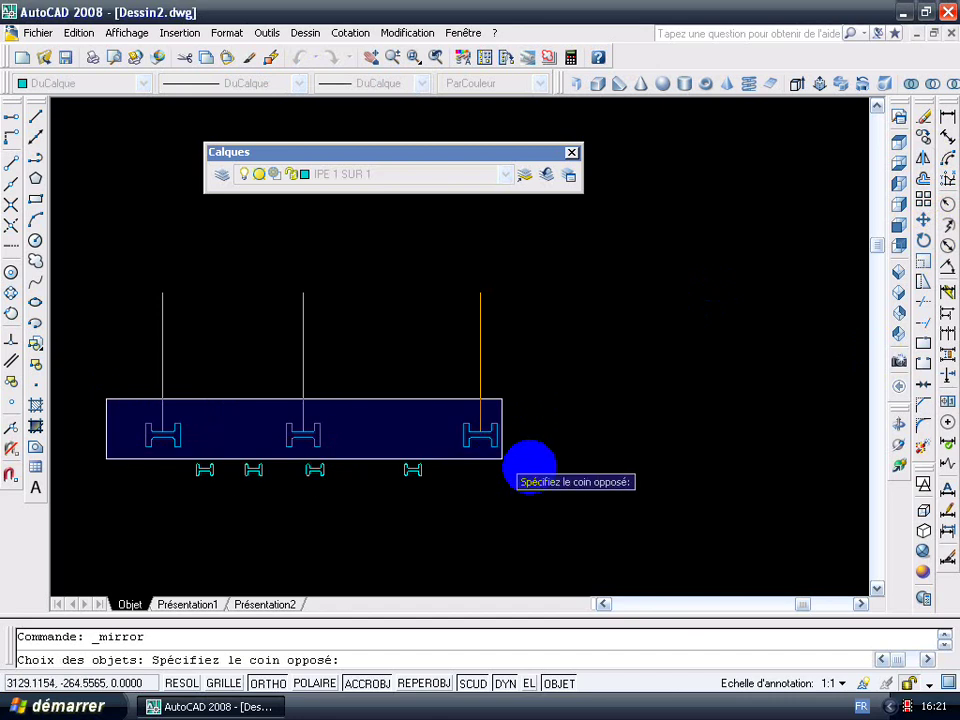
left_click(503, 458)
key("Return")
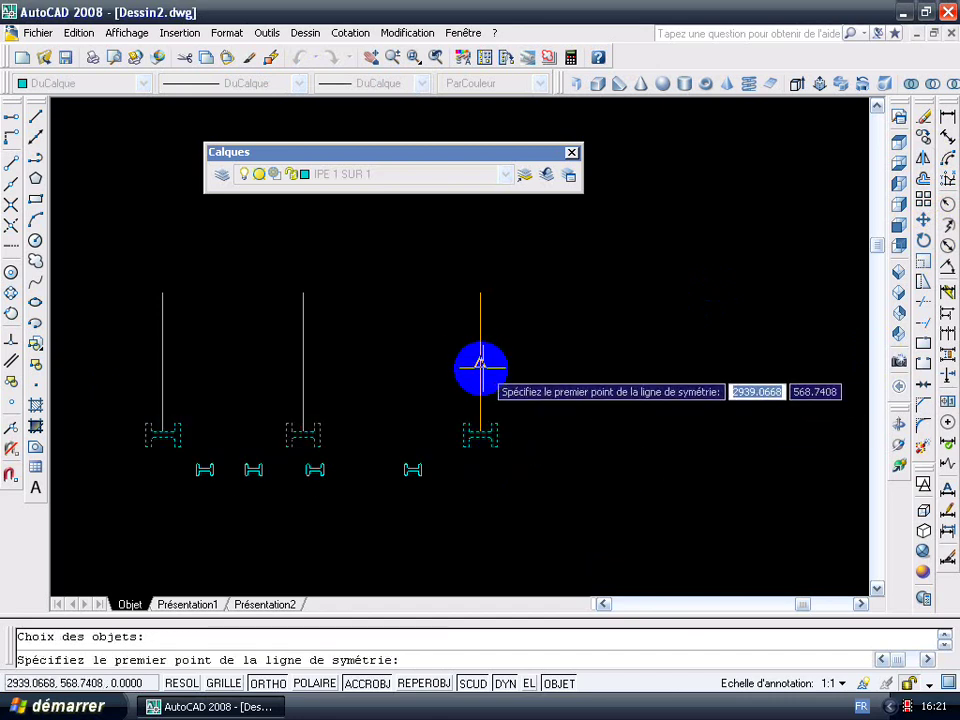
left_click(481, 368)
left_click(625, 365)
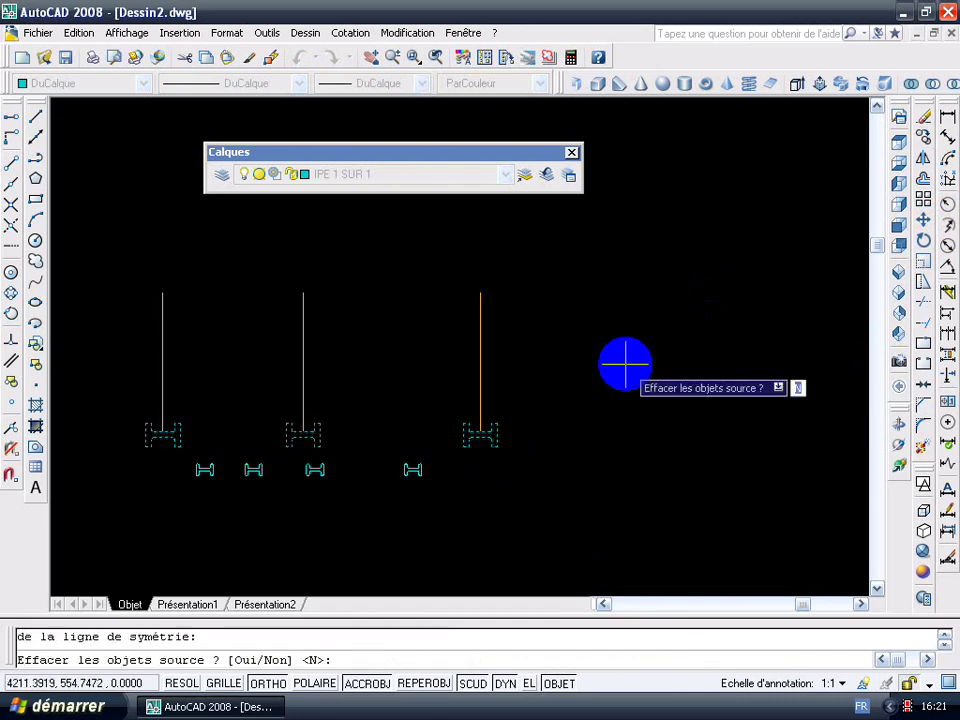
key("Return")
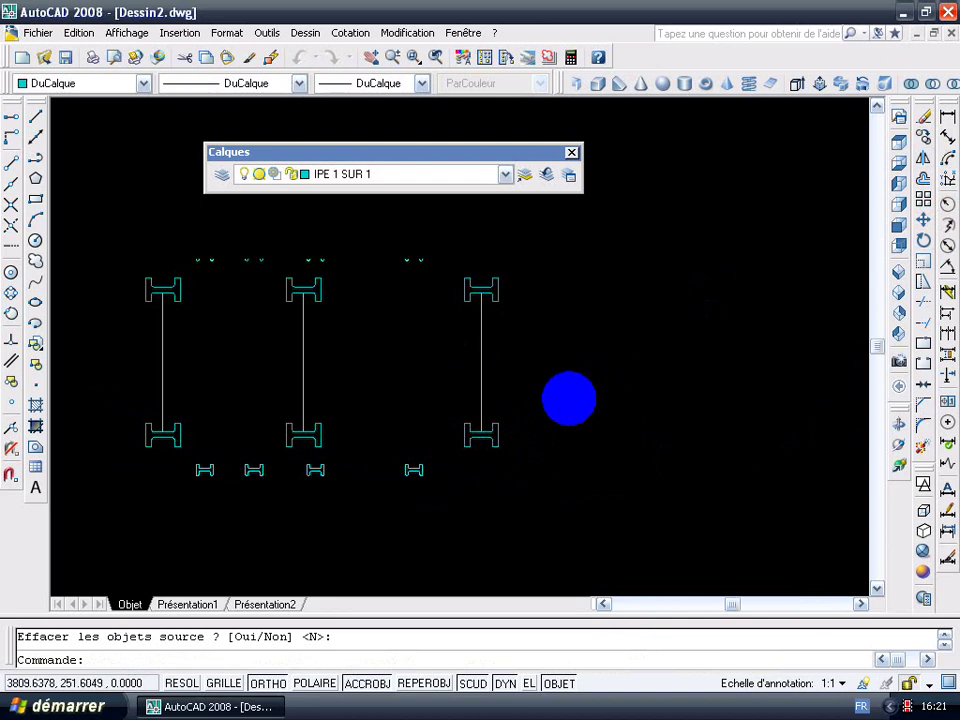
middle_click(569, 399)
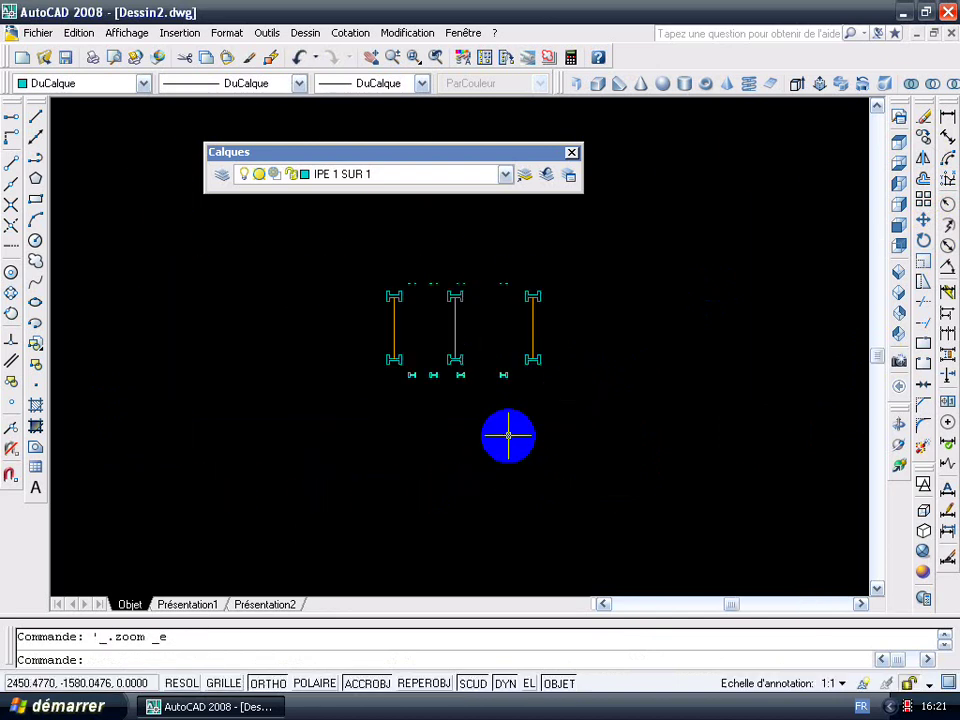
key("Escape")
left_click(503, 176)
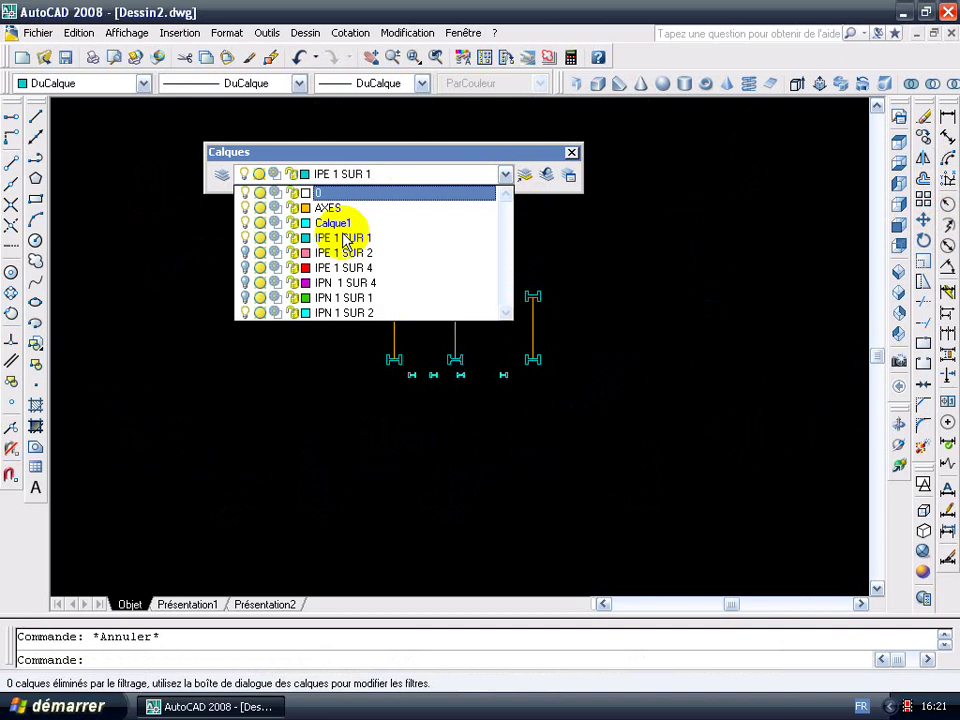
left_click(243, 240)
left_click(333, 330)
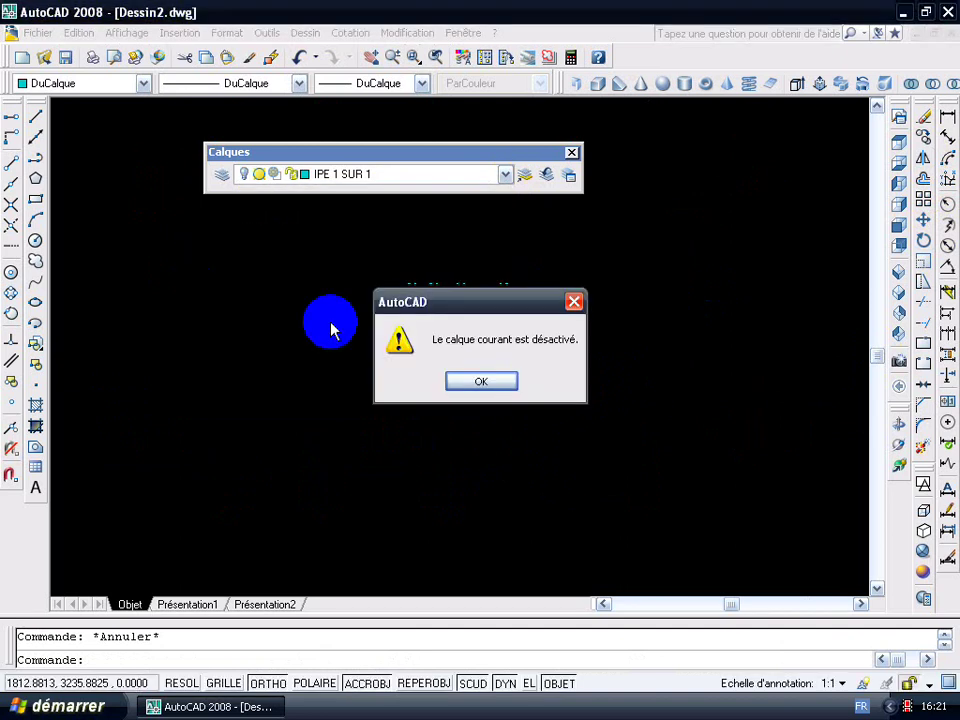
left_click(459, 383)
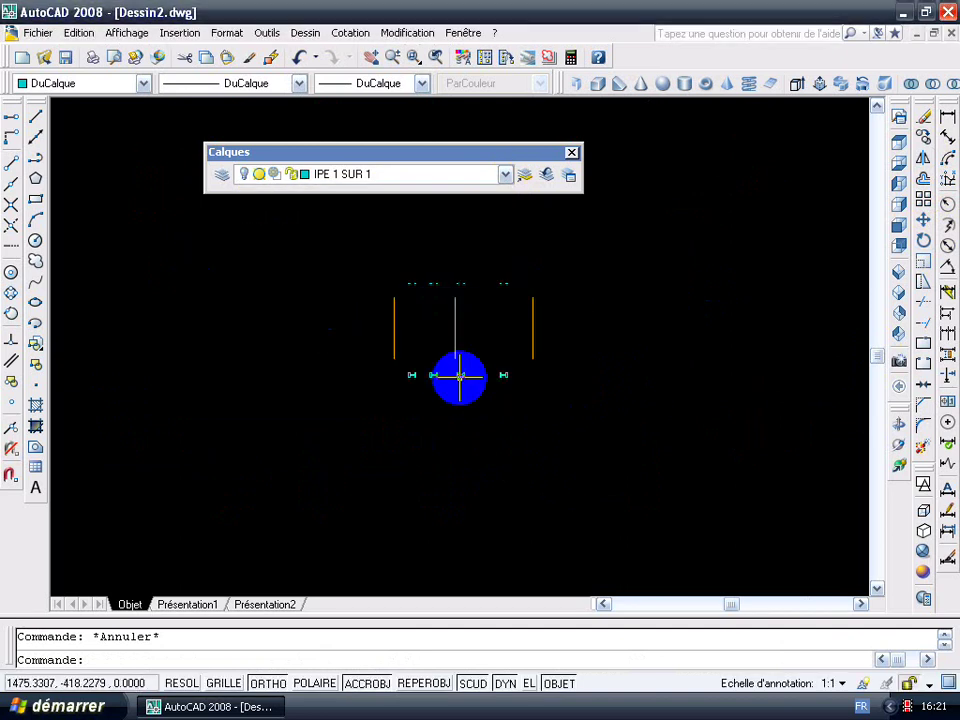
left_click(503, 178)
left_click(250, 238)
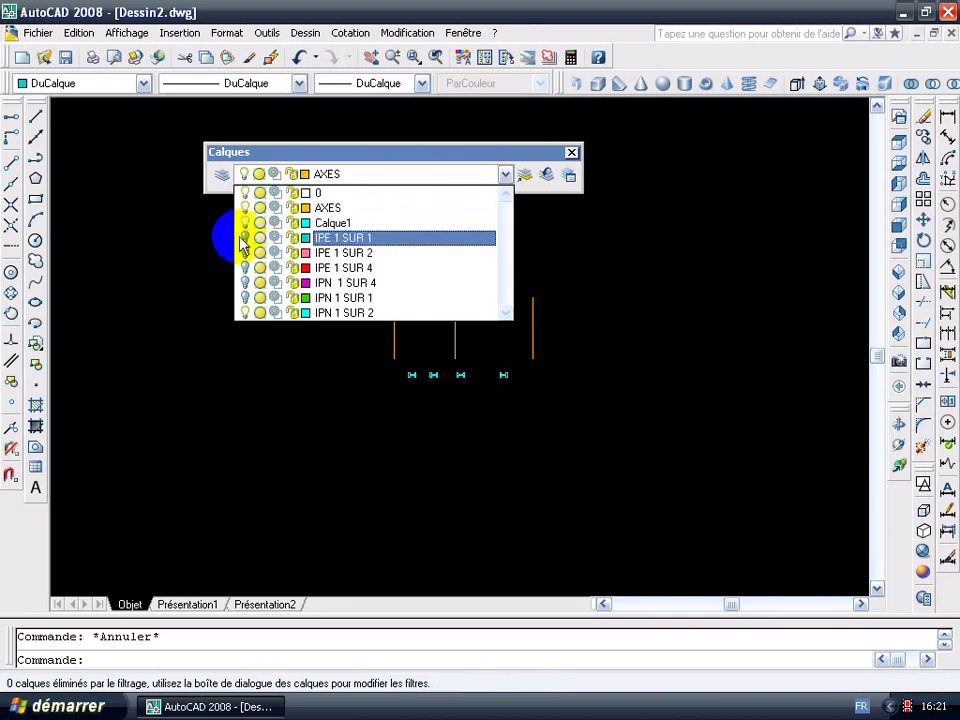
left_click(174, 261)
scroll(315, 338, "up", 3)
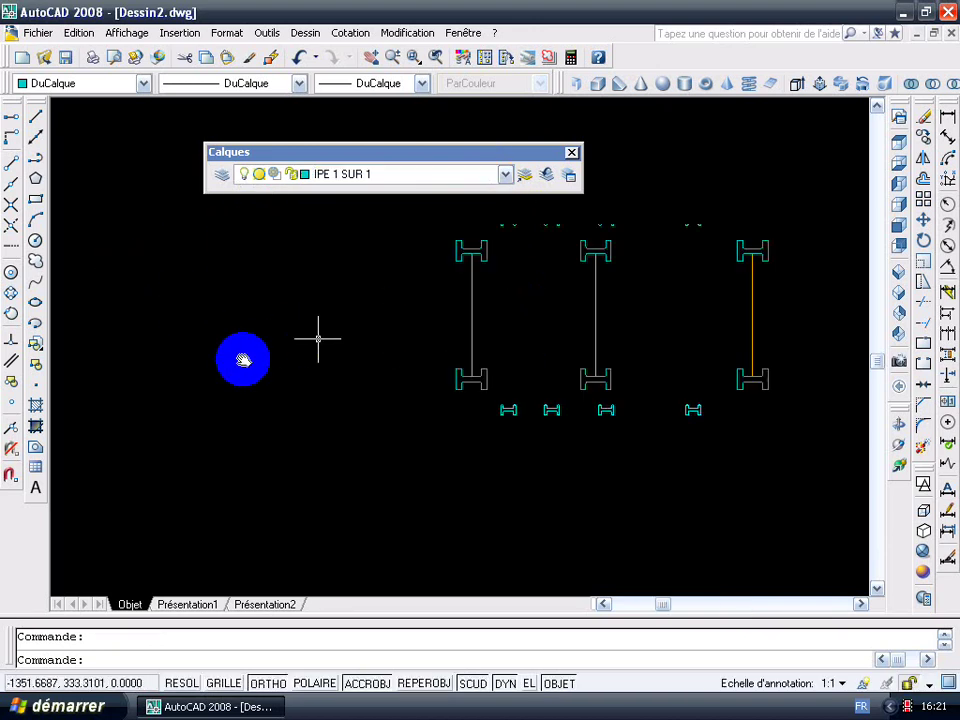
middle_click_drag(317, 336, 24, 376)
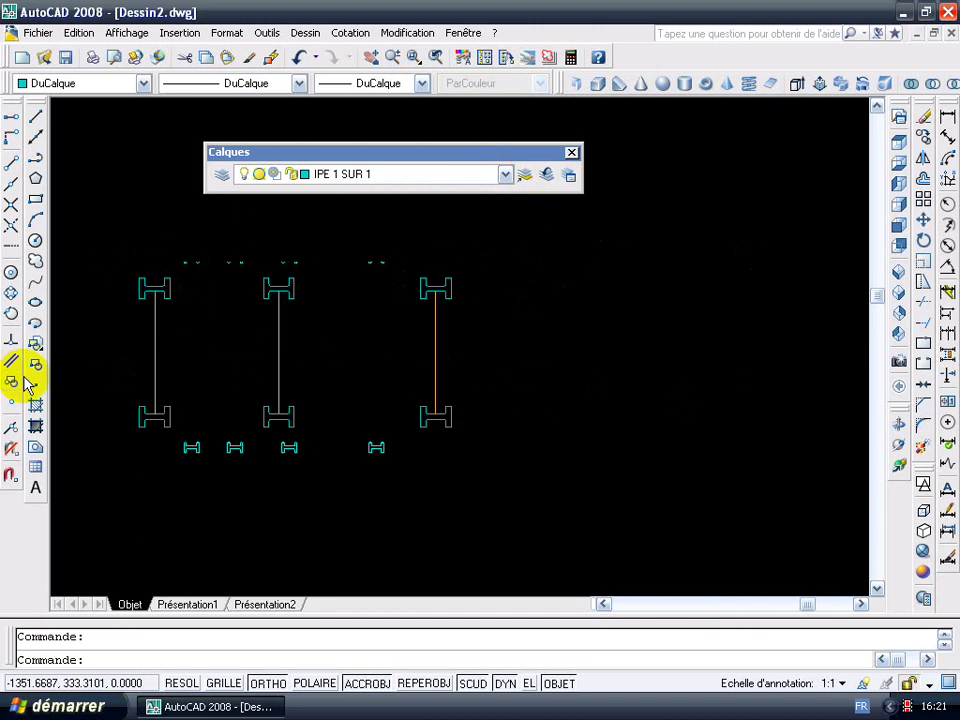
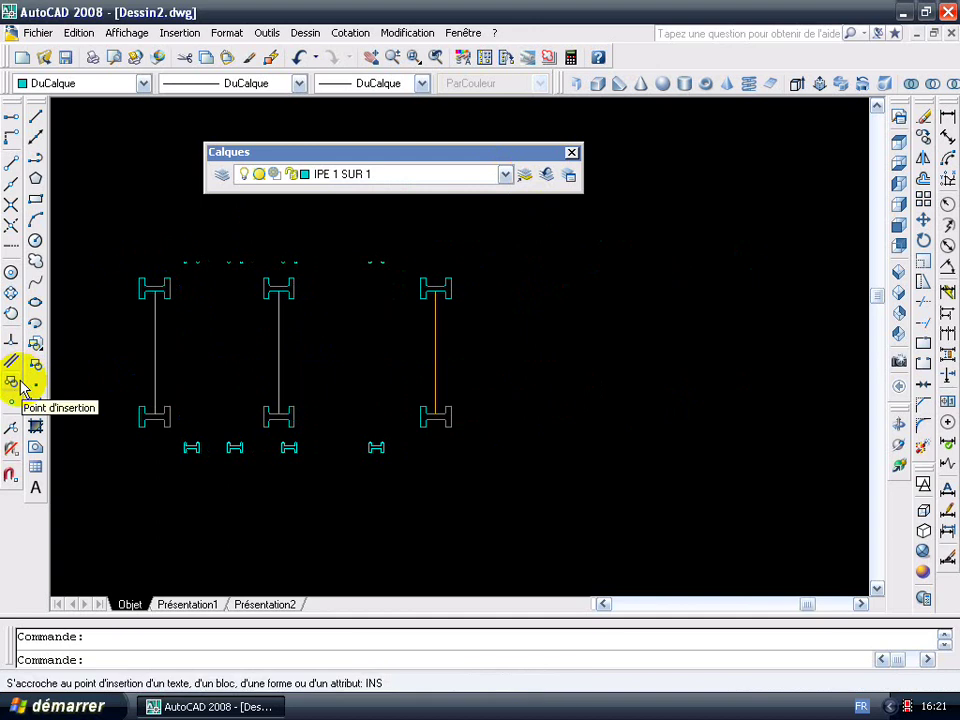
- Pan and zoom the plan back out around the right-hand column
left_click(906, 710)
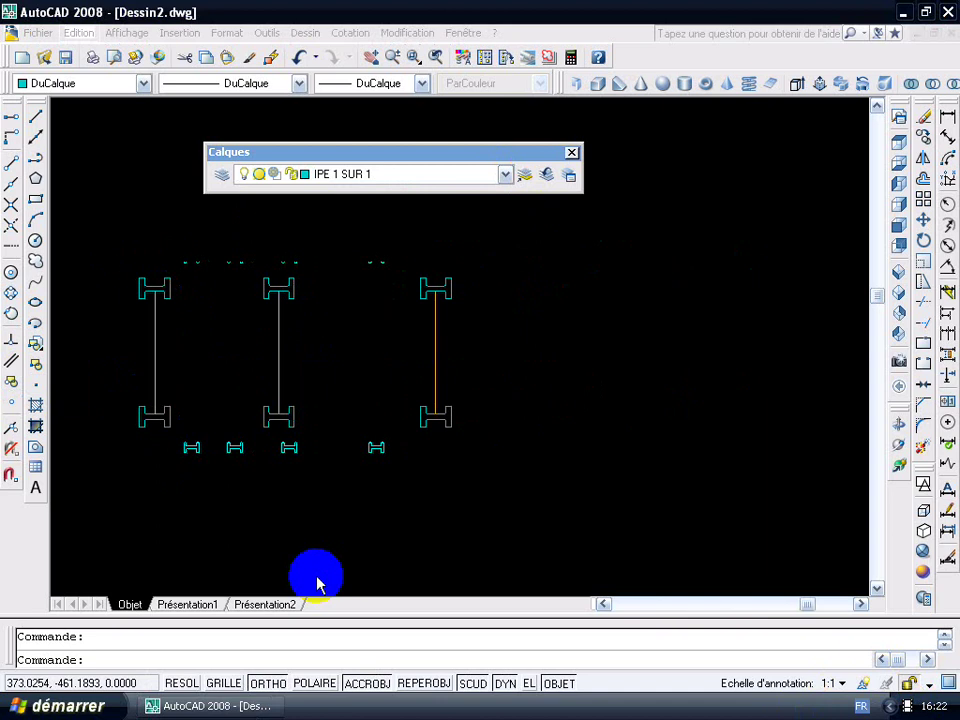
left_click(307, 491)
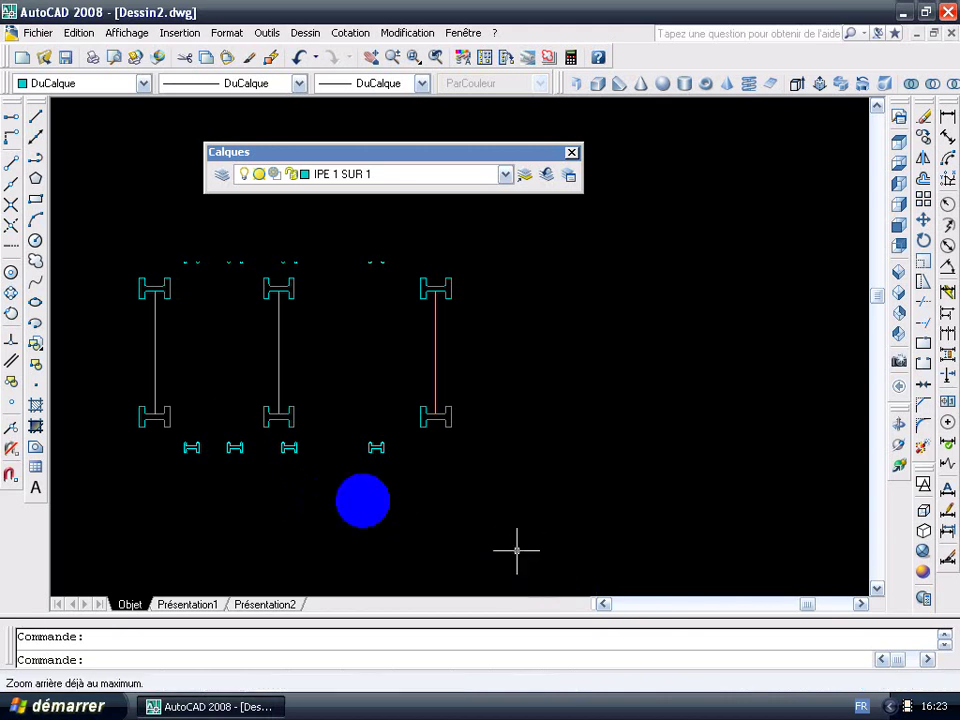
mouse_move(208, 431)
middle_mouse_down()
mouse_move(482, 505)
mouse_move(446, 521)
middle_mouse_up()
scroll(241, 468, "up", 5)
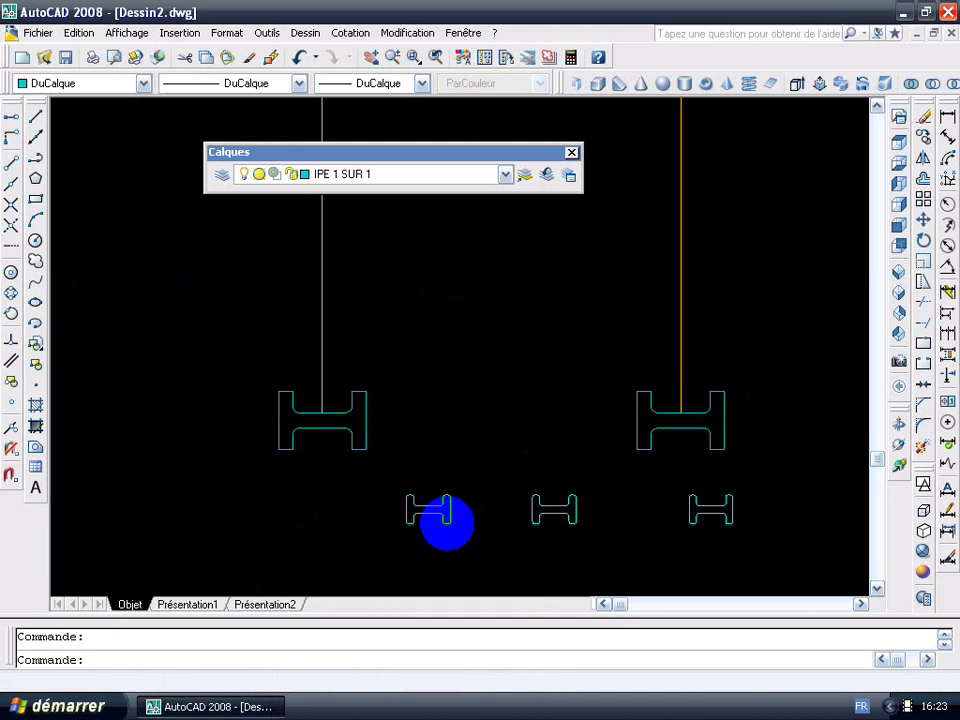
scroll(446, 521, "up", 4)
scroll(754, 427, "down", 5)
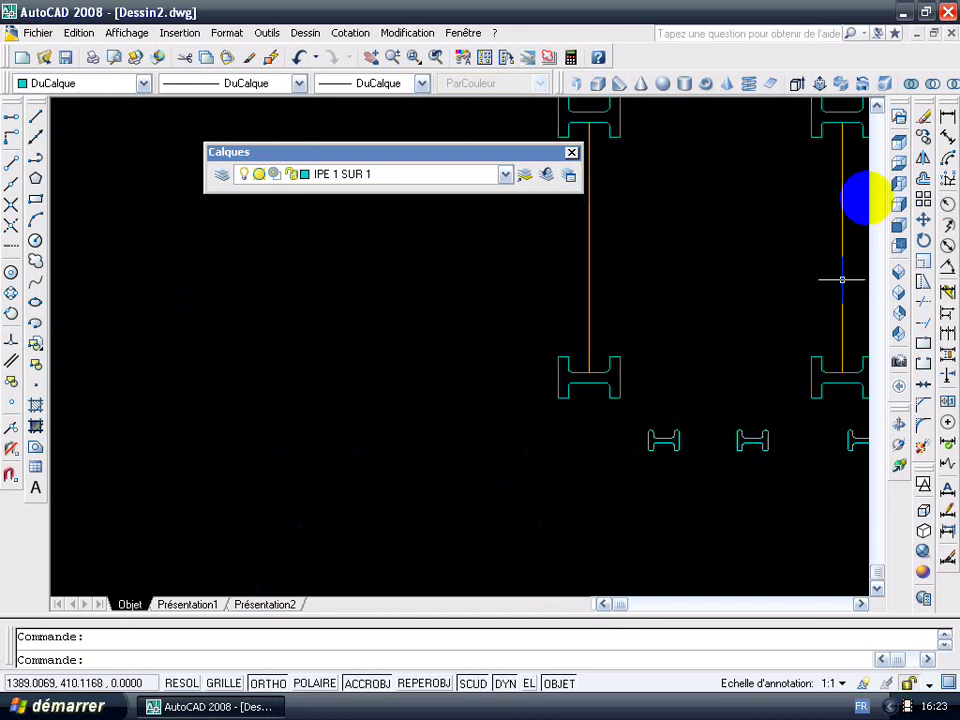
mouse_move(690, 386)
middle_mouse_down()
mouse_move(454, 450)
mouse_move(394, 518)
mouse_move(414, 399)
mouse_move(373, 456)
mouse_move(356, 386)
middle_mouse_up()
scroll(376, 470, "down", 2)
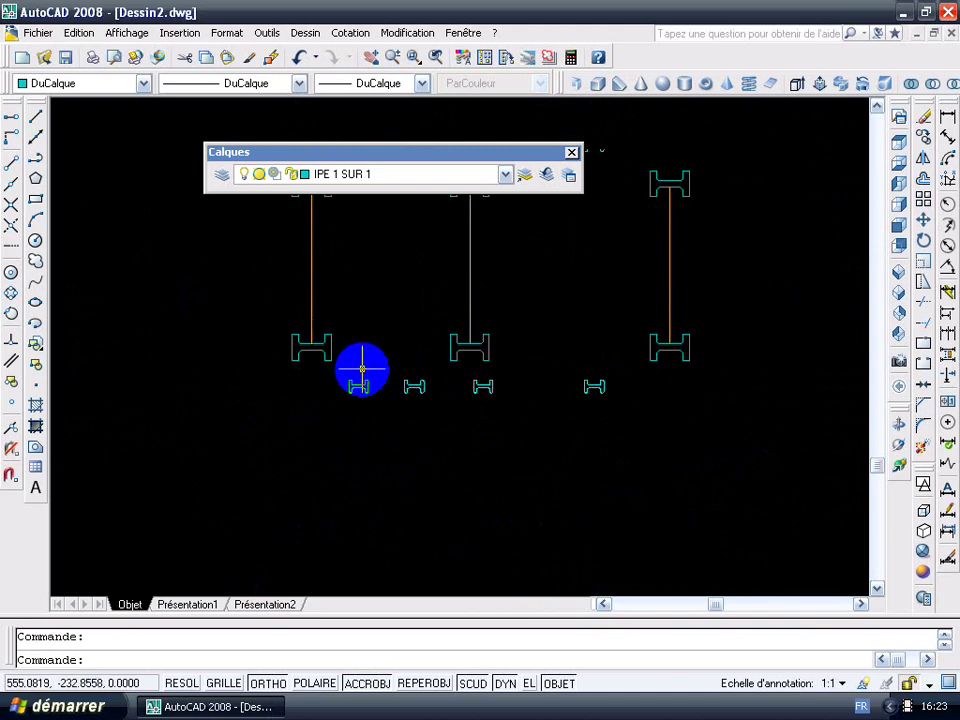
- Draw a short horizontal line from the left column to a point just left of it
left_click(38, 122)
middle_click_drag(300, 306, 311, 489)
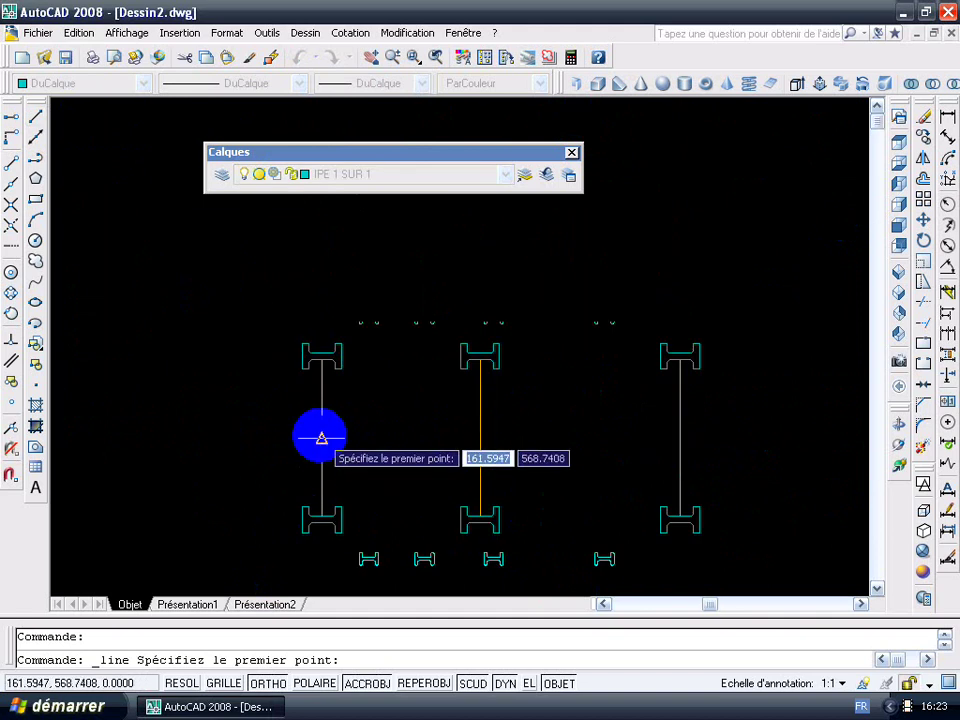
left_click(321, 438)
middle_click_drag(154, 441, 142, 443)
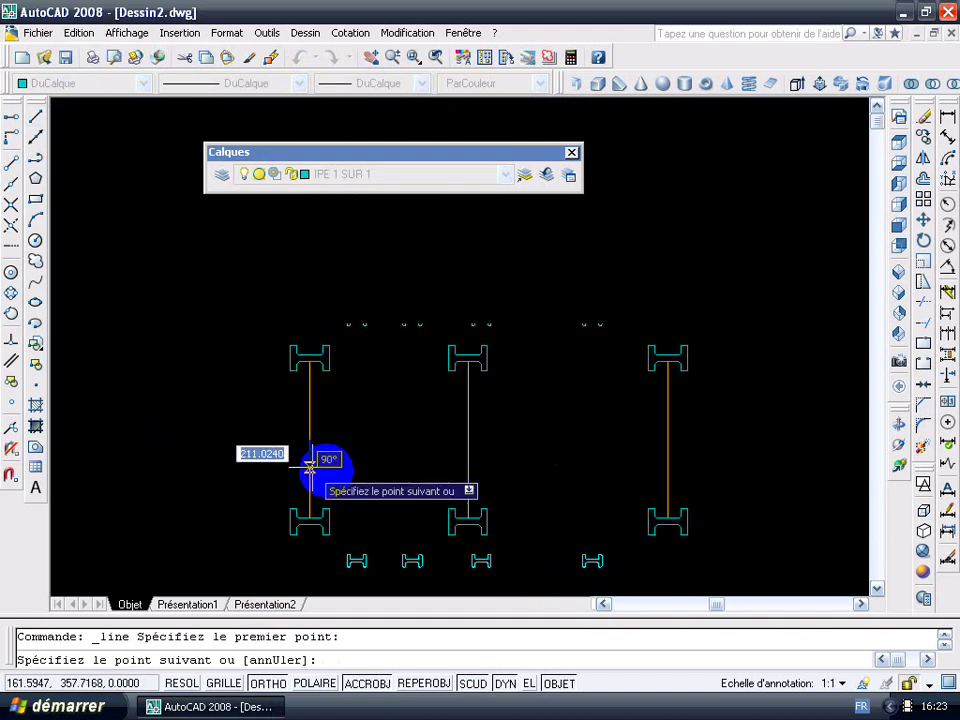
middle_click_drag(310, 465, 458, 471)
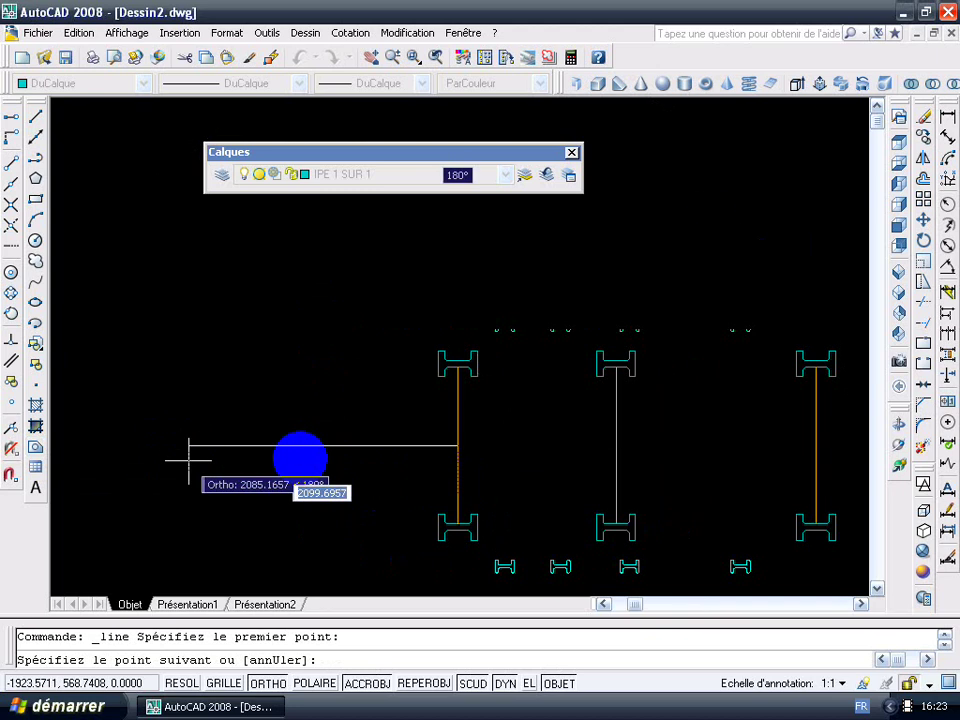
left_click(313, 452)
key("Escape")
- Make AXES the current layer
middle_click_drag(431, 489, 284, 389)
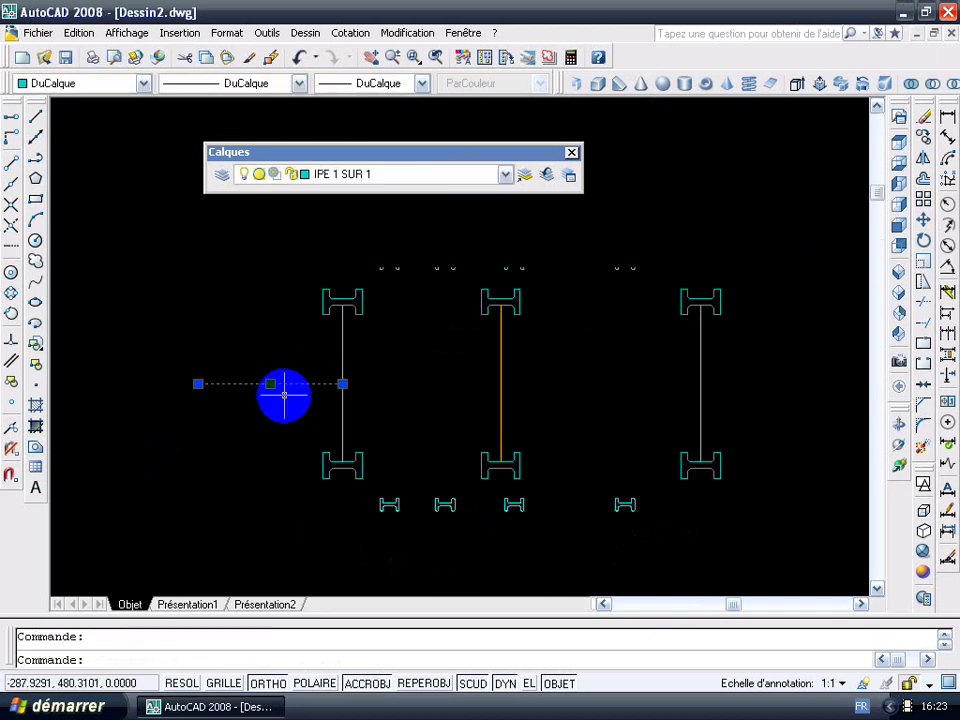
left_click(473, 178)
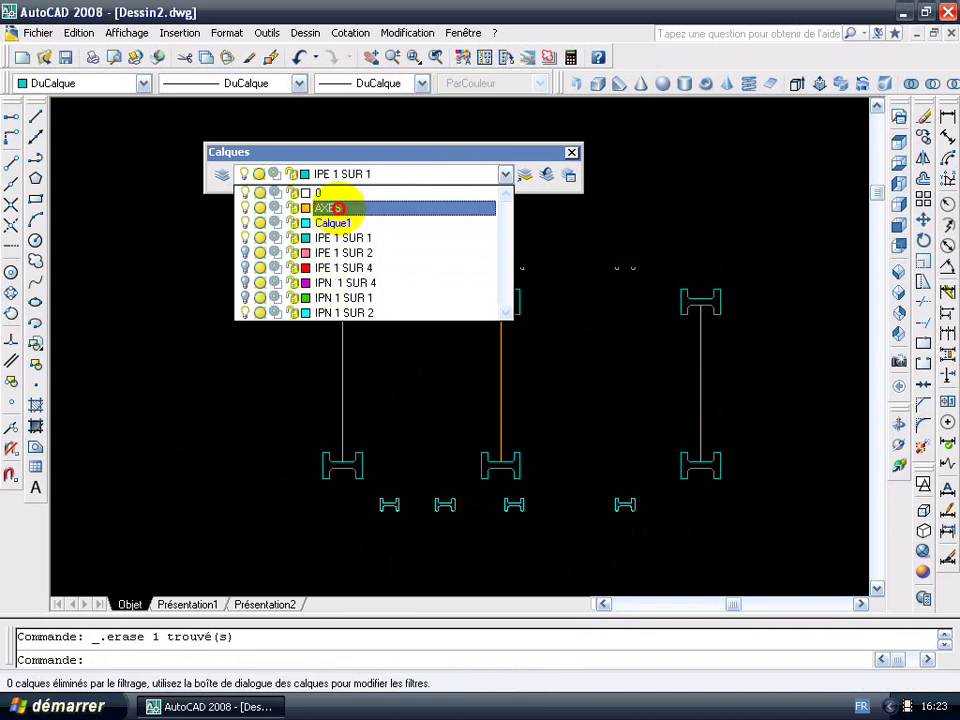
left_click(328, 207)
- Draw a vertical axis line from the left column up above it, then begin selecting the lower beams
middle_click_drag(349, 315, 283, 457)
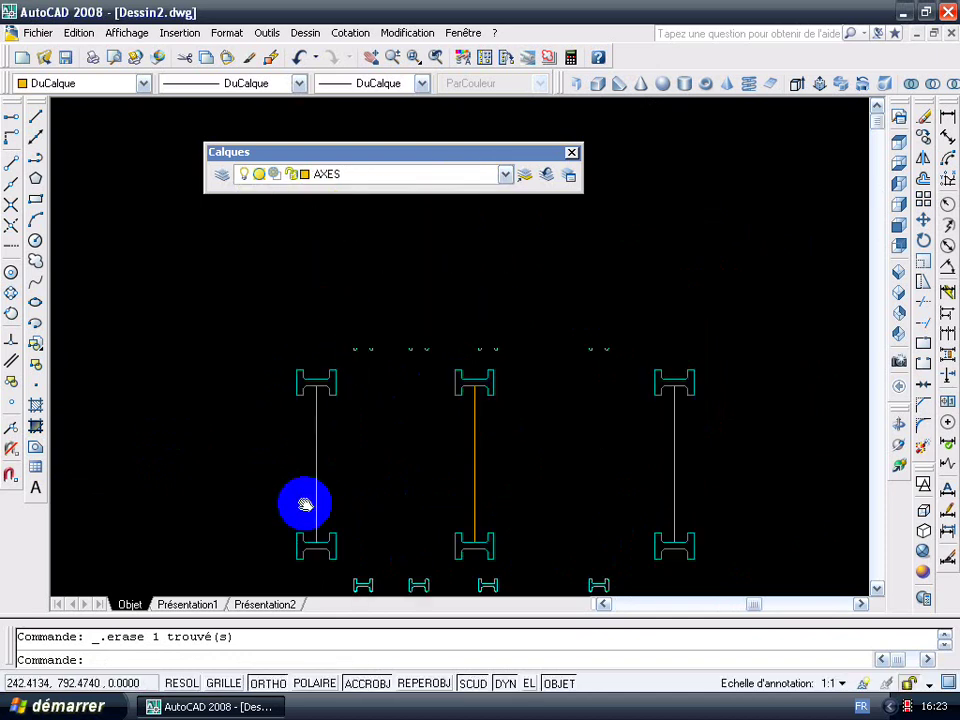
left_click(11, 117)
scroll(289, 490, "up", 3)
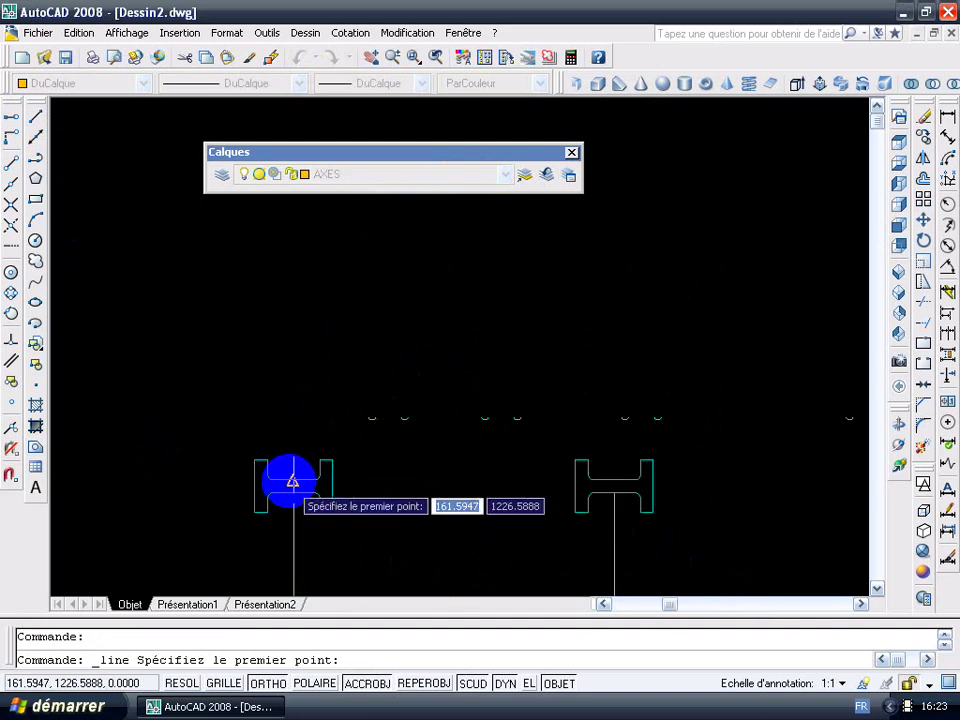
left_click(289, 474)
middle_click_drag(268, 398, 274, 510)
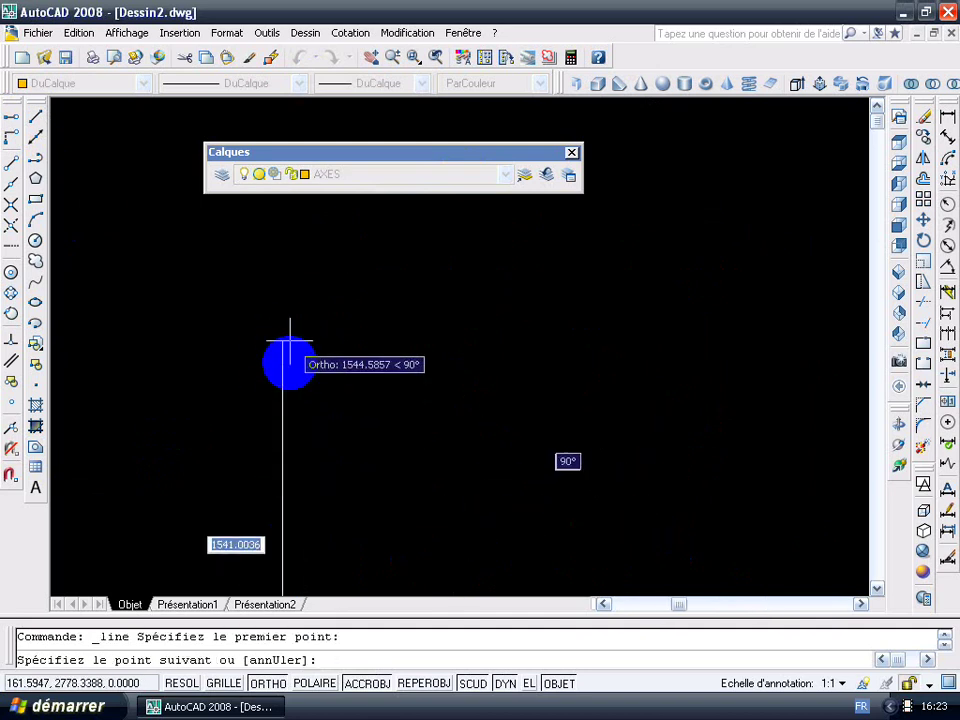
middle_click_drag(289, 439, 300, 197)
left_click(294, 252)
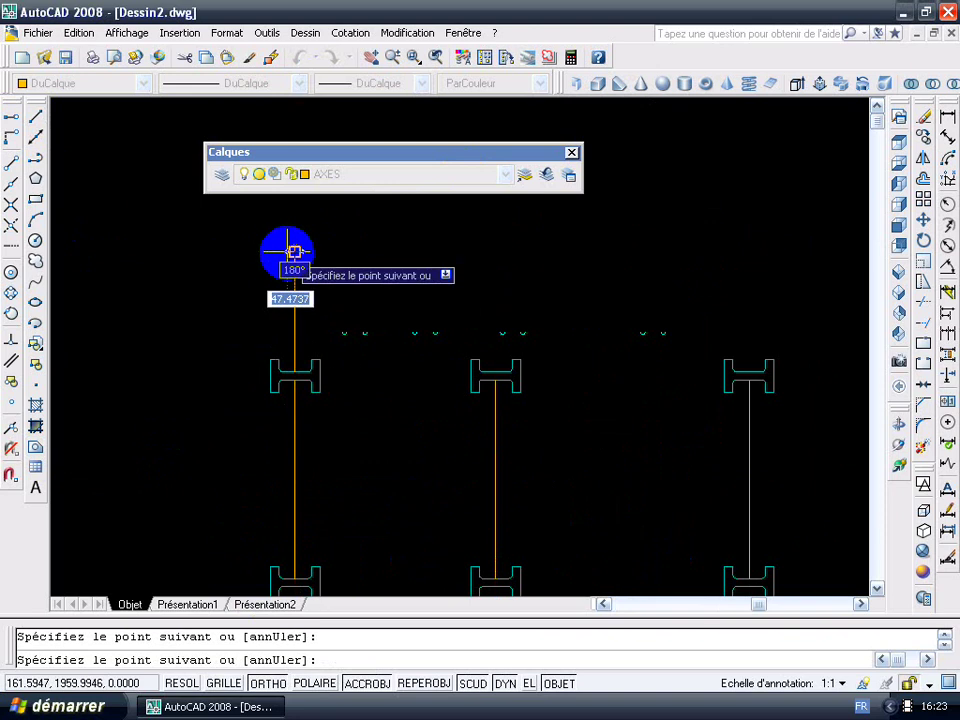
key("Escape")
middle_click_drag(289, 253, 240, 278)
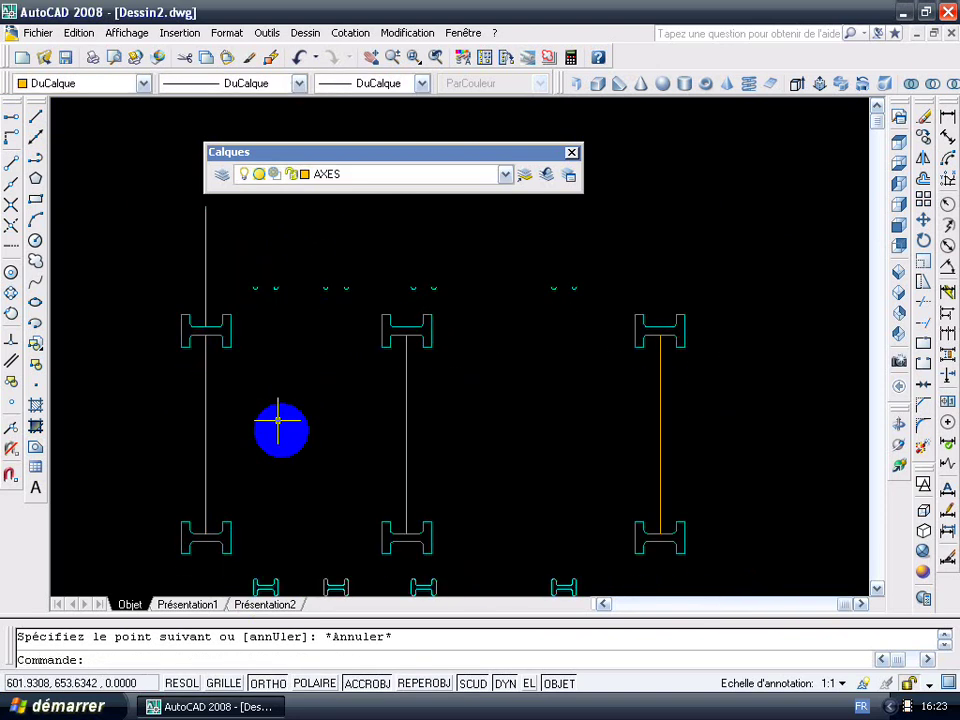
scroll(290, 435, "down", 2)
left_click(340, 474)
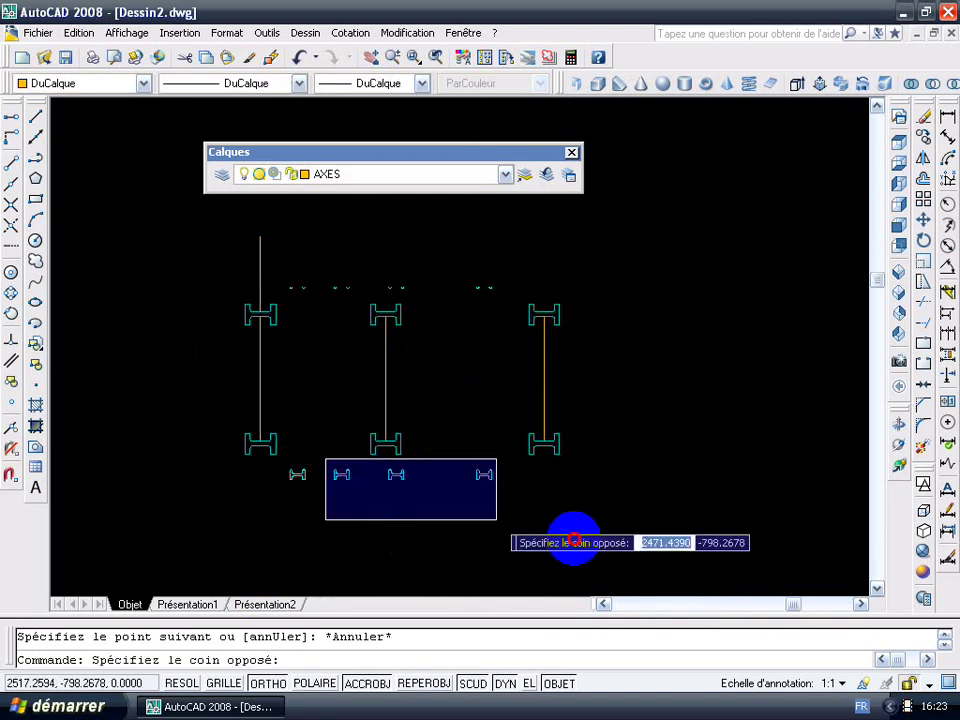
- Erase the three small lower beams; start a copy of the remaining beam but cancel it
left_click(574, 537)
key("Delete")
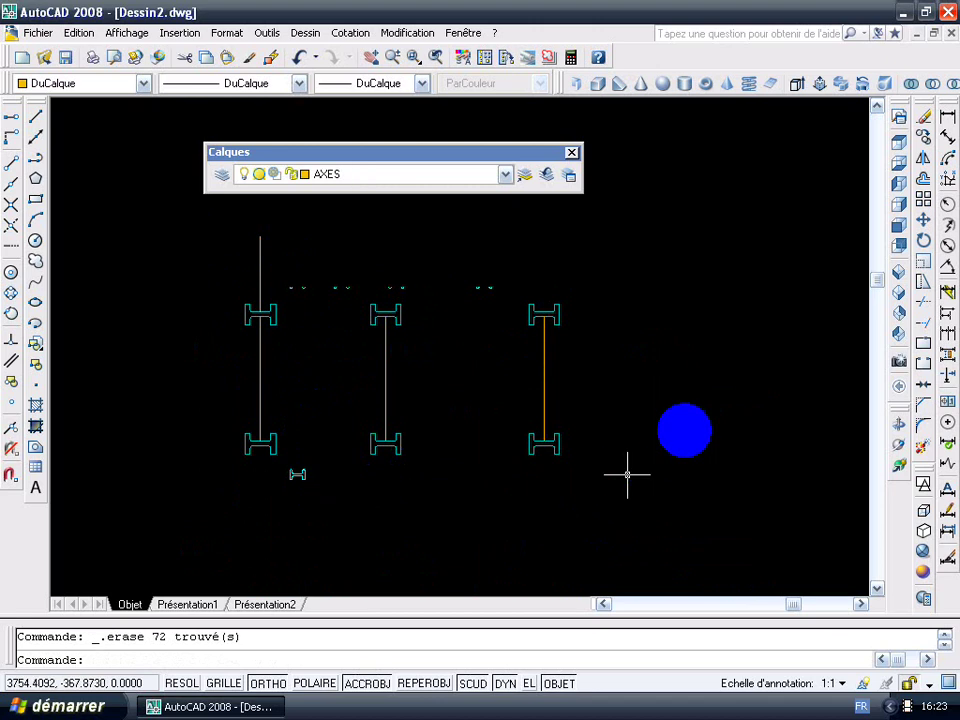
left_click(886, 181)
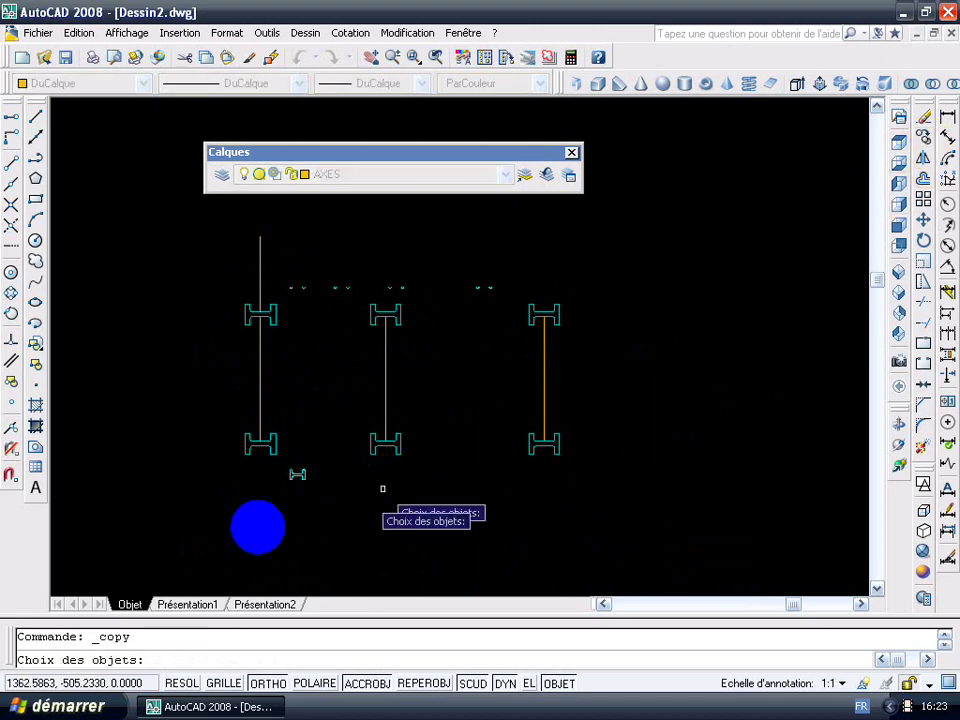
scroll(270, 489, "up", 3)
left_click(300, 441)
left_click(372, 507)
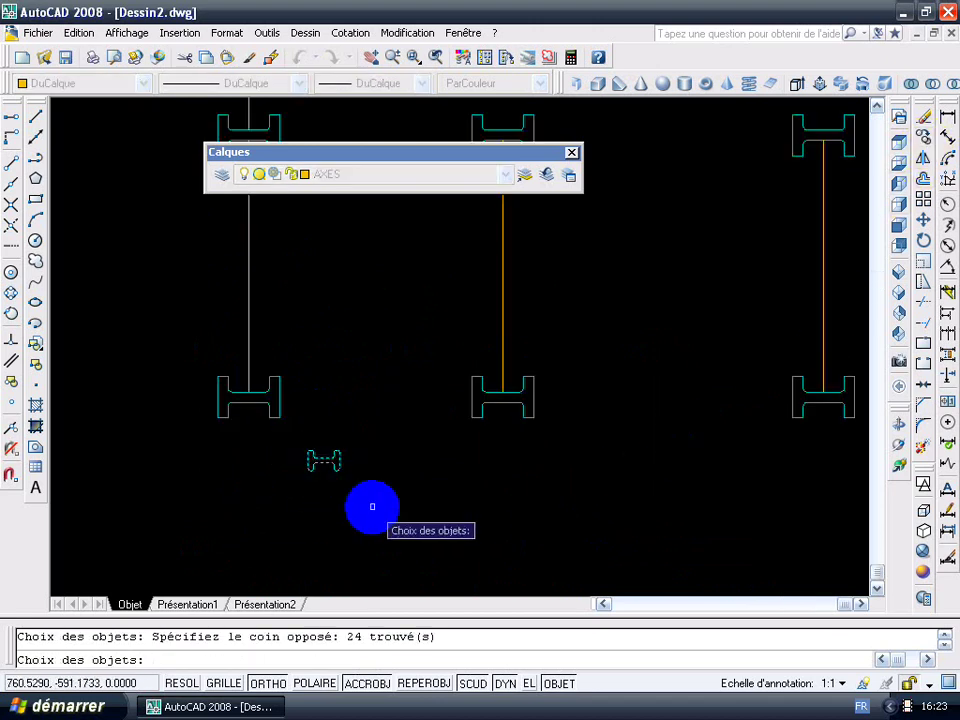
key("Escape")
- Keep AXES as the current layer and cancel the pending selection window
left_click(505, 174)
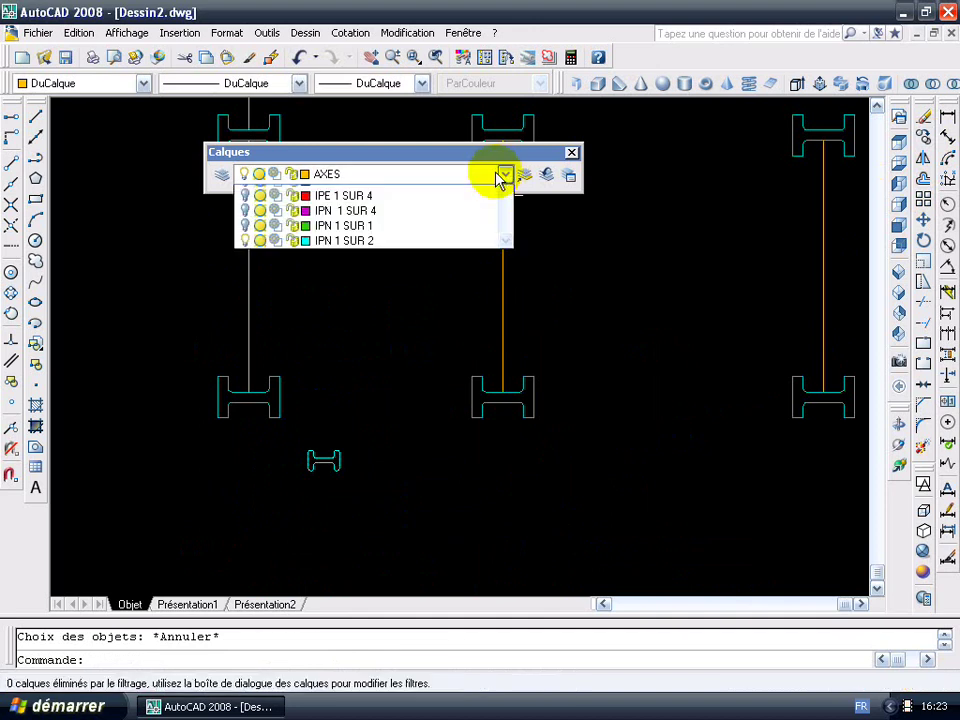
left_click(542, 300)
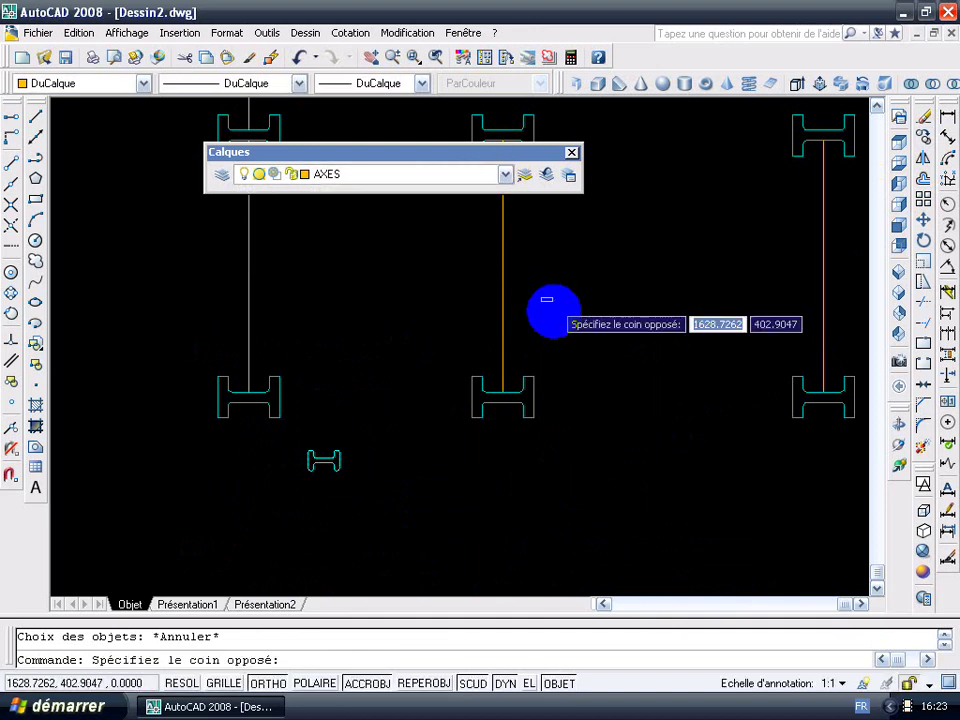
scroll(540, 413, "down", 4)
middle_click_drag(540, 413, 544, 435)
key("Escape")
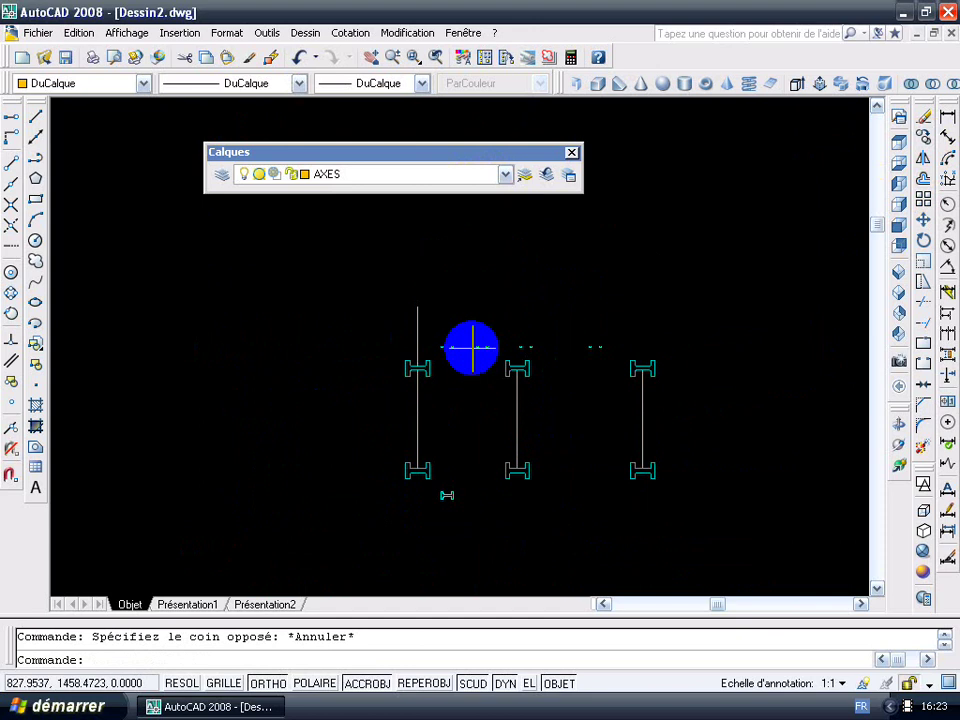
scroll(469, 345, "up", 3)
- Erase the small marks above the columns, then undo that deletion
left_click(390, 306)
left_click(760, 378)
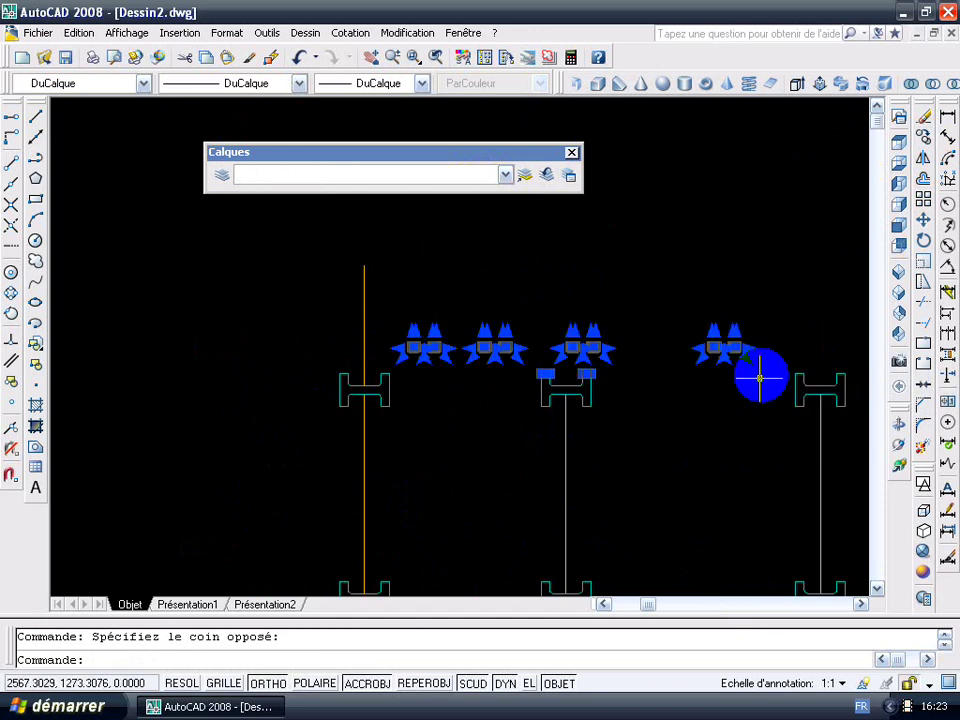
key("Delete")
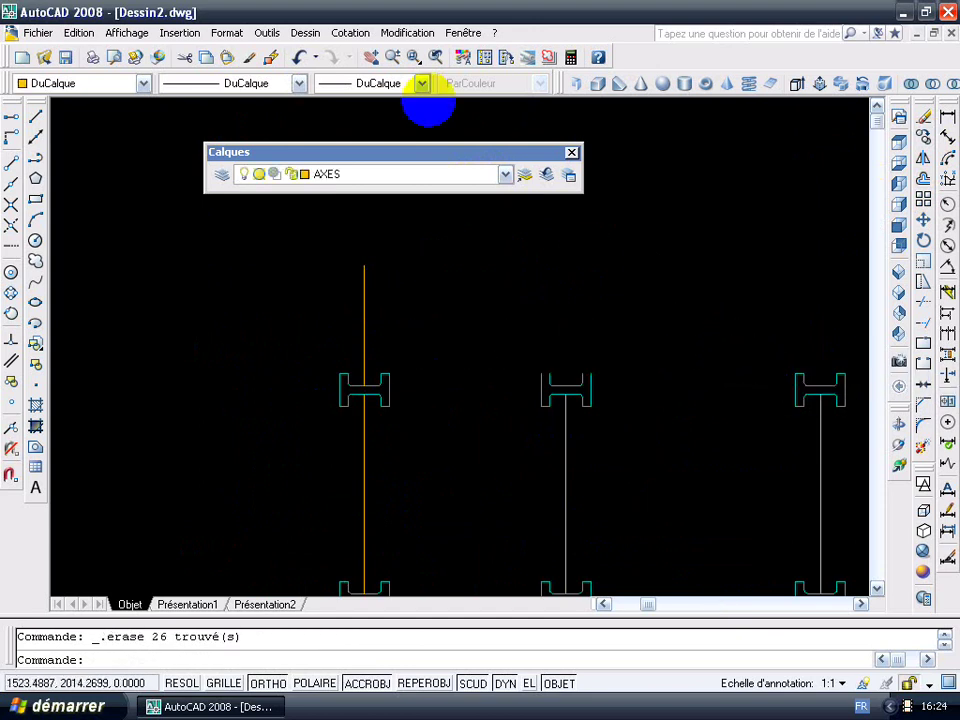
left_click(300, 58)
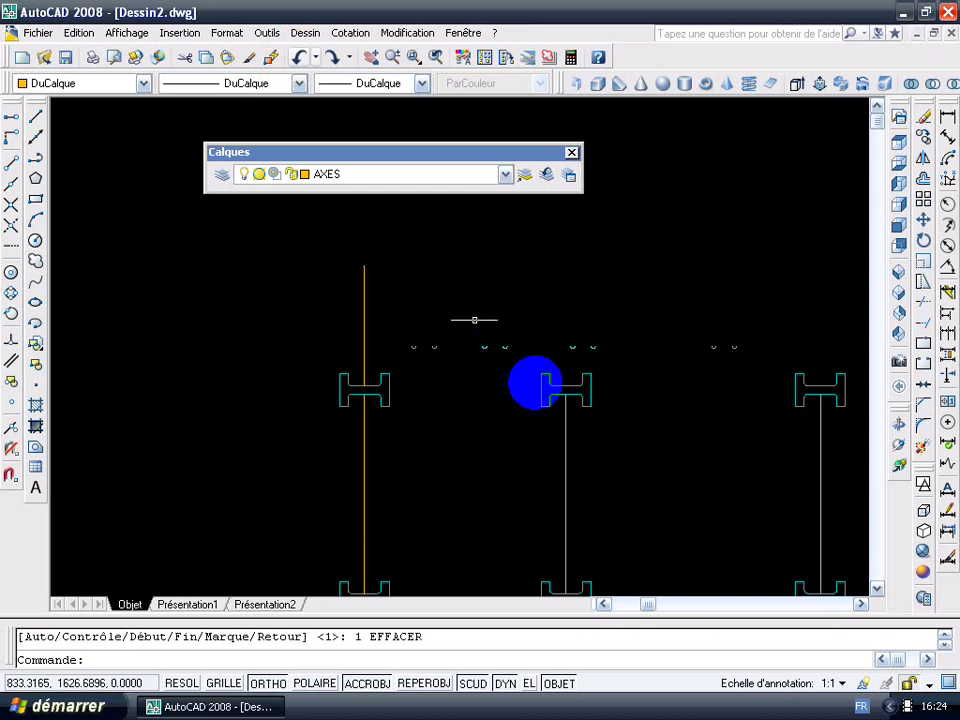
scroll(531, 378, "up", 3)
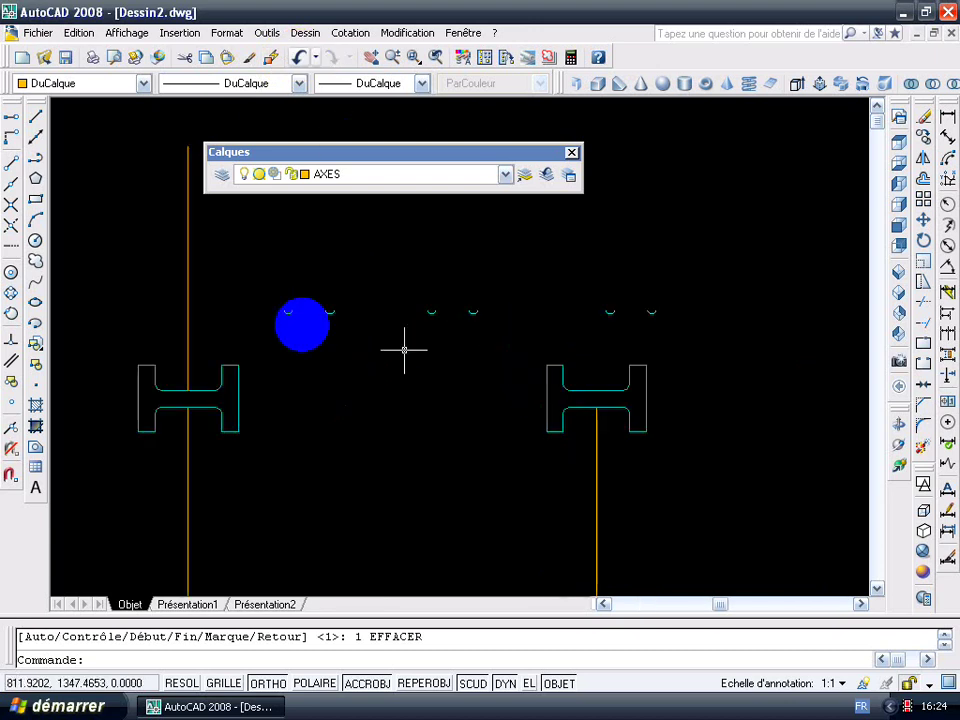
- Erase the small marks near the left and middle columns
left_click(276, 294)
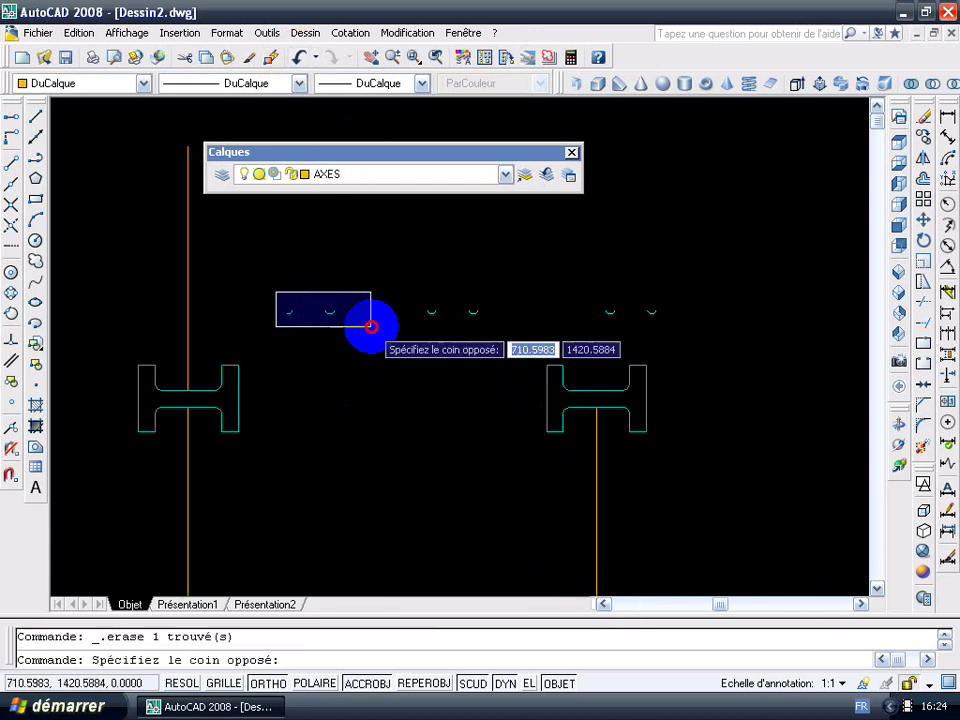
left_click(371, 328)
left_click(394, 280)
left_click(522, 319)
key("Delete")
left_click(561, 281)
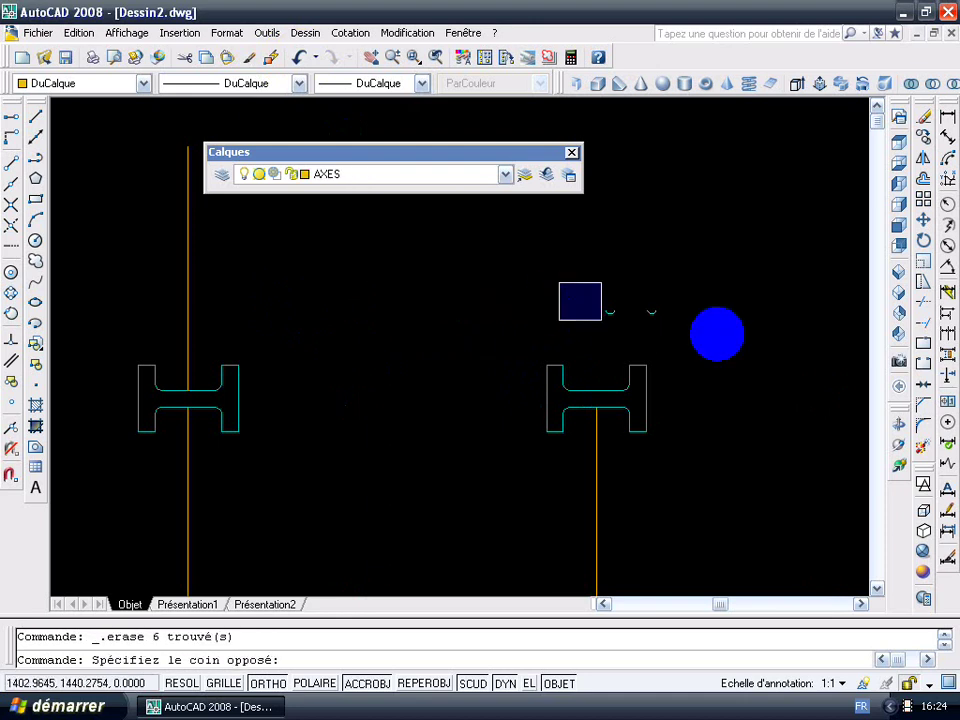
left_click(660, 332)
key("Delete")
- Erase the leftover objects right of the middle column and pan to the remaining columns
scroll(696, 332, "down", 4)
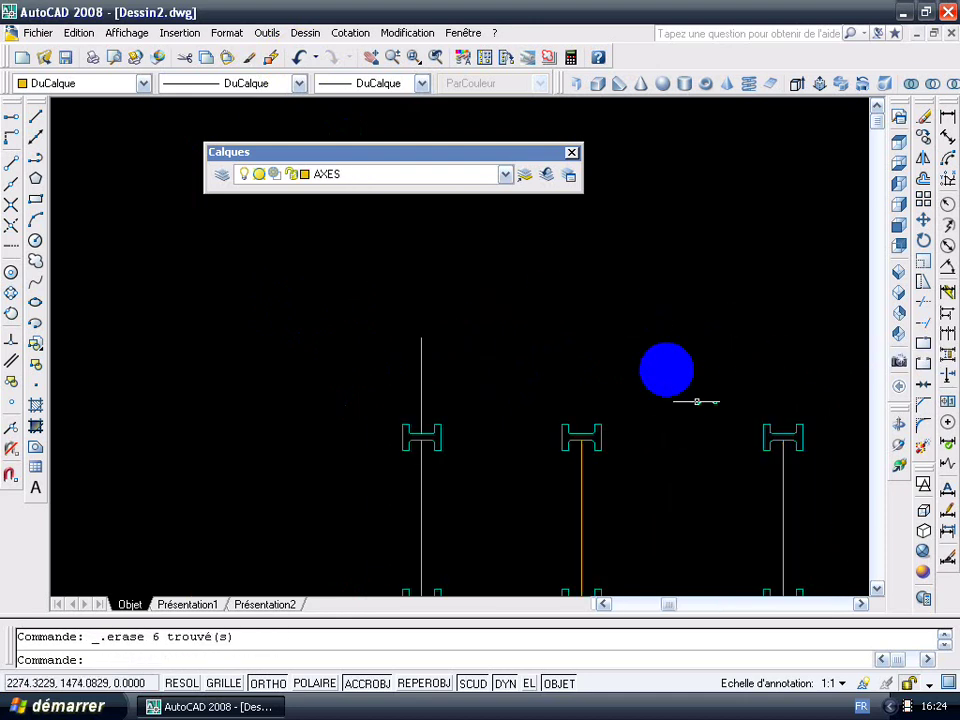
left_click(664, 369)
left_click(733, 409)
key("Delete")
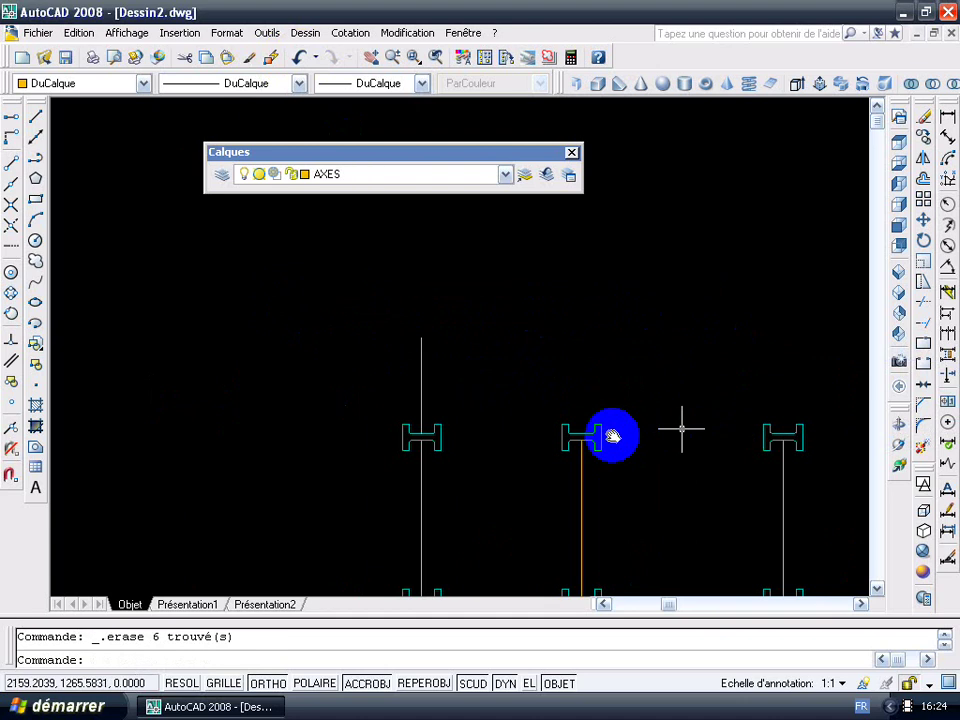
middle_click_drag(613, 437, 612, 375)
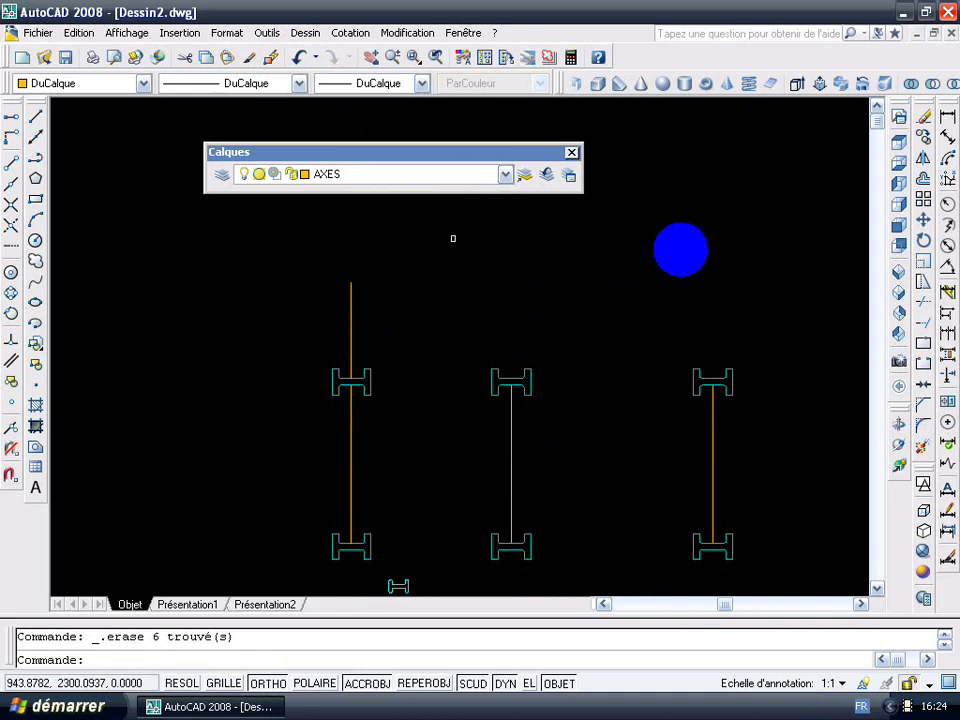
- Copy the vertical axis line so it runs through the next column's profile
left_click(923, 137)
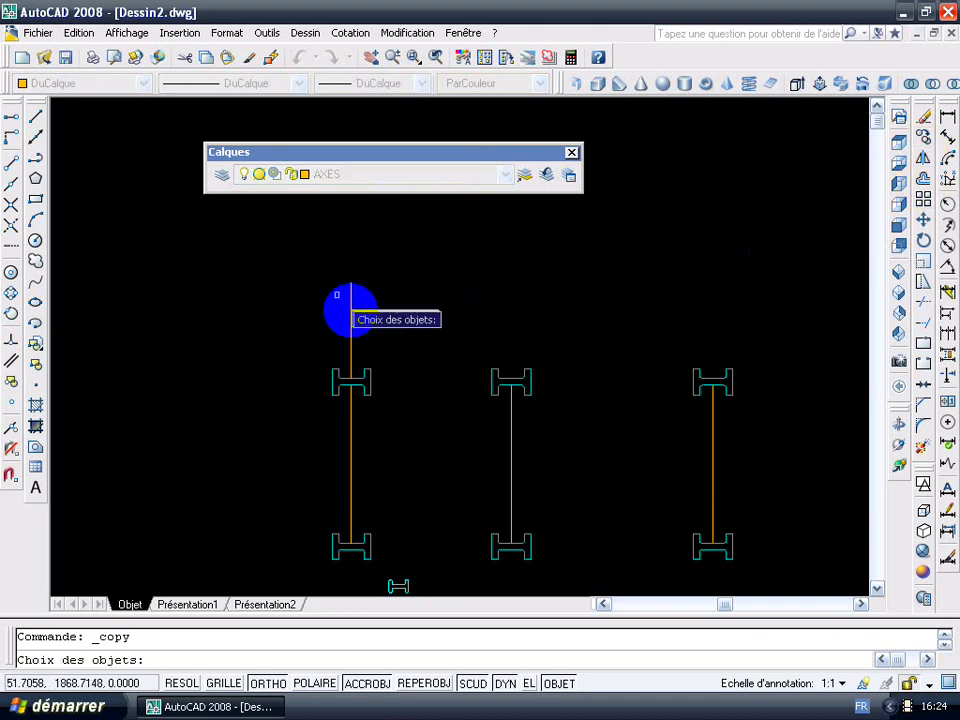
left_click(350, 310)
scroll(363, 382, "up", 2)
right_click(340, 395)
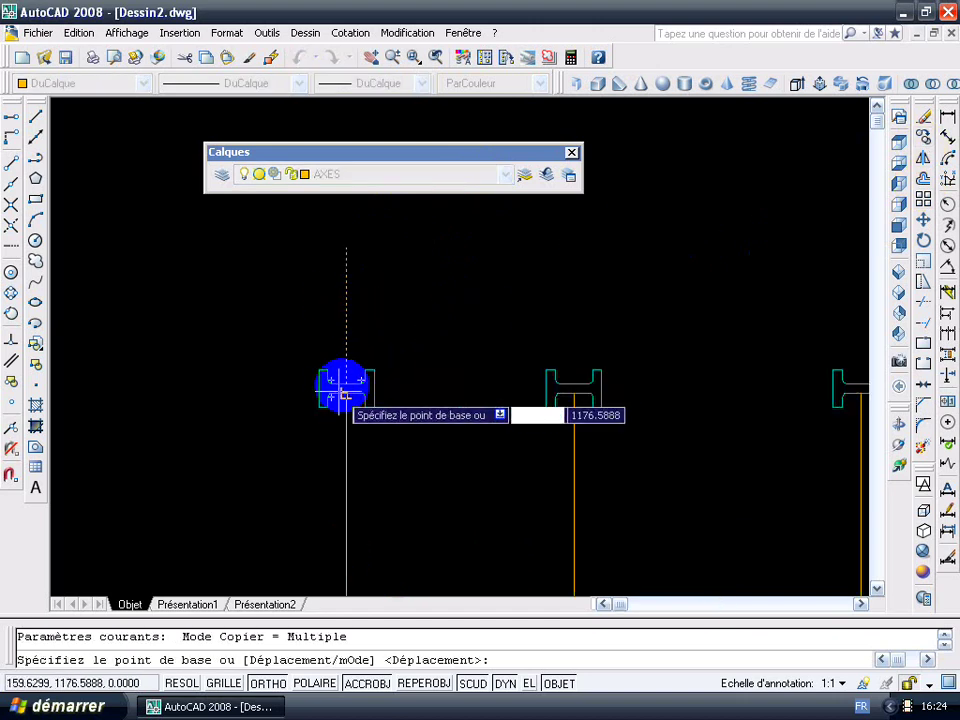
left_click(343, 385)
left_click(572, 382)
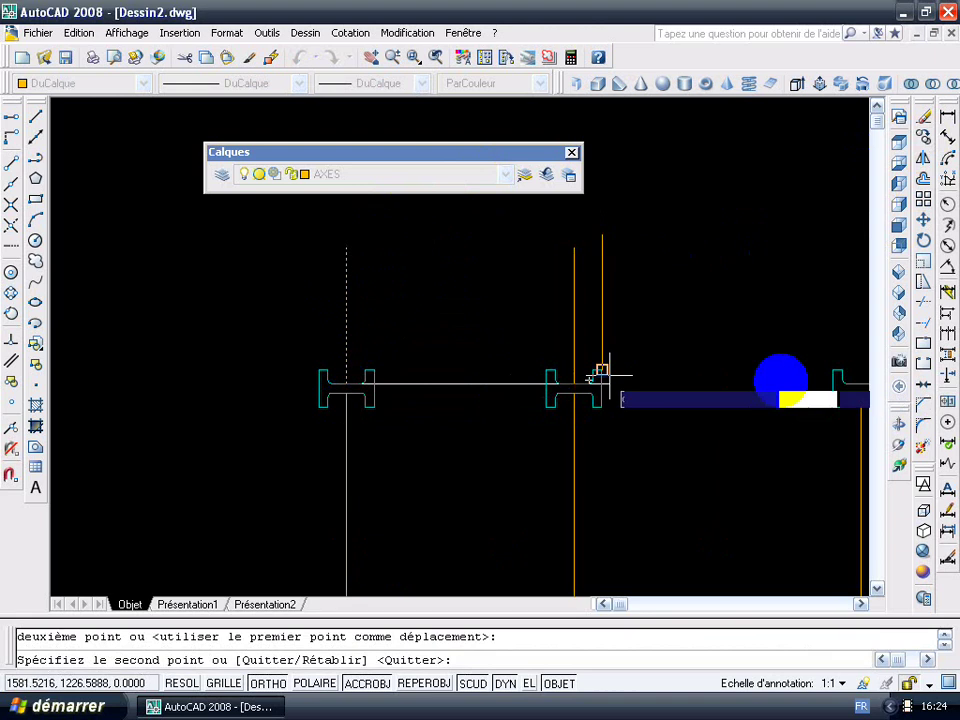
middle_click_drag(600, 371, 287, 397)
left_click(552, 397)
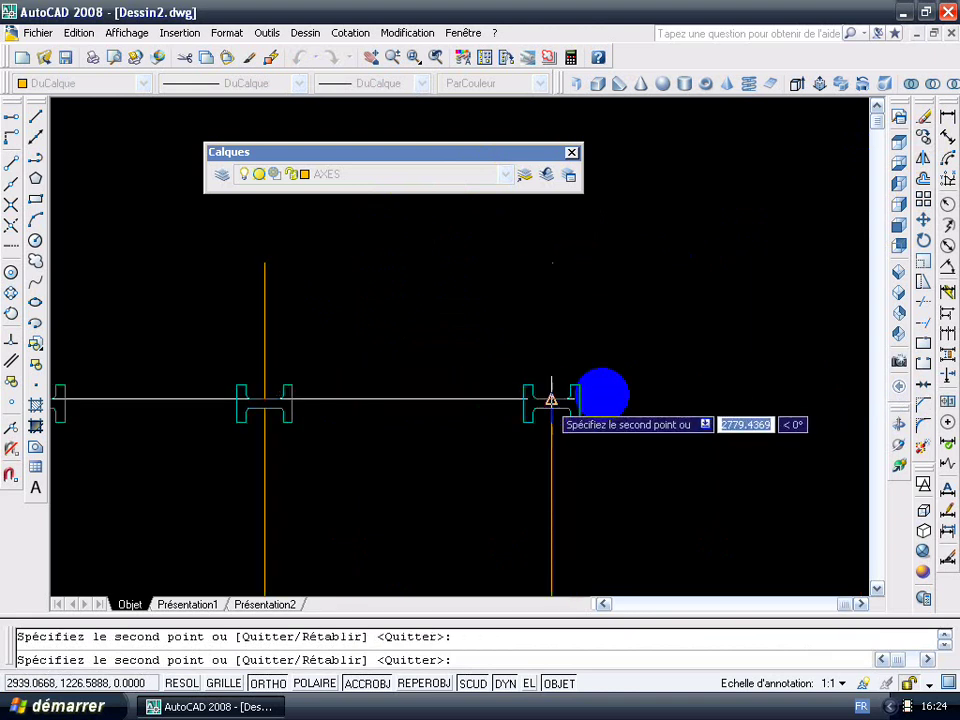
key("Escape")
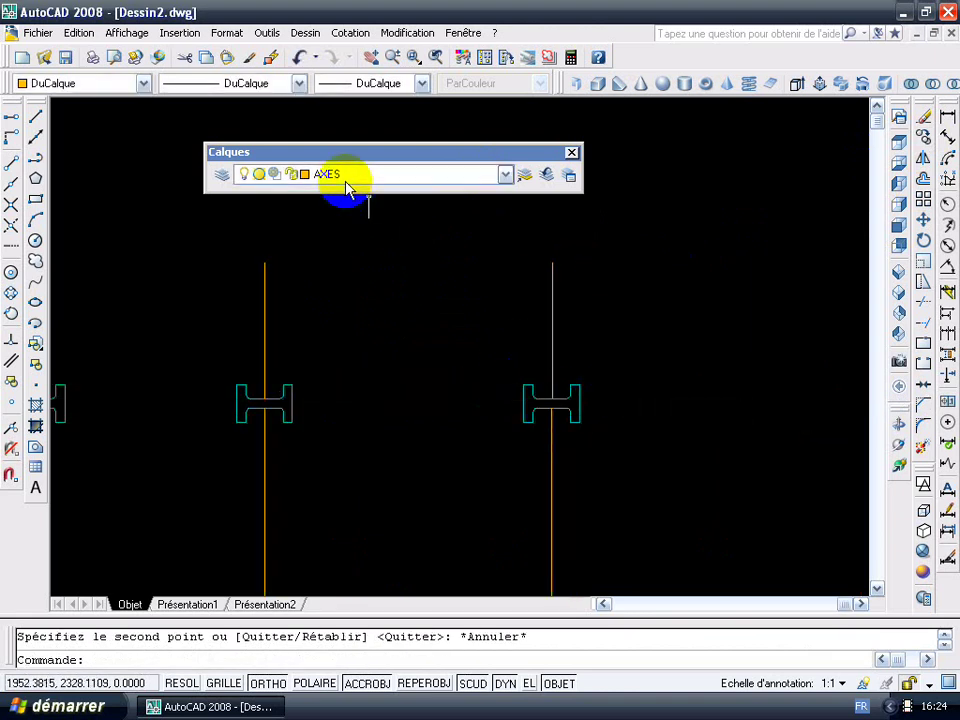
scroll(433, 259, "down", 2)
middle_click_drag(452, 306, 520, 277)
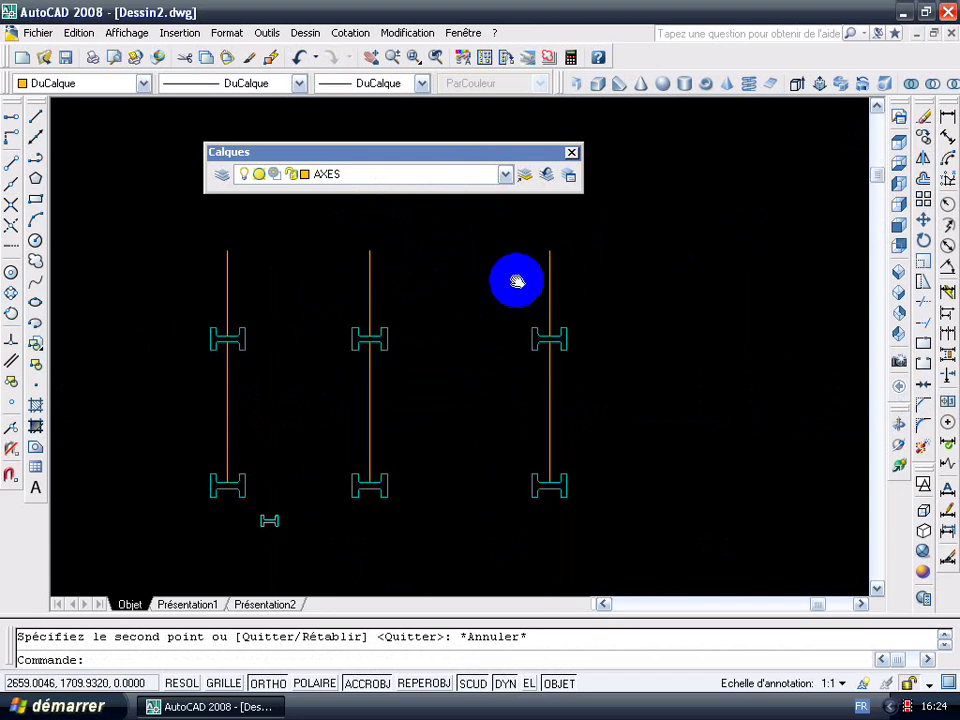
- Turn the AXES layer off, dismiss the current-layer warning, and turn it back on
left_click(499, 183)
left_click(240, 212)
left_click(138, 215)
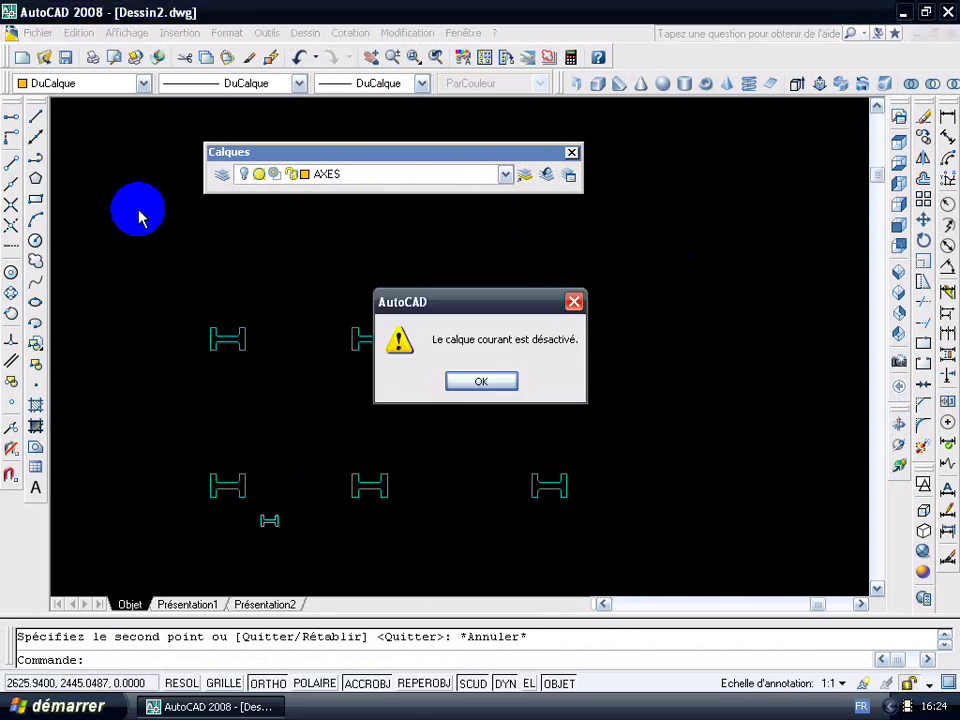
left_click(481, 381)
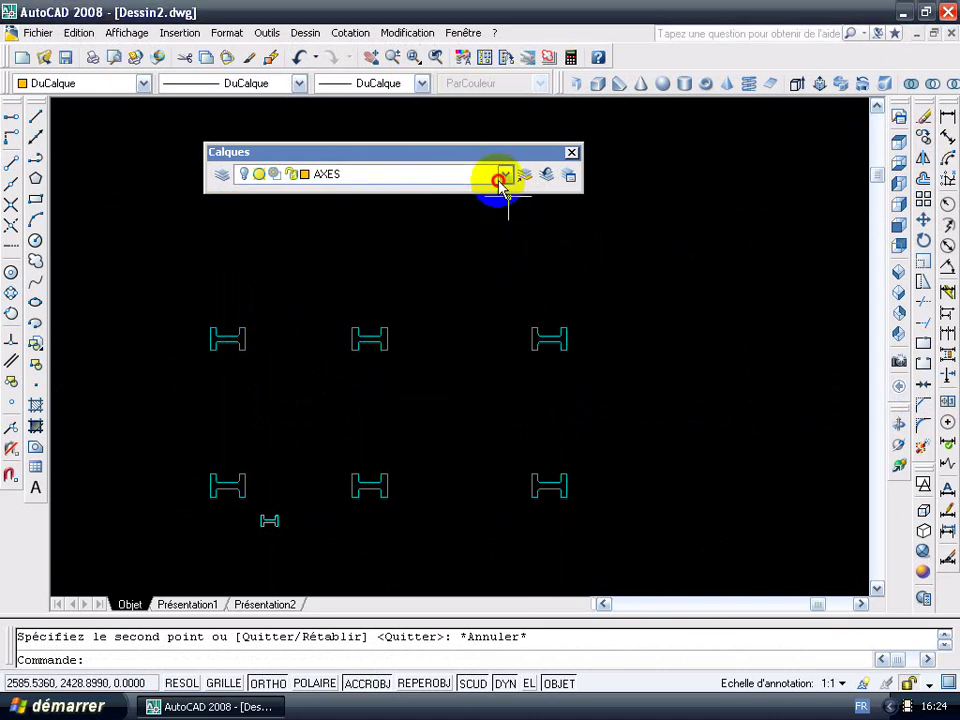
left_click(505, 180)
left_click(243, 206)
left_click(280, 332)
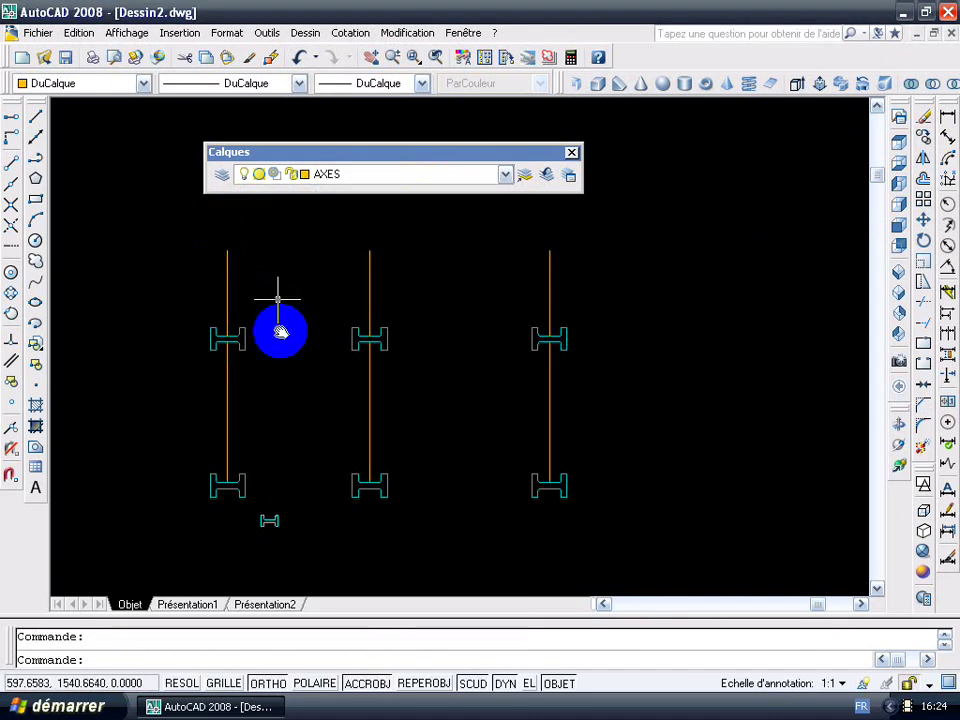
mouse_move(280, 332)
middle_mouse_down()
mouse_move(407, 375)
mouse_move(244, 545)
middle_mouse_up()
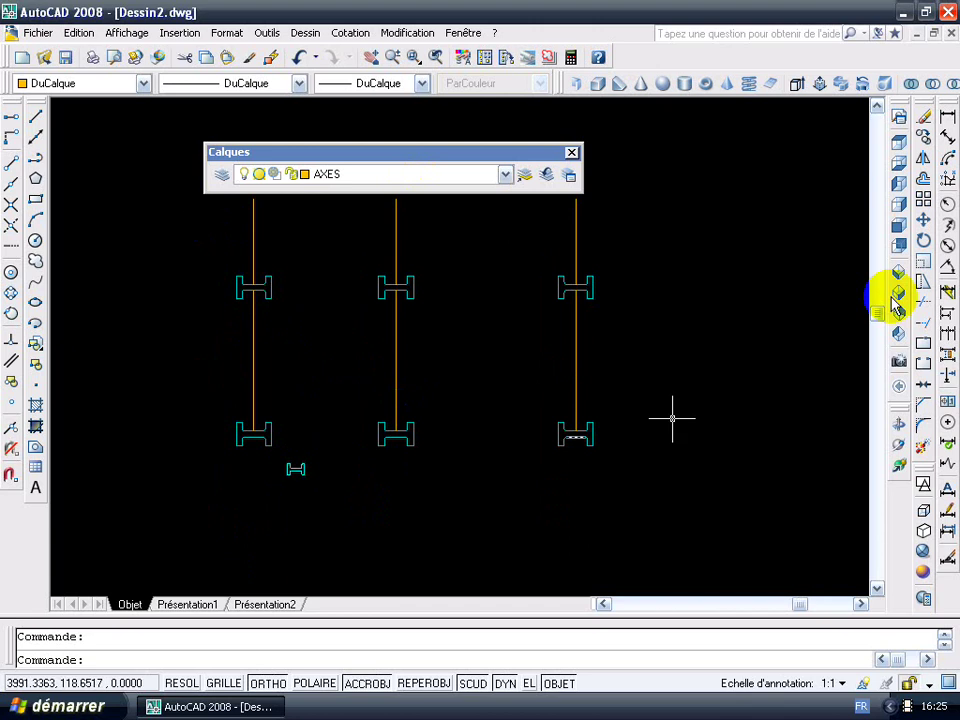
scroll(300, 484, "up", 2)
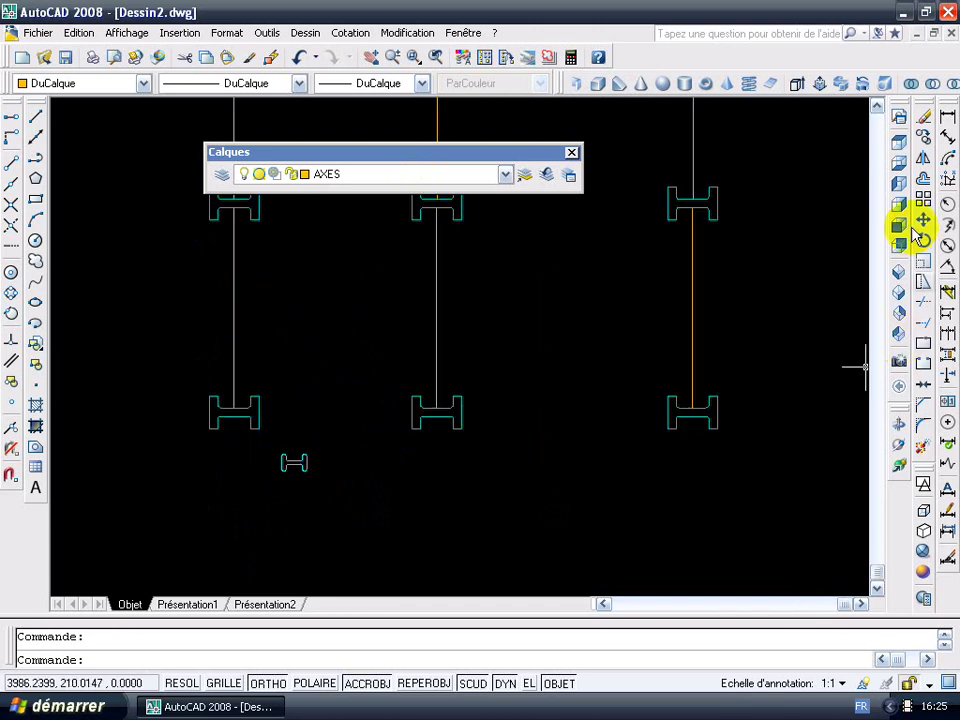
- Hide the IPE and IPN profile layers
left_click(503, 176)
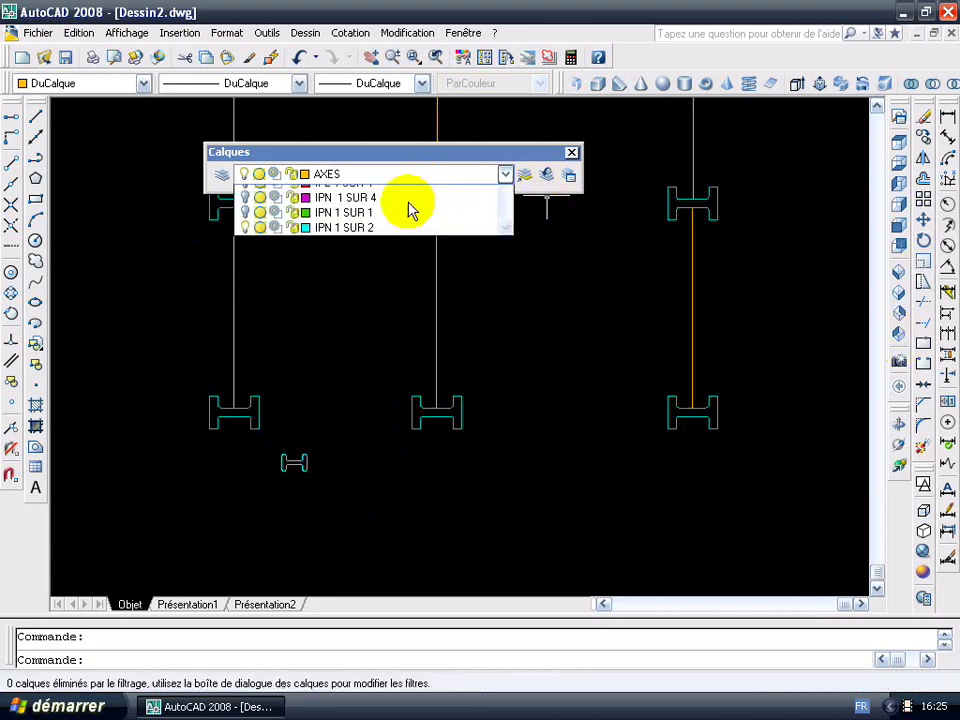
left_click(244, 267)
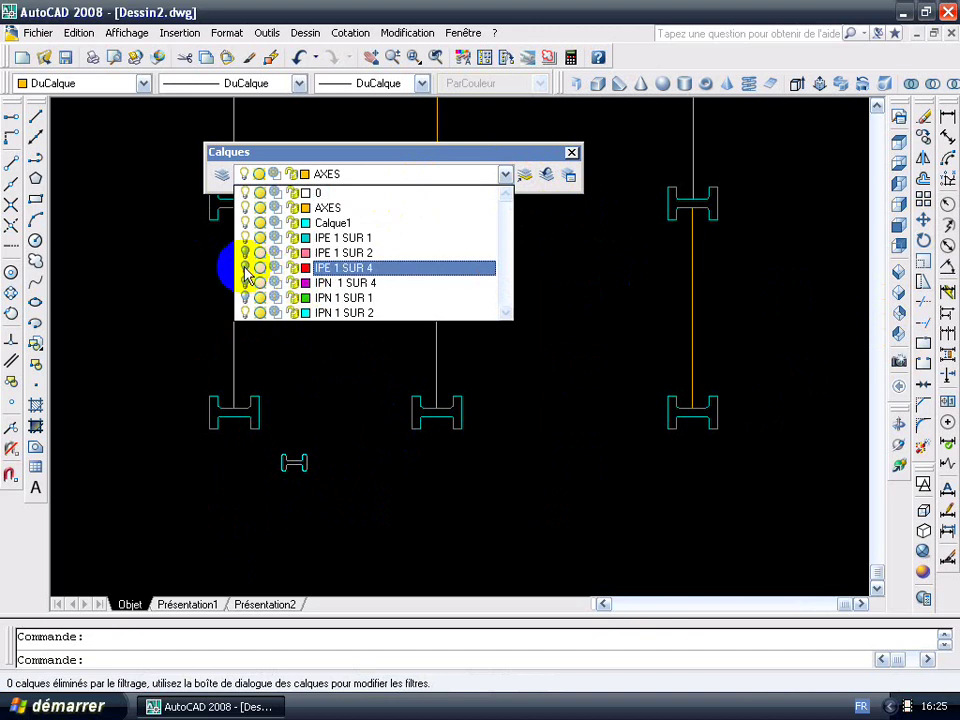
left_click(244, 282)
left_click(244, 297)
left_click(242, 313)
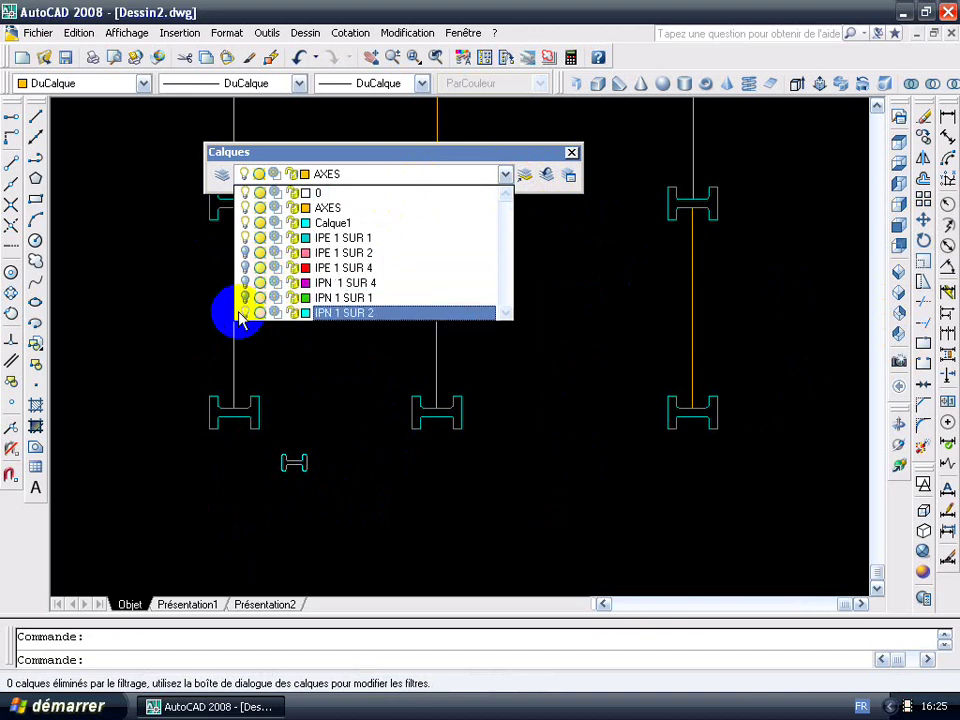
left_click(244, 314)
left_click(171, 317)
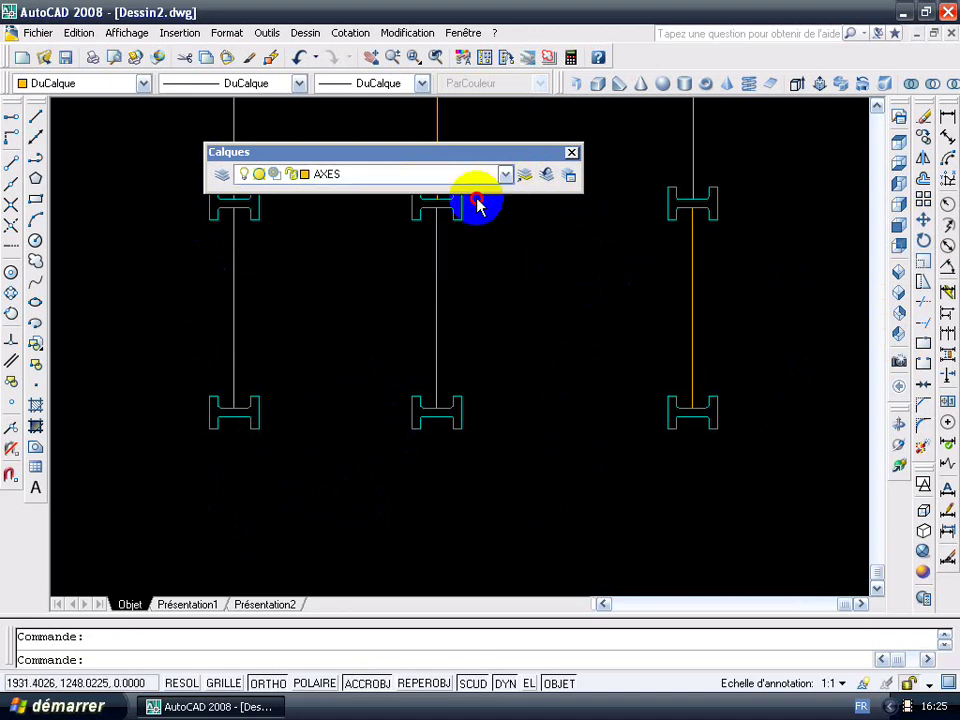
- Toggle the IPN 1 SUR 2 layer off and on, leaving the small I-beam visible
left_click(505, 174)
left_click(244, 314)
left_click(176, 315)
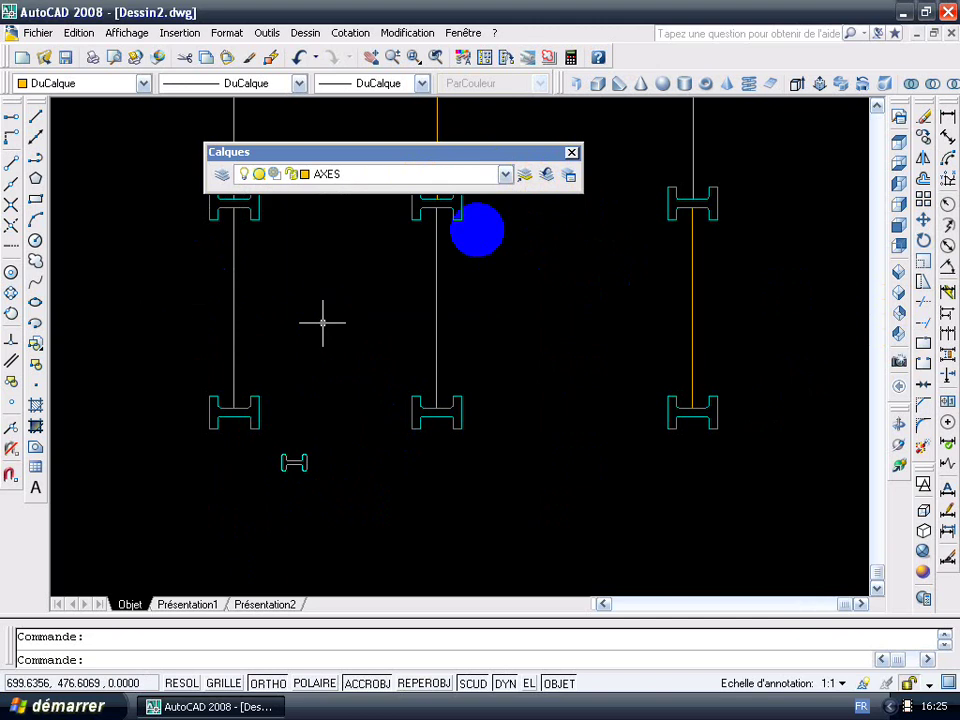
left_click(505, 174)
left_click(244, 314)
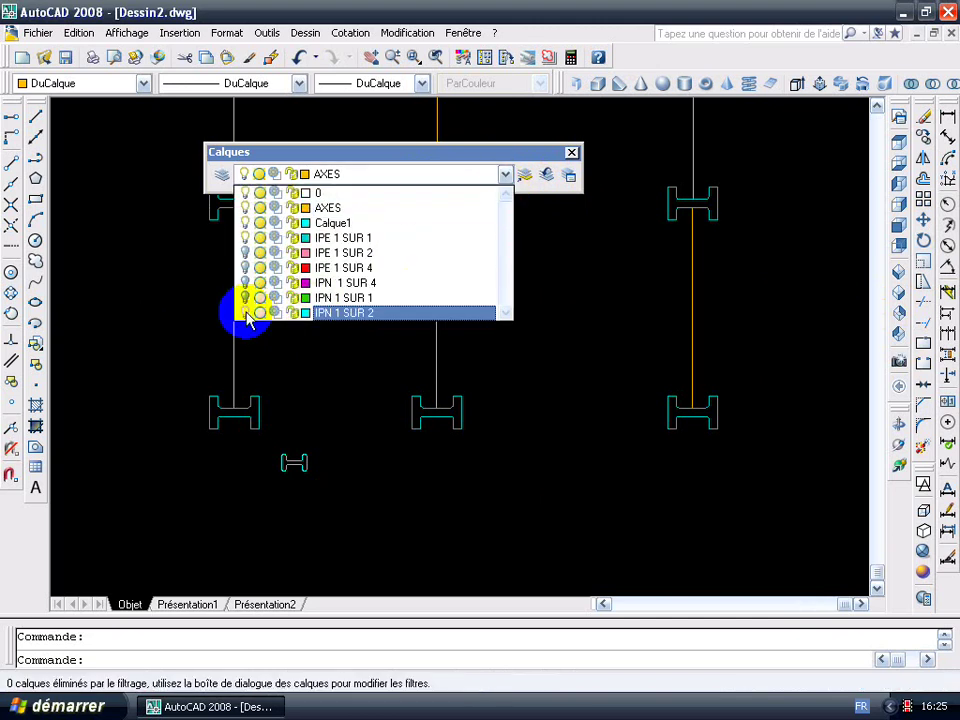
left_click(196, 324)
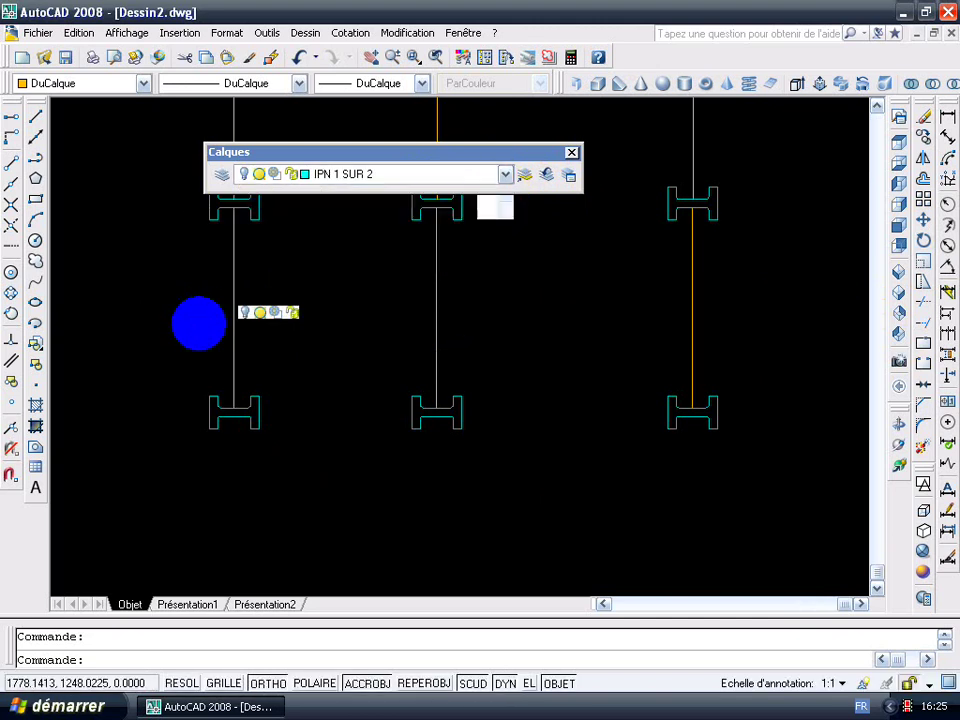
left_click(481, 185)
left_click(257, 314)
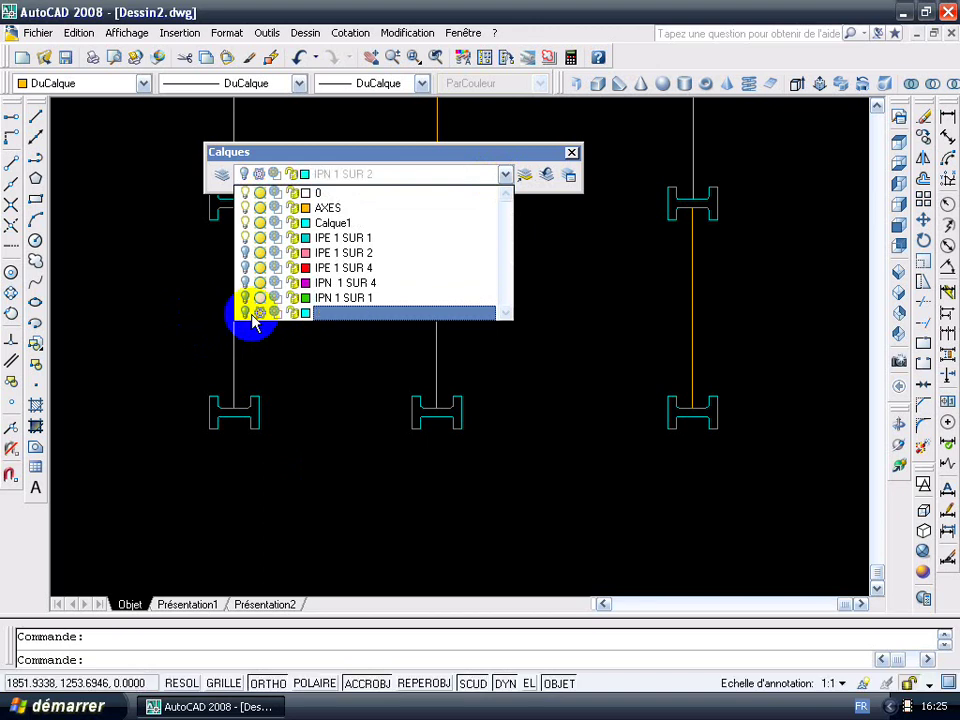
left_click(171, 317)
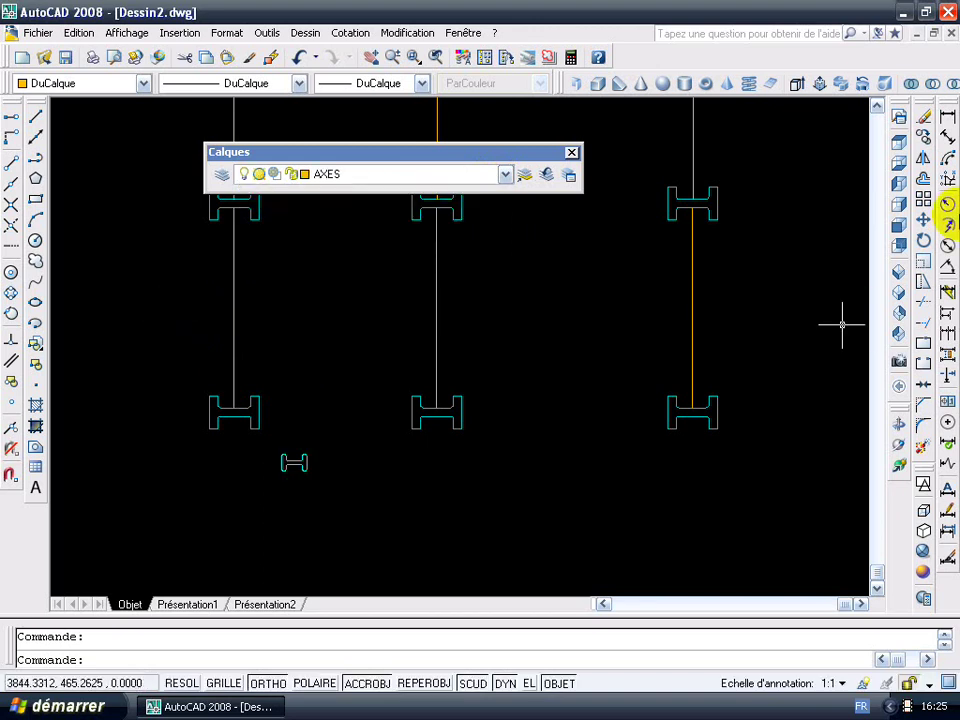
- Start moving the small I-beam from a base point, then cancel the move
left_click(923, 219)
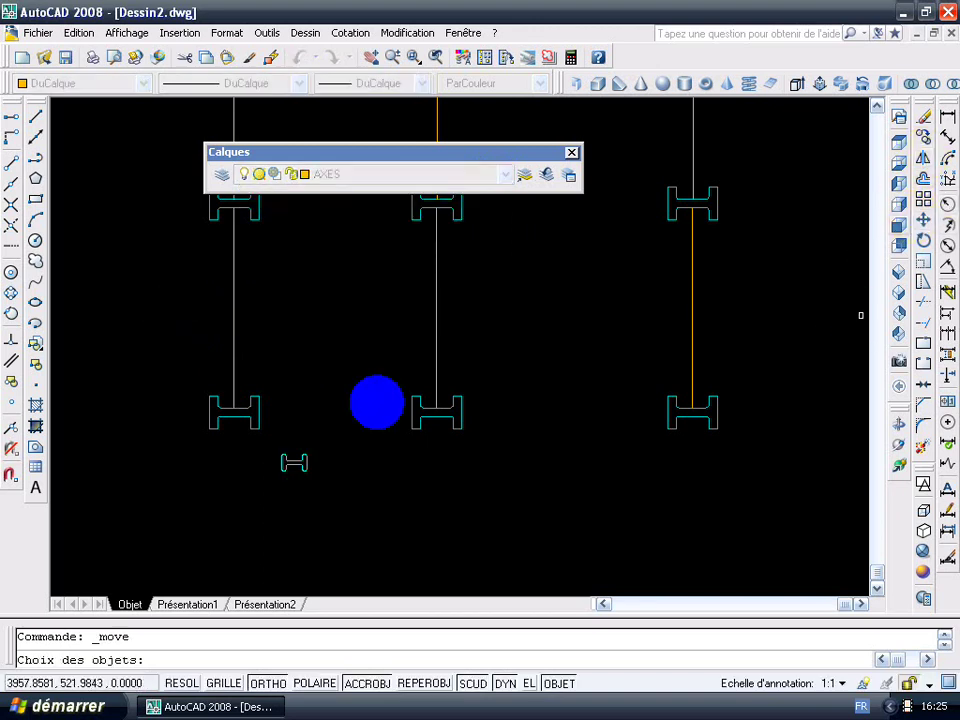
left_click(246, 444)
left_click(354, 480)
key("Return")
scroll(288, 460, "up", 5)
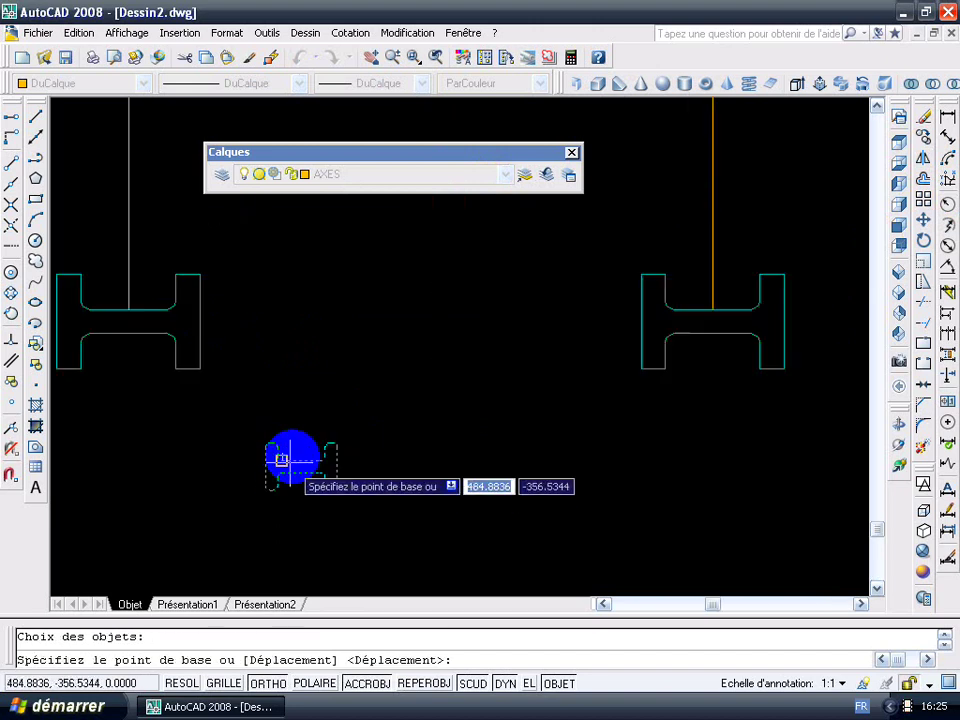
scroll(290, 456, "up", 3)
left_click(311, 460)
scroll(312, 405, "down", 6)
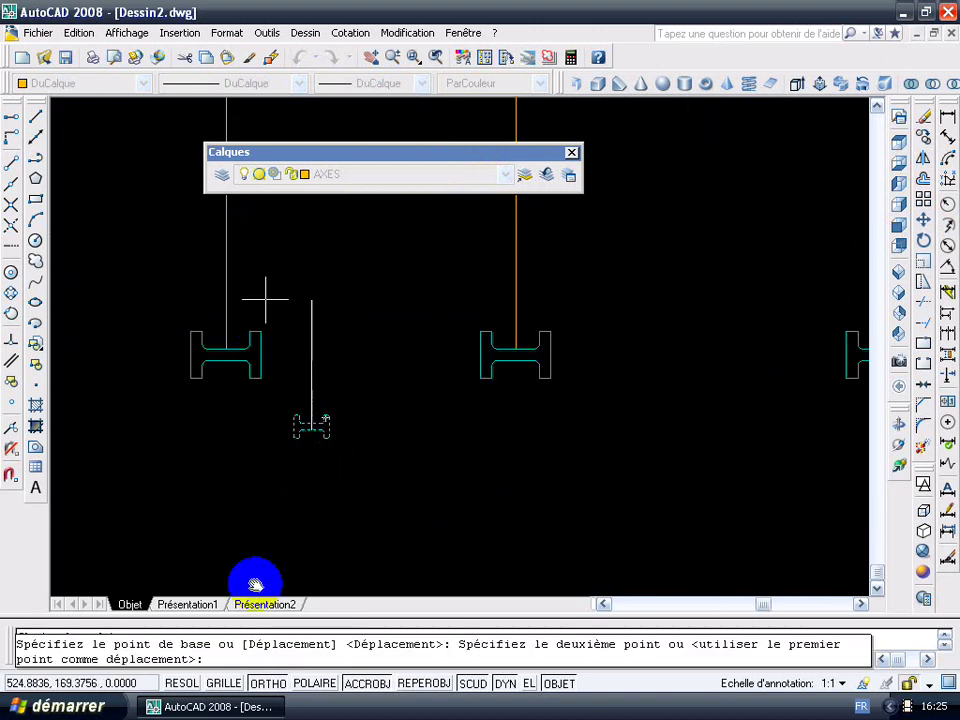
middle_click_drag(265, 298, 247, 493)
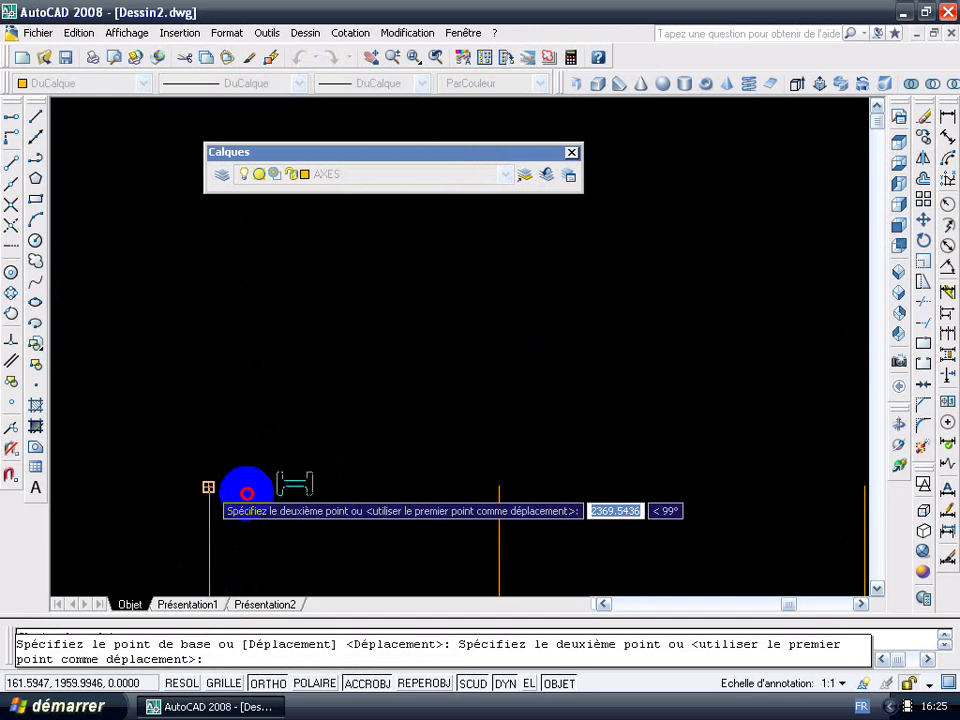
key("Escape")
key("Escape")
scroll(434, 349, "down", 3)
middle_click_drag(434, 349, 483, 253)
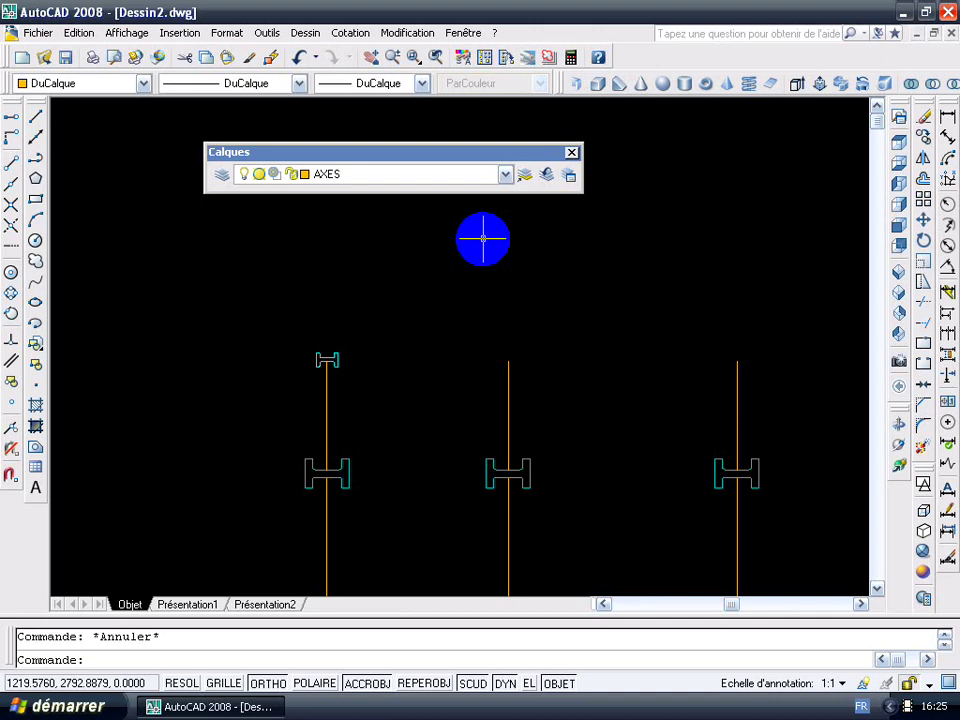
- Select the small I-beam and keep it on the IPN 1 SUR 2 layer
left_click(272, 306)
left_click(369, 384)
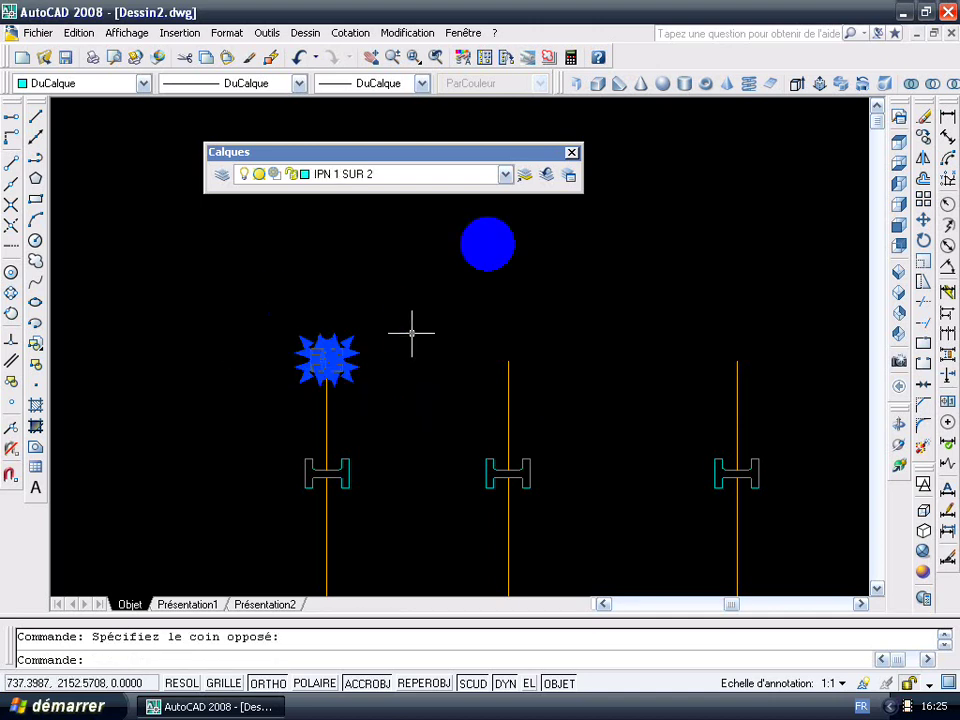
left_click(504, 175)
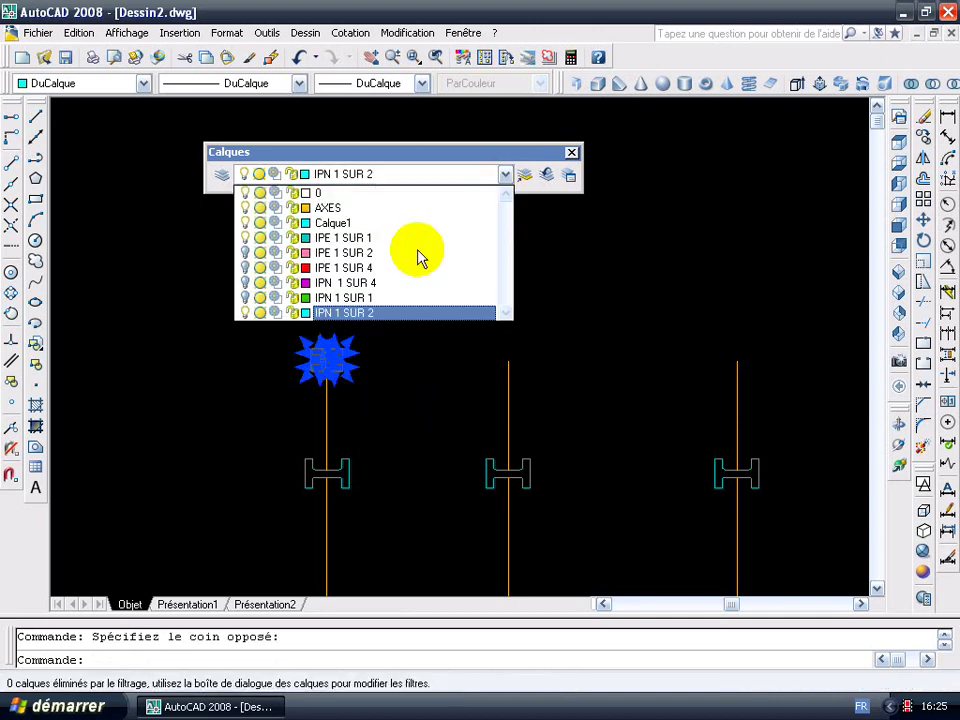
left_click(383, 310)
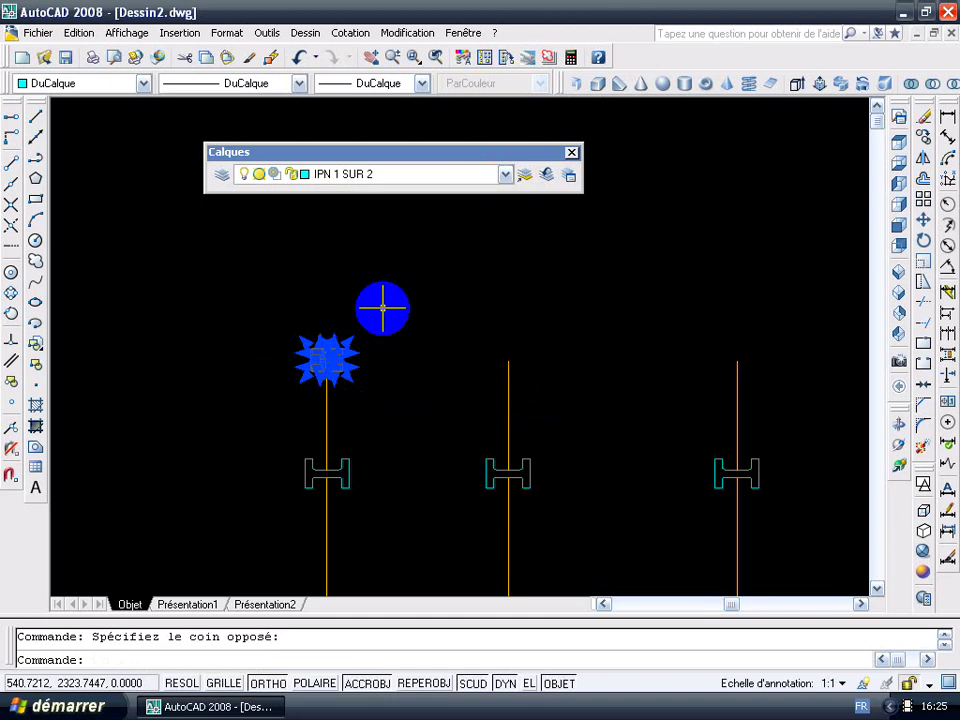
key("Escape")
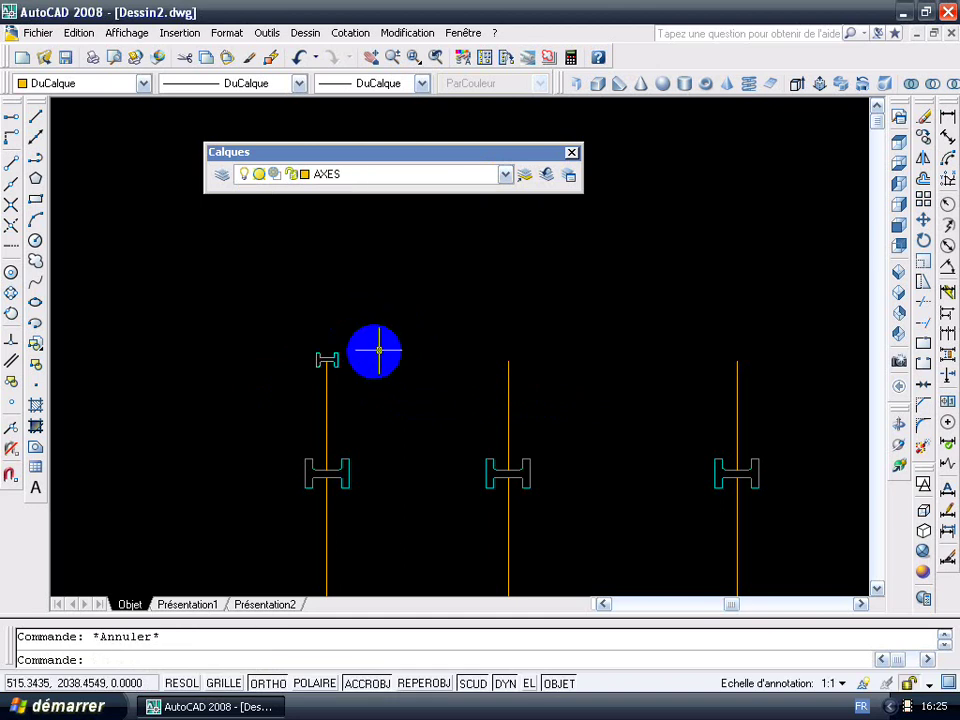
- Make IPN 1 SUR 2 the current layer and start copying the top IPN profile
left_click(463, 190)
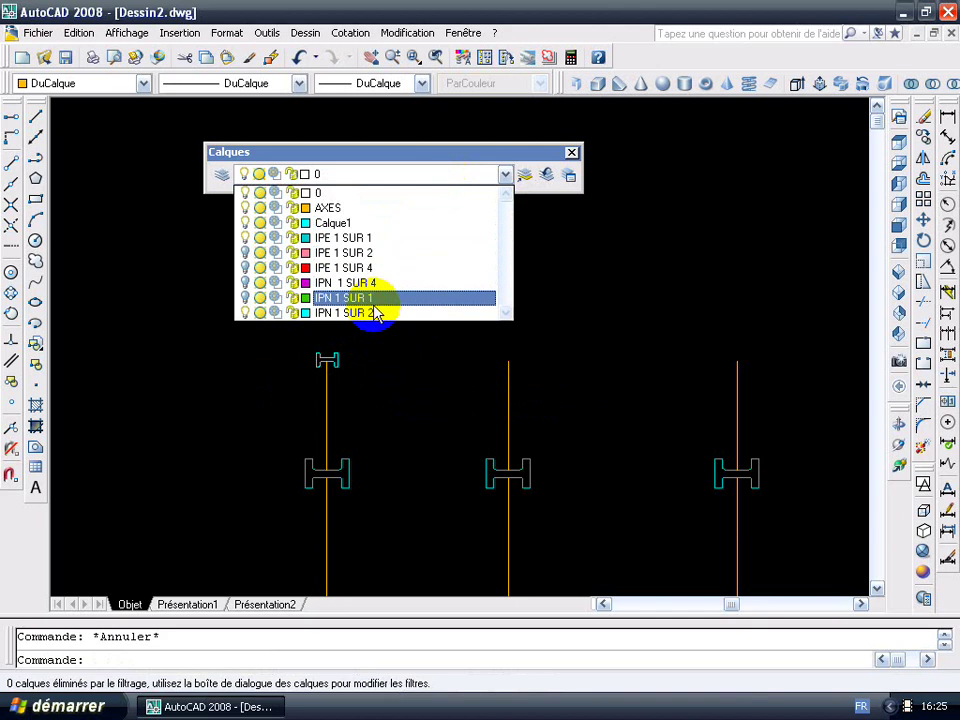
left_click(377, 310)
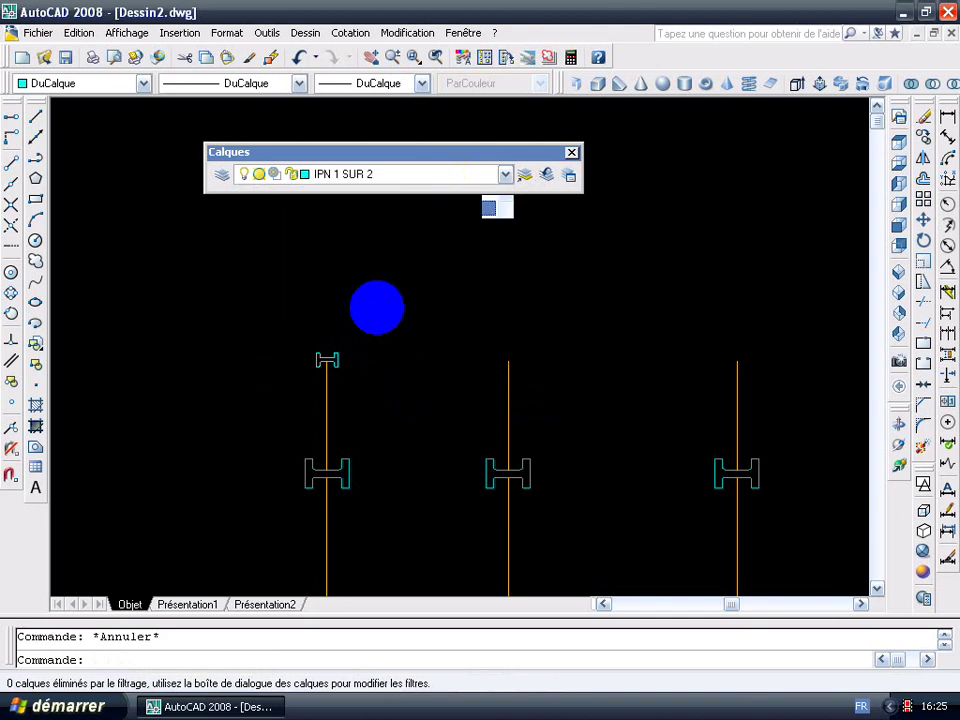
left_click(924, 138)
left_click(294, 315)
- Copy the 24-object IPN profile onto the tops of the middle and right column axes
left_click(345, 378)
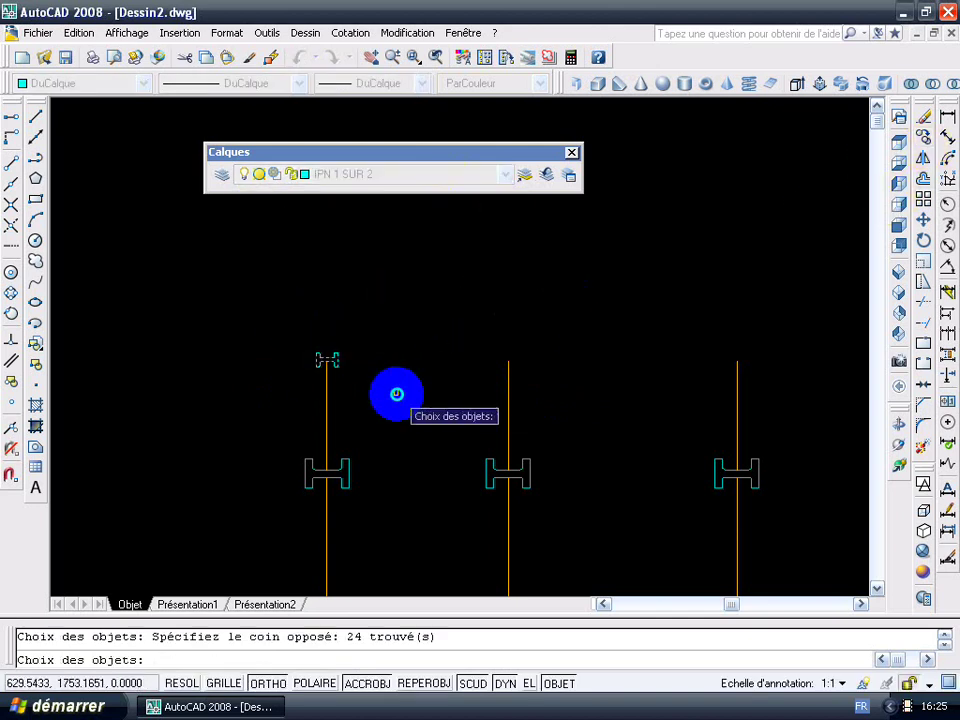
key("Return")
scroll(338, 380, "up", 3)
scroll(338, 380, "up", 2)
left_click(292, 300)
scroll(508, 306, "down", 2)
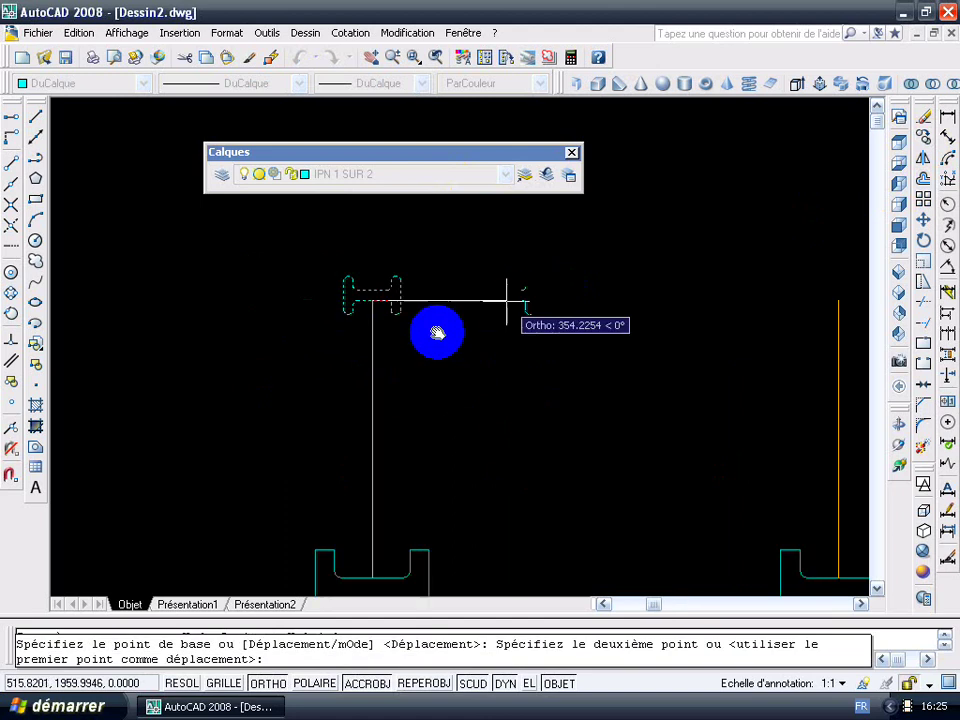
middle_click_drag(508, 306, 214, 371)
left_click(319, 370)
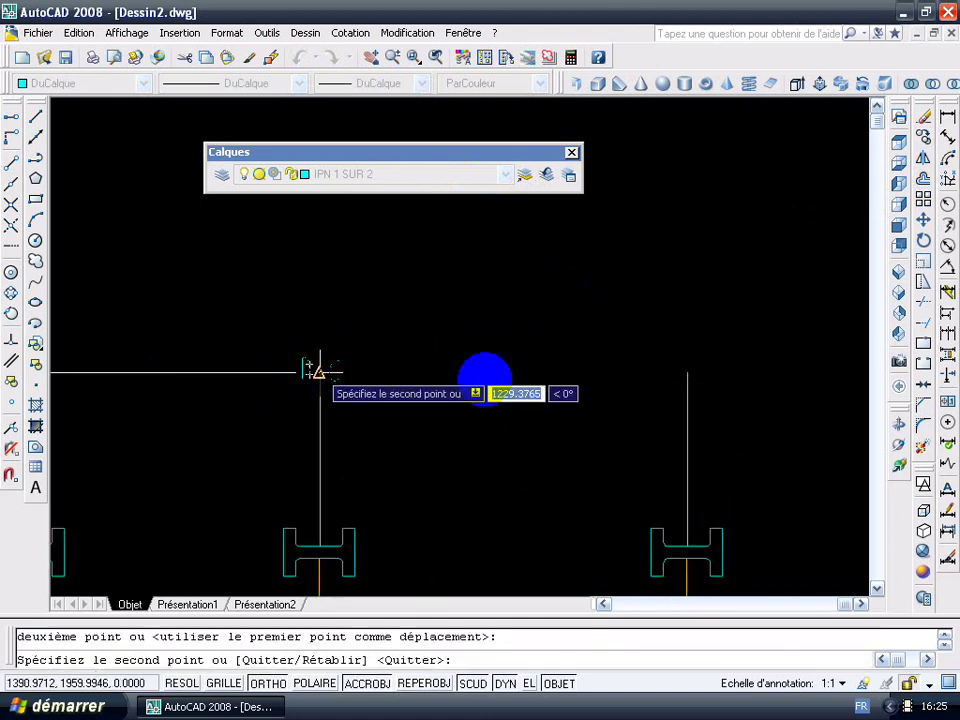
left_click(680, 373)
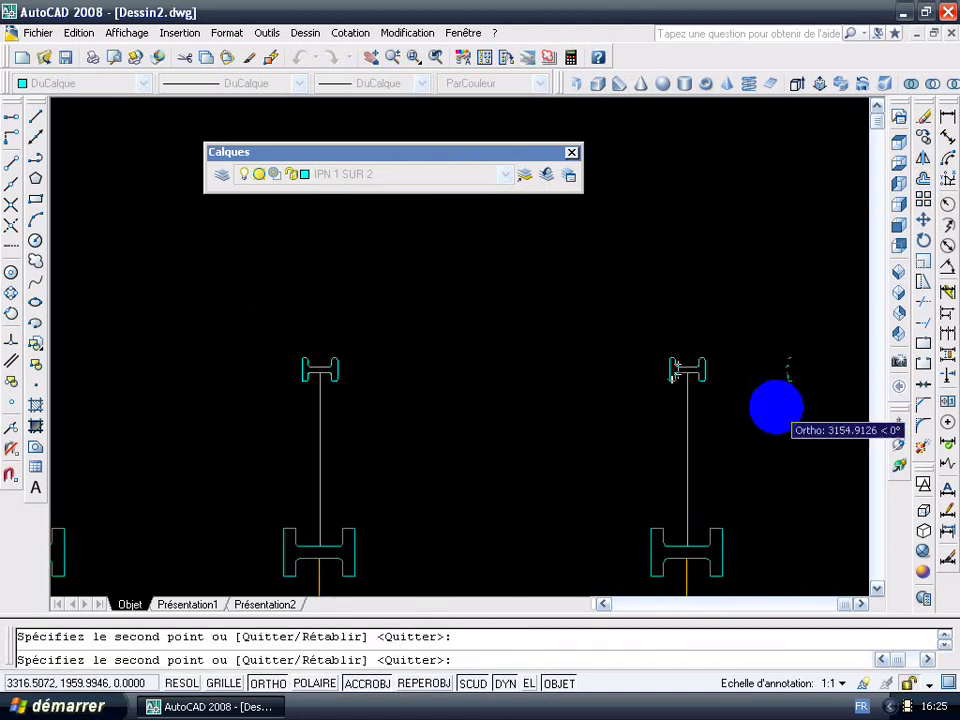
key("Escape")
- Turn off the IPN 1 SUR 2 layer, dismiss the warning, and pan over all three columns
left_click(503, 174)
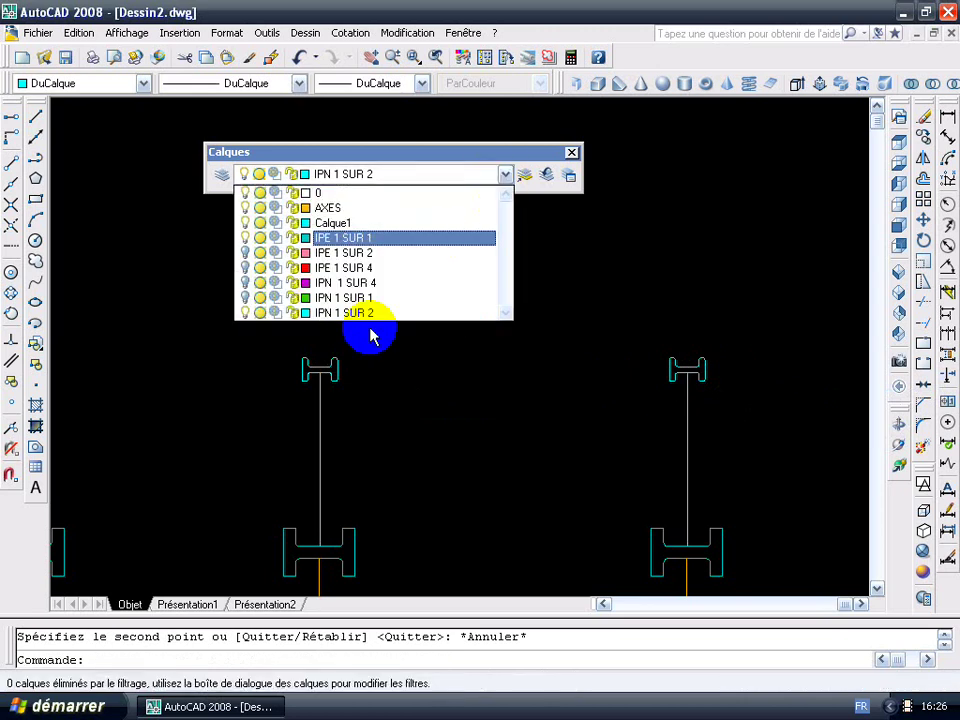
left_click(245, 313)
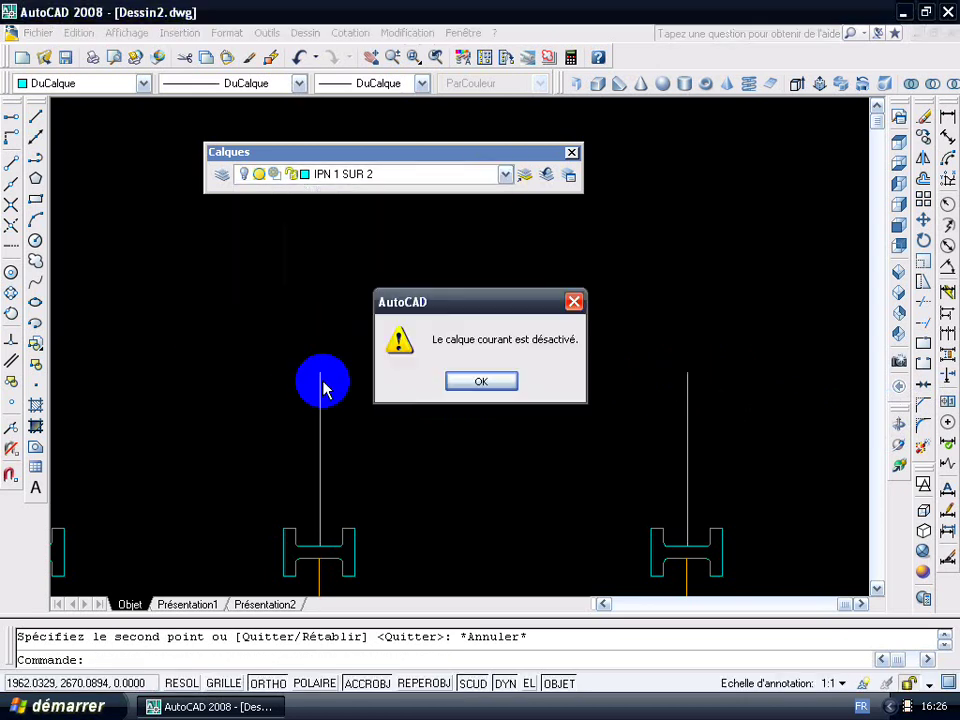
left_click(482, 380)
scroll(484, 394, "down", 2)
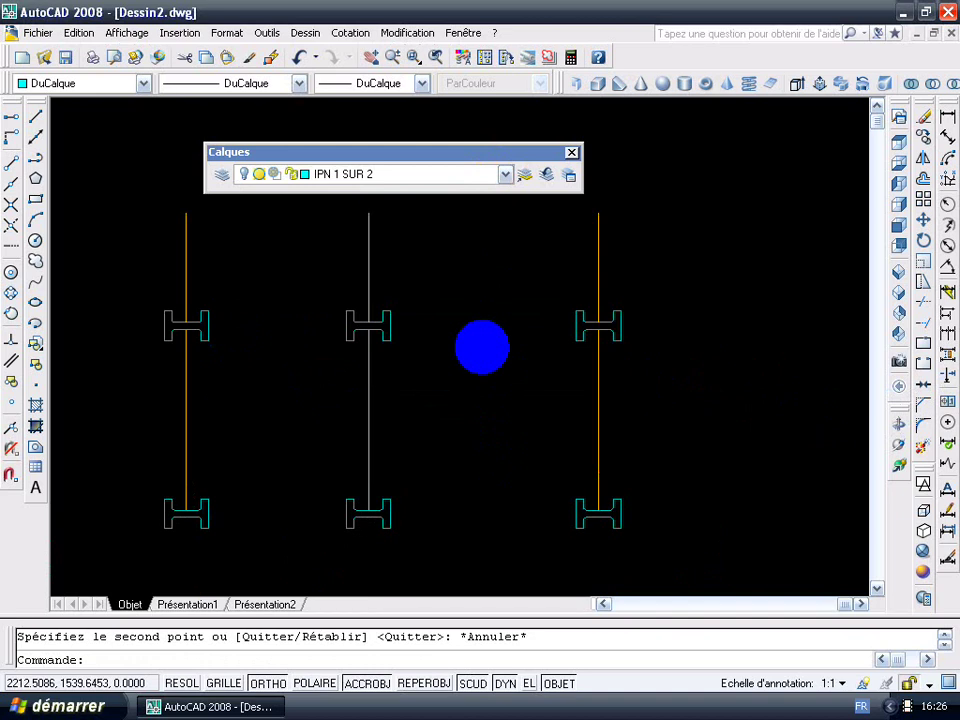
middle_click_drag(480, 343, 530, 357)
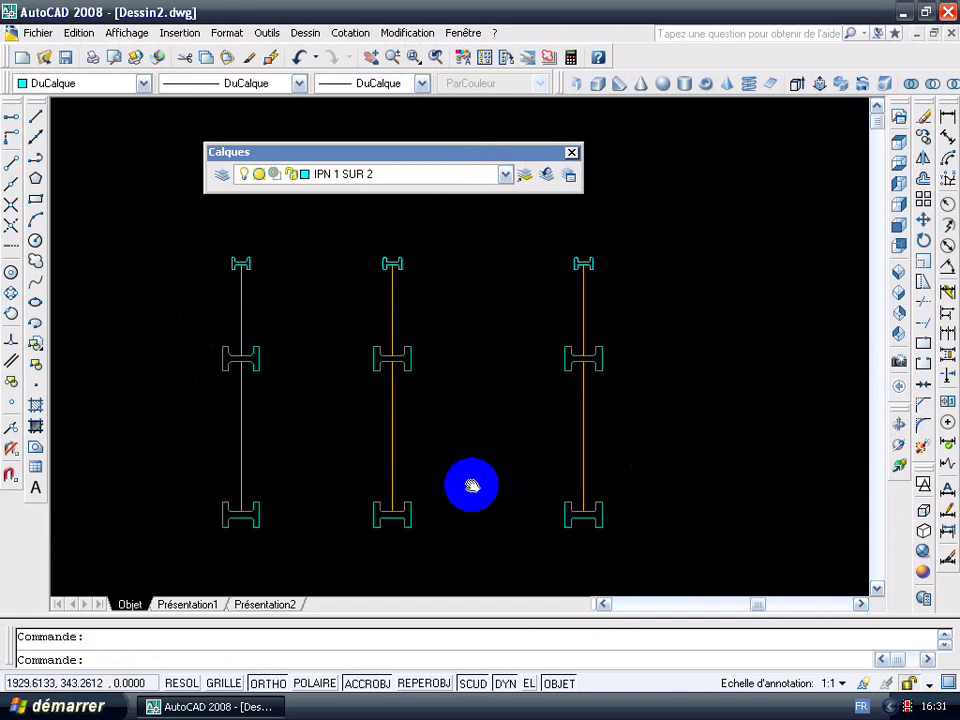
middle_click_drag(472, 486, 491, 448)
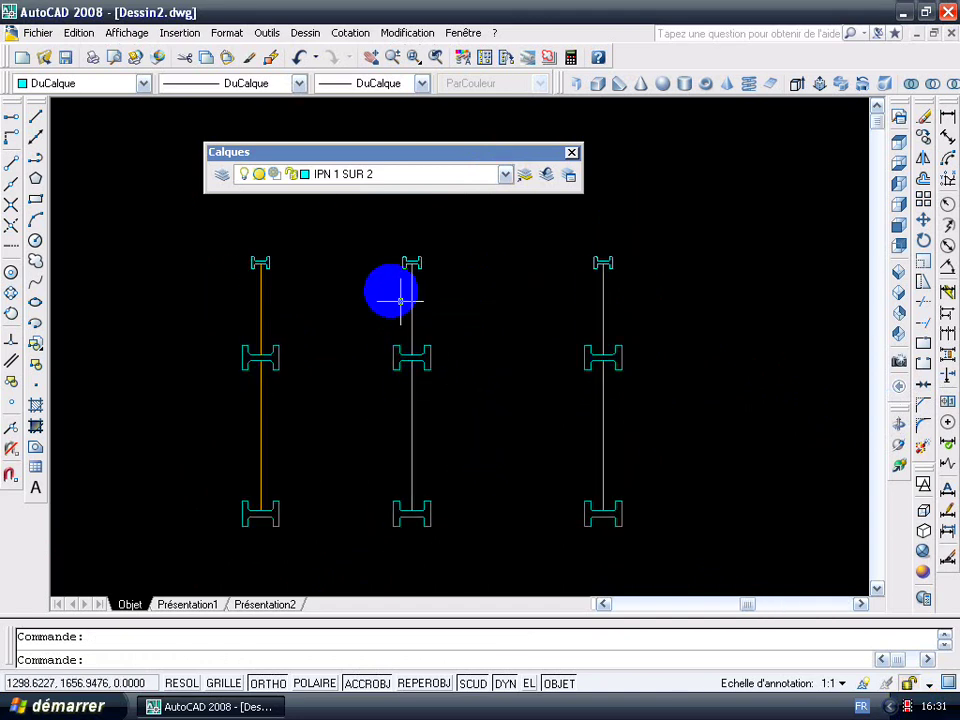
- Load the dashed ACAD_ISO03W100 linetype into the drawing from the AXES layer's linetype cell
left_click(491, 188)
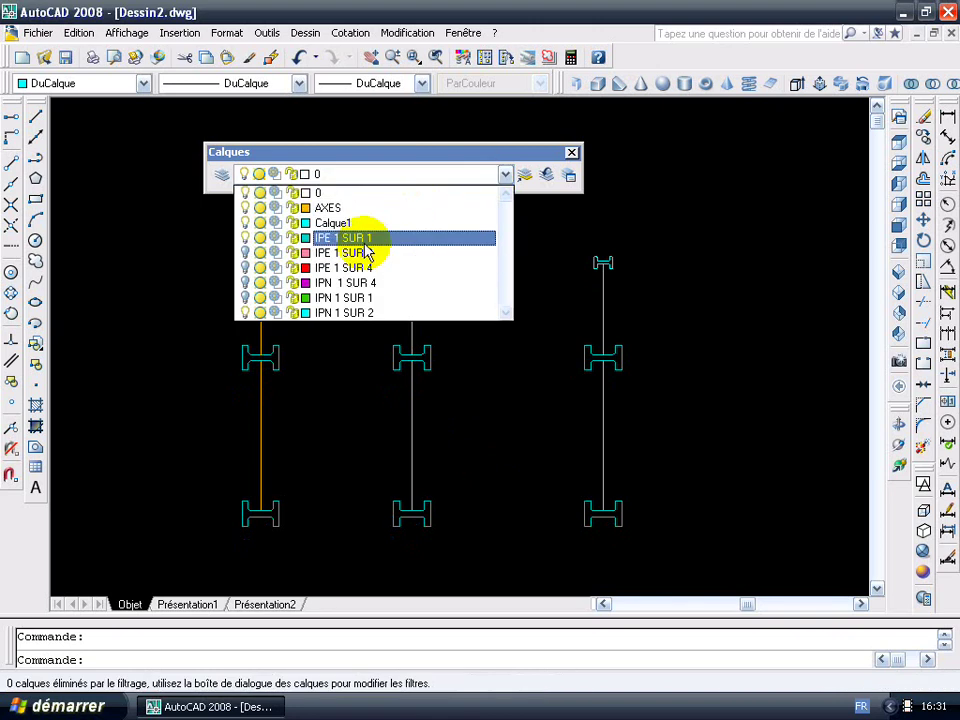
left_click(222, 175)
left_click(222, 175)
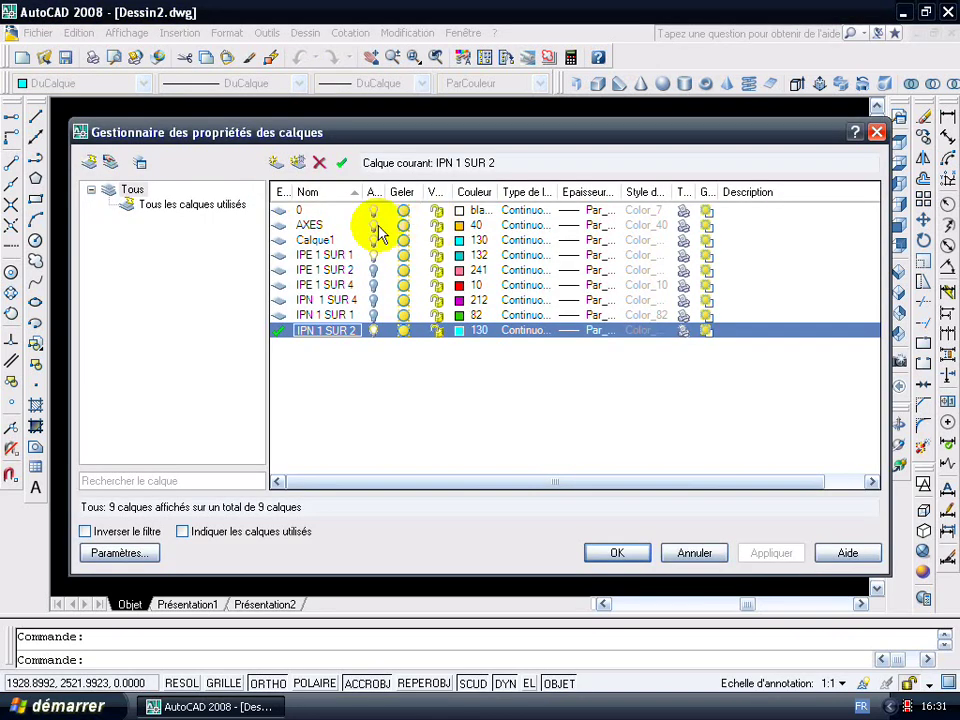
left_click(510, 225)
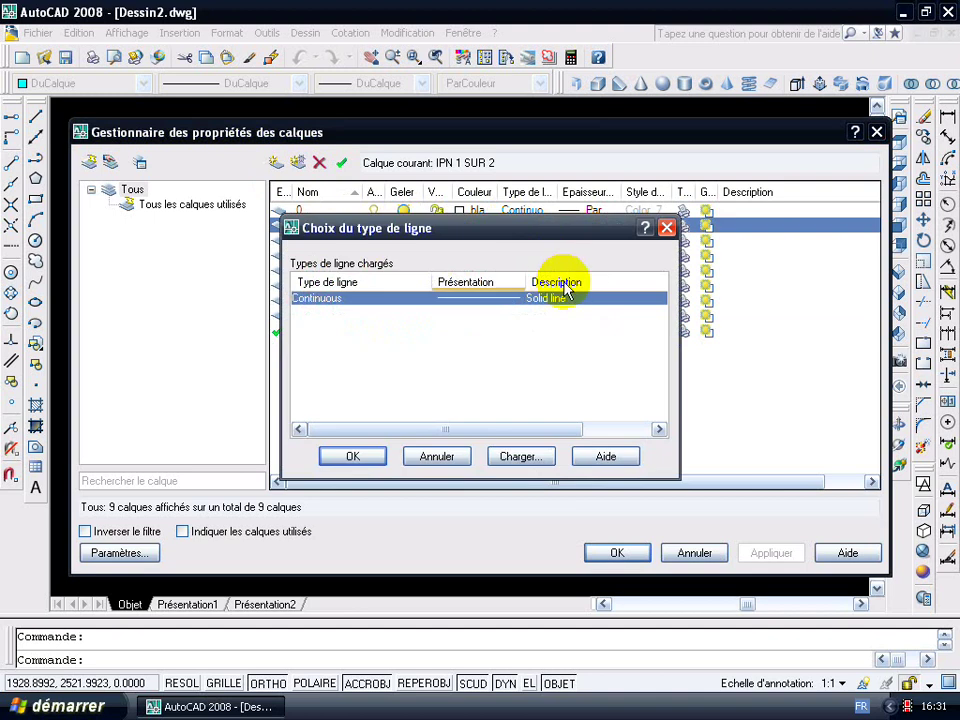
left_click(520, 458)
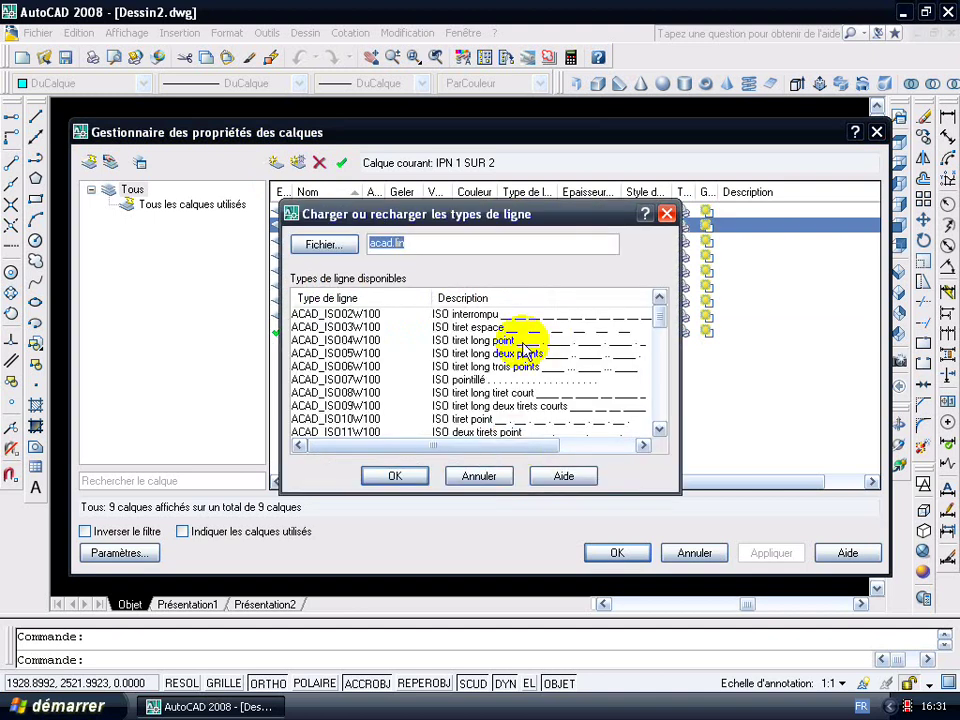
left_click(499, 327)
left_click(398, 476)
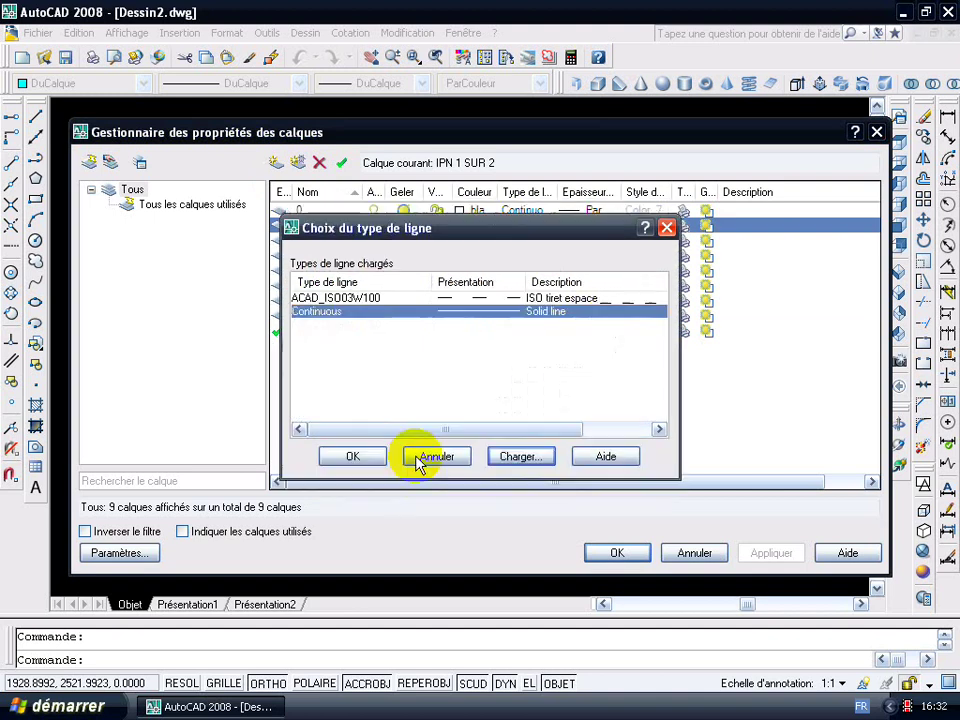
left_click(372, 456)
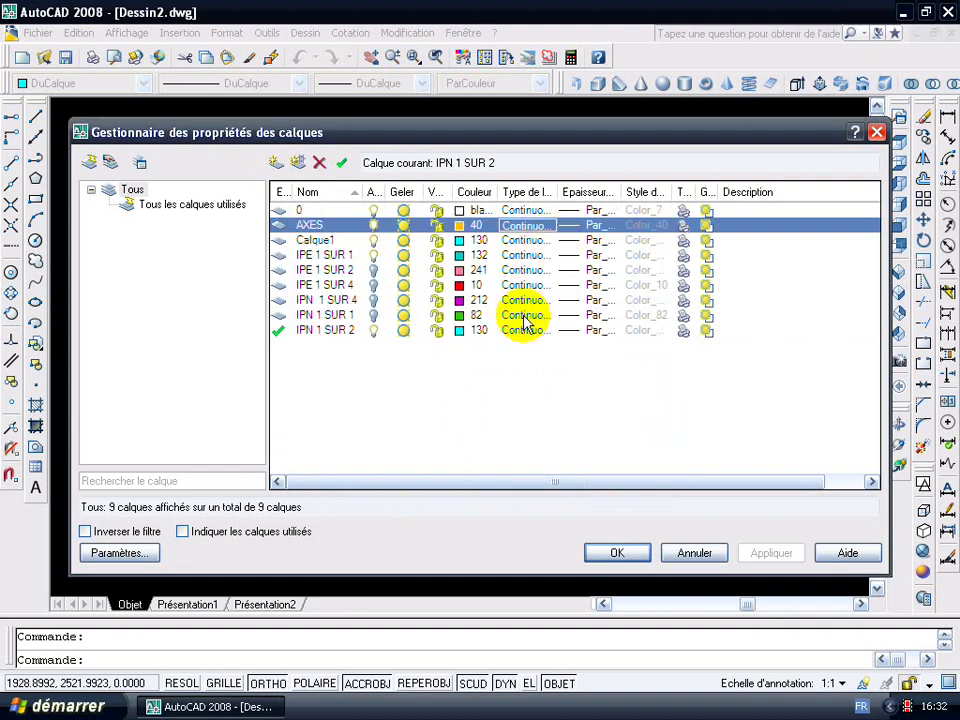
- Assign ACAD_ISO03W100 to the AXES layer, check the dashed axis, and reopen the layer manager
left_click(521, 224)
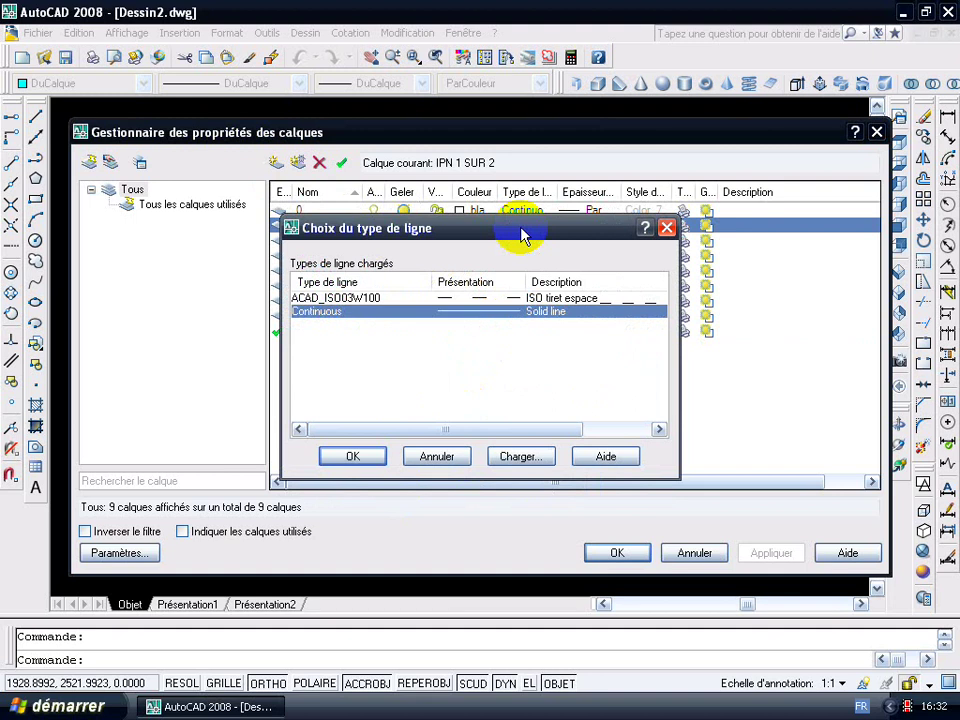
left_click(530, 298)
left_click(375, 456)
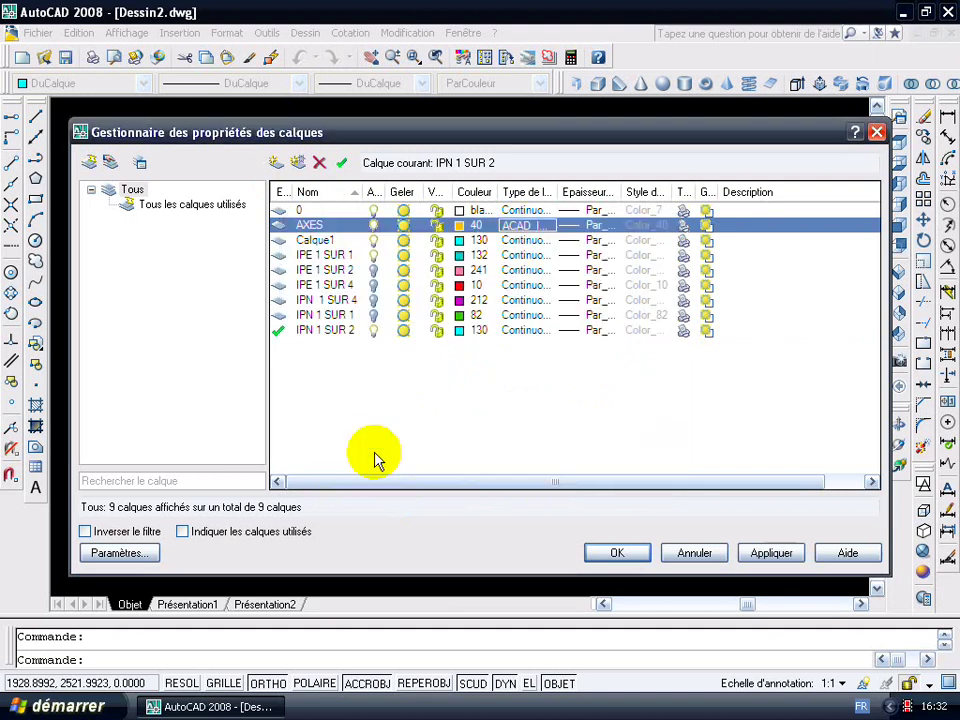
left_click(617, 552)
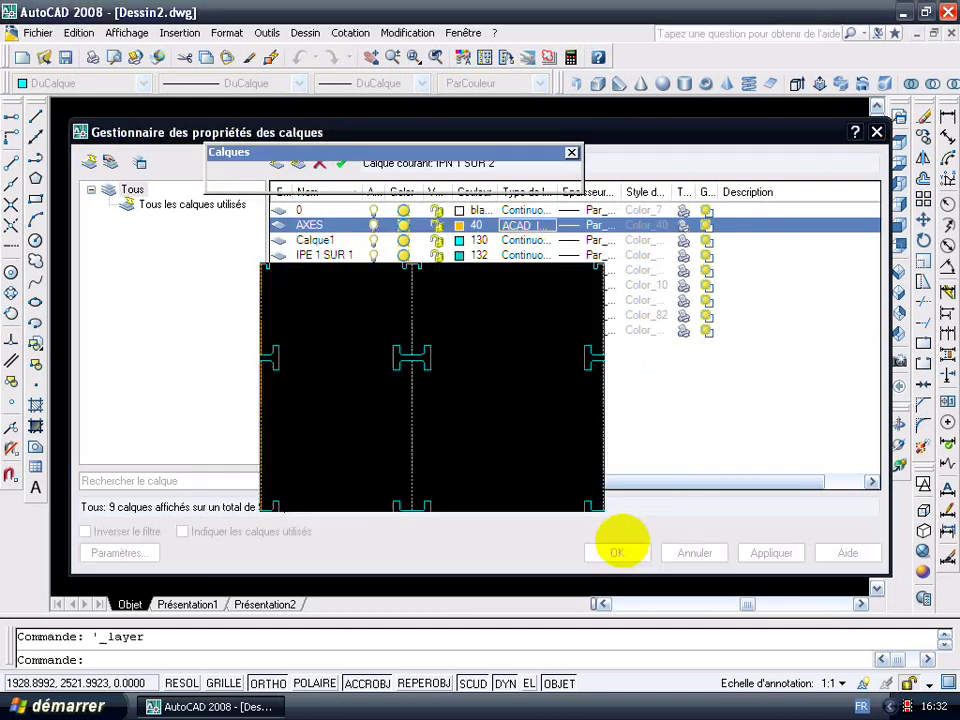
scroll(456, 420, "up", 5)
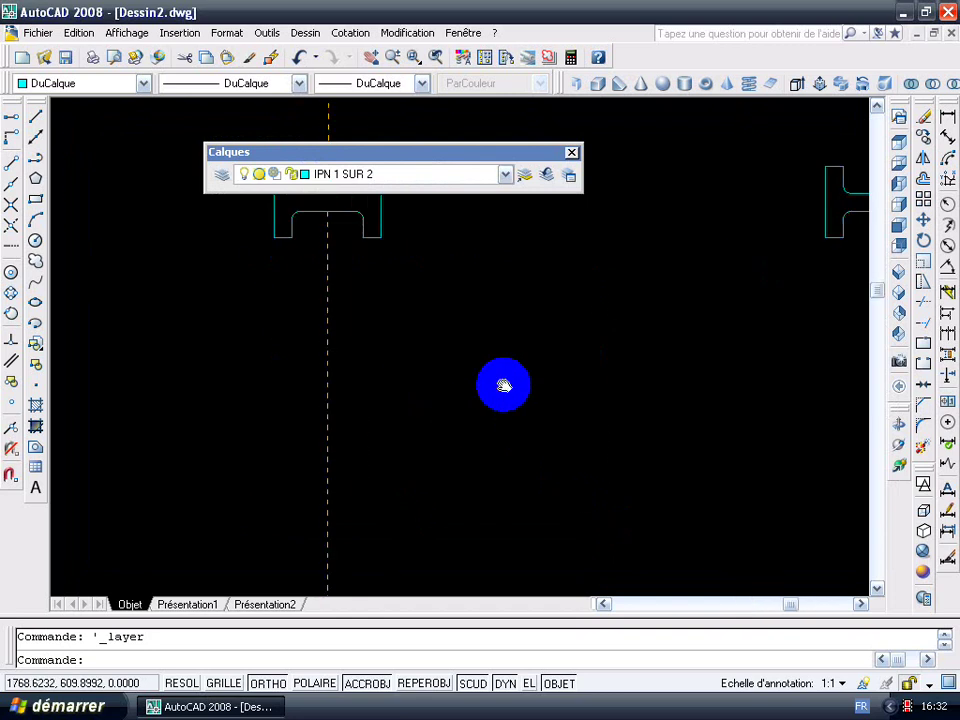
middle_click_drag(503, 385, 525, 357)
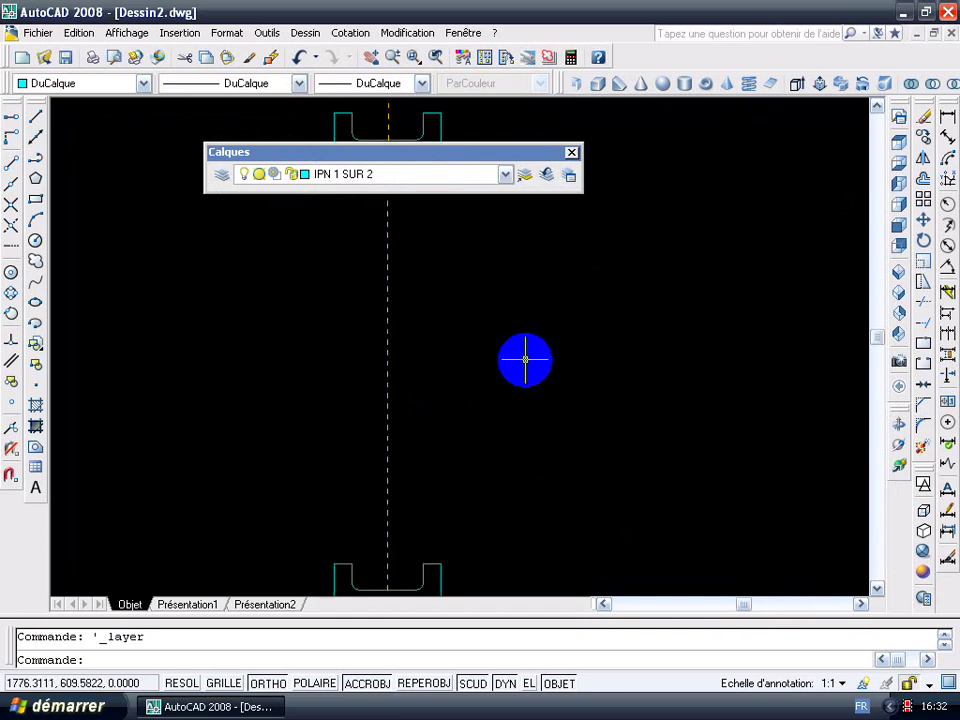
left_click(226, 178)
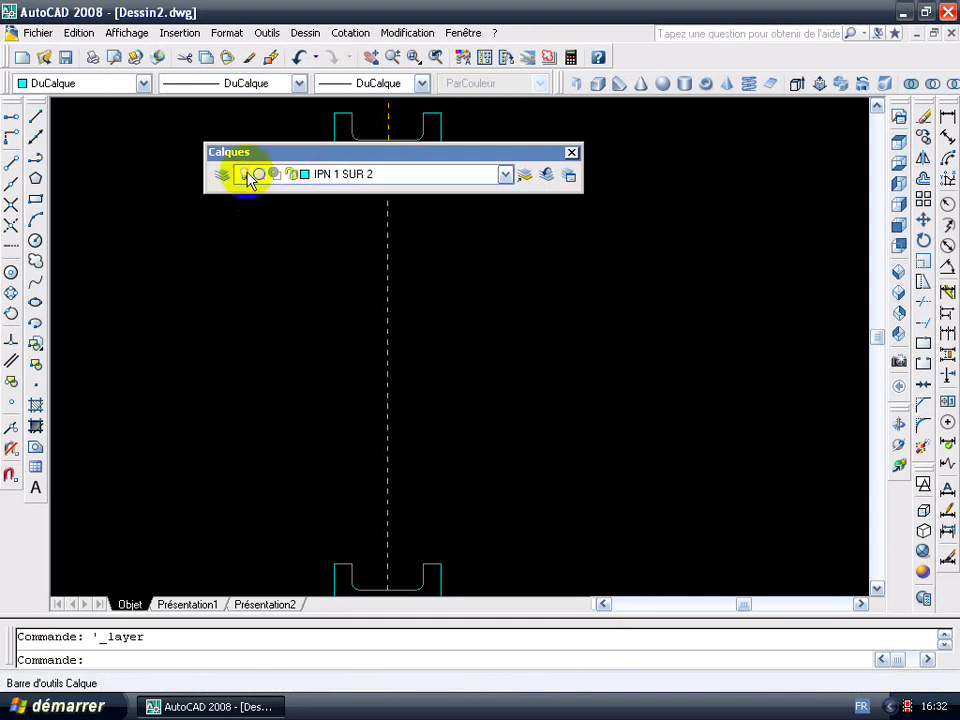
left_click(222, 176)
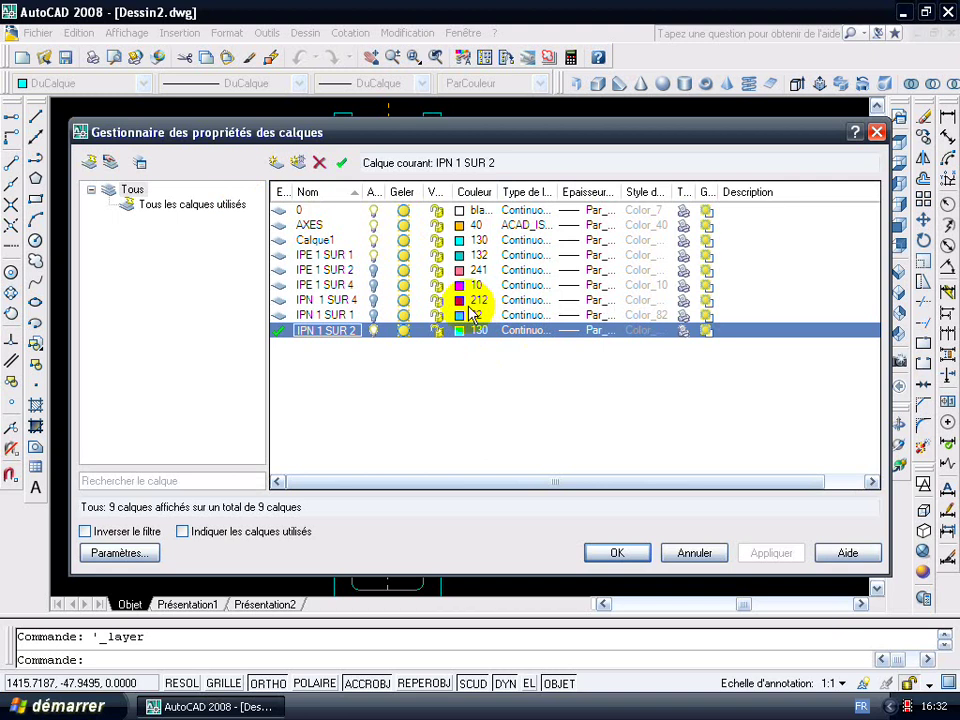
- Set layer IPE 1 SUR 1 to index colour 230 and close the layer manager
left_click(481, 256)
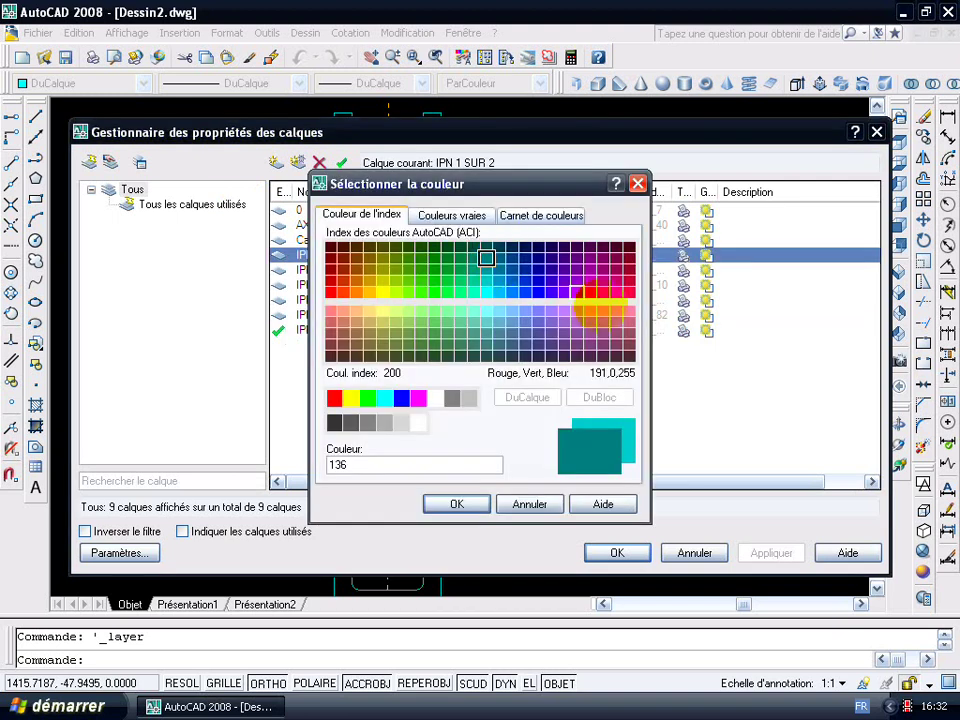
left_click(615, 291)
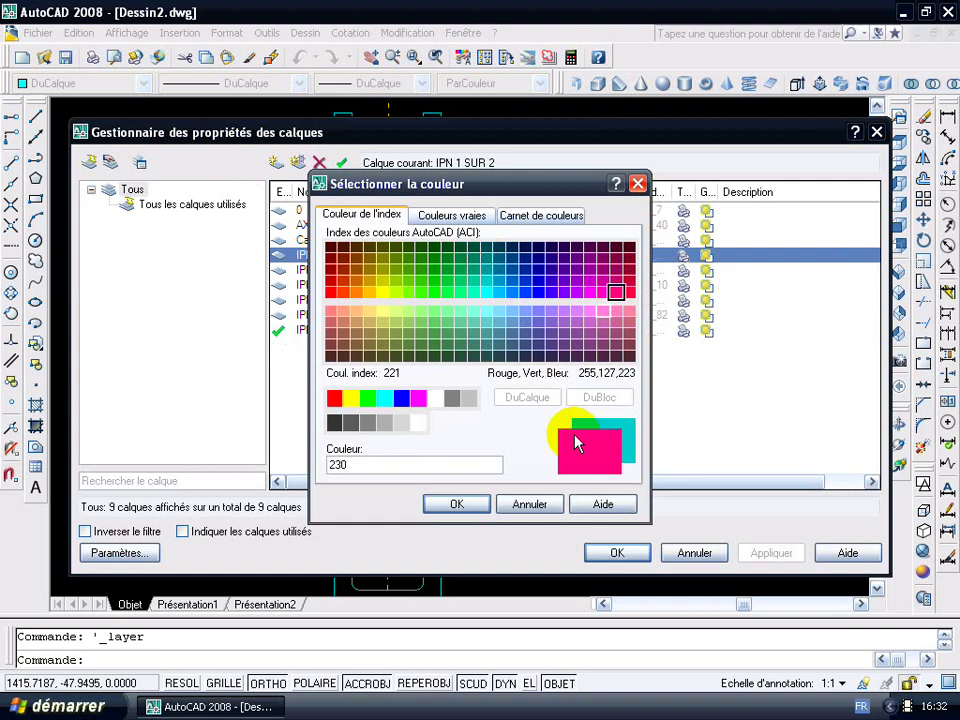
left_click(457, 504)
left_click(617, 553)
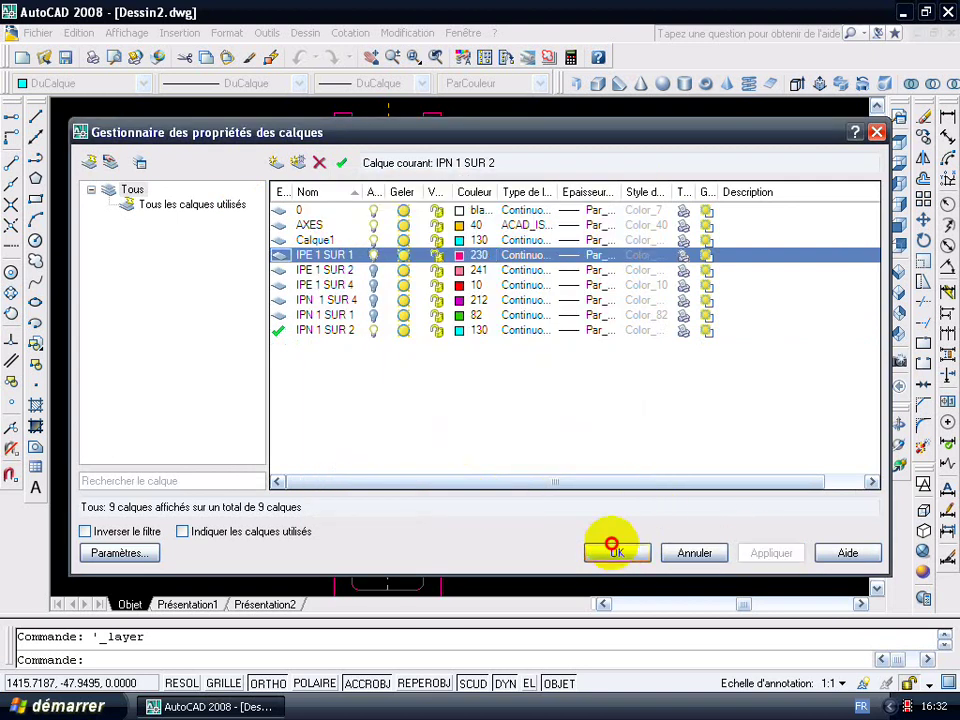
middle_click_drag(604, 388, 626, 424)
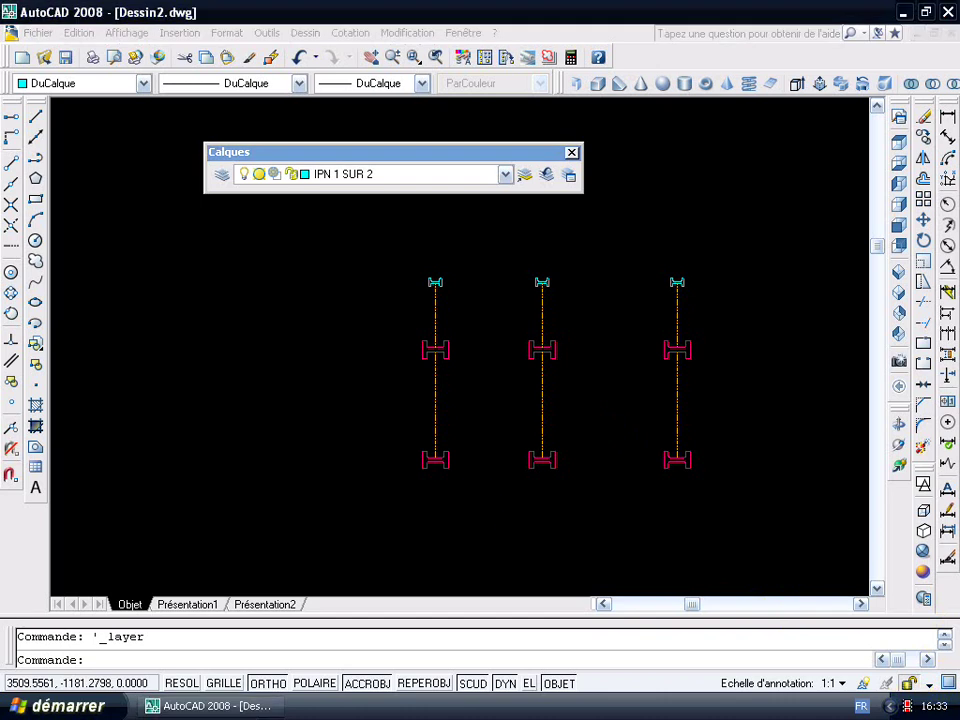
left_click(469, 510)
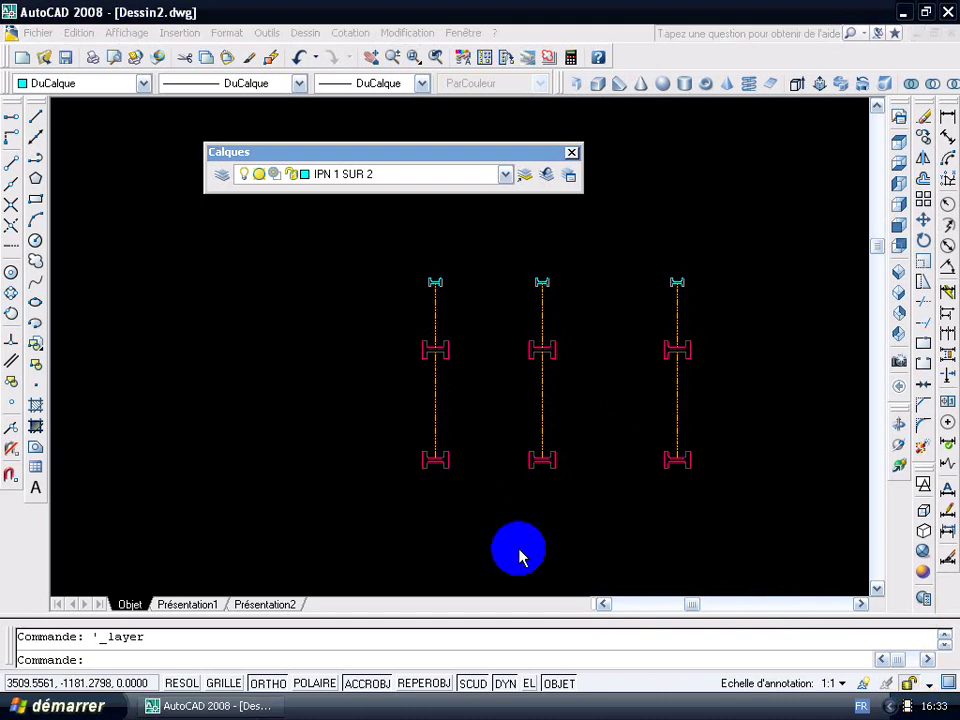